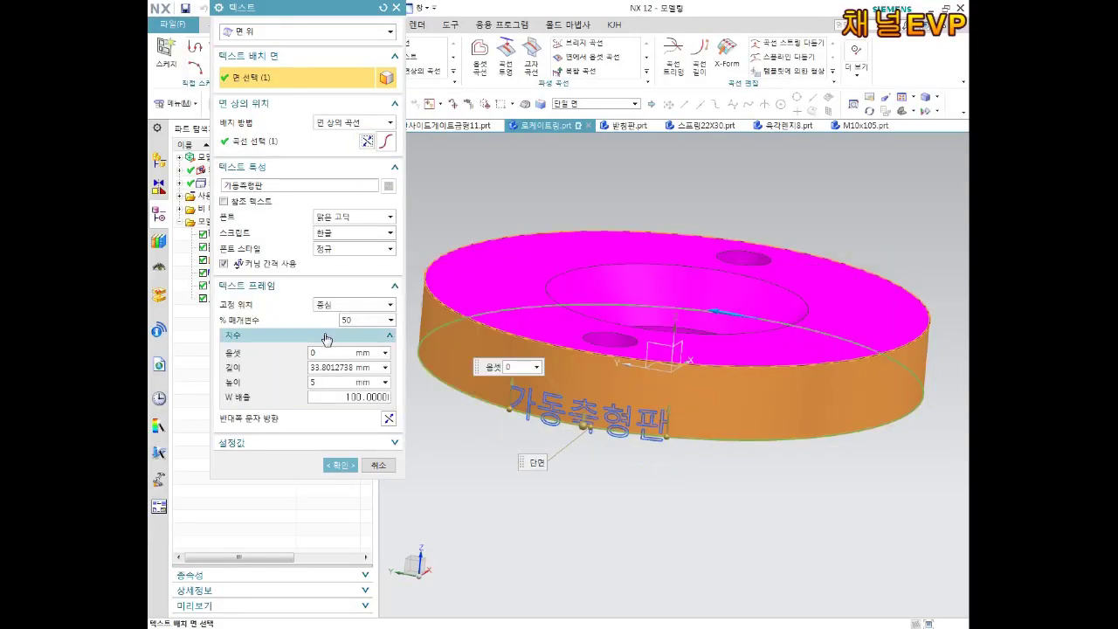
Orbit and zoom the ring part to a tilted top view and restart the Text command
mouse_move(617, 315)
middle_down()
mouse_move(552, 346)
mouse_move(531, 334)
middle_up()
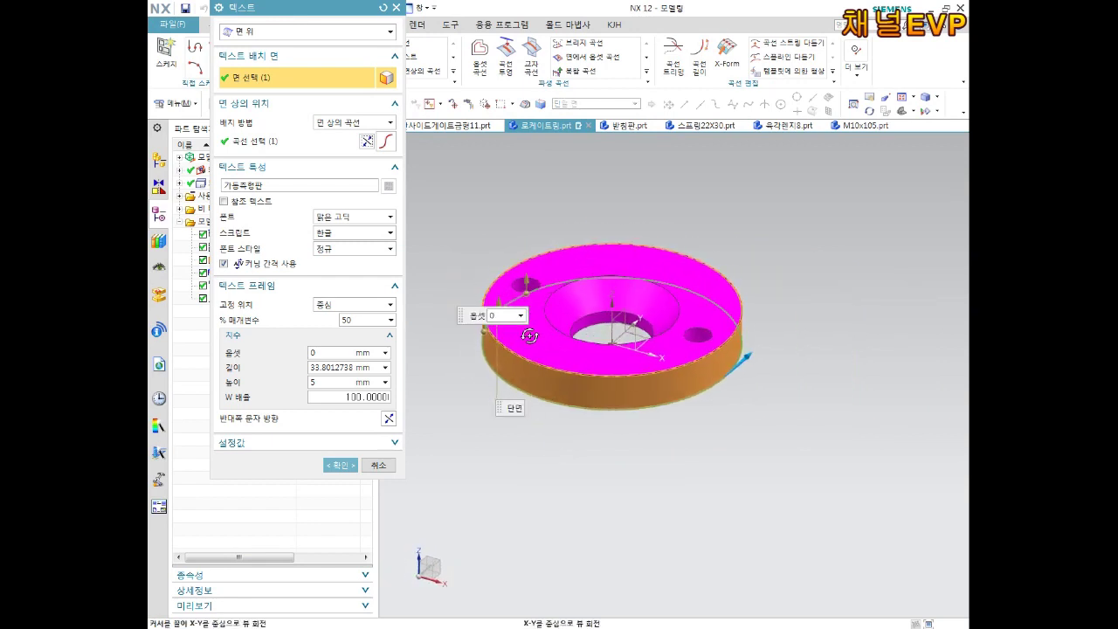
scroll(531, 335, up, 2)
scroll(531, 334, up, 2)
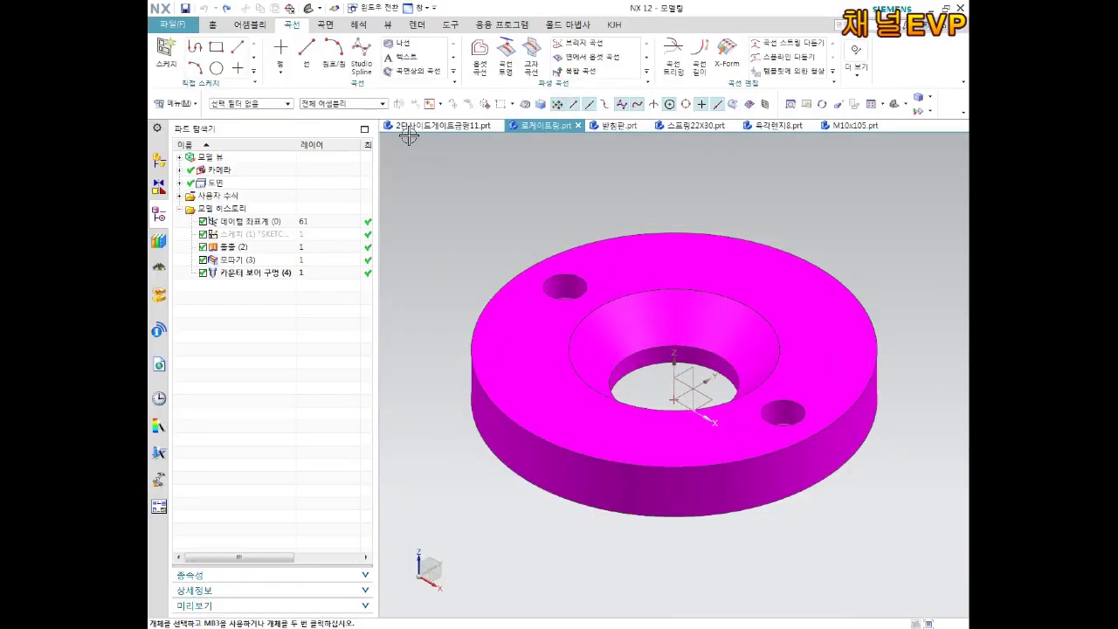
click(404, 56)
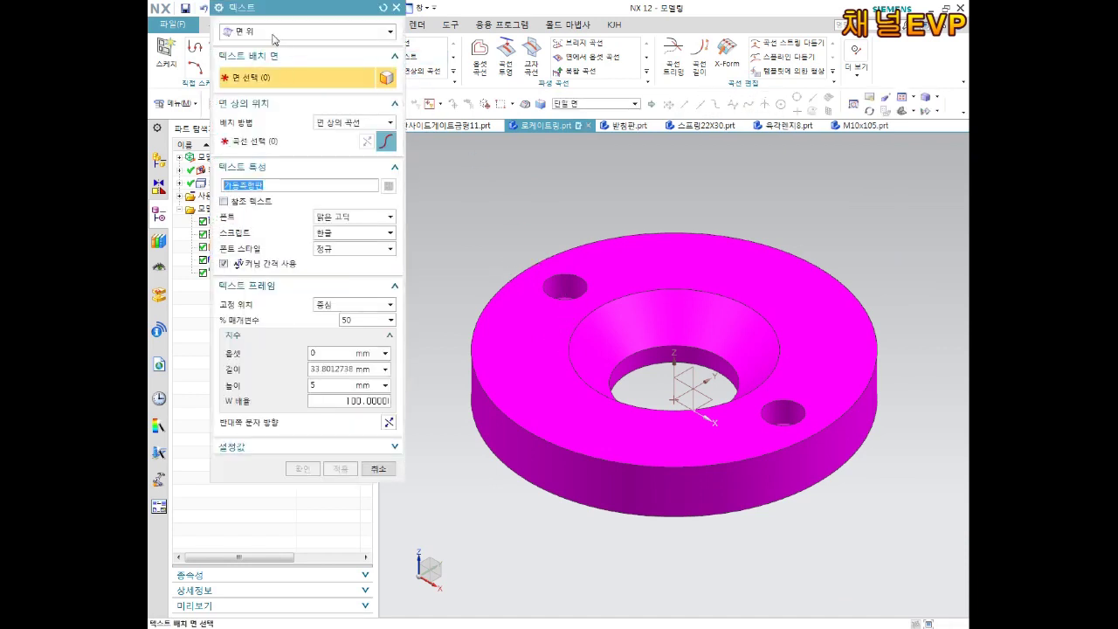
Place the text On Face on the ring's side face along its bottom circular edge, direction reversed
click(552, 476)
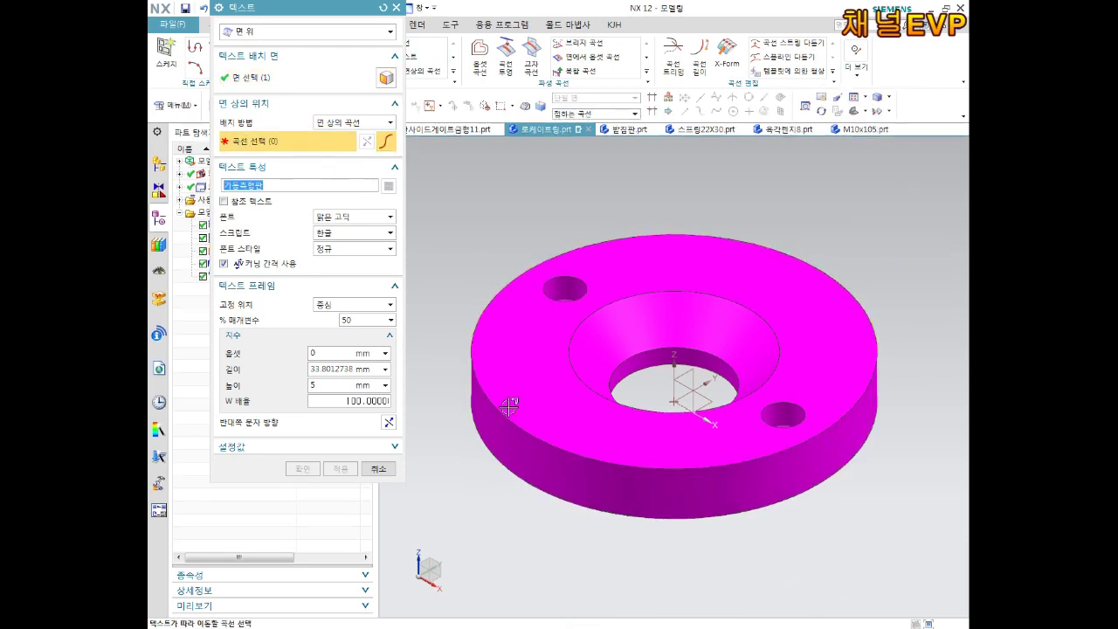
click(516, 480)
mouse_move(516, 480)
middle_down()
mouse_move(620, 454)
mouse_move(631, 482)
middle_up()
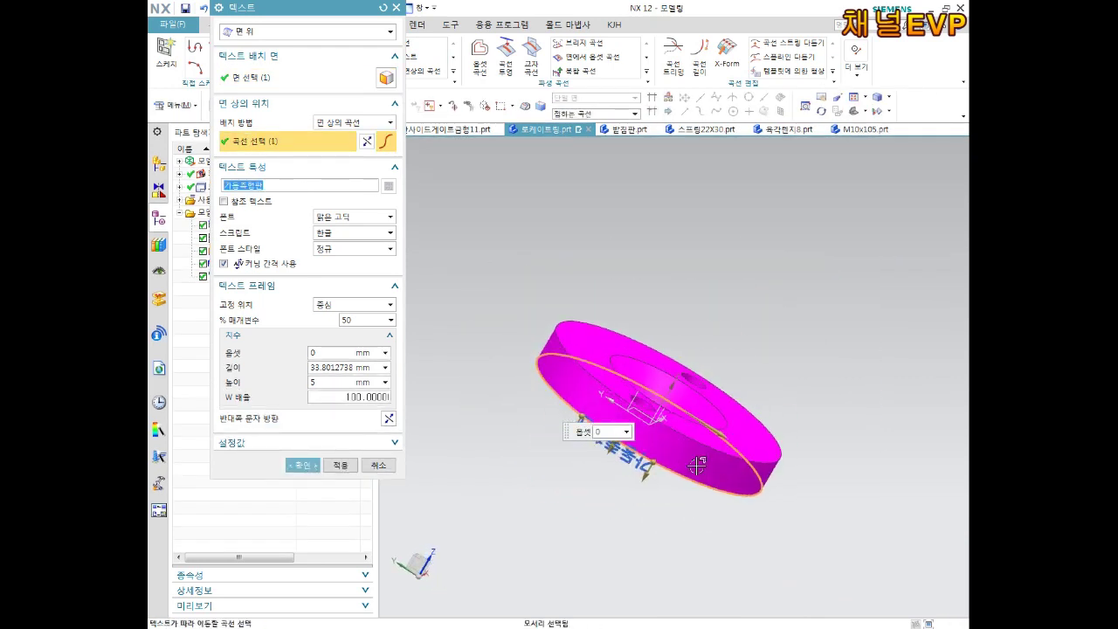
scroll(631, 482, down, 3)
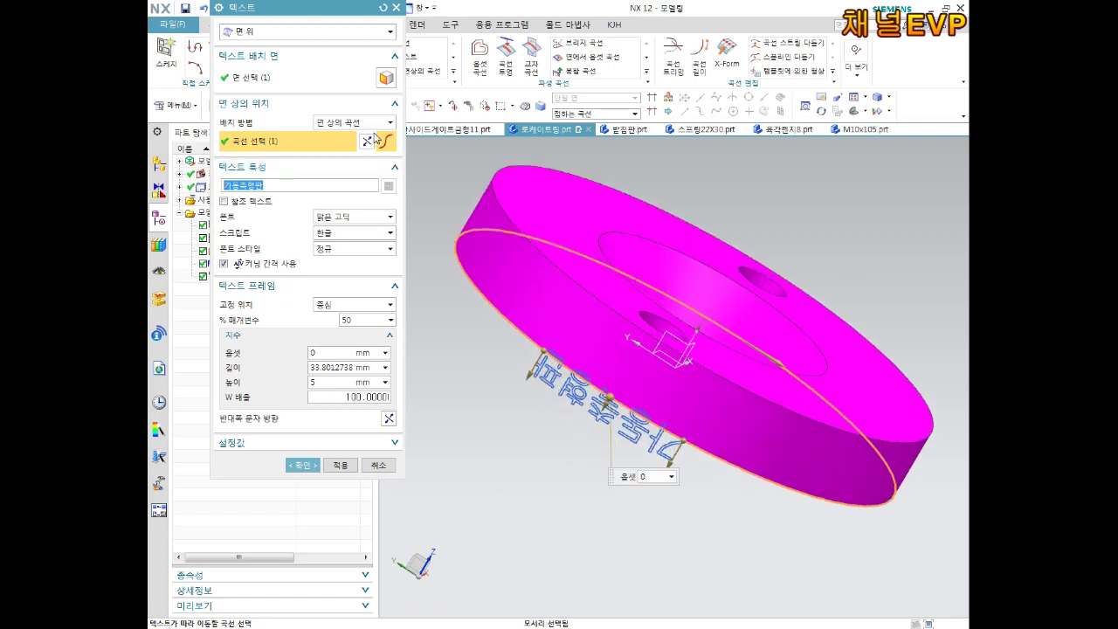
click(367, 141)
Replace the text with 로케이트링 and inspect the preview on the disc
double_click(291, 185)
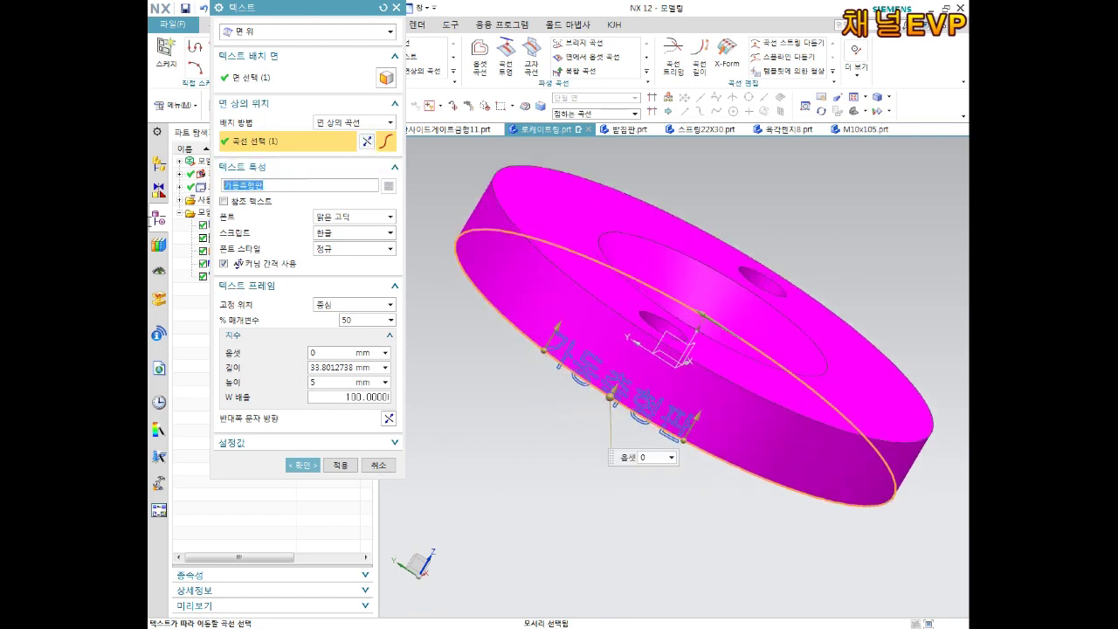
text(로케)
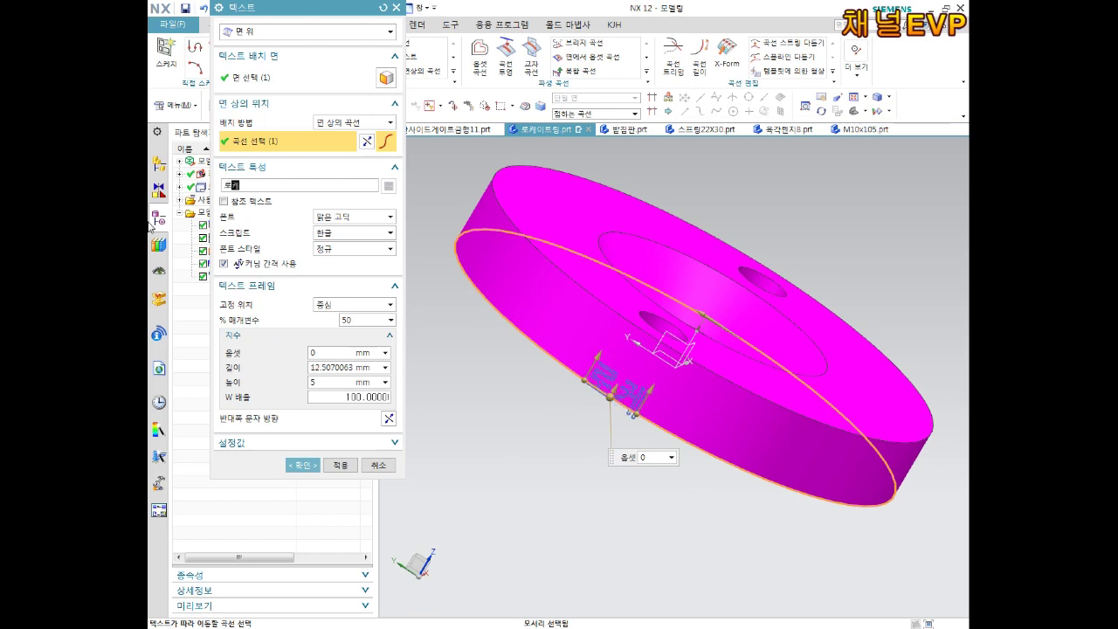
text(이트링)
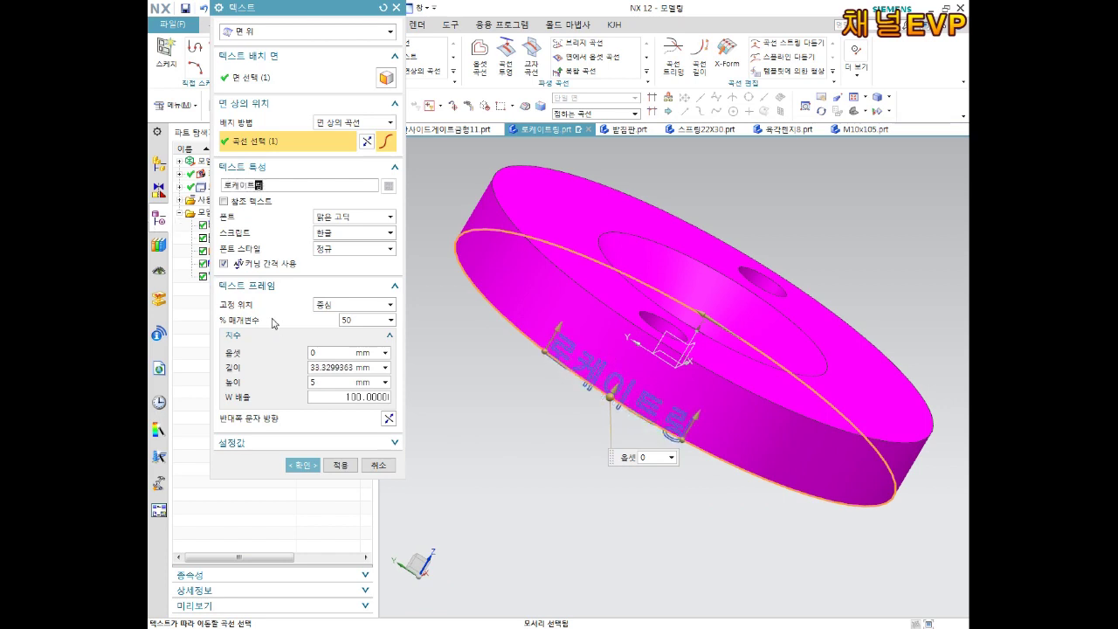
mouse_move(670, 497)
middle_down()
mouse_move(684, 496)
mouse_move(660, 374)
middle_up()
scroll(655, 374, up, 3)
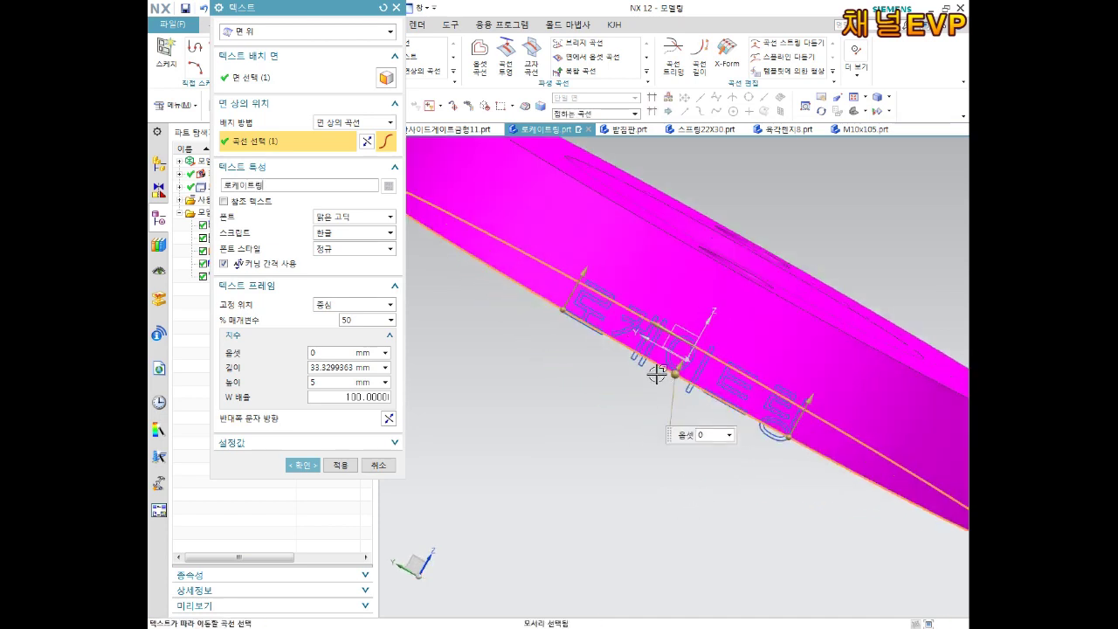
scroll(707, 384, up, 1)
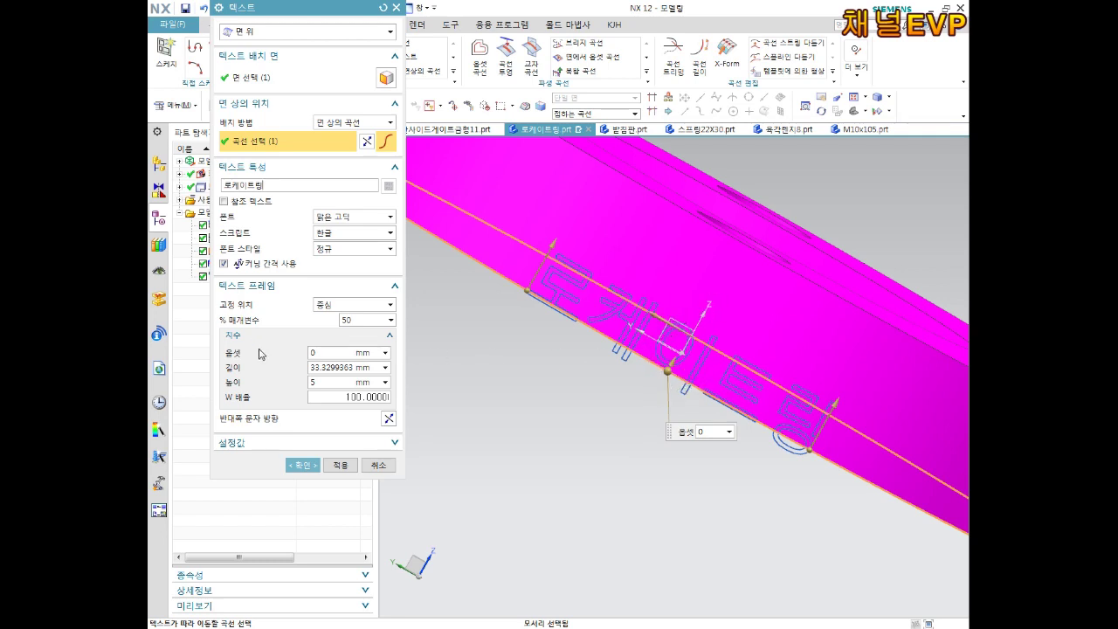
click(395, 287)
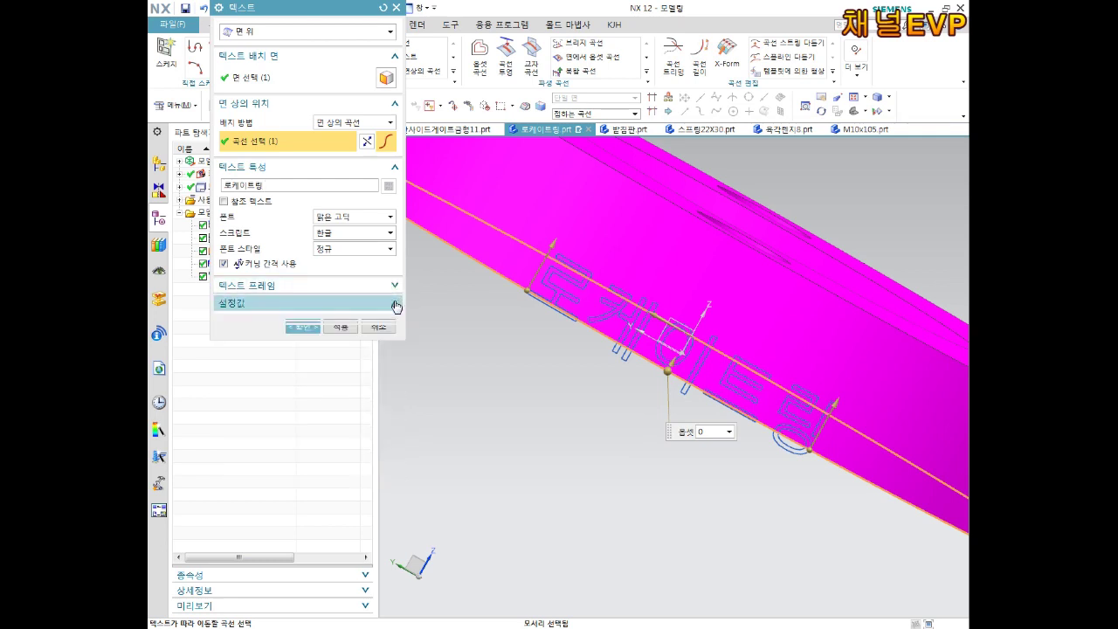
Set the text frame offset to 4 mm, leaving the edge path curve cleared
click(399, 300)
click(398, 286)
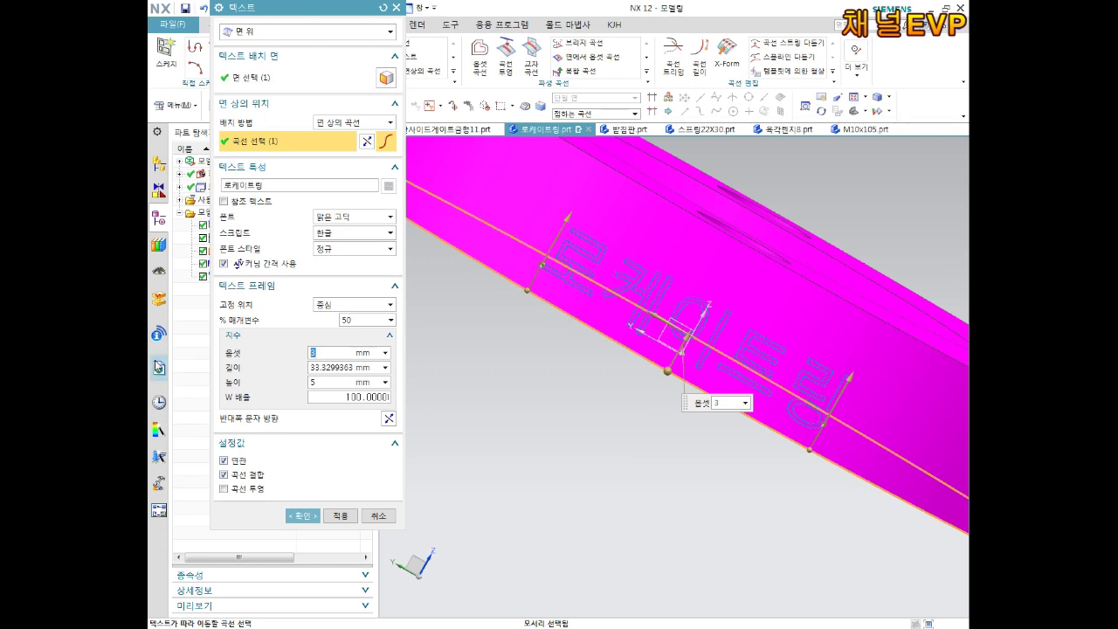
text(4)
key(Return)
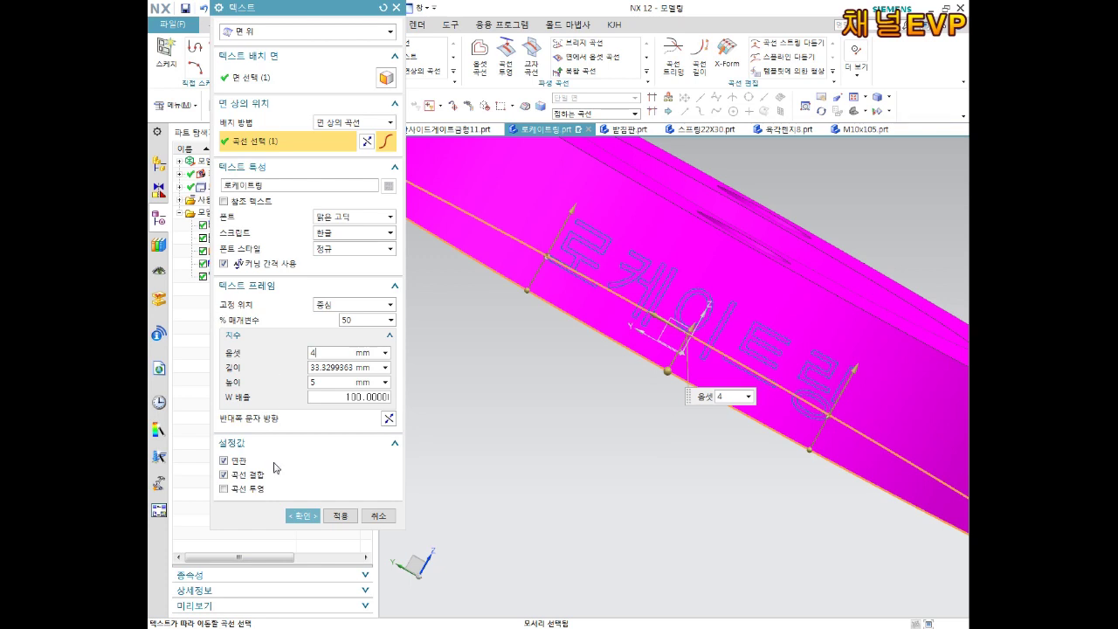
key(Escape)
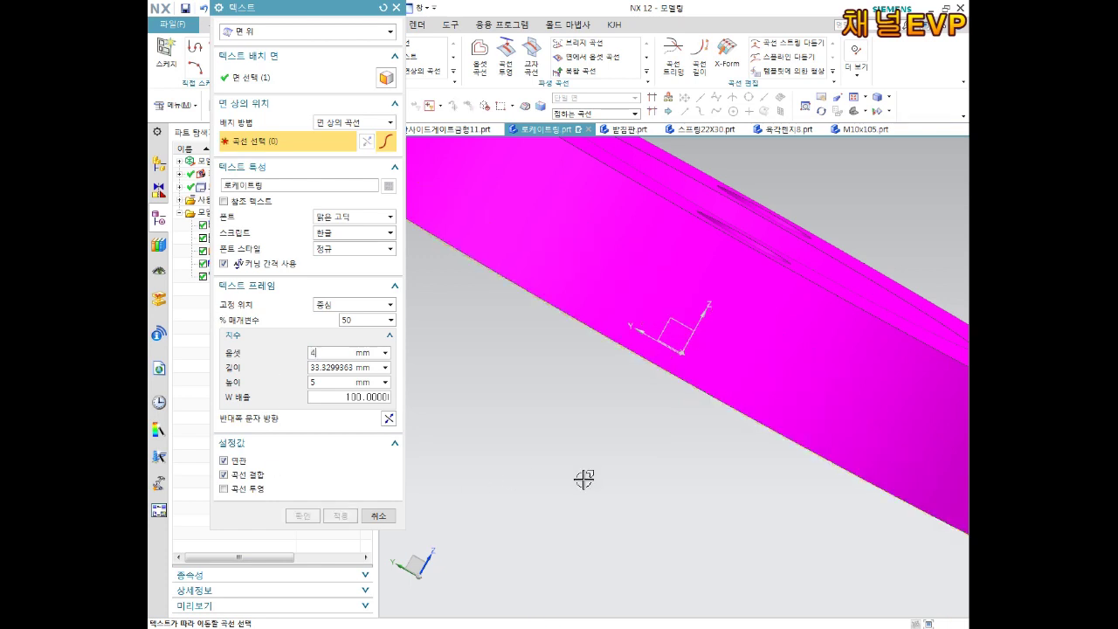
Reselect the ring's bottom edge as the text path and flip 로케이트링 upright
scroll(636, 457, down, 5)
mouse_move(635, 507)
middle_down()
mouse_move(611, 492)
mouse_move(584, 509)
mouse_move(544, 474)
mouse_move(606, 486)
mouse_move(606, 507)
mouse_move(576, 508)
middle_up()
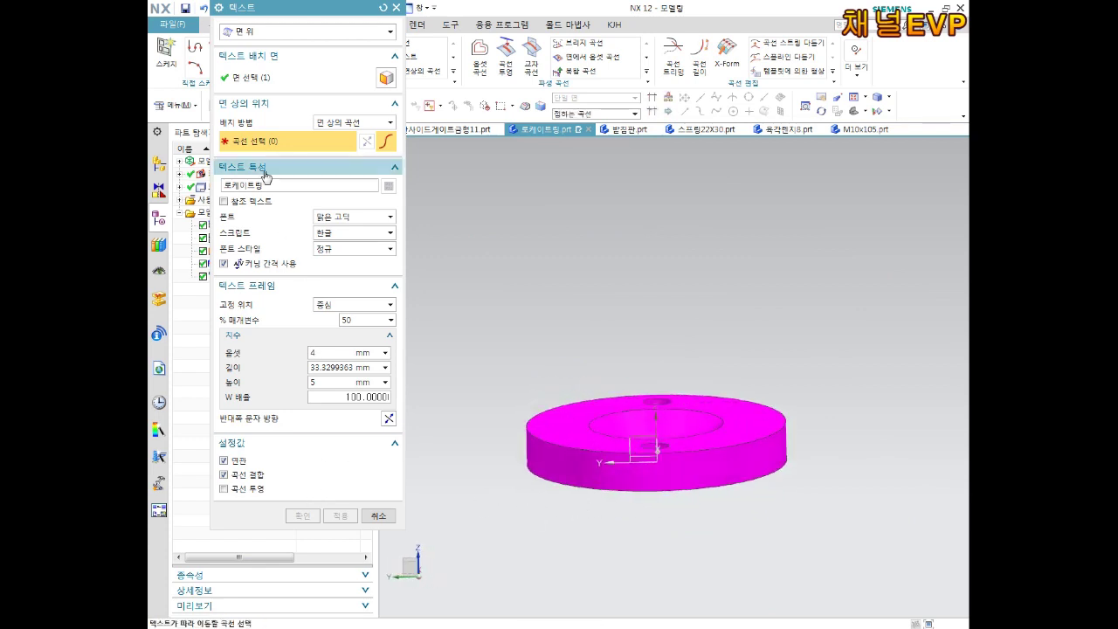
middle_drag(747, 507, 665, 496)
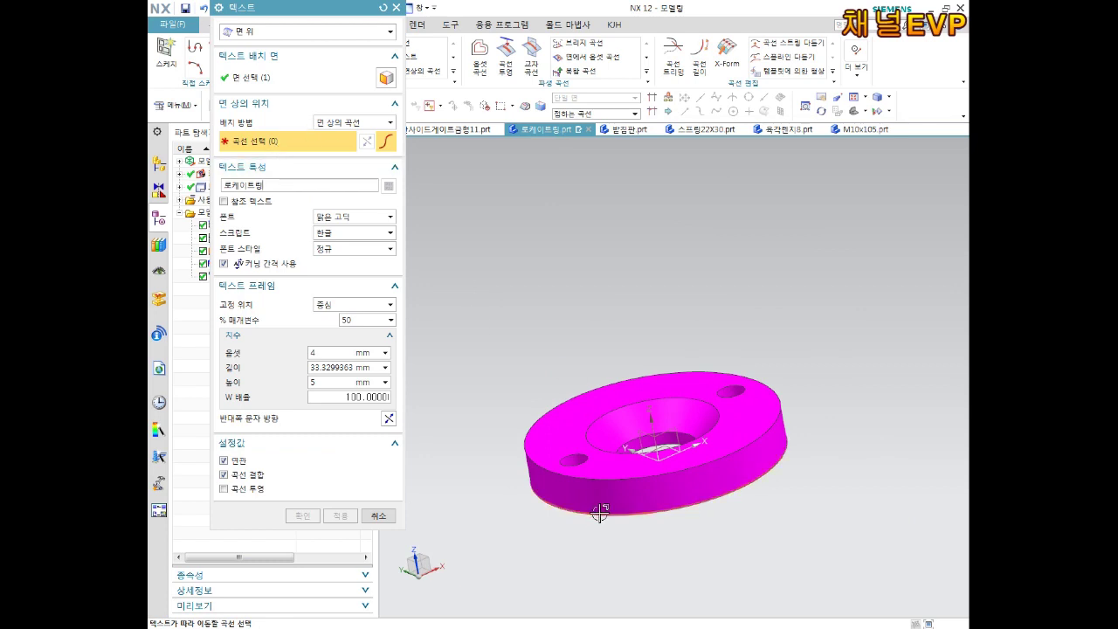
click(654, 513)
middle_drag(669, 553, 719, 531)
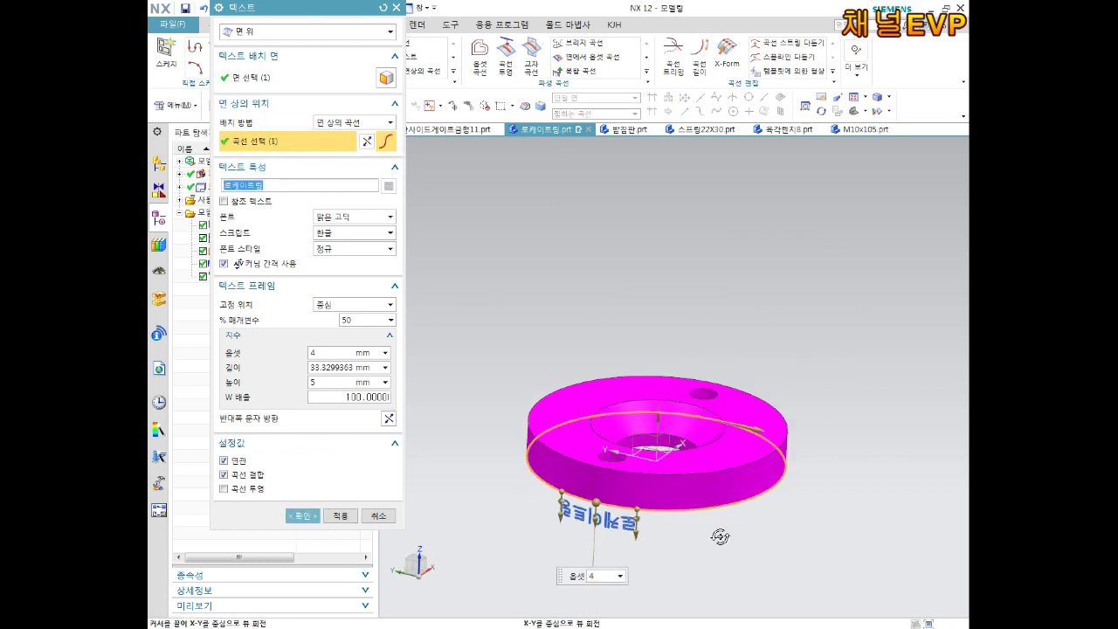
click(729, 502)
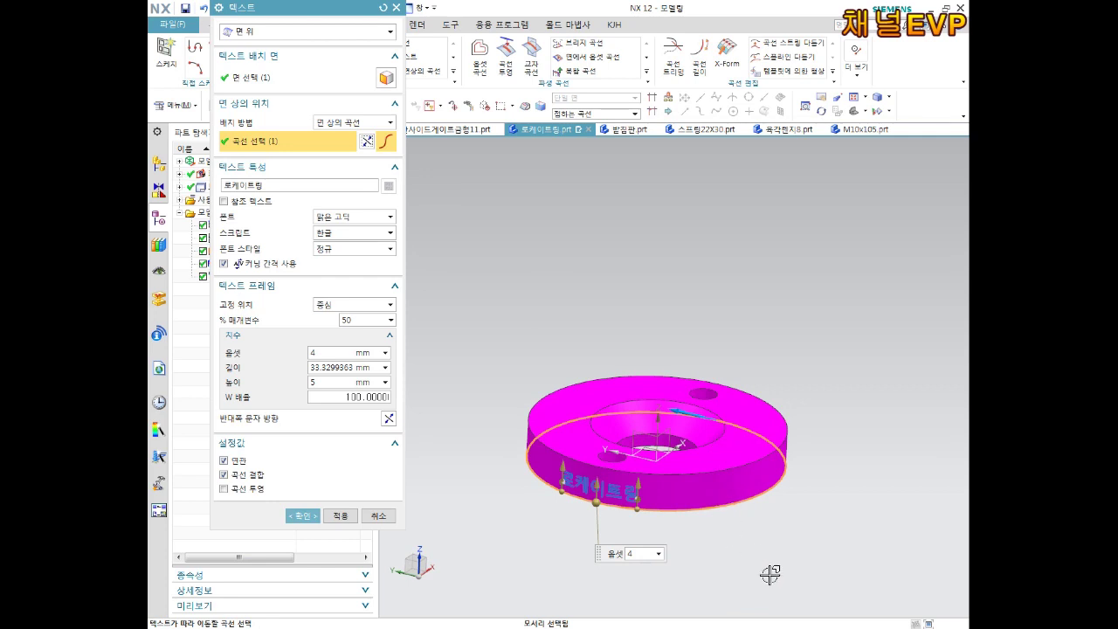
key(Home)
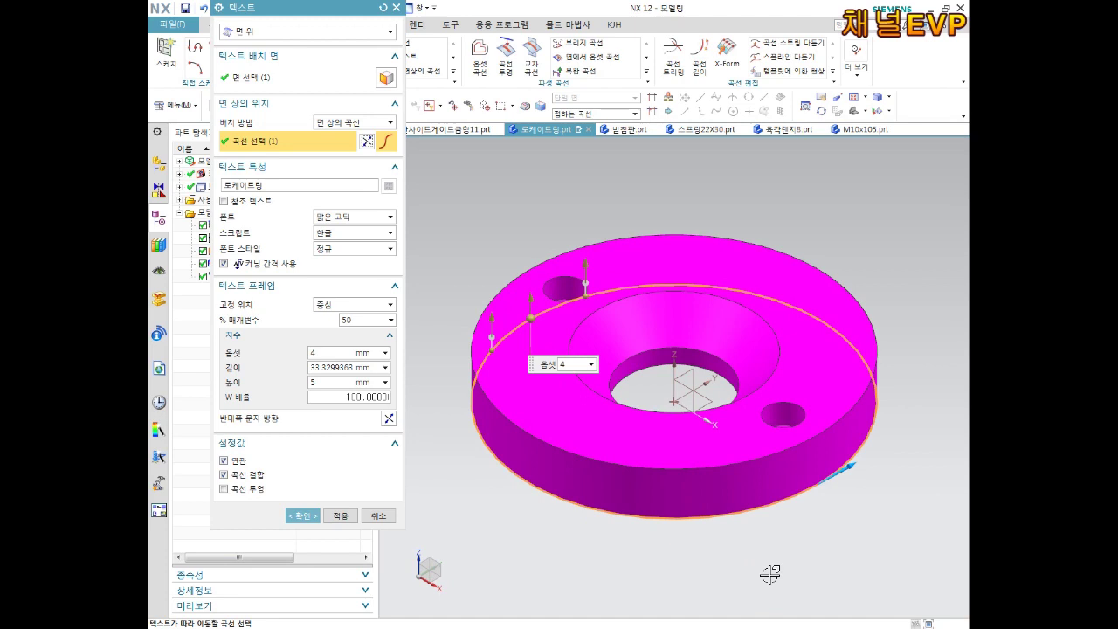
scroll(531, 374, up, 2)
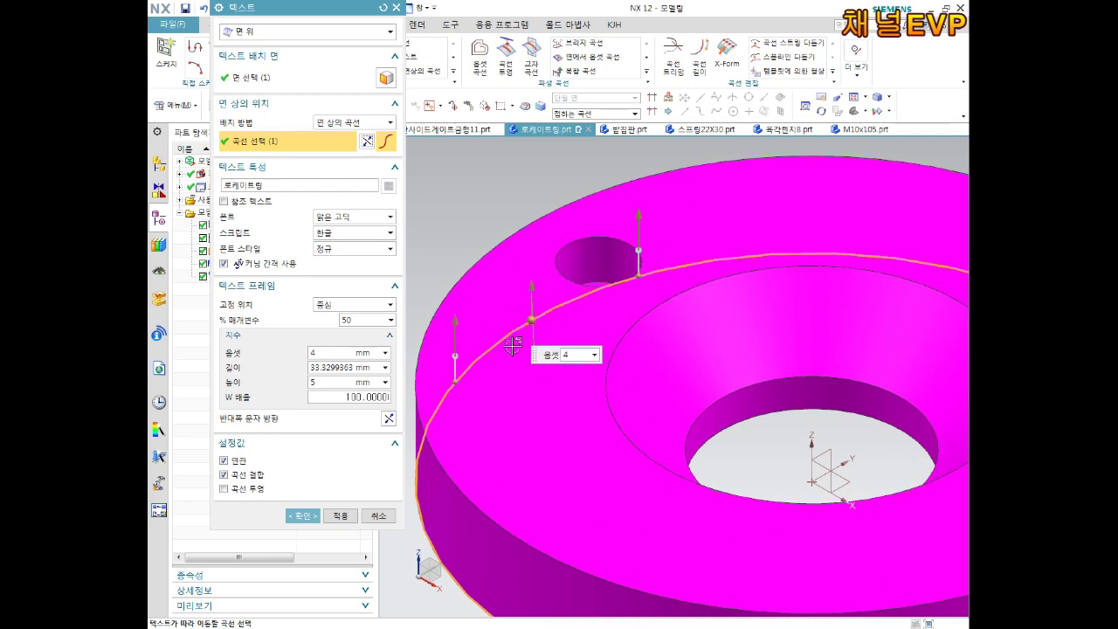
scroll(513, 347, down, 1)
Slide the text to about 79% along the edge and create the text feature
mouse_move(530, 325)
mouse_down()
mouse_move(440, 423)
mouse_move(611, 533)
mouse_up()
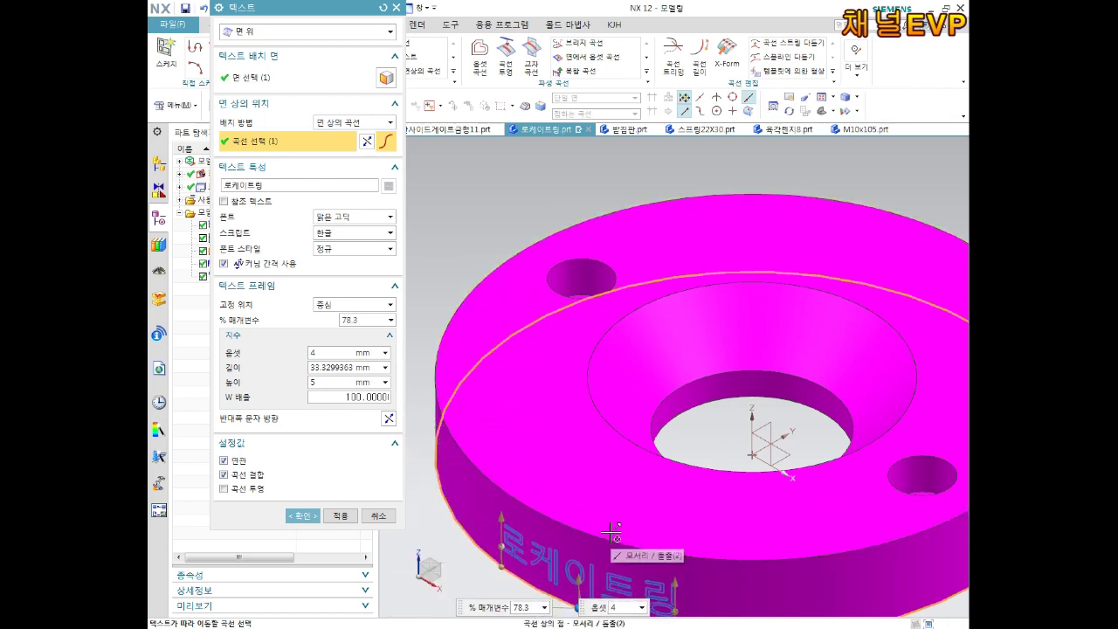
scroll(613, 533, down, 3)
scroll(616, 532, down, 1)
scroll(629, 531, up, 2)
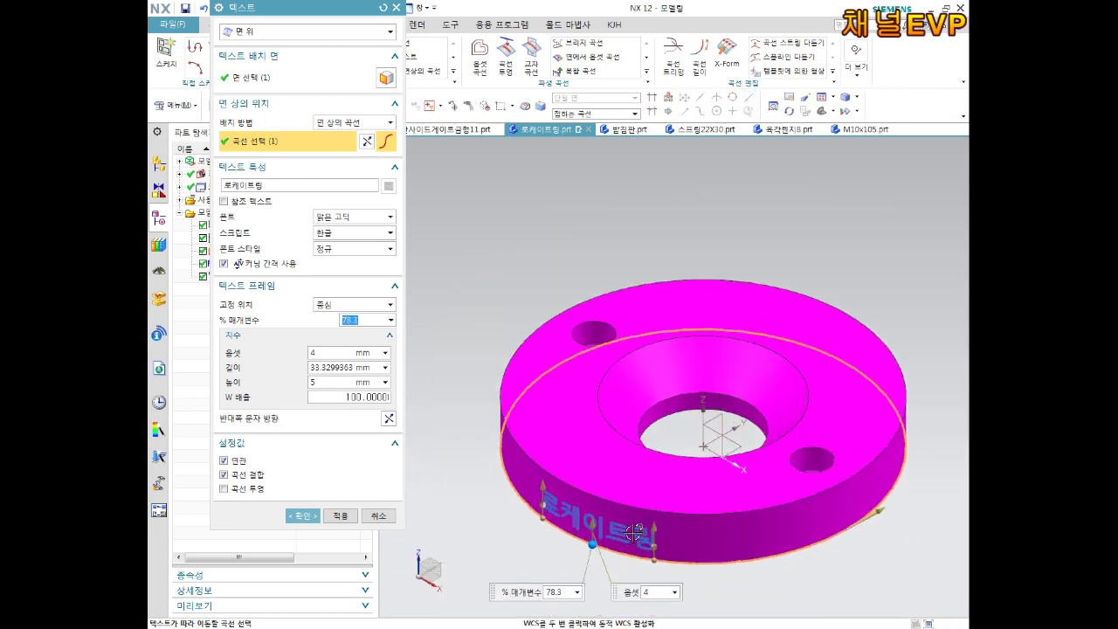
scroll(634, 530, up, 1)
mouse_move(584, 546)
mouse_down()
mouse_move(609, 556)
mouse_move(593, 546)
mouse_up()
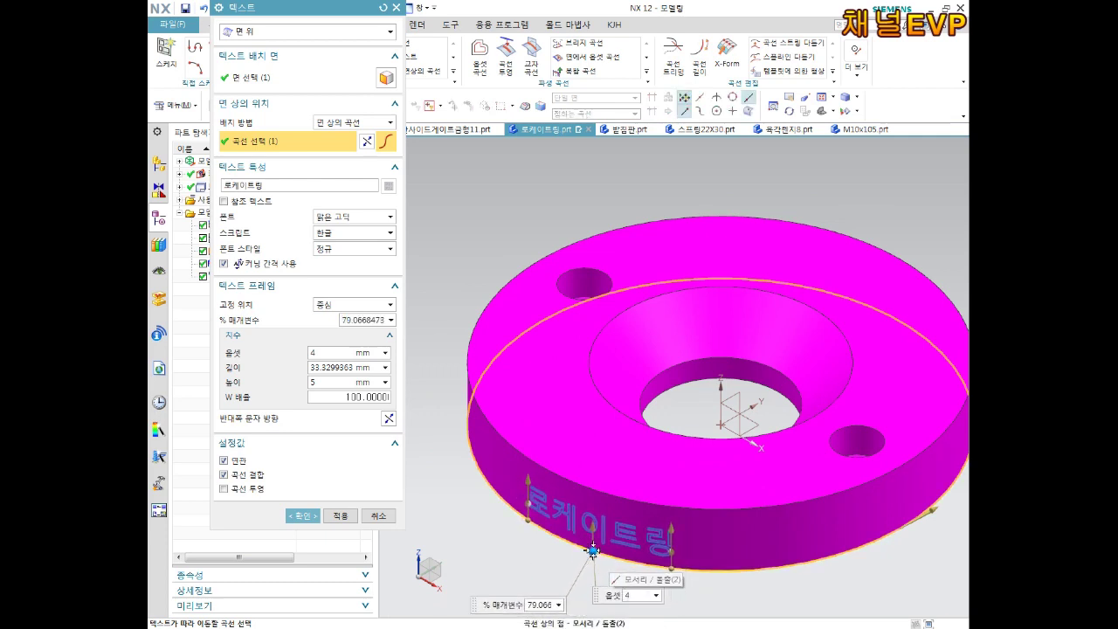
click(303, 515)
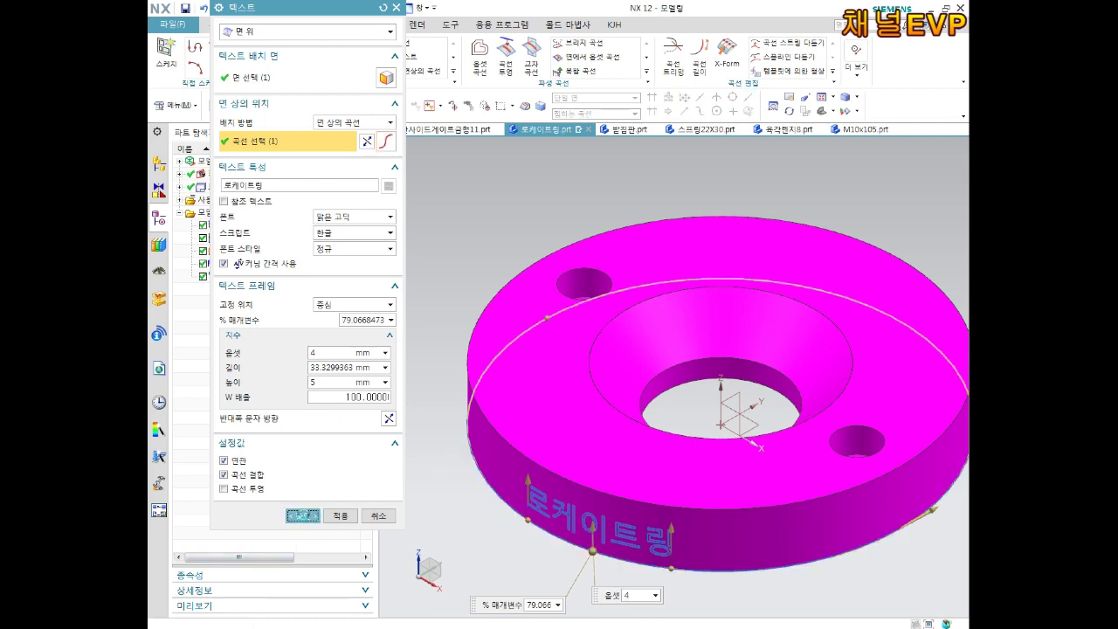
Select the new 로케이트링 text curves on the ring's side
middle_drag(612, 349, 606, 497)
scroll(612, 476, down, 3)
scroll(618, 455, down, 3)
scroll(619, 455, up, 3)
click(618, 455)
scroll(618, 458, down, 2)
scroll(618, 458, down, 2)
scroll(611, 457, up, 5)
middle_drag(612, 457, 639, 463)
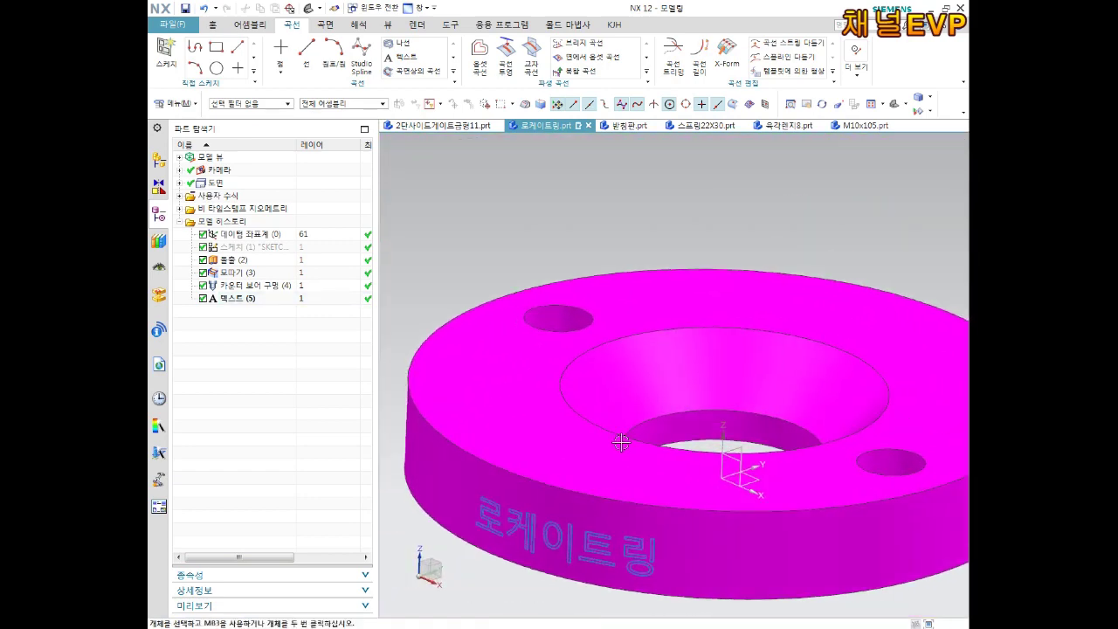
Start an Extrude of the text curves with an end distance of -0.02 mm
click(212, 24)
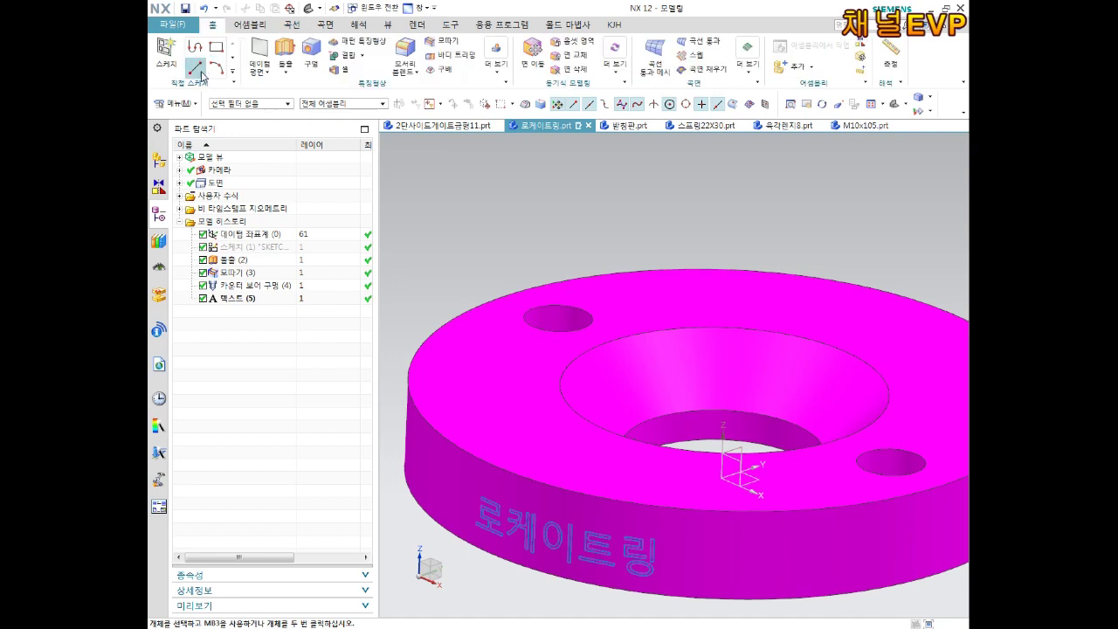
click(284, 50)
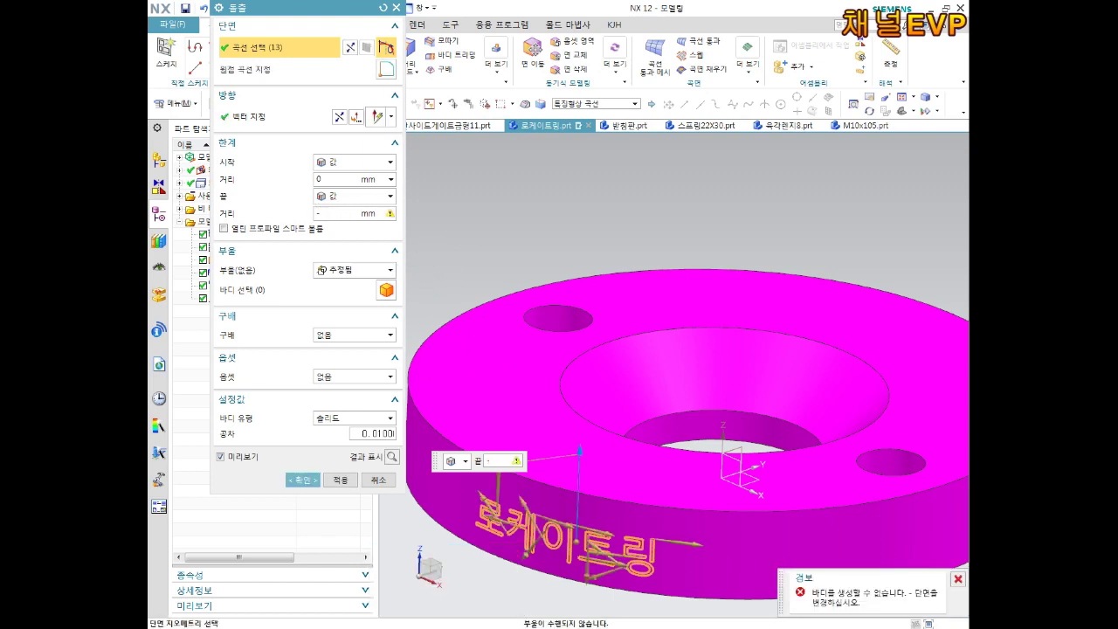
text(0.02)
key(Return)
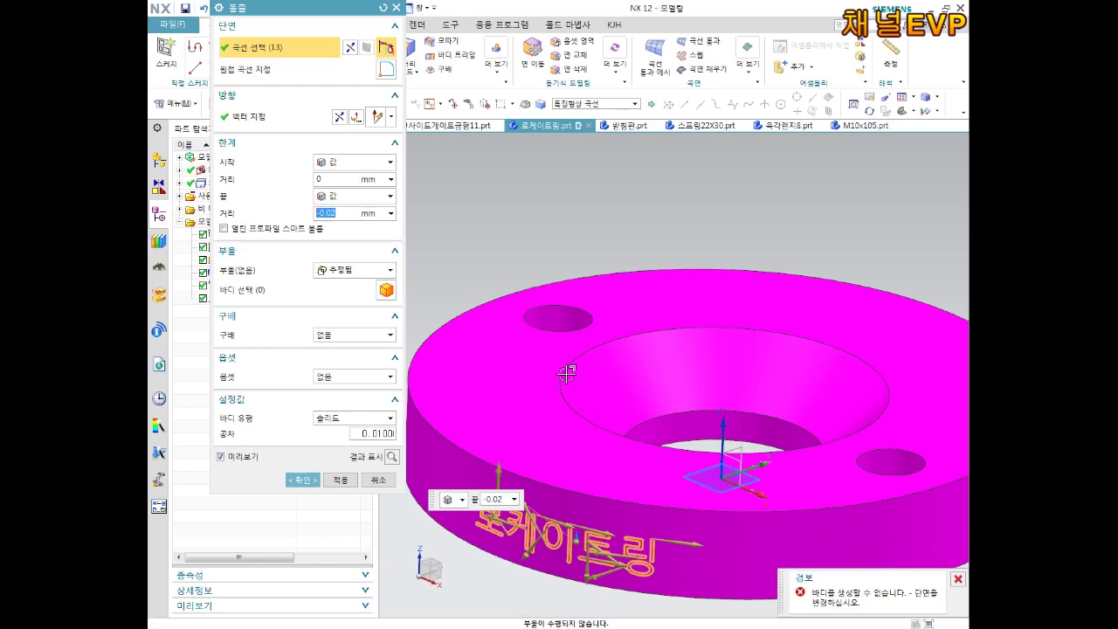
click(363, 270)
Set the extrude Boolean to Subtract with the ring as the target body
click(345, 314)
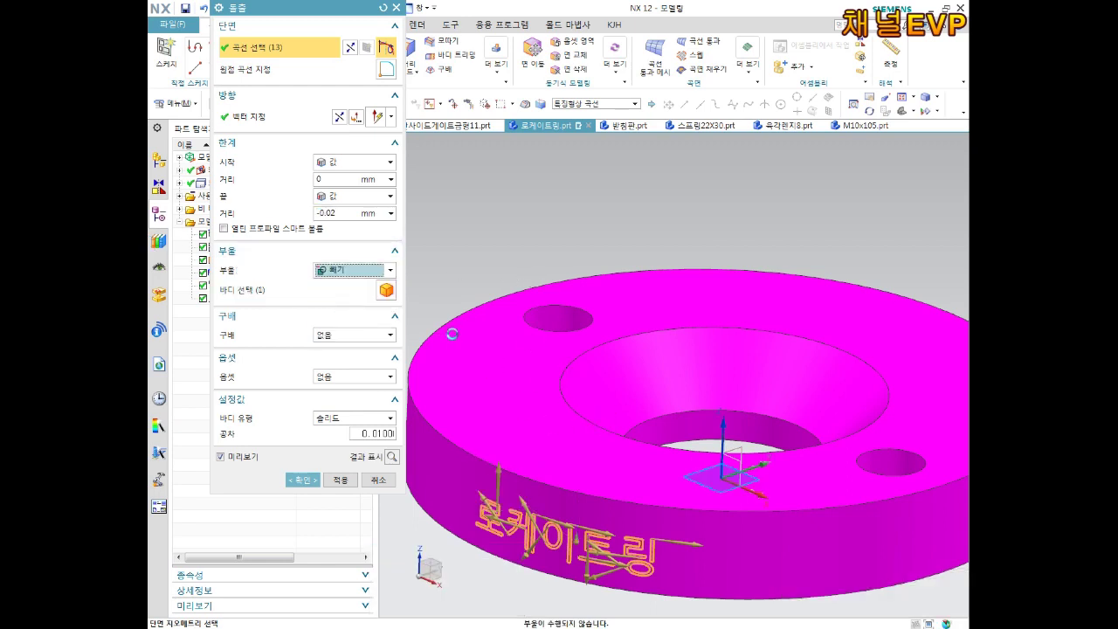
click(576, 377)
mouse_move(577, 377)
middle_down()
mouse_move(586, 375)
mouse_move(567, 400)
mouse_move(532, 394)
middle_up()
scroll(545, 510, up, 3)
scroll(545, 510, up, 2)
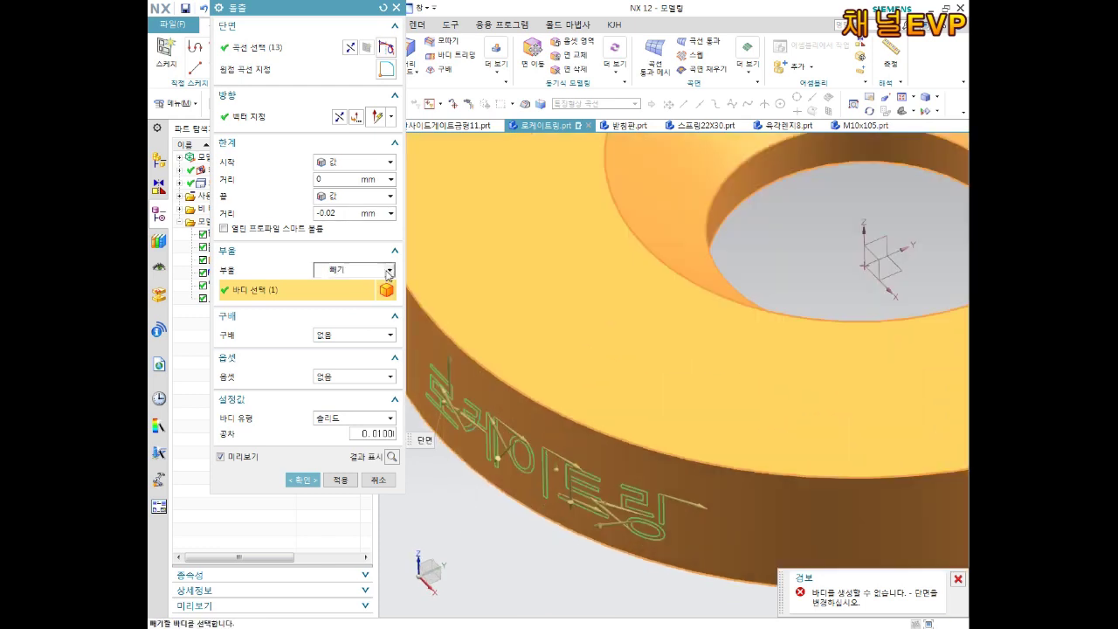
click(339, 117)
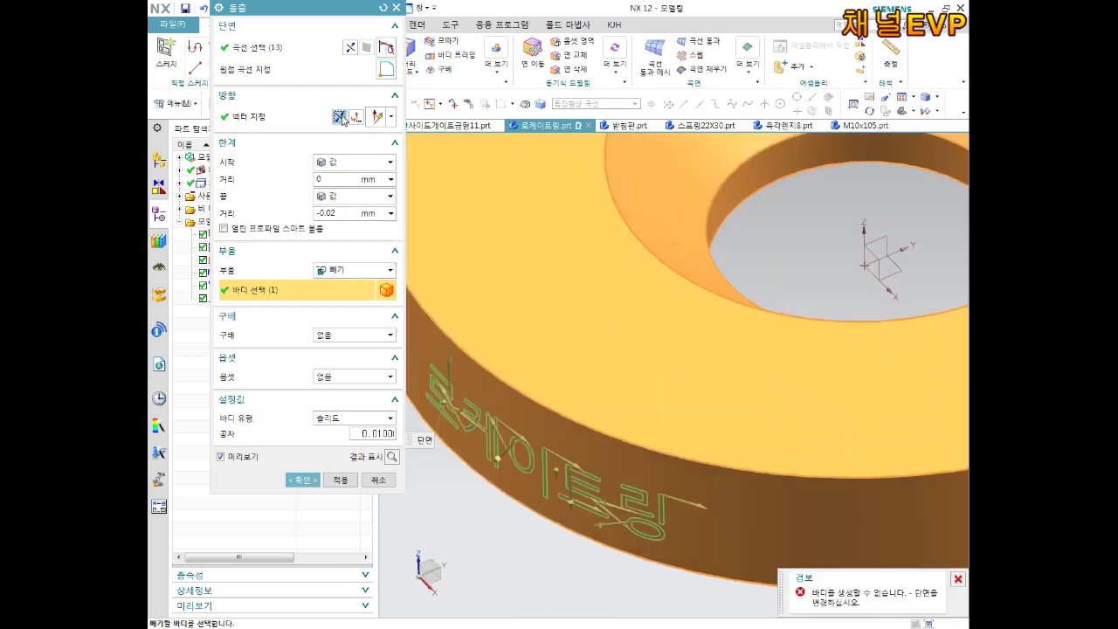
click(340, 117)
click(340, 117)
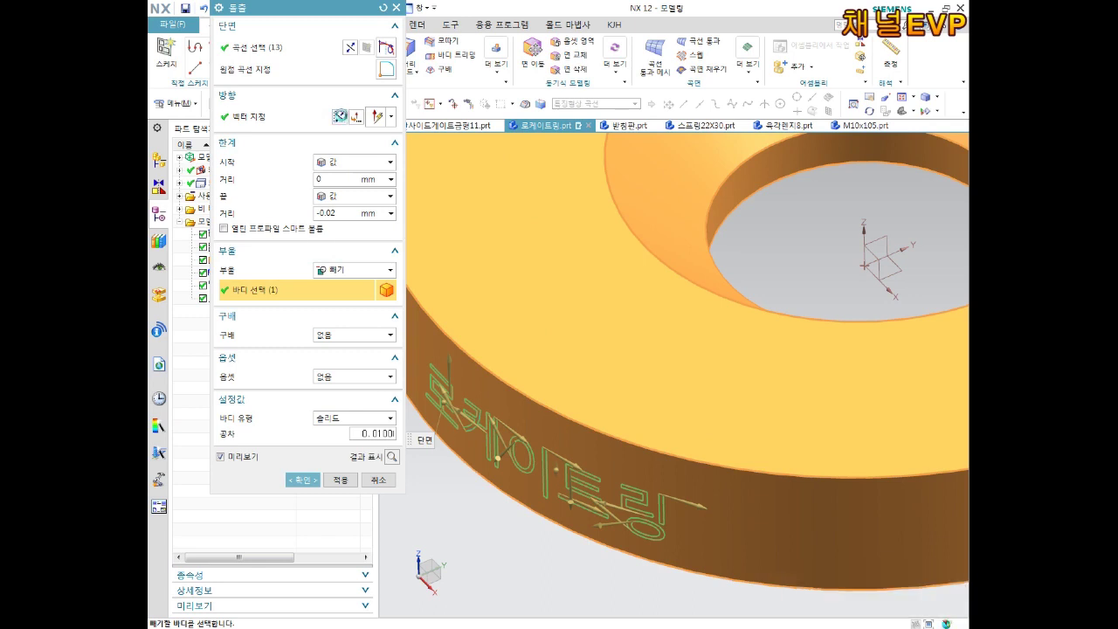
scroll(491, 265, down, 5)
mouse_move(528, 314)
middle_down()
mouse_move(516, 277)
mouse_move(524, 314)
middle_up()
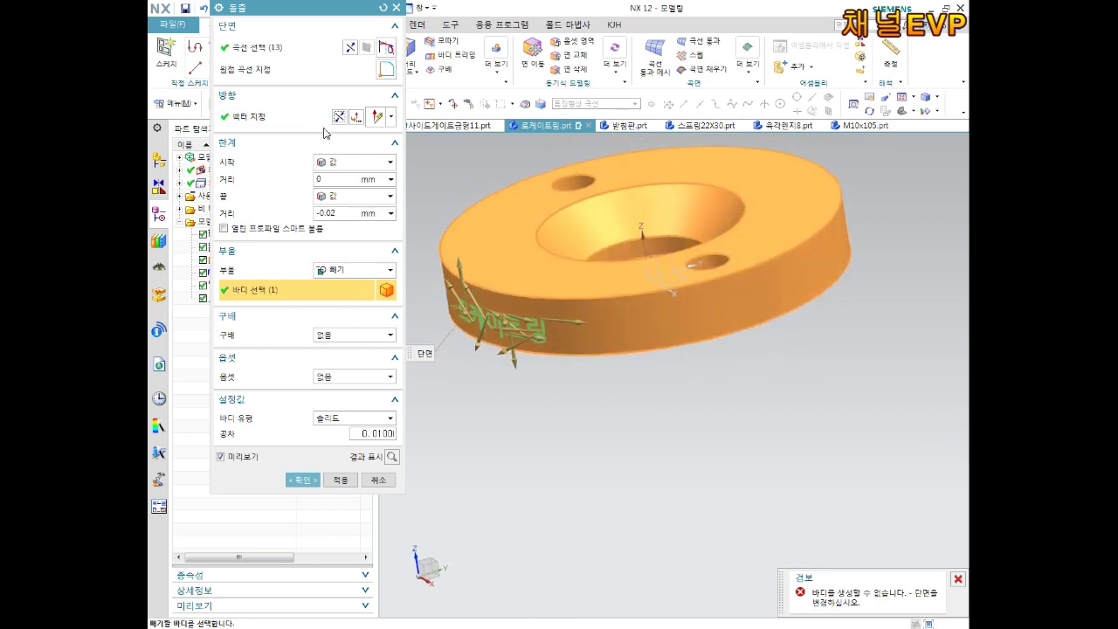
Attempt to finish the text cut and dismiss the resulting error and warning messages
click(293, 121)
mouse_move(680, 342)
middle_down()
mouse_move(632, 324)
mouse_move(706, 358)
middle_up()
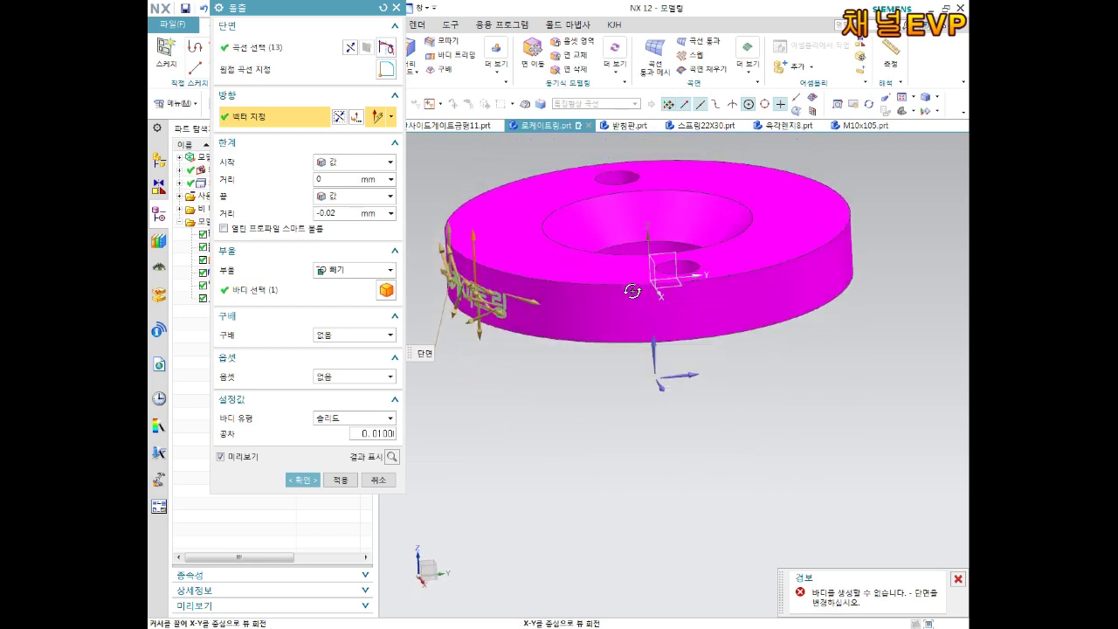
mouse_move(705, 358)
middle_down()
mouse_move(555, 355)
mouse_move(574, 302)
mouse_move(546, 262)
mouse_move(568, 252)
middle_up()
scroll(544, 257, up, 5)
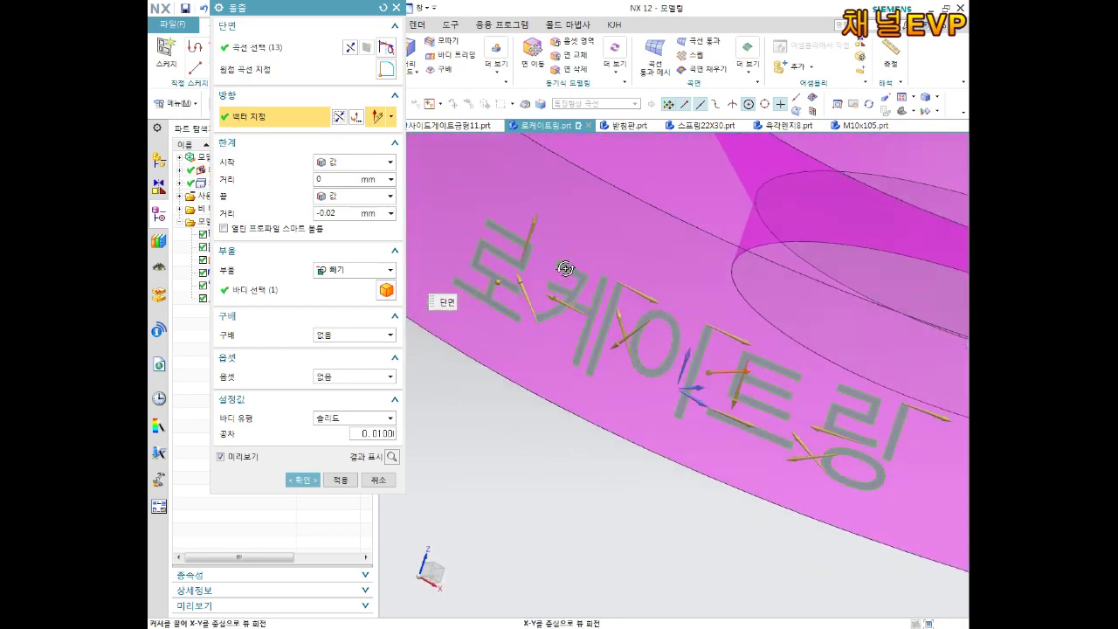
scroll(568, 253, down, 3)
scroll(569, 252, down, 3)
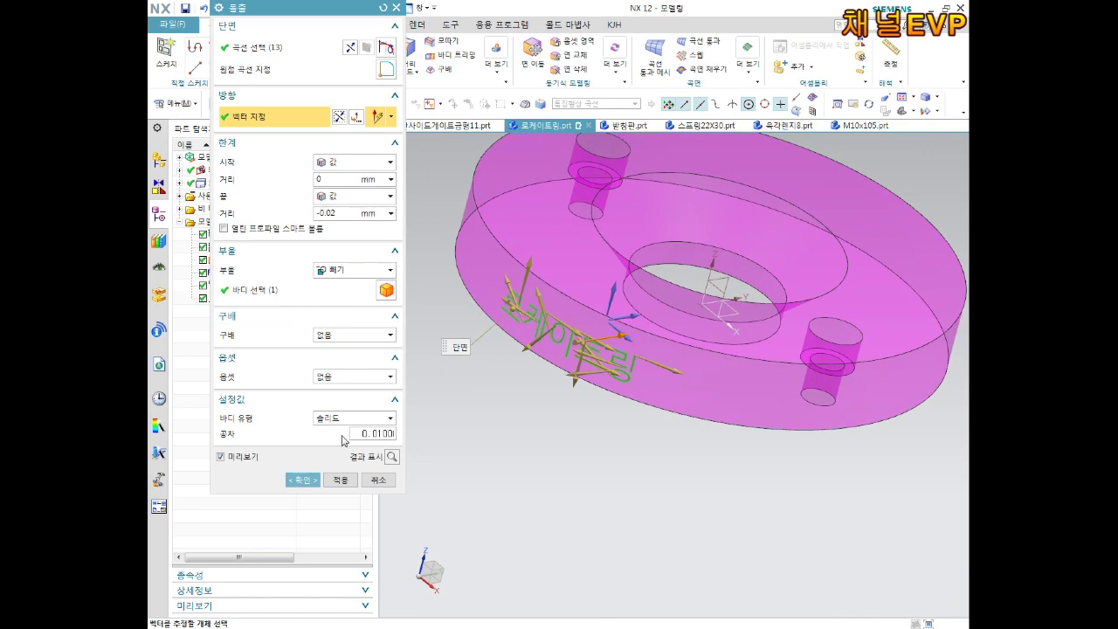
click(302, 480)
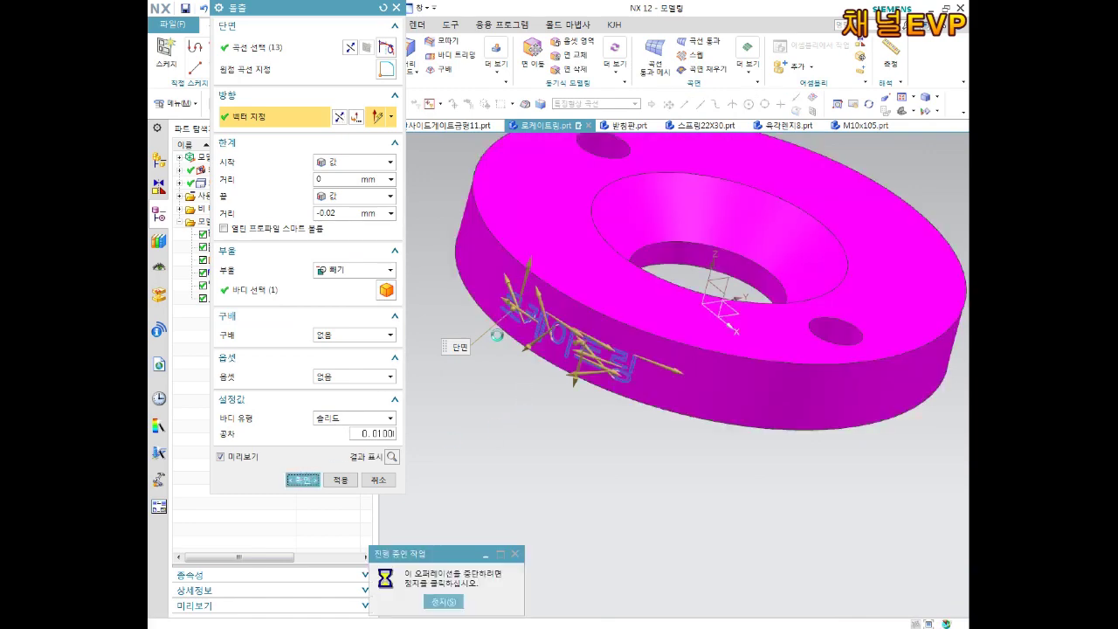
key(Return)
scroll(515, 315, up, 3)
scroll(531, 268, up, 2)
scroll(553, 219, up, 2)
scroll(595, 259, up, 2)
scroll(596, 259, down, 2)
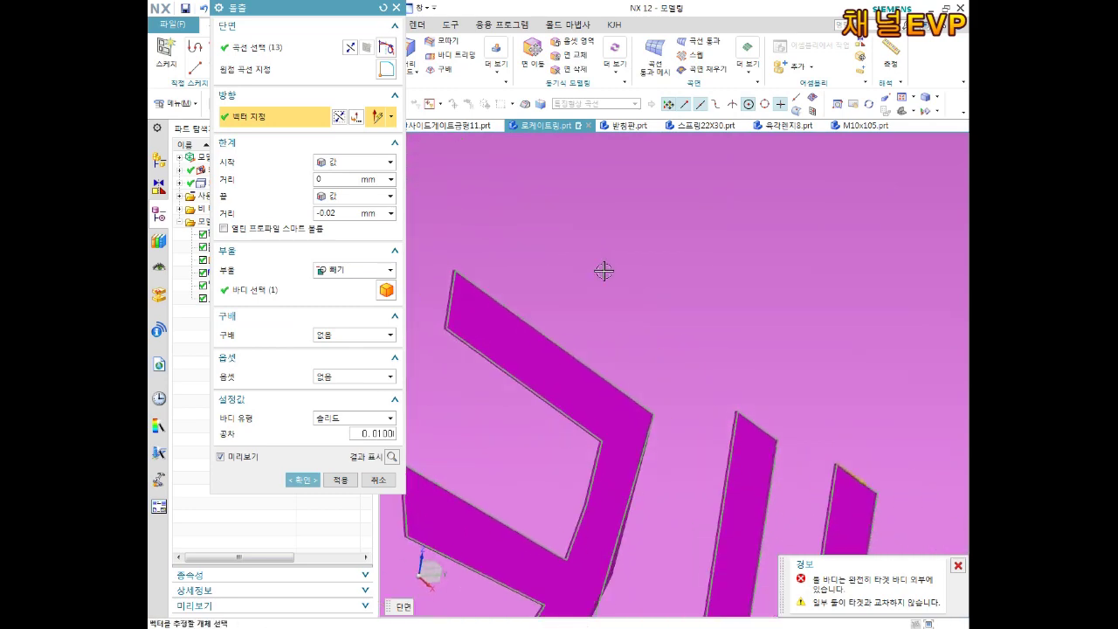
scroll(596, 258, down, 3)
scroll(595, 258, down, 3)
scroll(595, 258, down, 2)
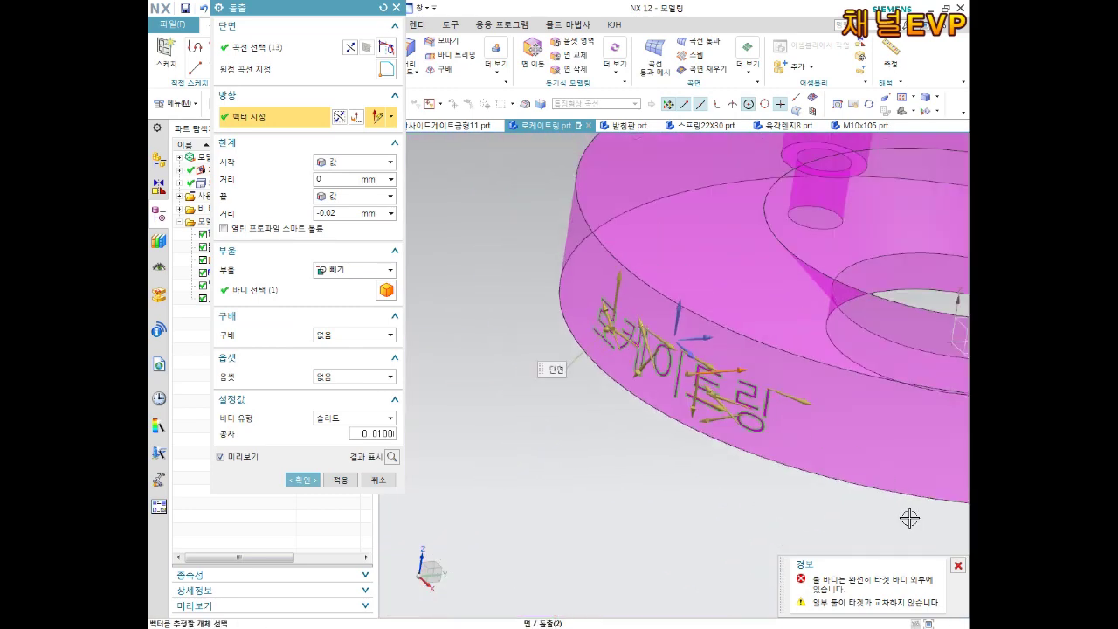
click(958, 566)
Change the end distance to 0.02 mm and complete the subtract extrude
scroll(742, 419, up, 3)
scroll(738, 406, up, 2)
middle_drag(736, 400, 721, 411)
scroll(721, 411, up, 2)
scroll(581, 400, up, 2)
scroll(524, 362, up, 2)
scroll(521, 335, up, 2)
scroll(522, 335, down, 2)
scroll(524, 336, down, 2)
scroll(528, 346, down, 2)
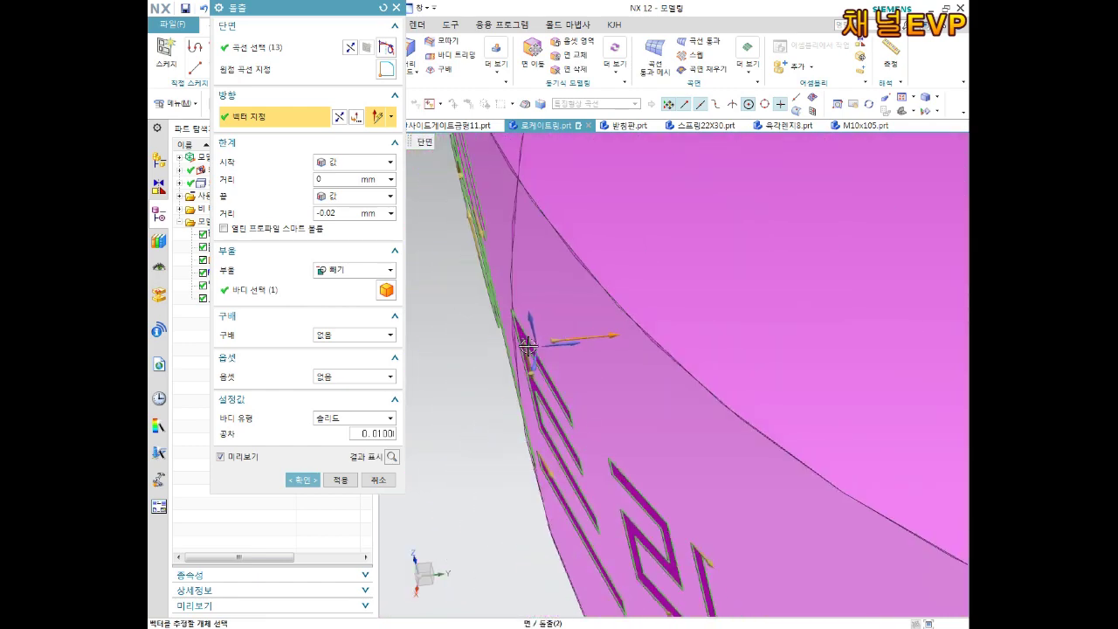
scroll(529, 345, down, 2)
scroll(536, 342, down, 2)
scroll(550, 327, down, 3)
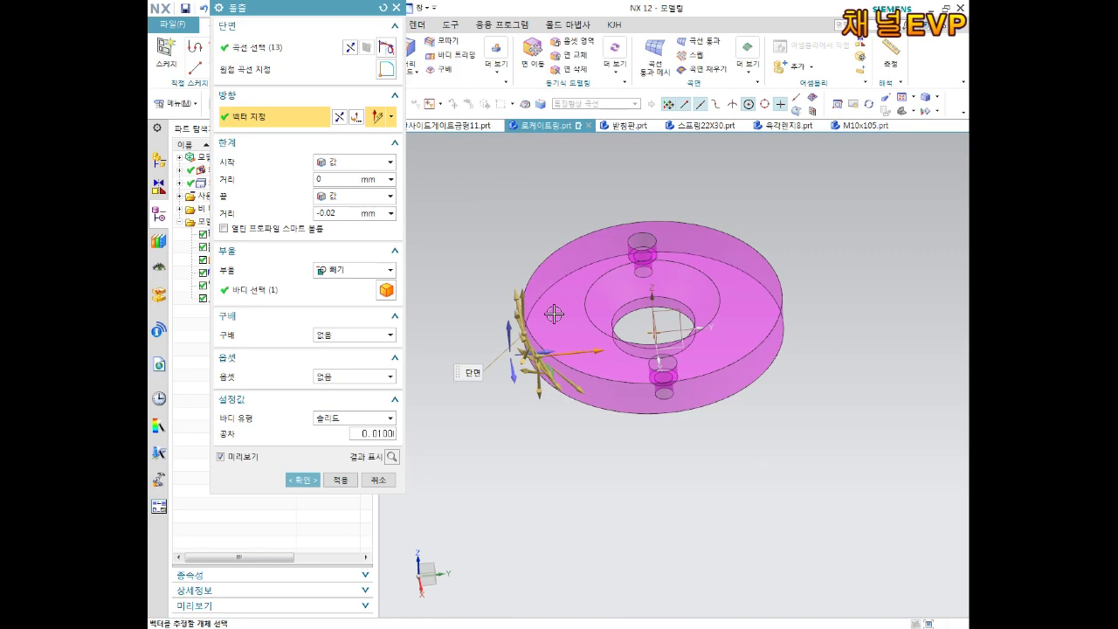
scroll(558, 315, up, 2)
scroll(549, 312, up, 1)
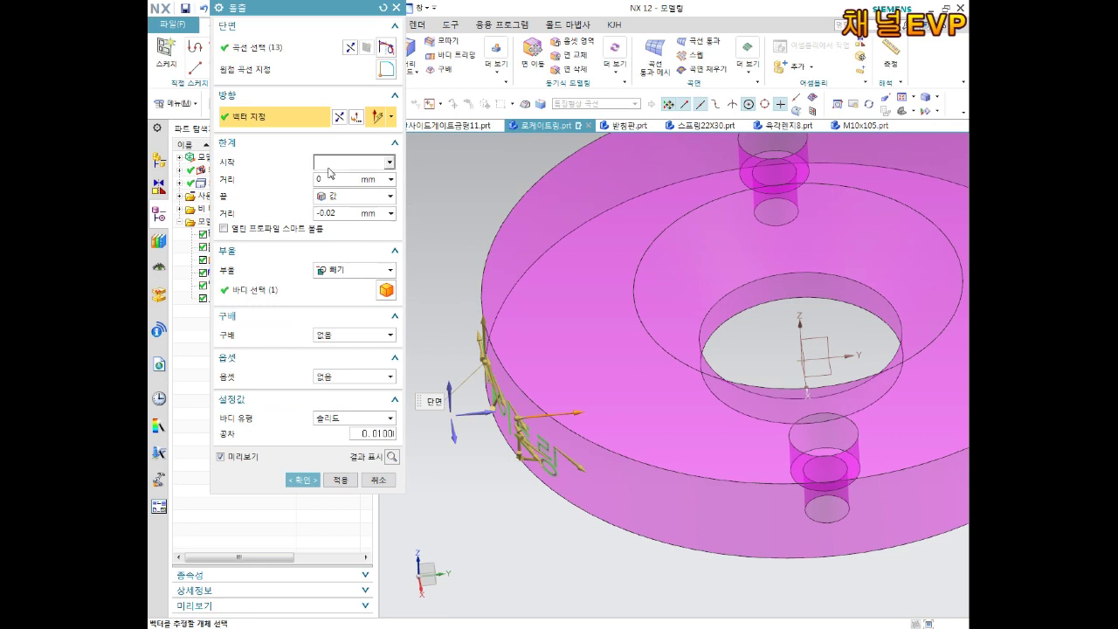
click(341, 118)
click(340, 118)
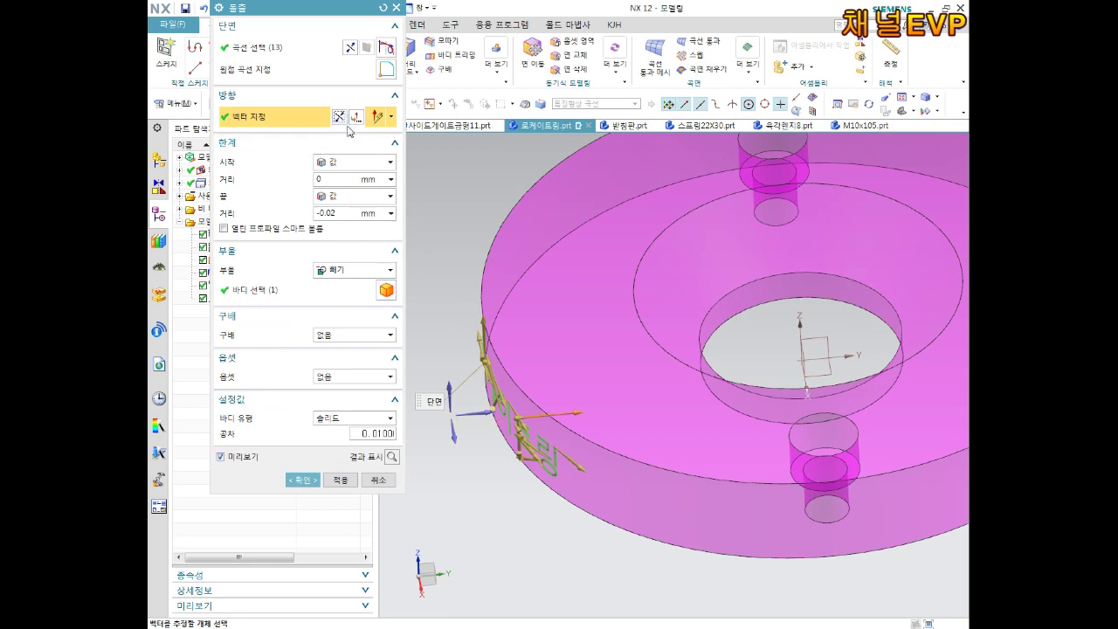
double_click(342, 215)
text(0.02)
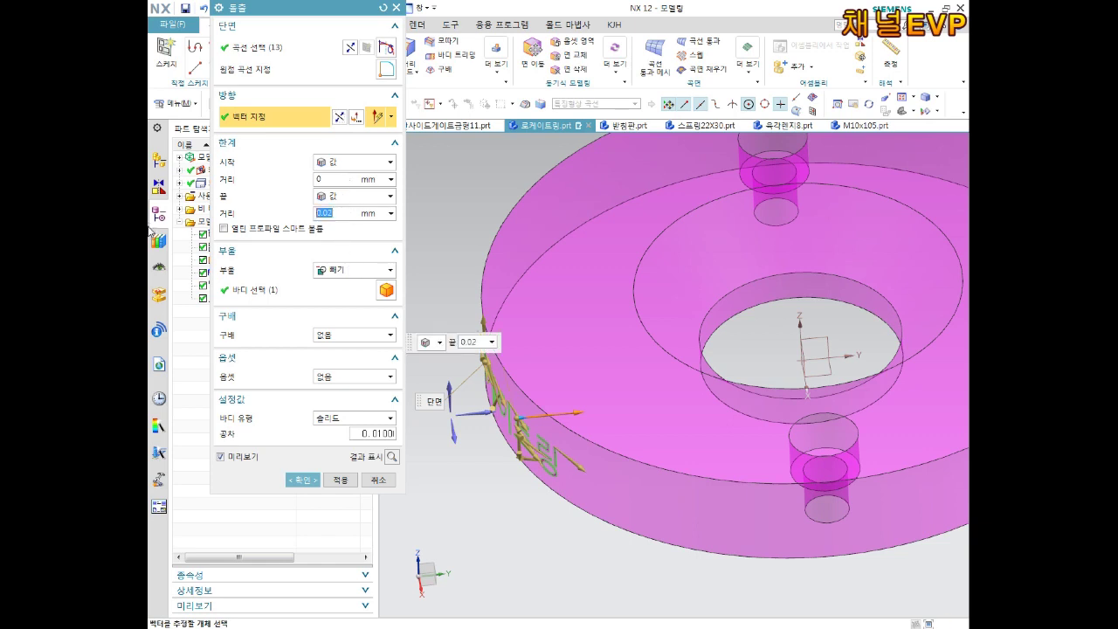
click(303, 480)
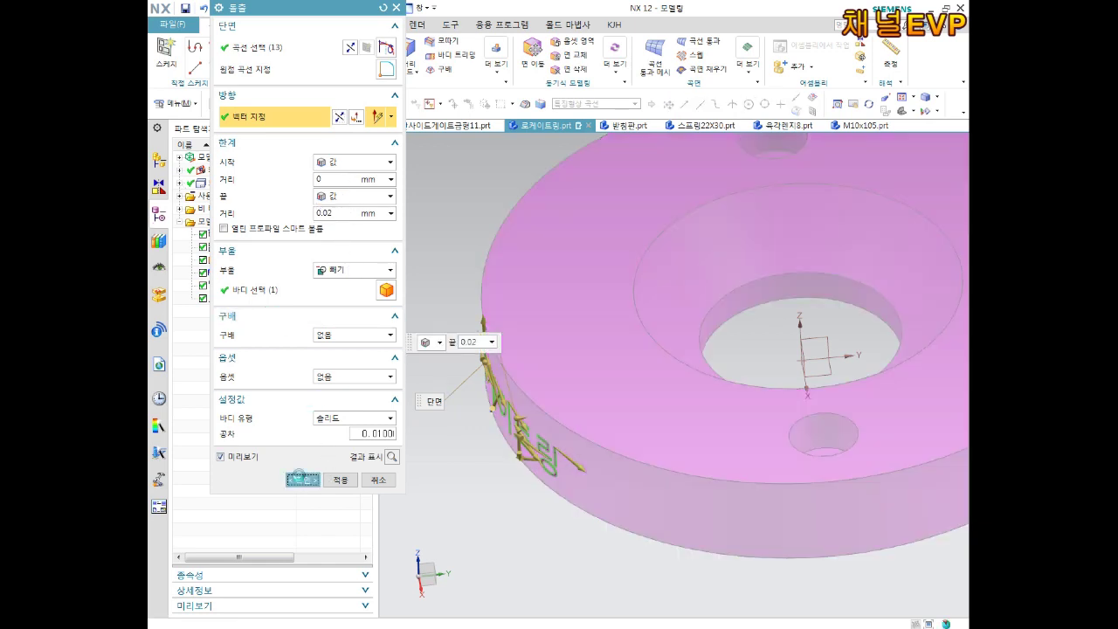
scroll(490, 394, up, 3)
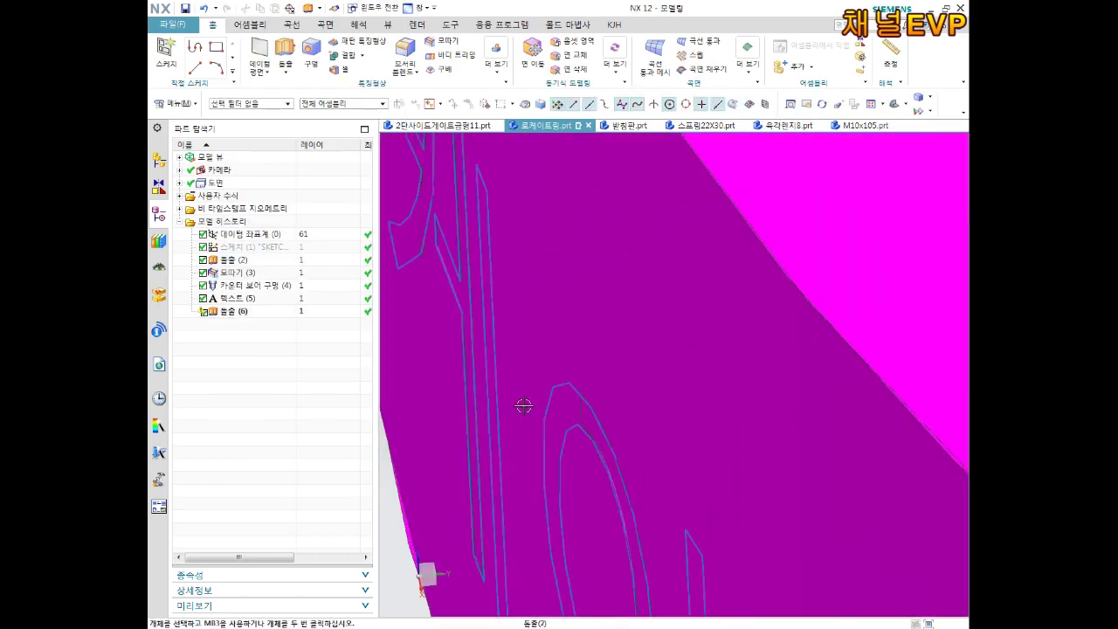
Edit Extrude (6)'s parameters to set its end distance to 0.05 mm
scroll(579, 399, up, 2)
scroll(579, 399, up, 2)
scroll(581, 401, up, 2)
scroll(581, 400, down, 5)
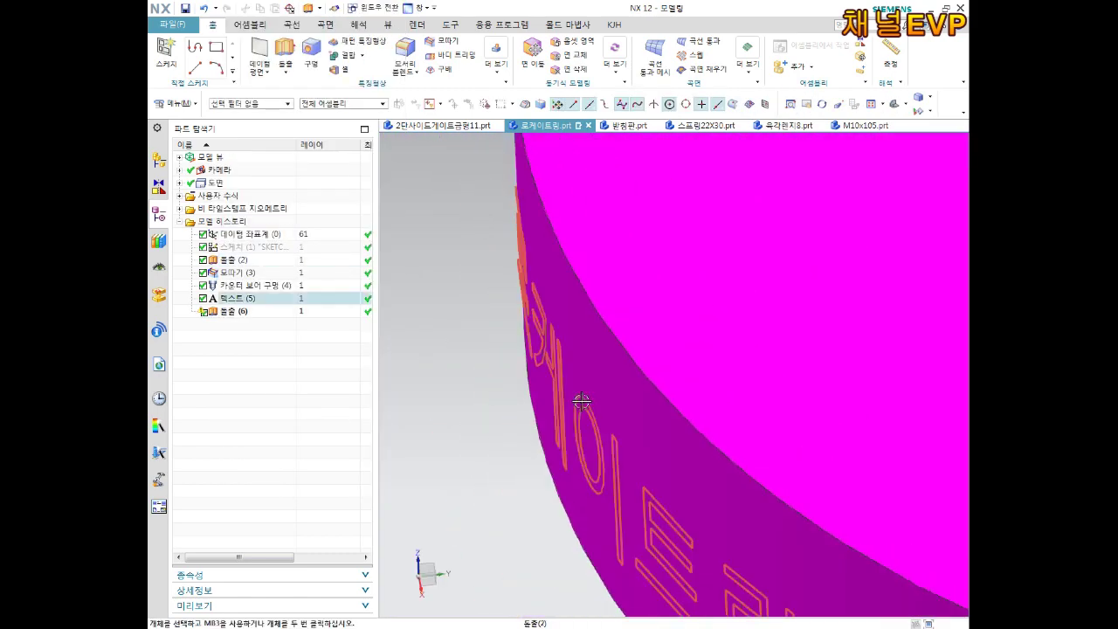
scroll(497, 271, up, 3)
scroll(496, 270, down, 3)
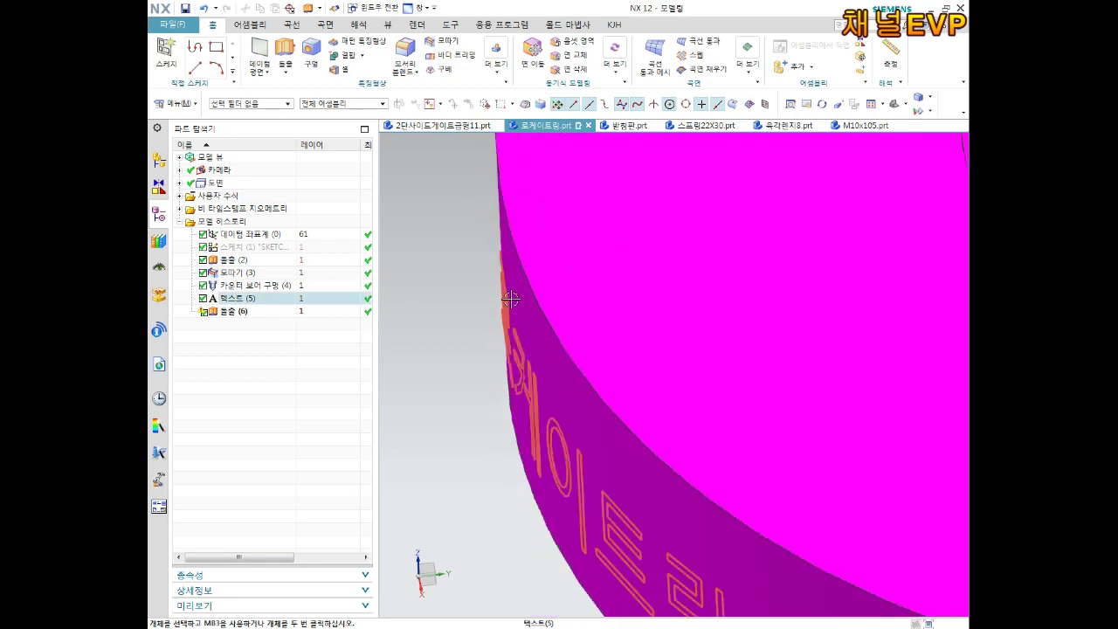
scroll(521, 294, up, 1)
scroll(439, 265, up, 1)
scroll(527, 273, up, 2)
scroll(528, 274, up, 1)
middle_drag(533, 267, 570, 317)
scroll(557, 300, down, 5)
right_click(238, 319)
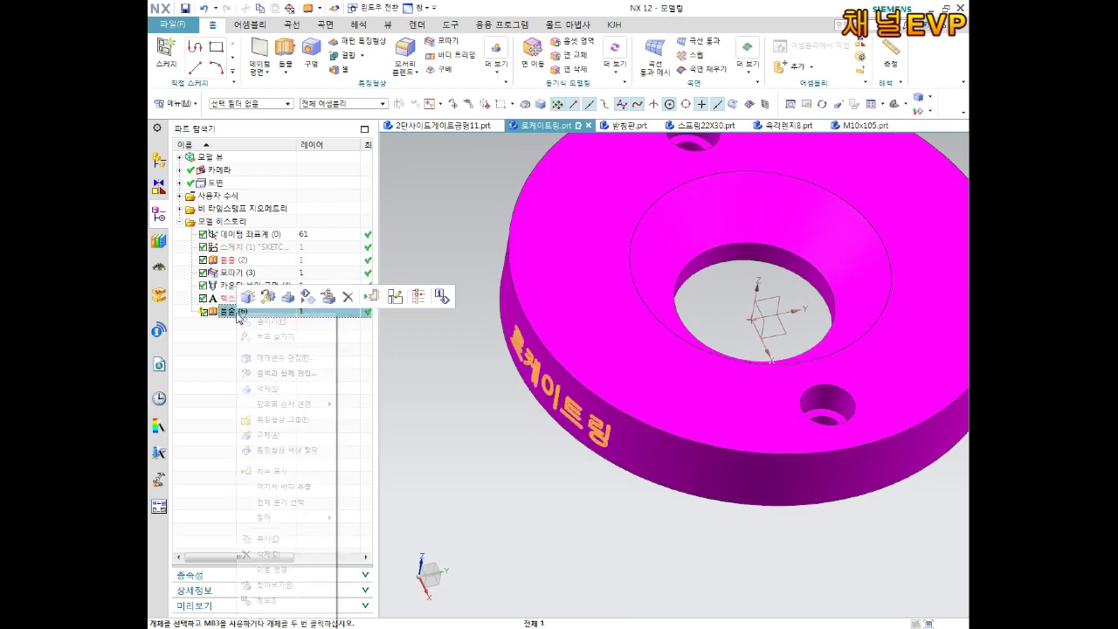
click(284, 353)
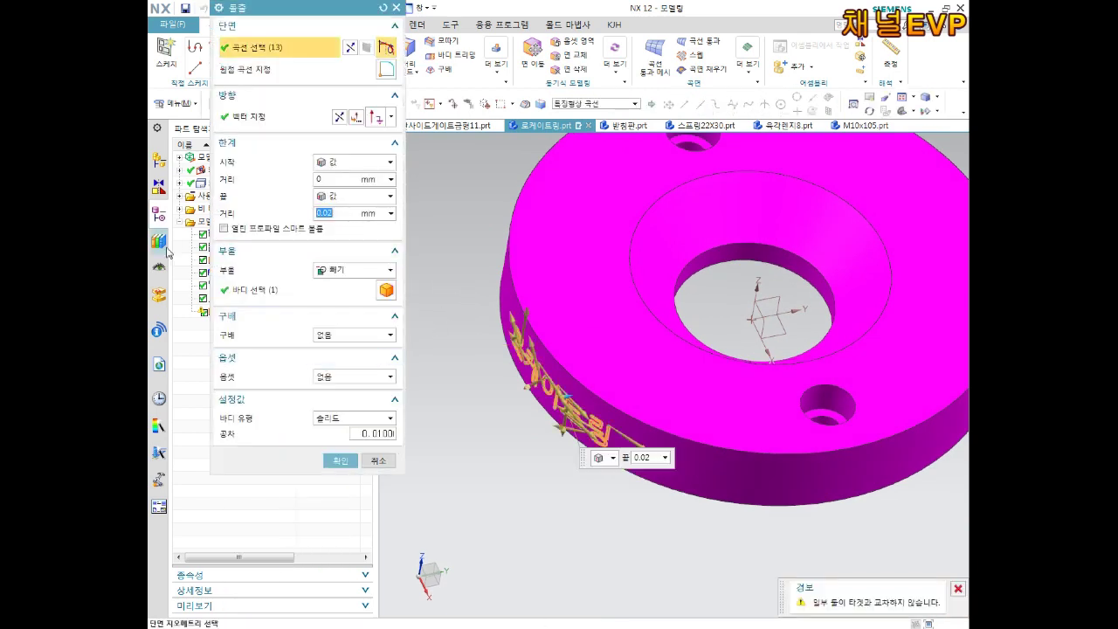
text(0.05)
key(Return)
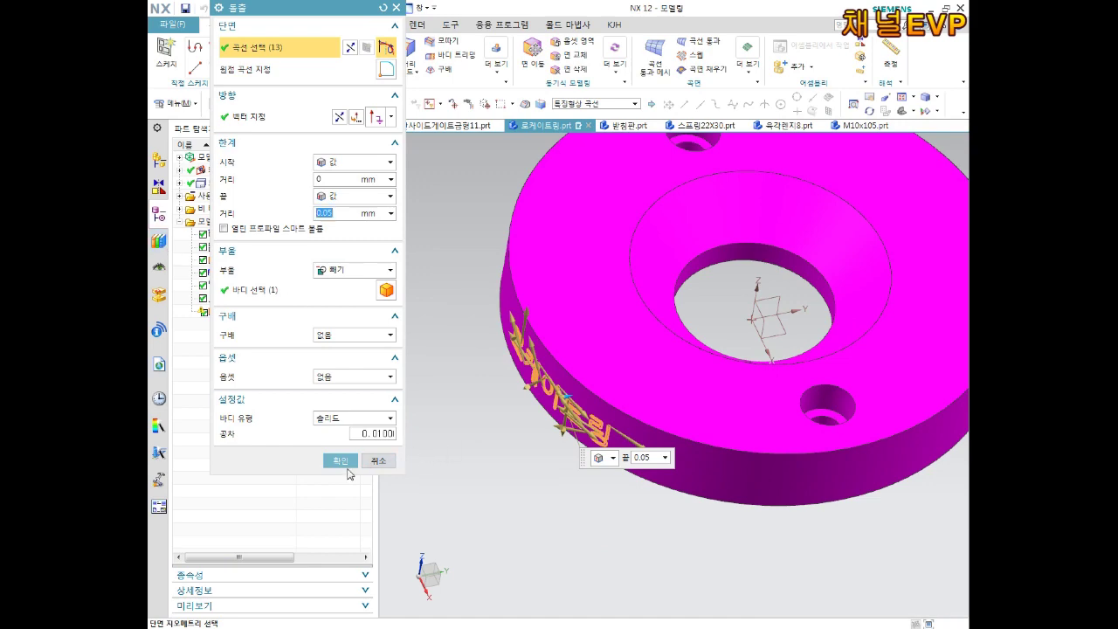
click(341, 460)
scroll(518, 330, up, 3)
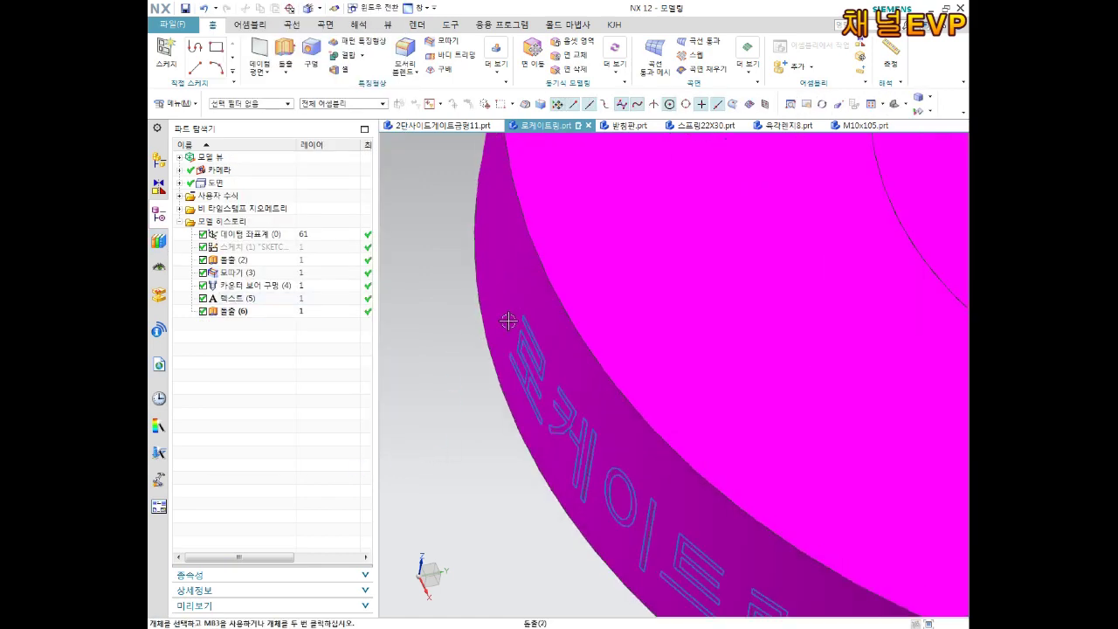
scroll(536, 305, up, 3)
scroll(534, 393, up, 2)
scroll(535, 394, down, 3)
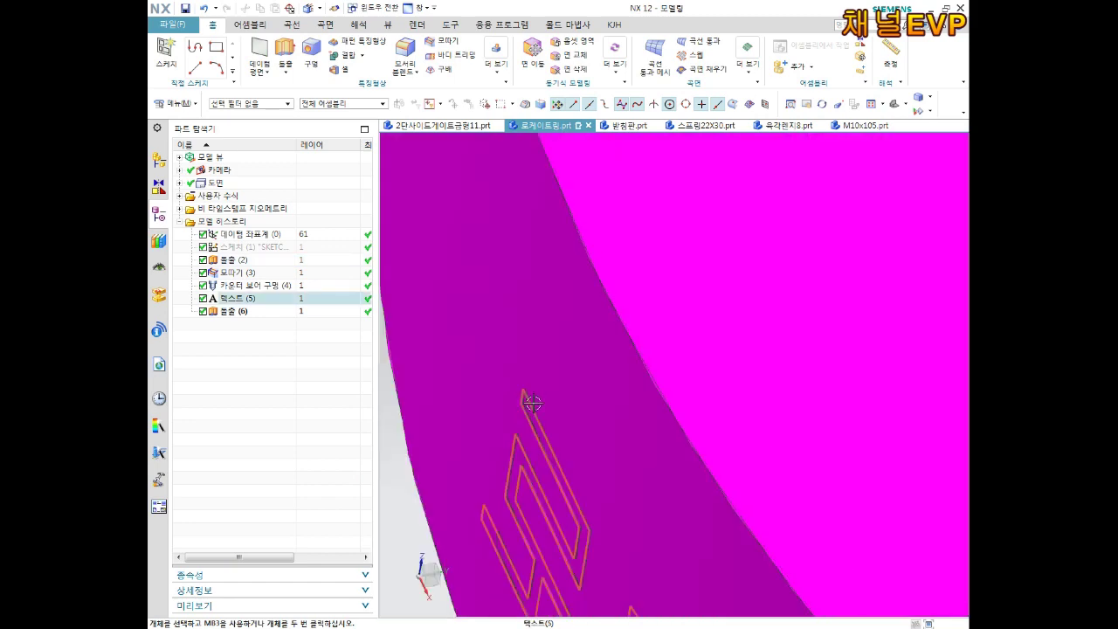
scroll(542, 400, down, 3)
scroll(559, 410, down, 2)
scroll(569, 420, up, 2)
scroll(568, 420, up, 2)
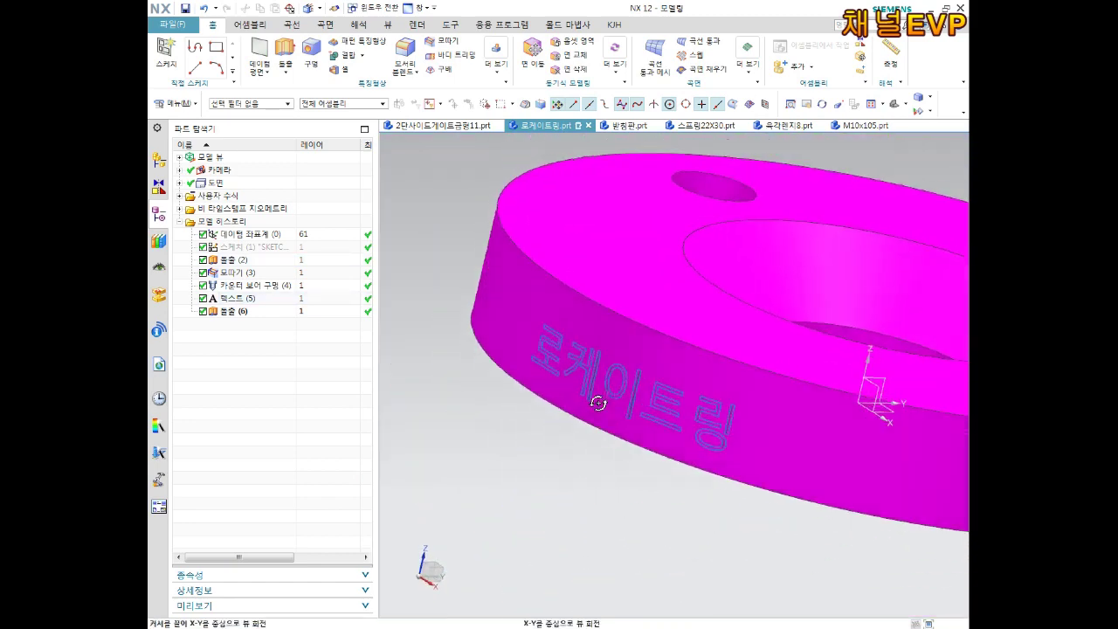
scroll(612, 420, up, 2)
scroll(661, 419, up, 2)
scroll(730, 409, down, 1)
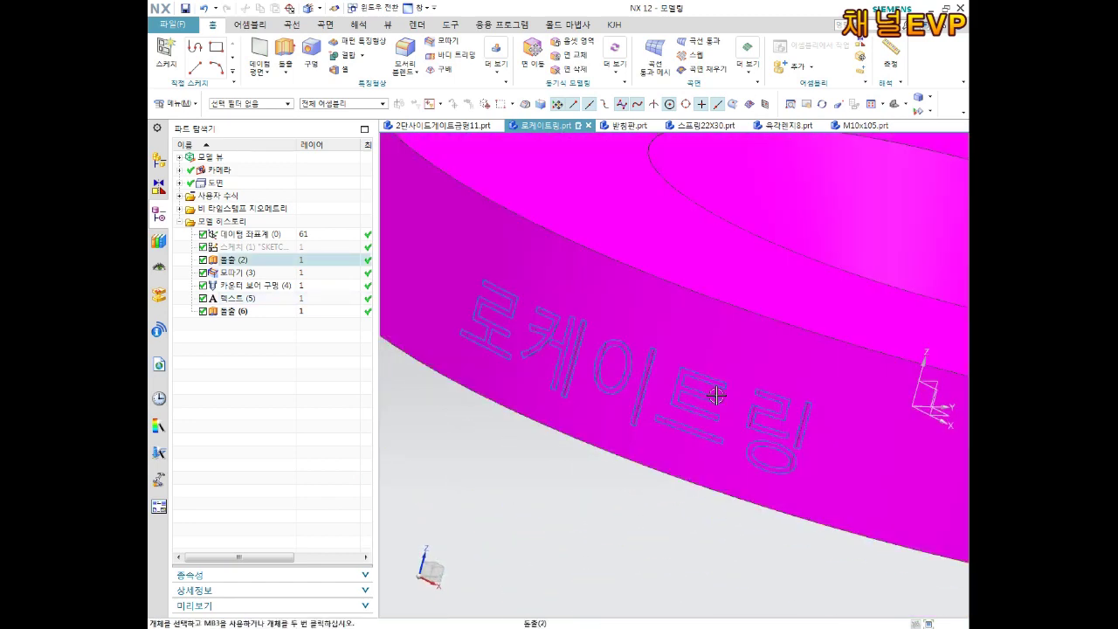
scroll(699, 393, down, 1)
scroll(686, 393, up, 1)
scroll(677, 399, up, 1)
scroll(677, 398, down, 2)
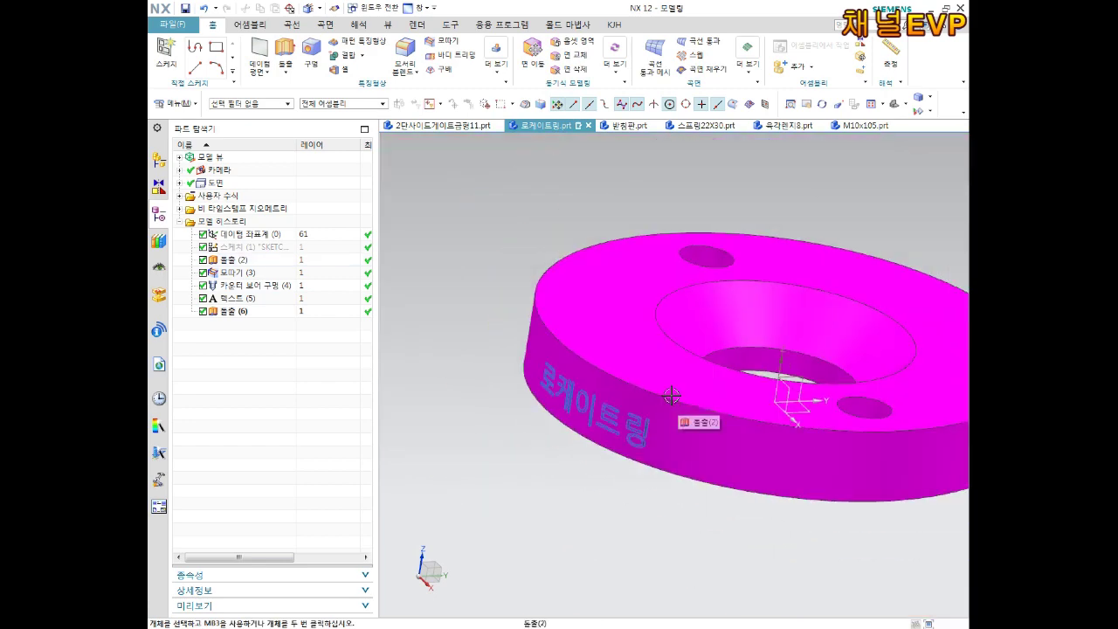
scroll(661, 399, up, 1)
scroll(454, 370, up, 2)
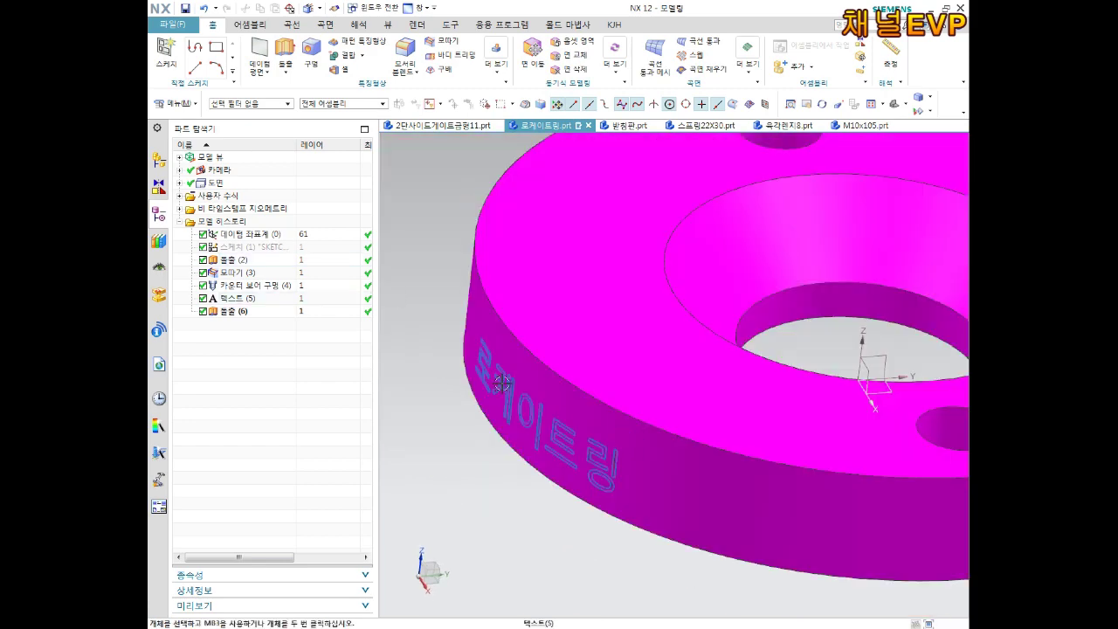
middle_drag(454, 371, 552, 353)
middle_drag(631, 254, 610, 305)
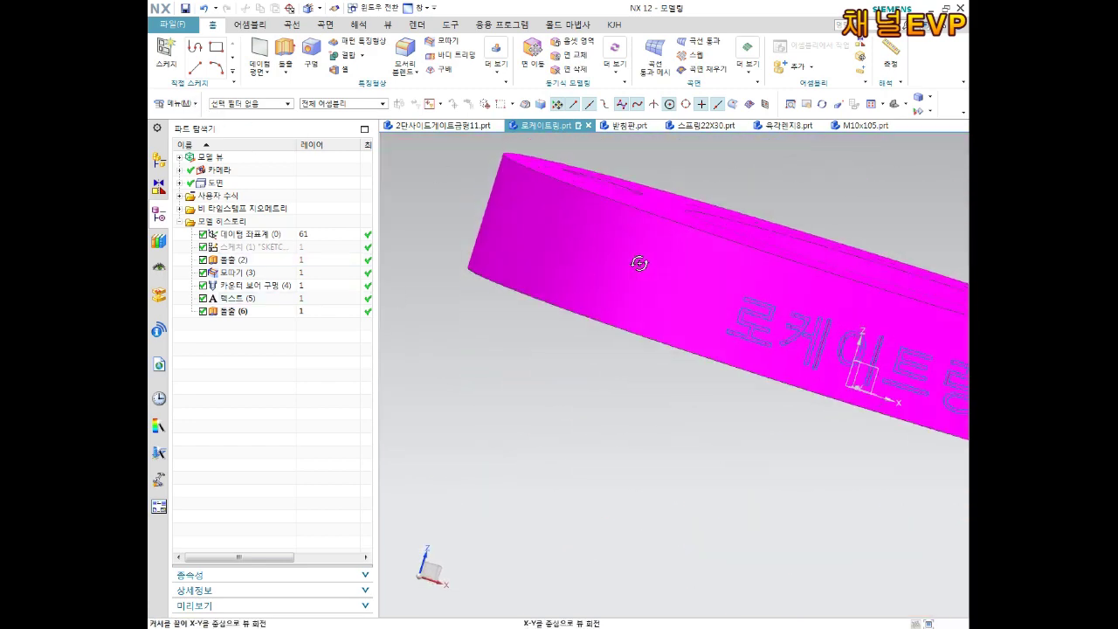
scroll(610, 305, down, 2)
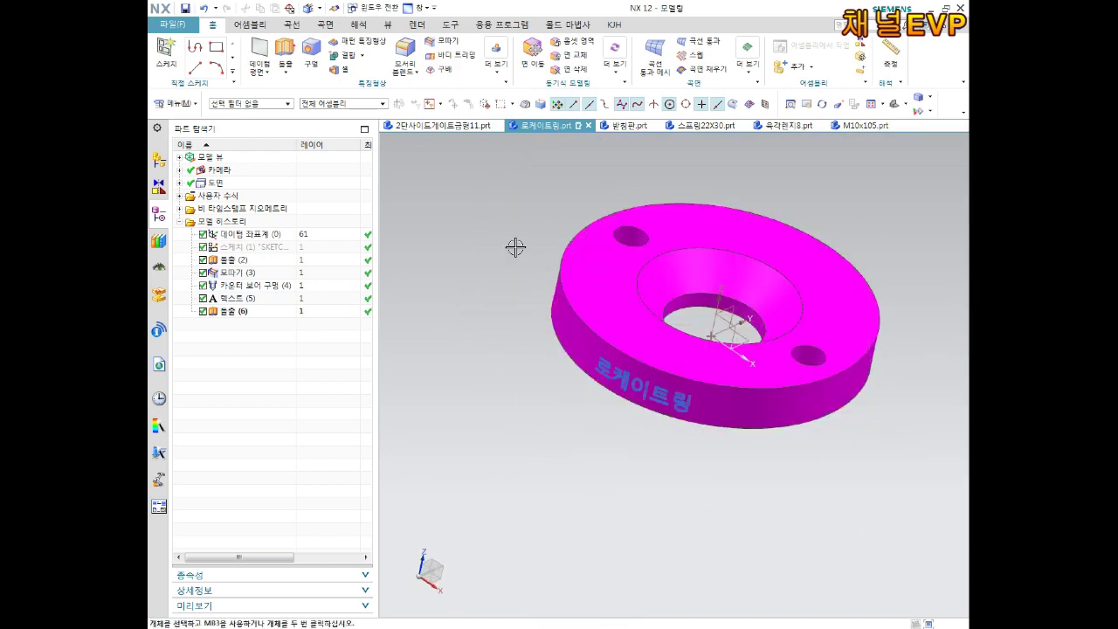
scroll(515, 247, down, 1)
click(229, 311)
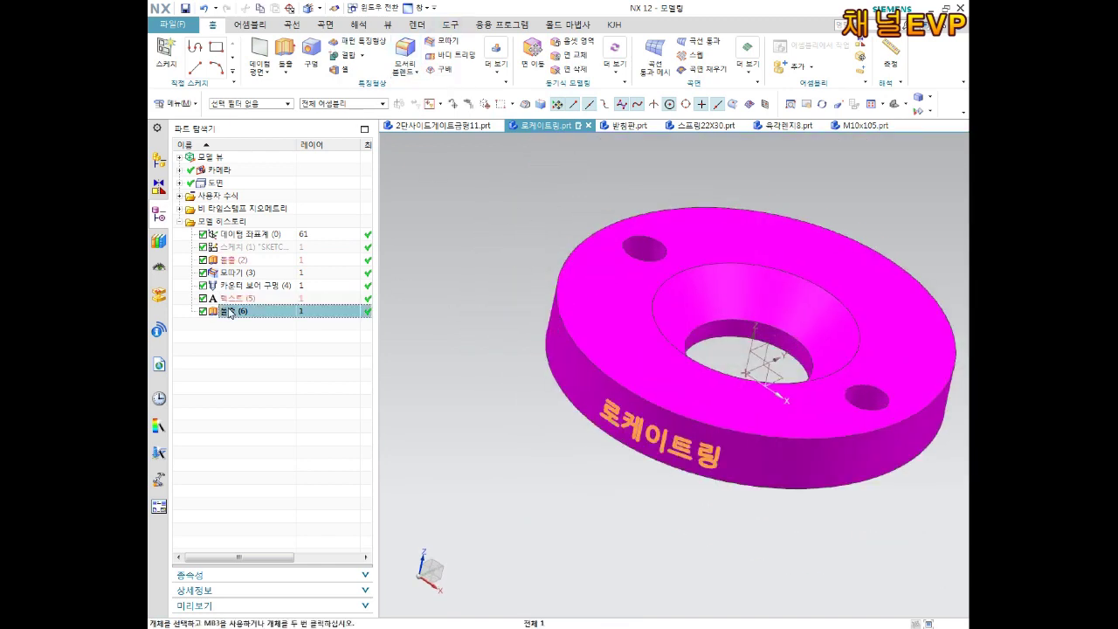
right_click(229, 311)
click(305, 446)
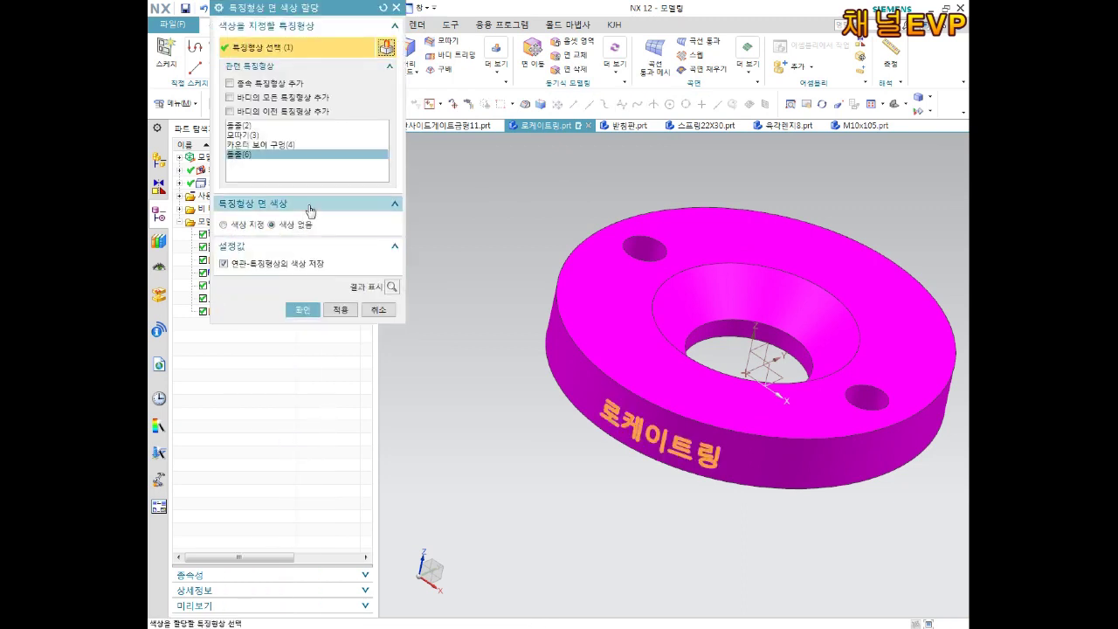
scroll(760, 323, down, 1)
scroll(776, 341, down, 3)
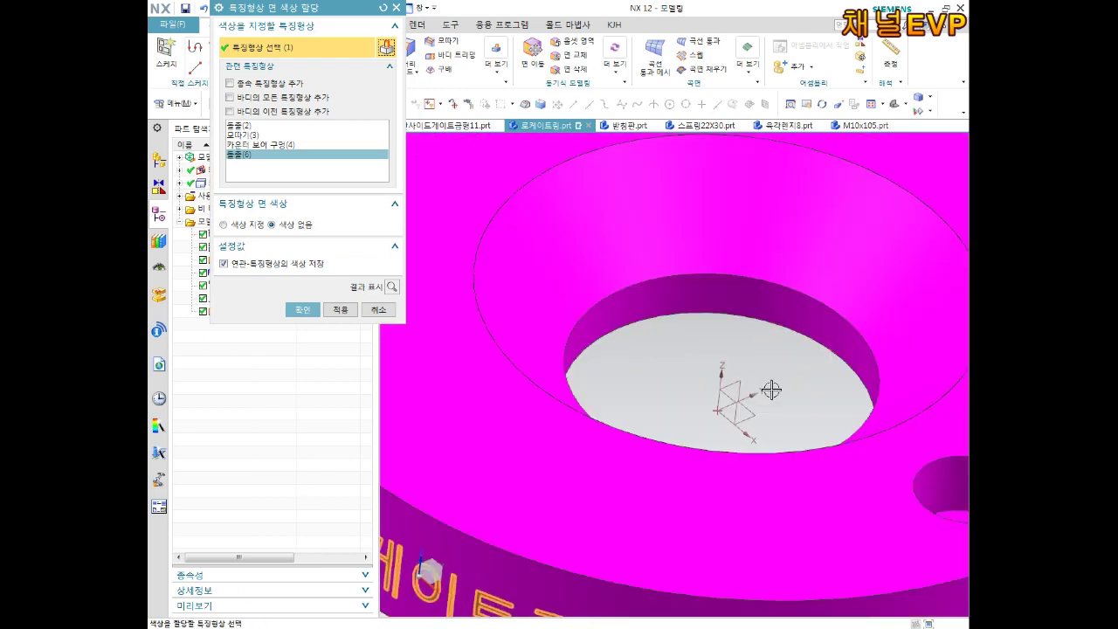
scroll(746, 367, up, 1)
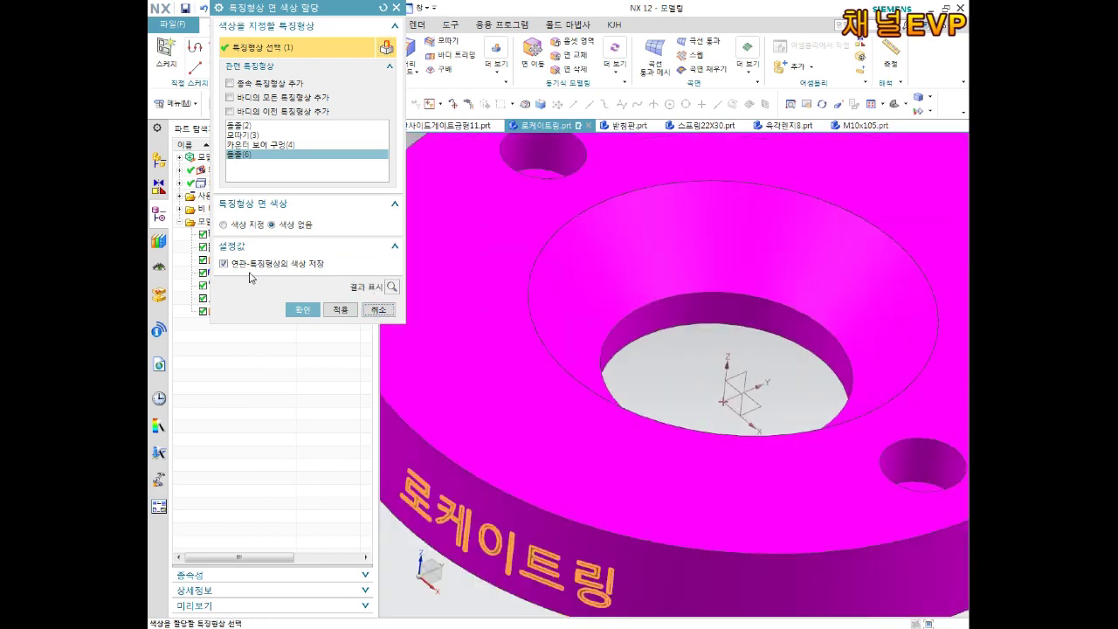
click(378, 309)
right_click(237, 311)
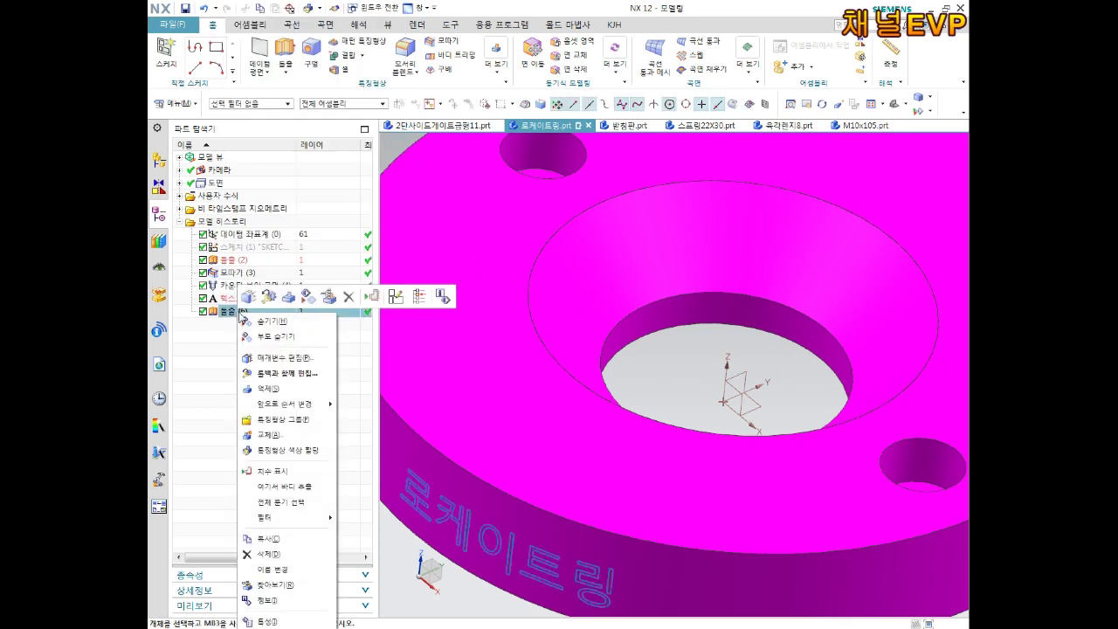
click(290, 358)
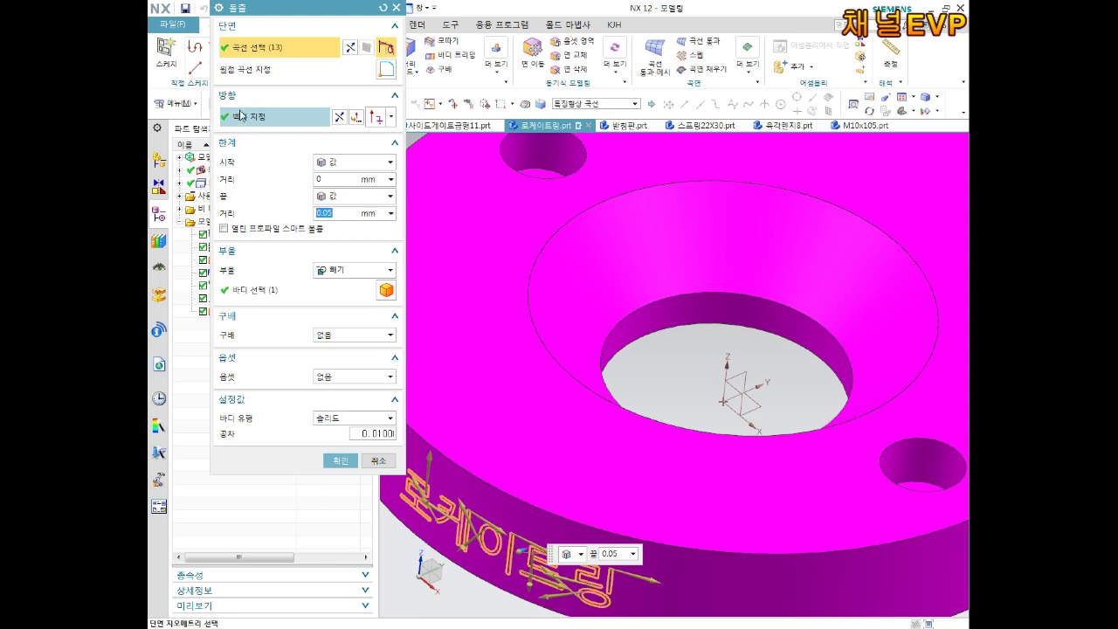
click(248, 118)
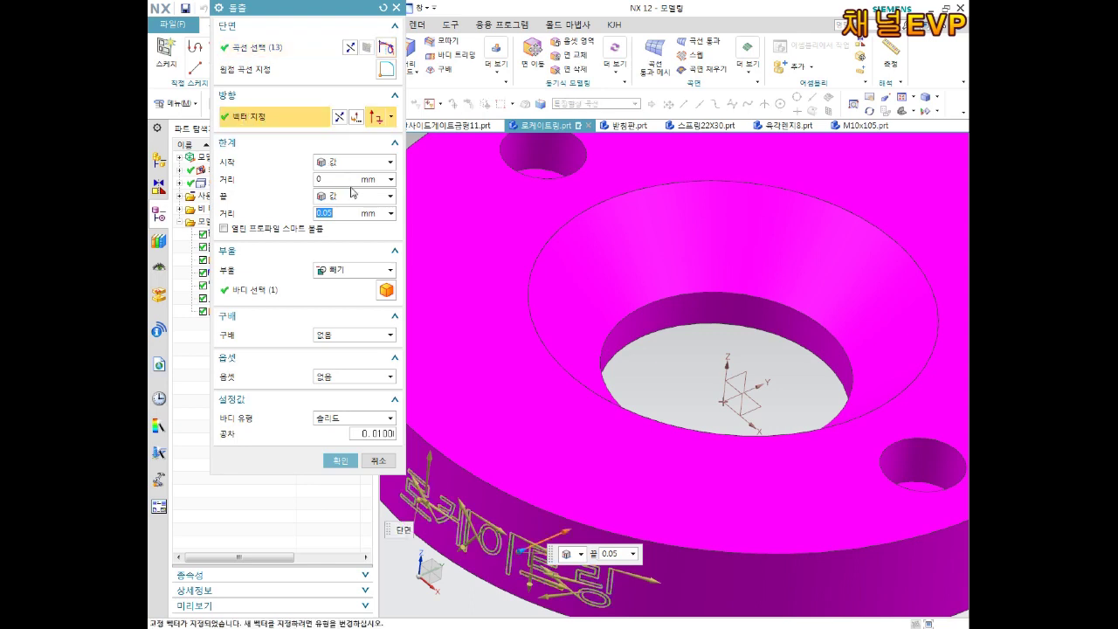
scroll(743, 372, down, 2)
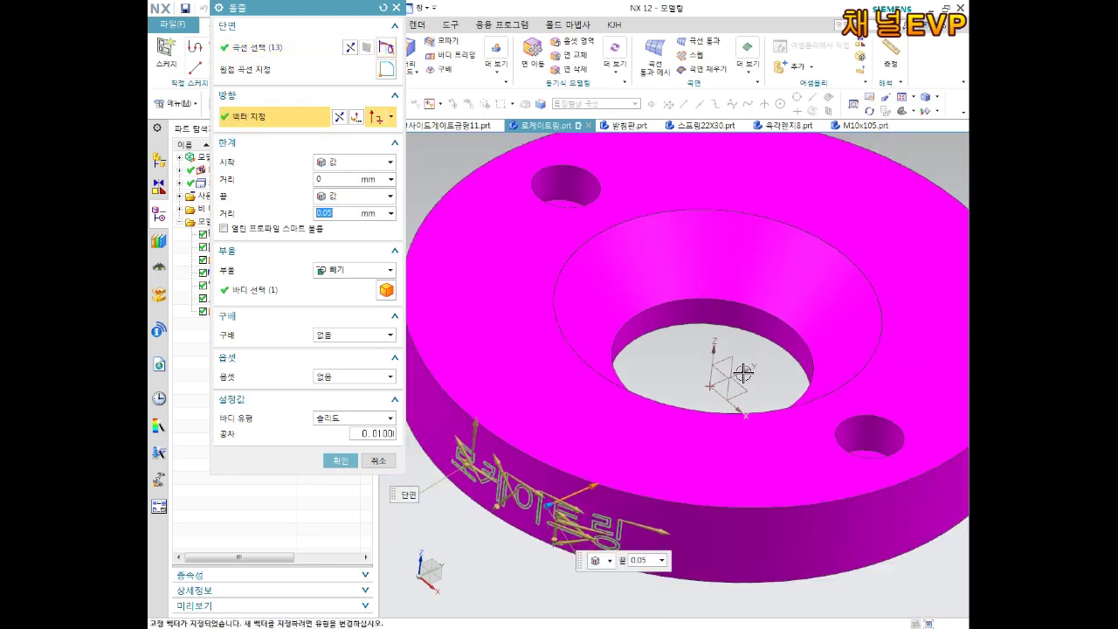
scroll(743, 371, down, 2)
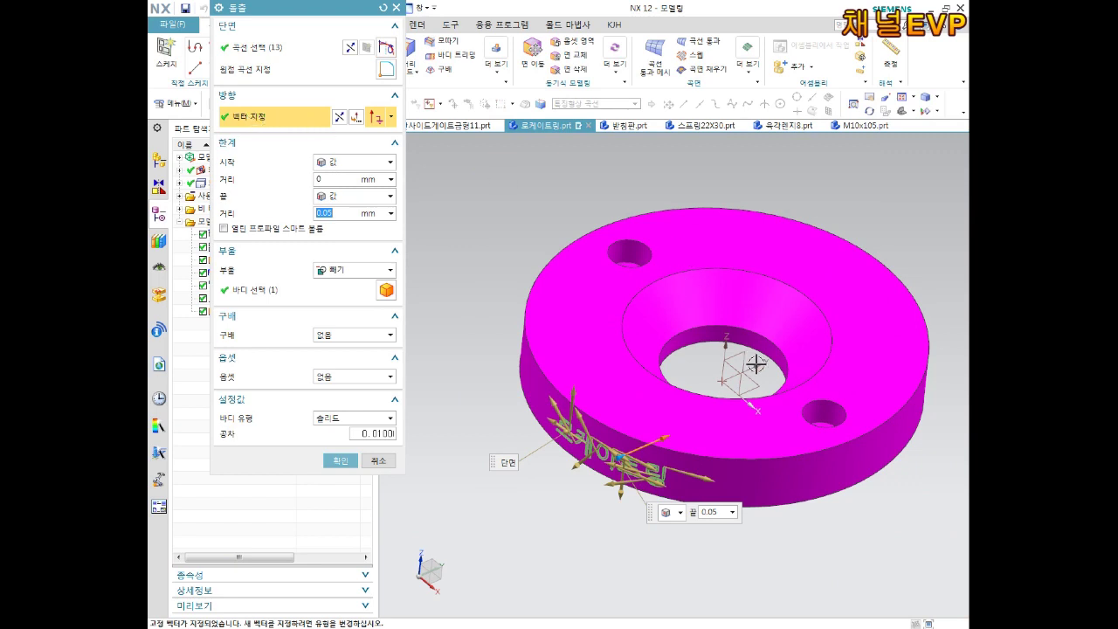
middle_drag(653, 431, 660, 425)
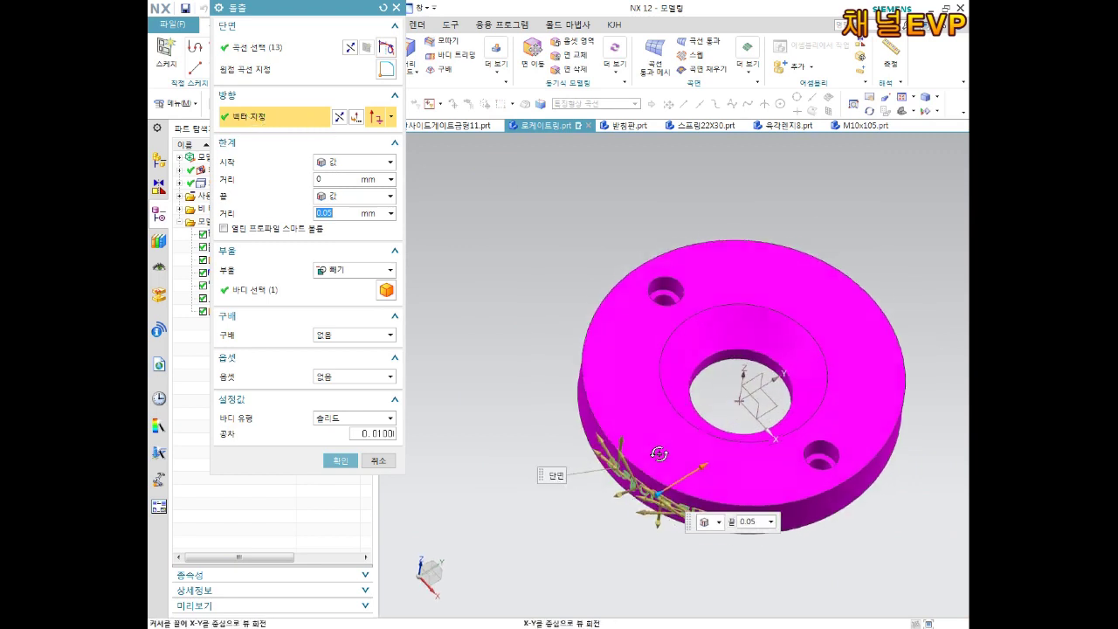
scroll(661, 425, up, 3)
middle_drag(716, 445, 725, 428)
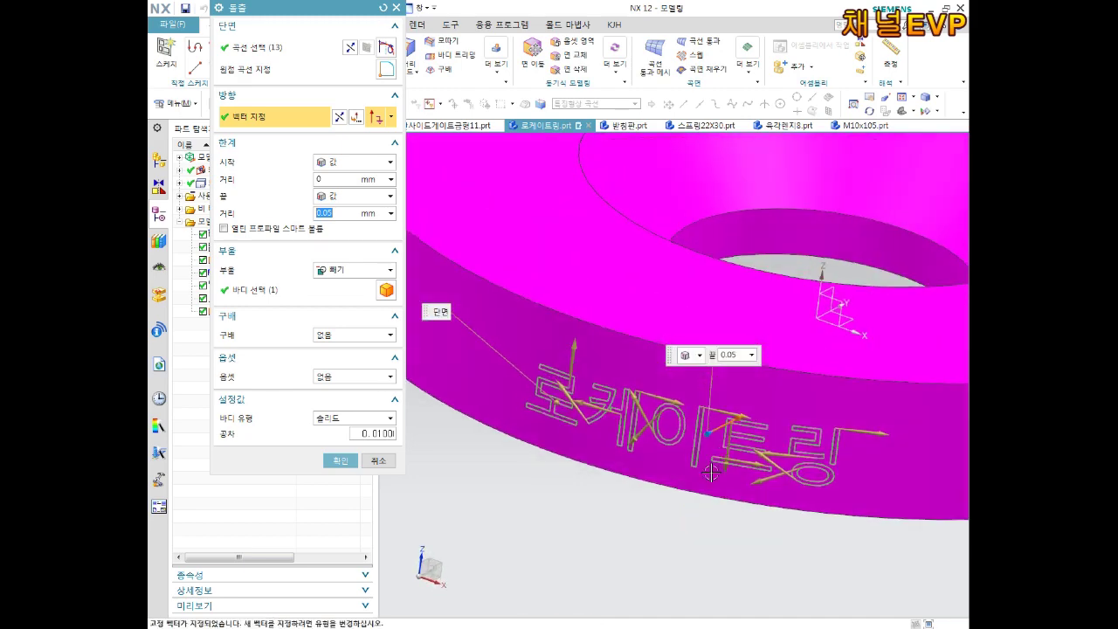
click(248, 54)
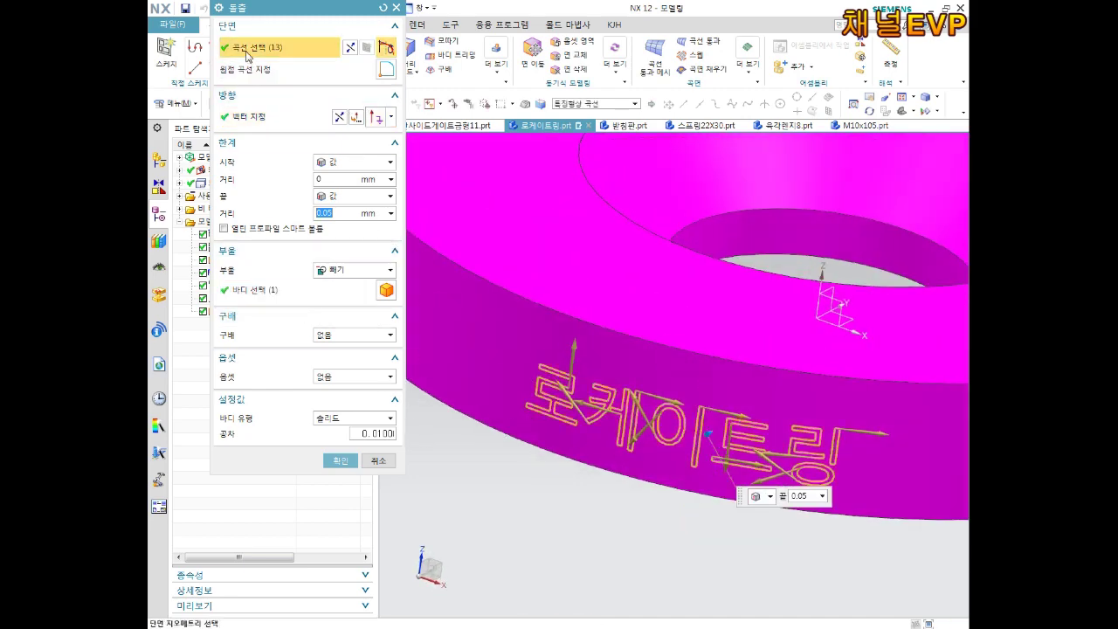
scroll(734, 374, down, 3)
middle_drag(735, 373, 744, 437)
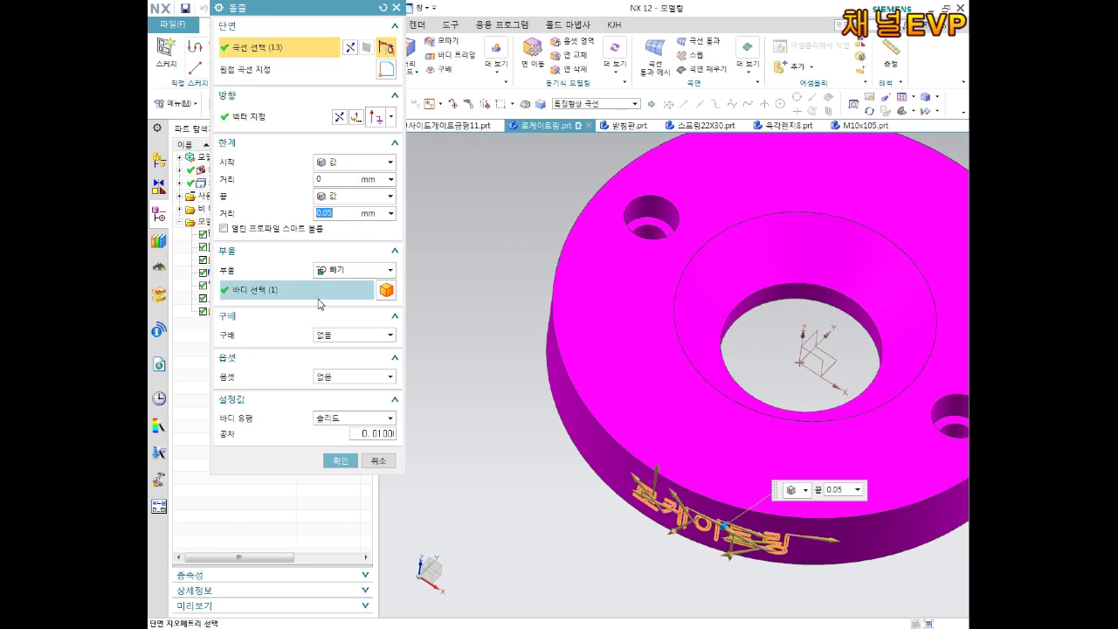
click(255, 71)
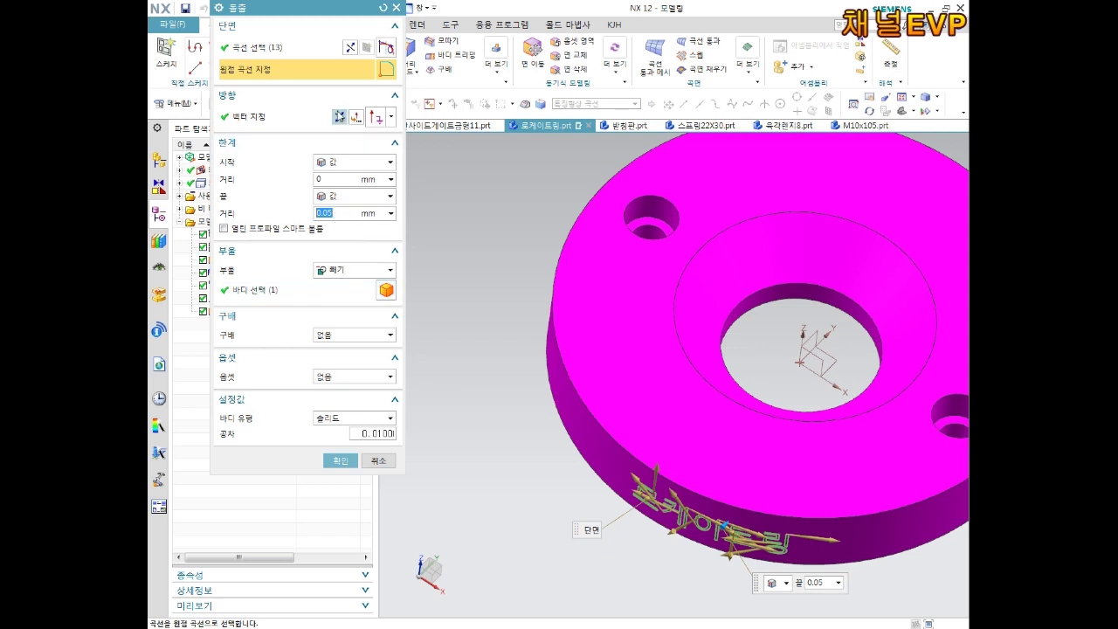
scroll(596, 311, down, 3)
middle_drag(596, 311, 645, 388)
scroll(645, 389, up, 5)
scroll(644, 388, up, 2)
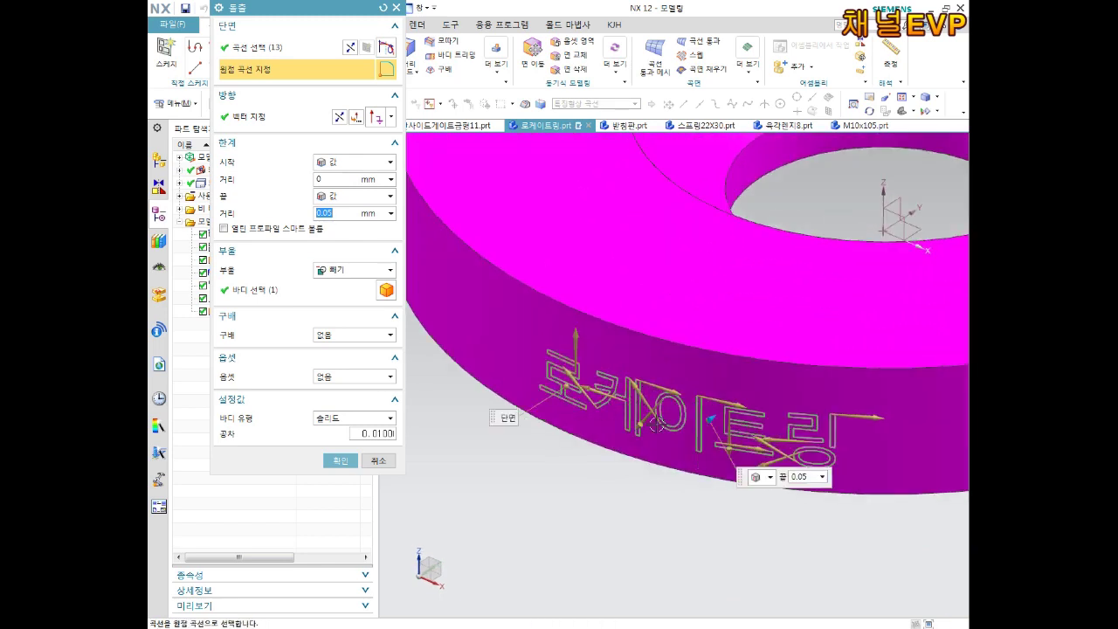
scroll(655, 423, down, 2)
click(339, 461)
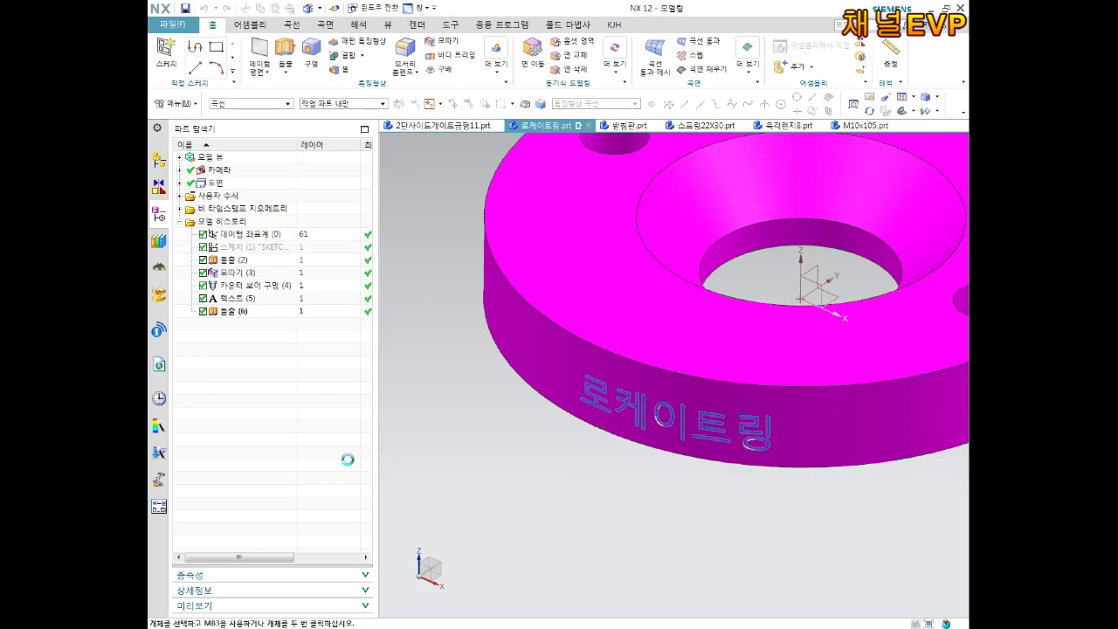
Select the text extrusion feature and undo it with Ctrl+Z
middle_drag(604, 337, 588, 314)
scroll(590, 325, down, 2)
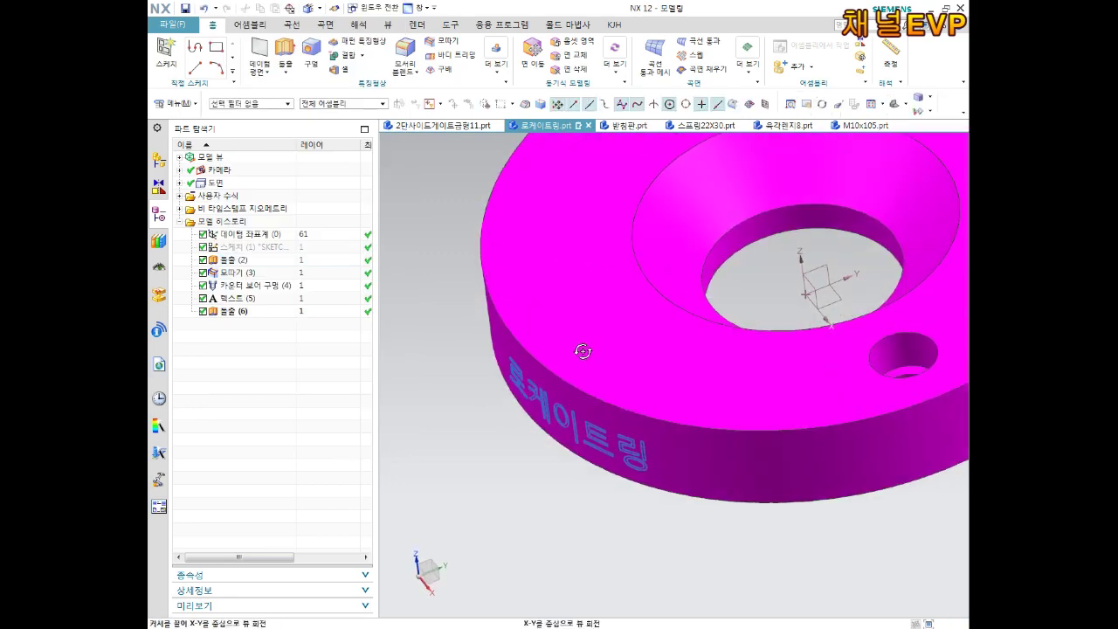
scroll(582, 349, down, 1)
click(574, 318)
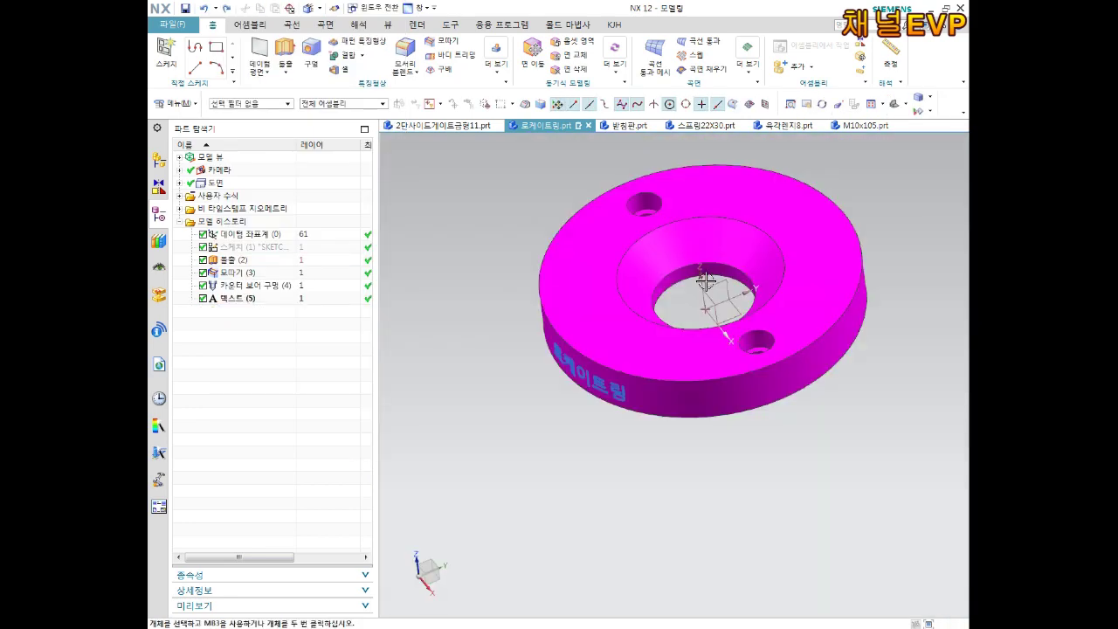
key(ctrl+z)
Fit the whole ring part in view and clear the body selection
mouse_move(689, 285)
middle_down()
mouse_move(743, 292)
mouse_move(714, 294)
mouse_move(673, 249)
mouse_move(753, 264)
mouse_move(597, 260)
middle_up()
click(597, 260)
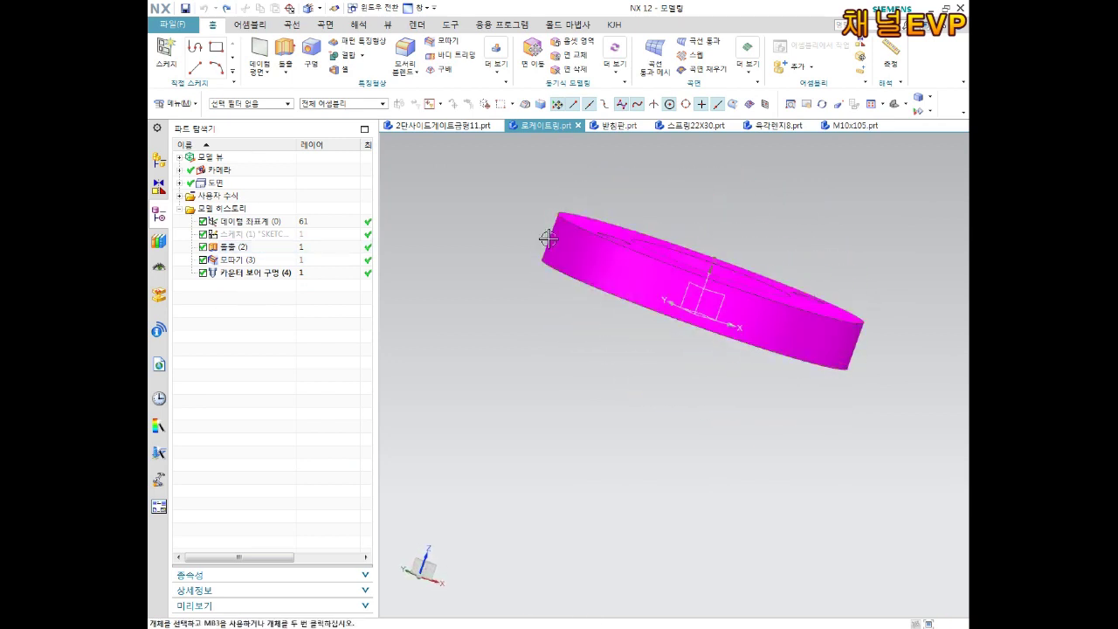
middle_drag(585, 254, 575, 281)
key(ctrl+f)
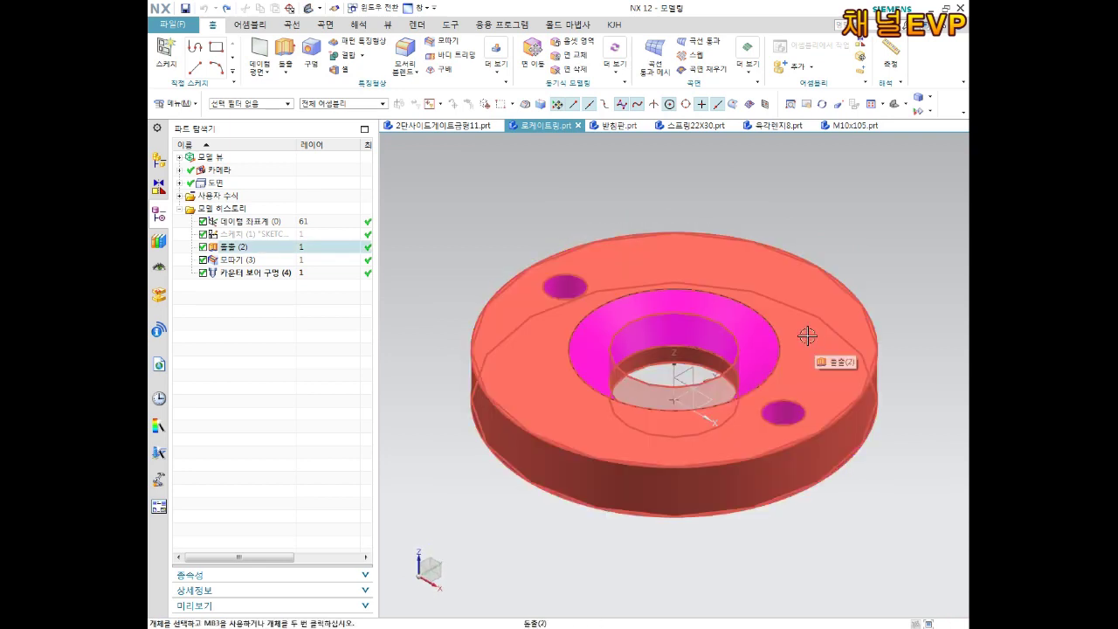
key(Escape)
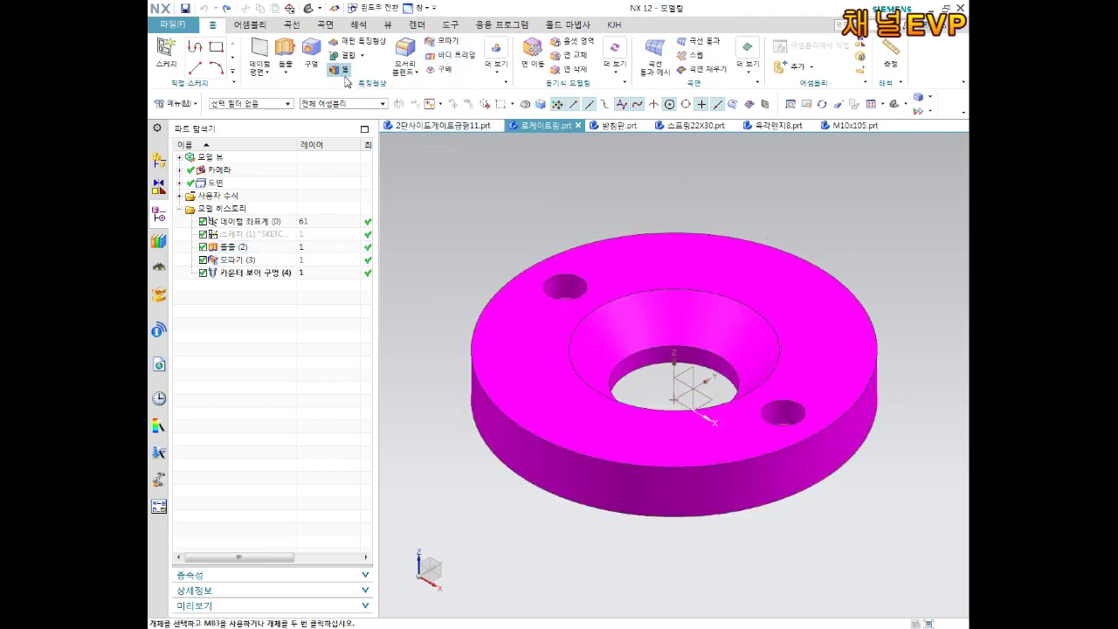
click(295, 26)
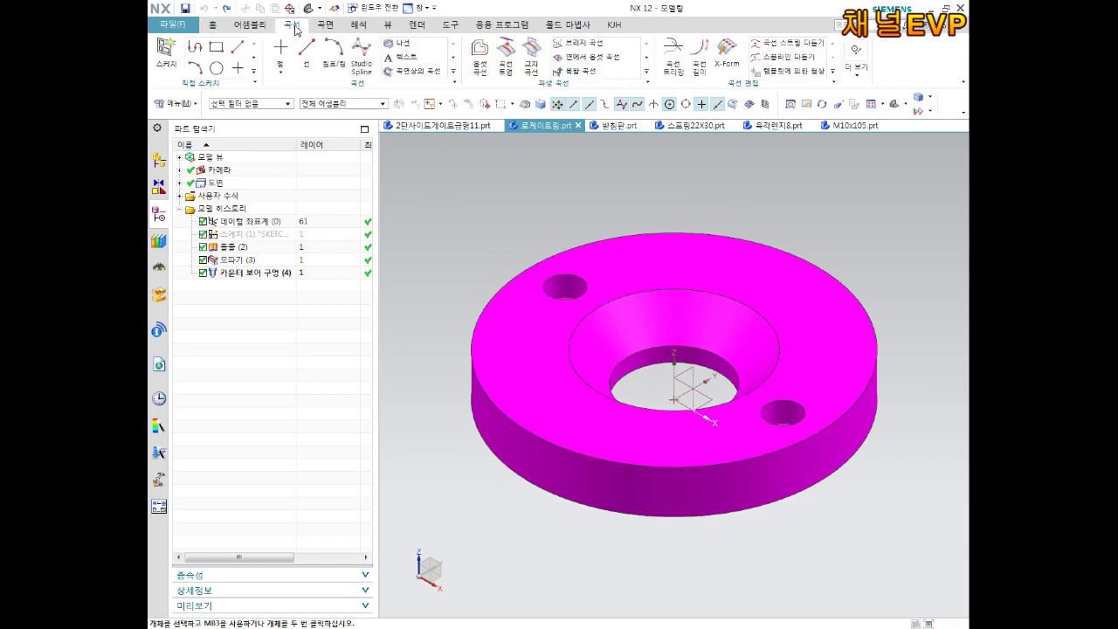
Start On Face text on the ring's outer cylindrical face with the bottom edge as guide curve
click(404, 58)
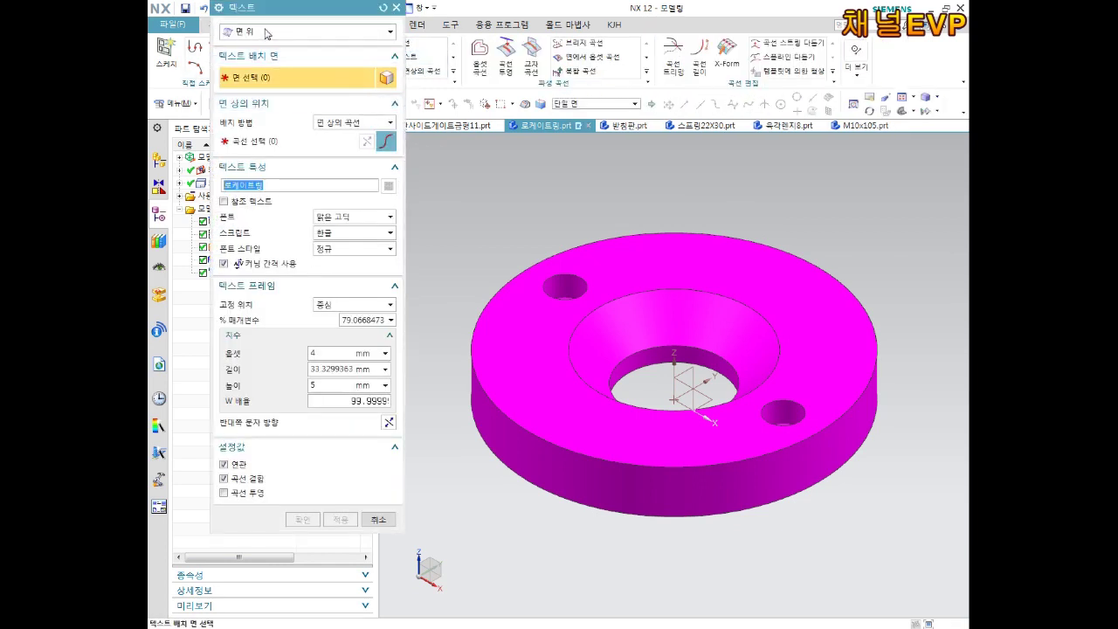
click(519, 445)
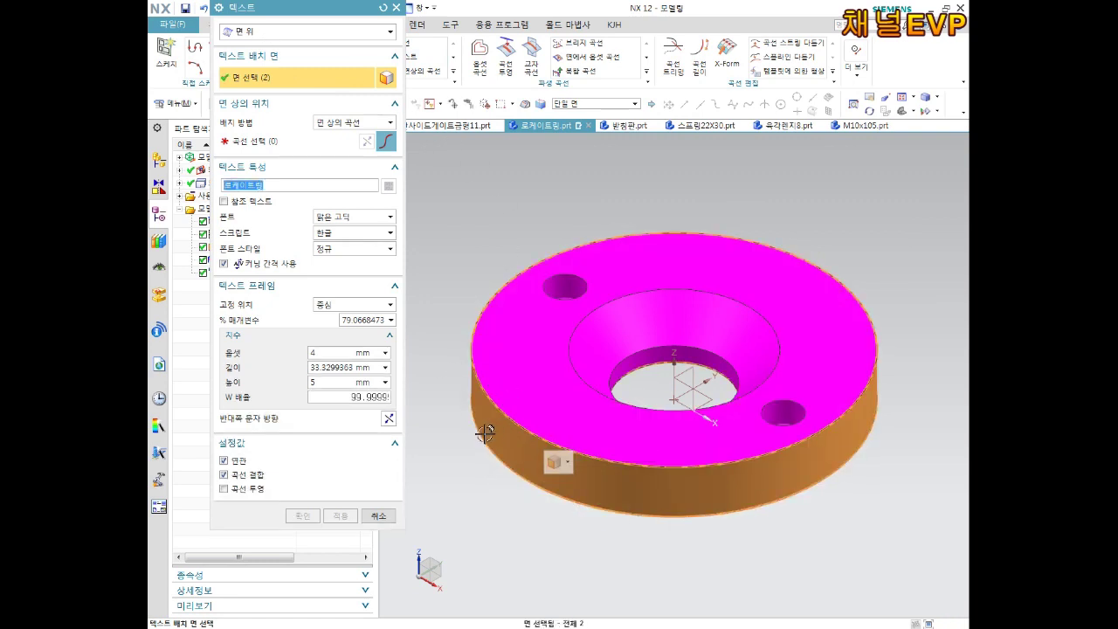
mouse_move(489, 426)
middle_down()
mouse_move(531, 392)
mouse_move(500, 402)
middle_up()
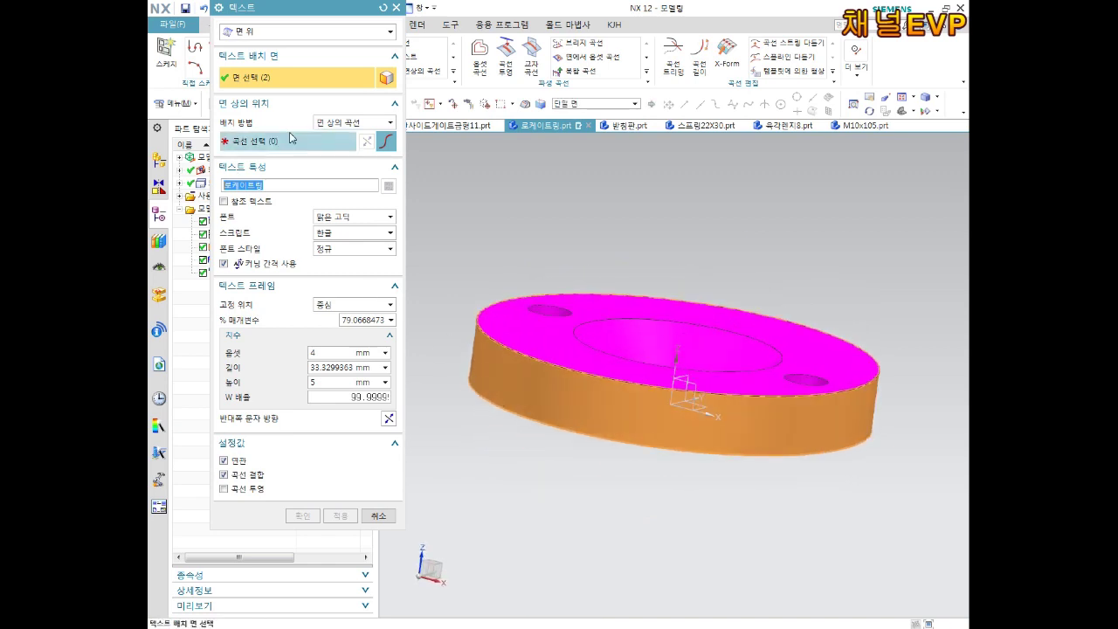
shift+click(568, 400)
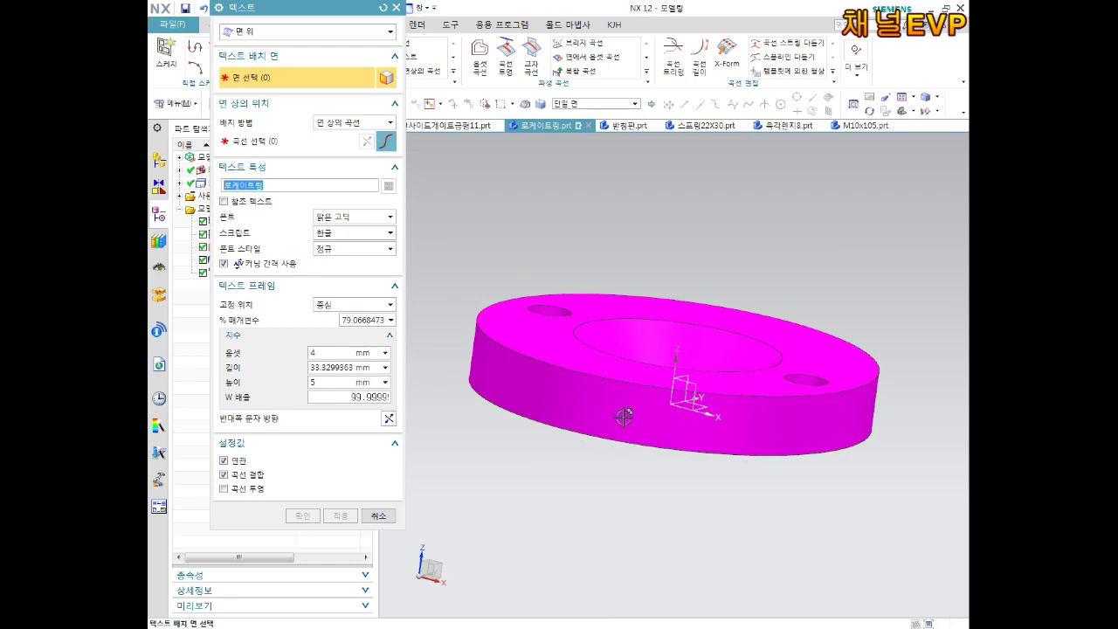
middle_drag(623, 416, 602, 414)
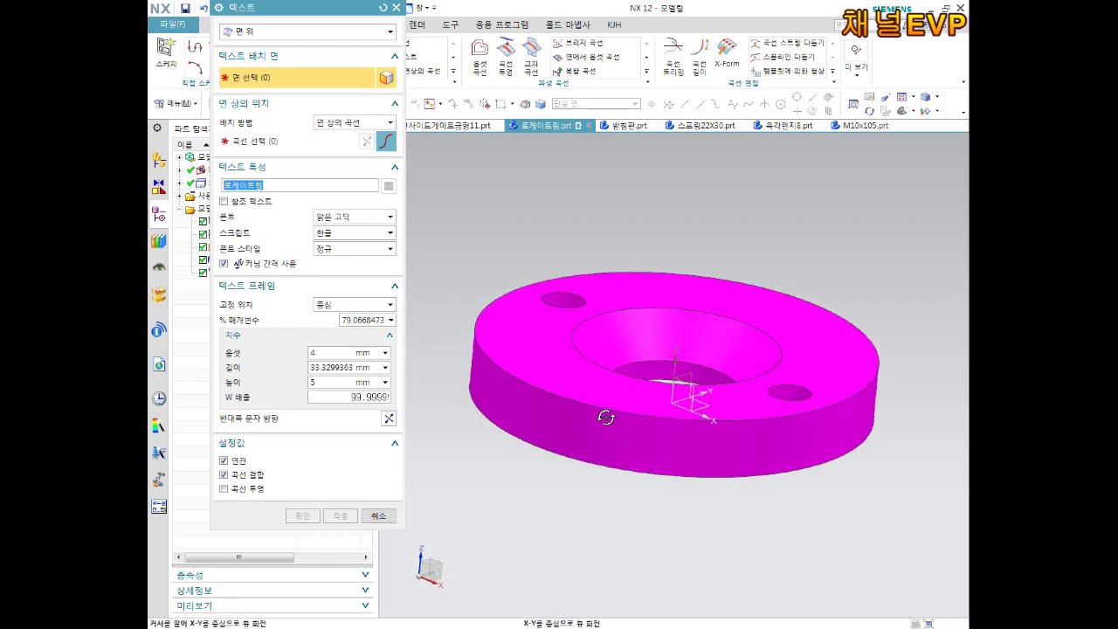
click(573, 455)
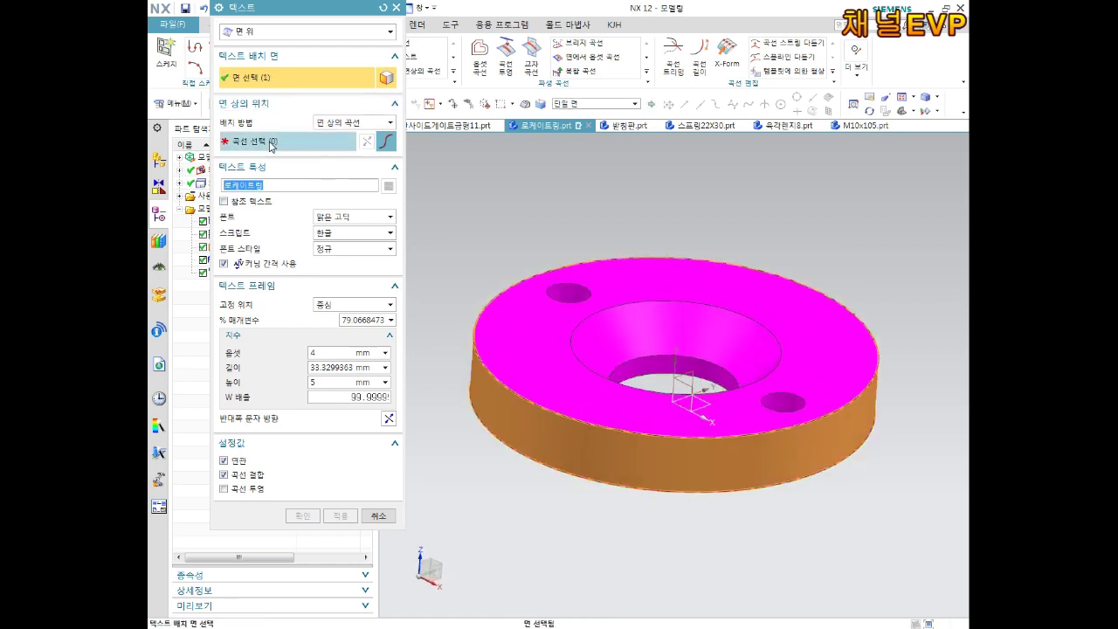
click(561, 469)
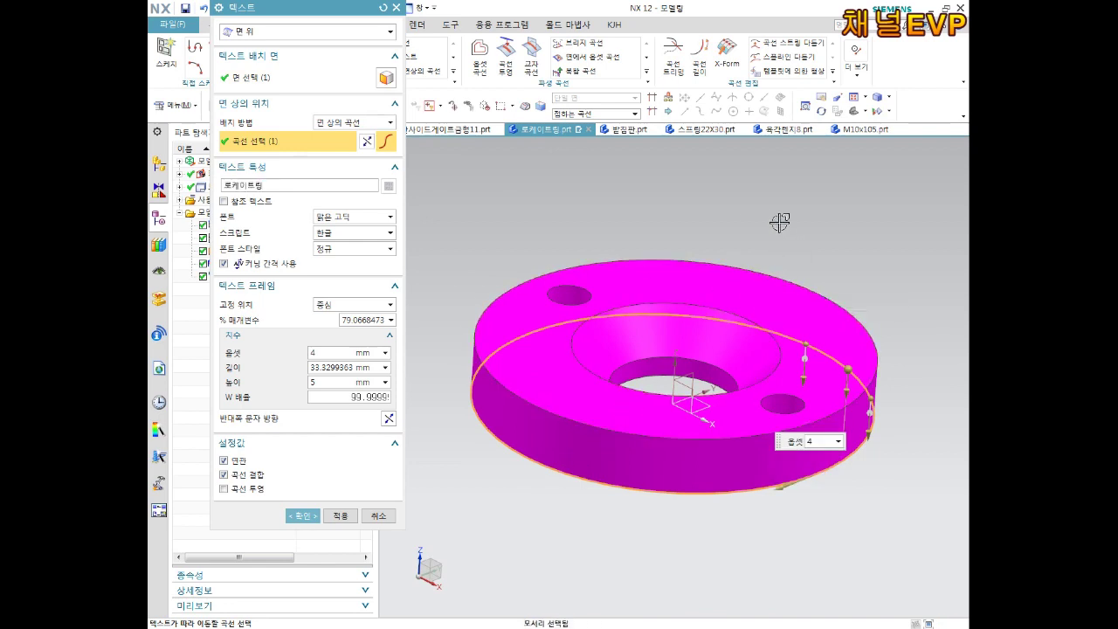
Swap the guide curve for the ring's bottom outer edge and check the upright 로케이트링 preview
middle_drag(745, 207, 740, 201)
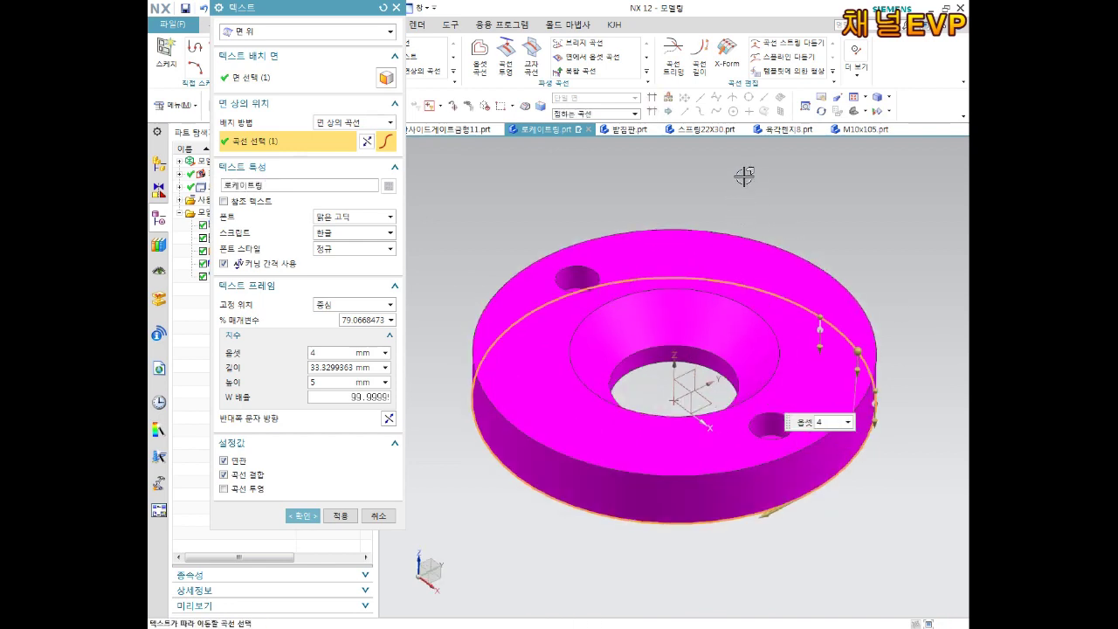
key(Escape)
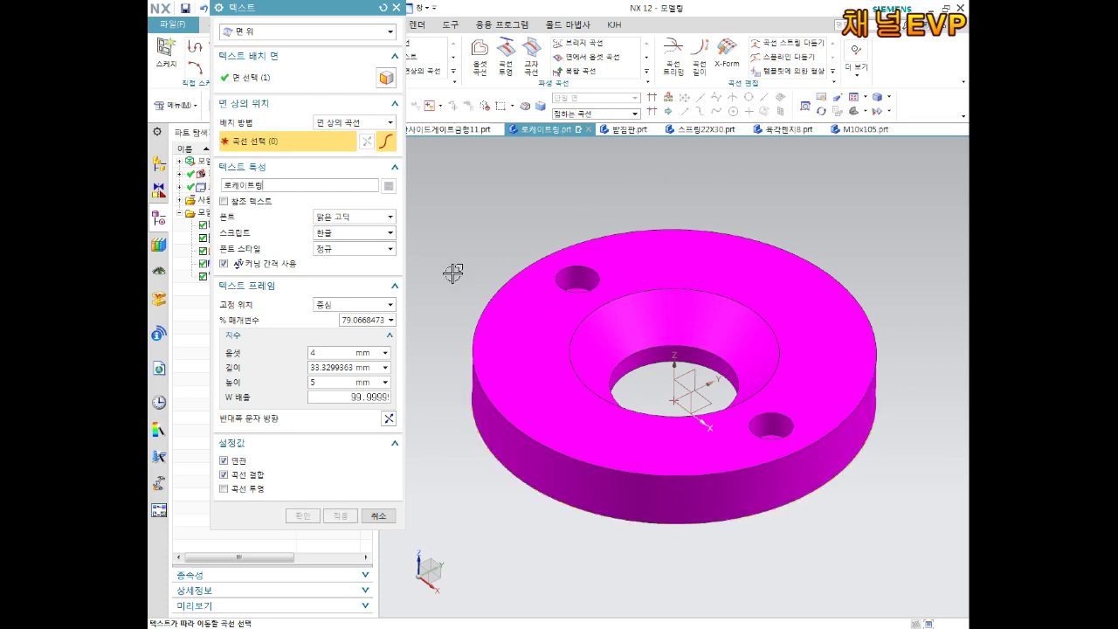
click(524, 479)
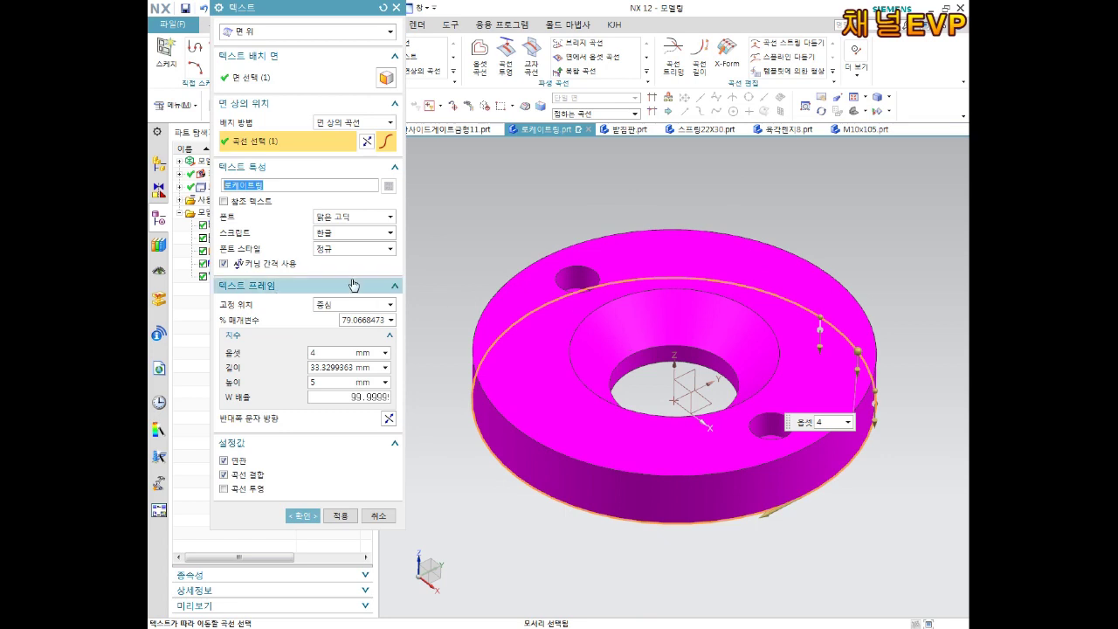
mouse_move(808, 415)
middle_down()
mouse_move(728, 425)
mouse_move(848, 460)
mouse_move(942, 467)
mouse_move(812, 428)
middle_up()
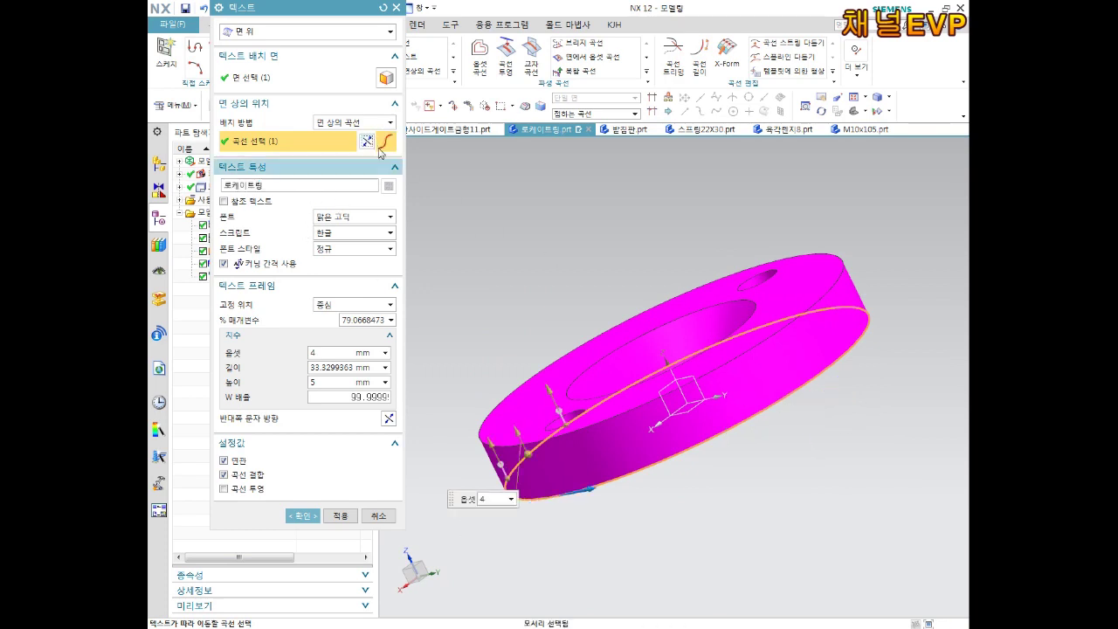
scroll(581, 262, down, 3)
mouse_move(581, 262)
middle_down()
mouse_move(652, 264)
mouse_move(619, 264)
middle_up()
scroll(576, 262, up, 3)
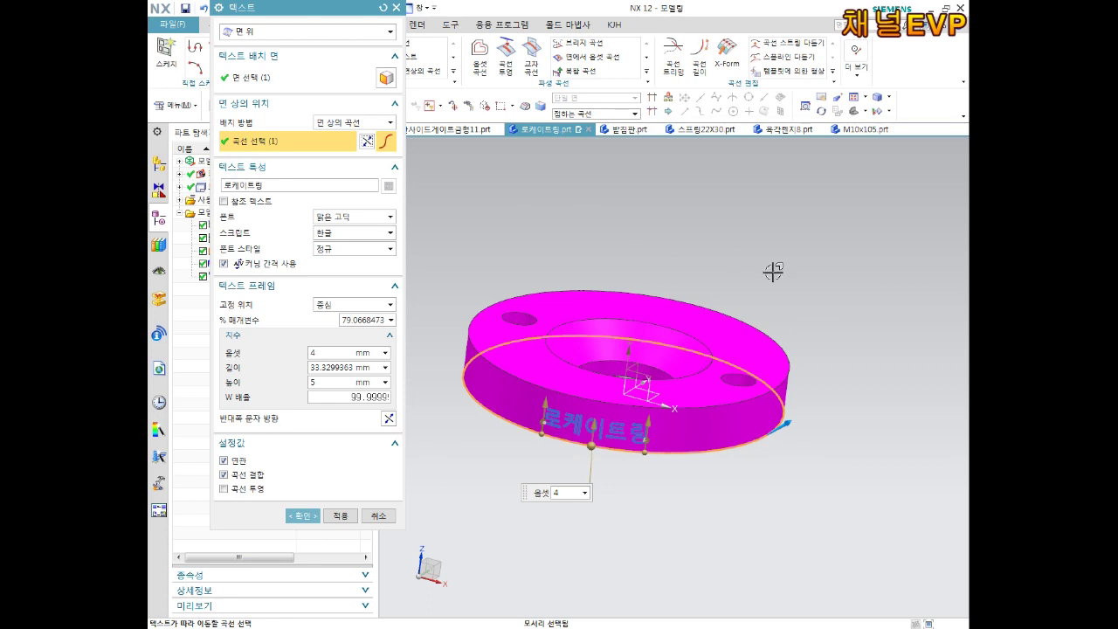
Try positions for the 로케이트링 text along the edge at 90%, then 20%, then back to 90%
key(Home)
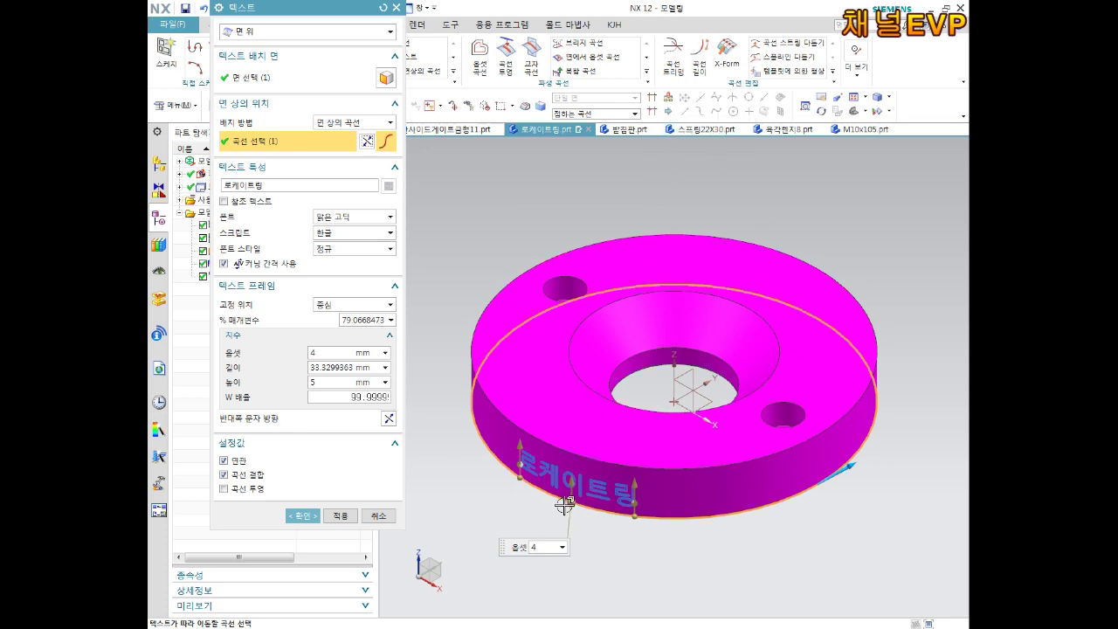
mouse_move(566, 506)
mouse_down()
mouse_move(503, 468)
mouse_move(528, 485)
mouse_up()
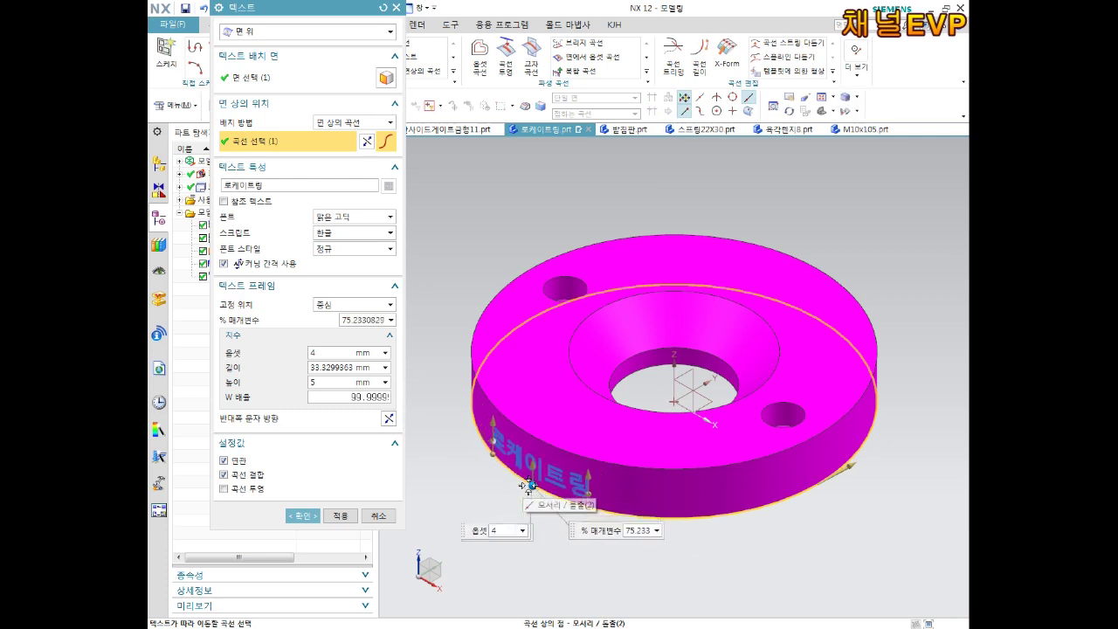
drag(528, 486, 530, 483)
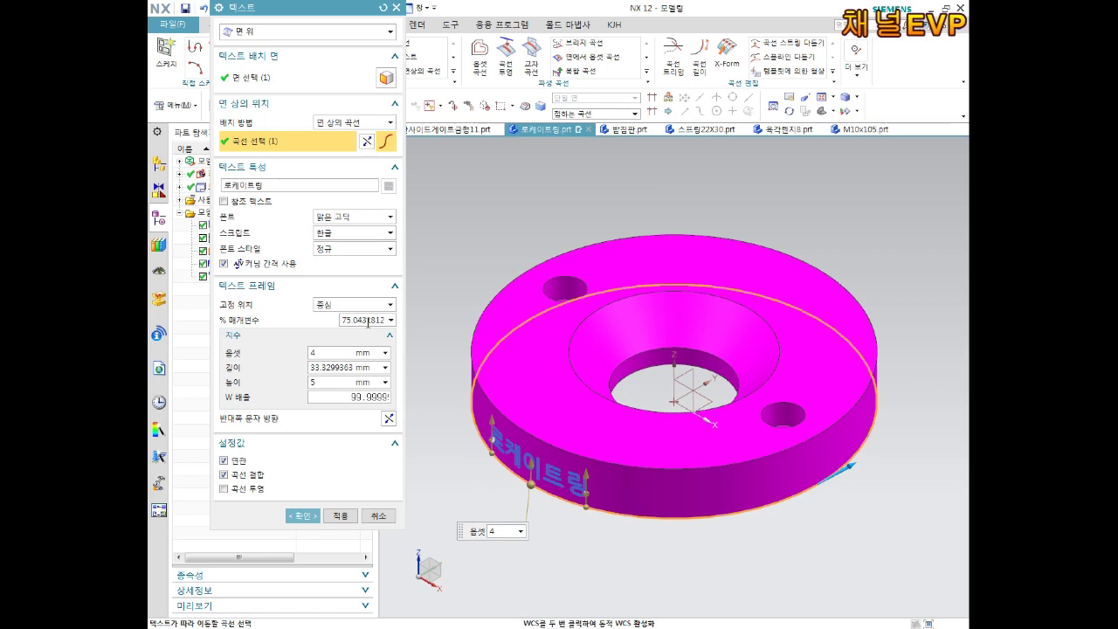
text(90)
key(Return)
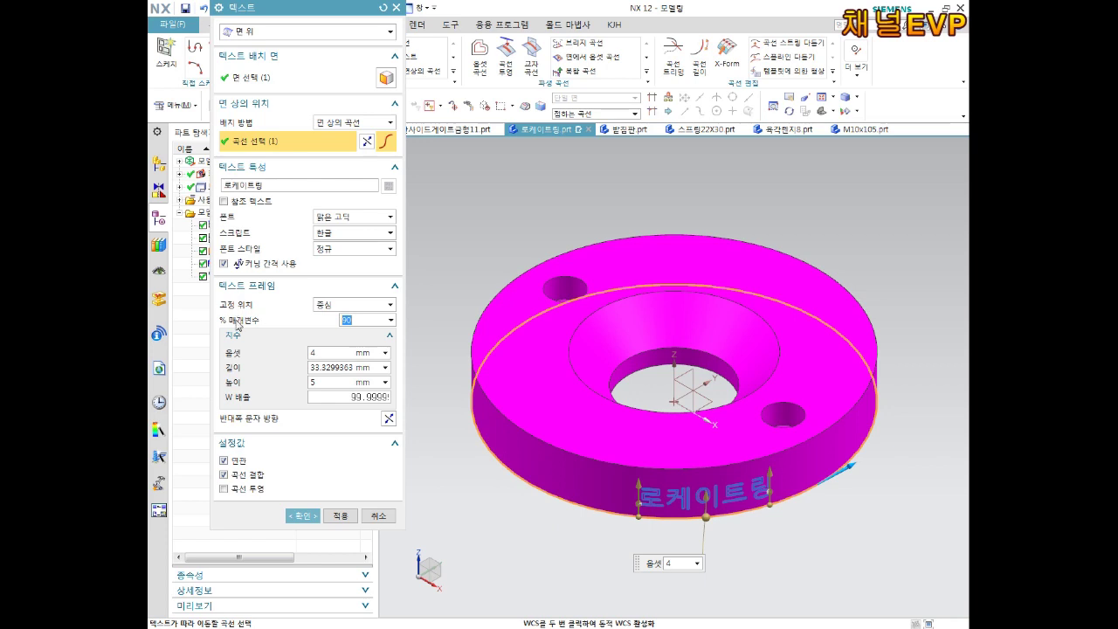
text(0)
key(Return)
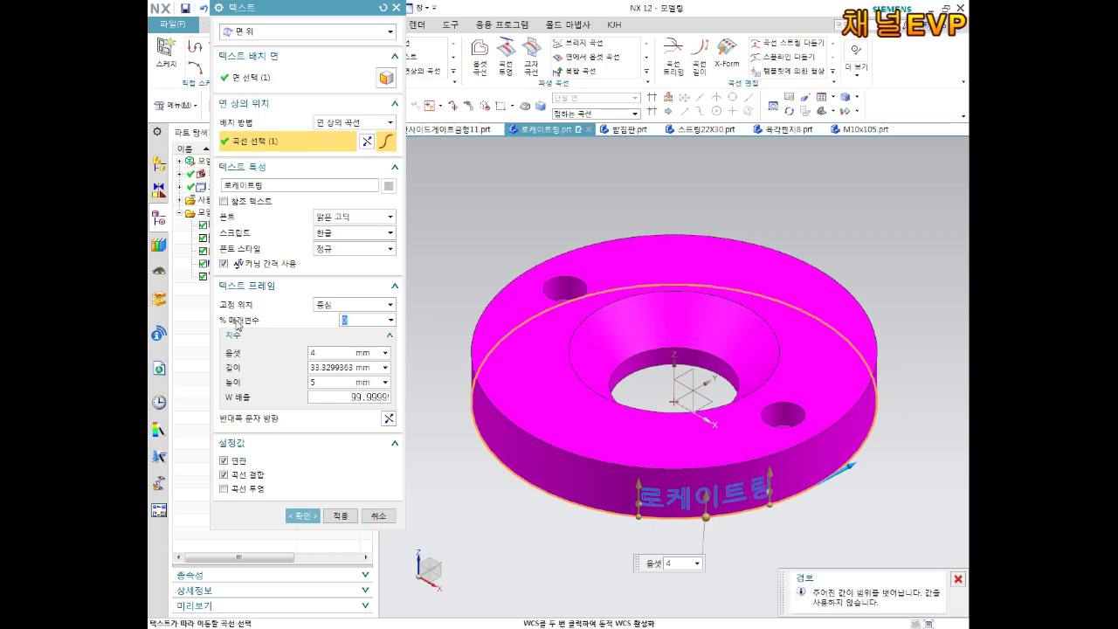
double_click(360, 319)
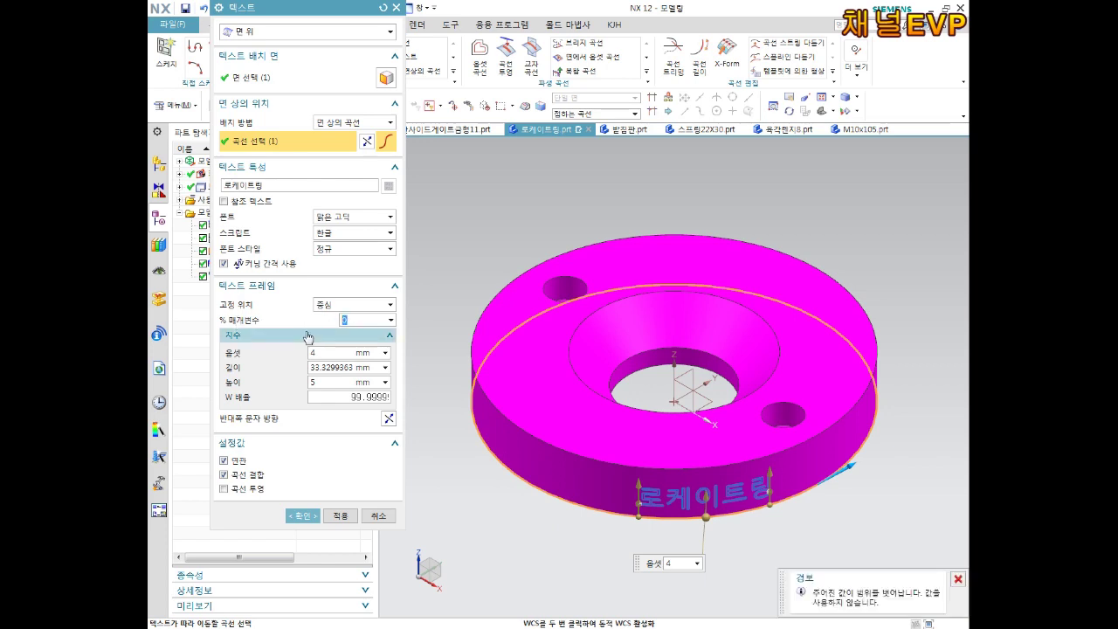
text(20)
key(Return)
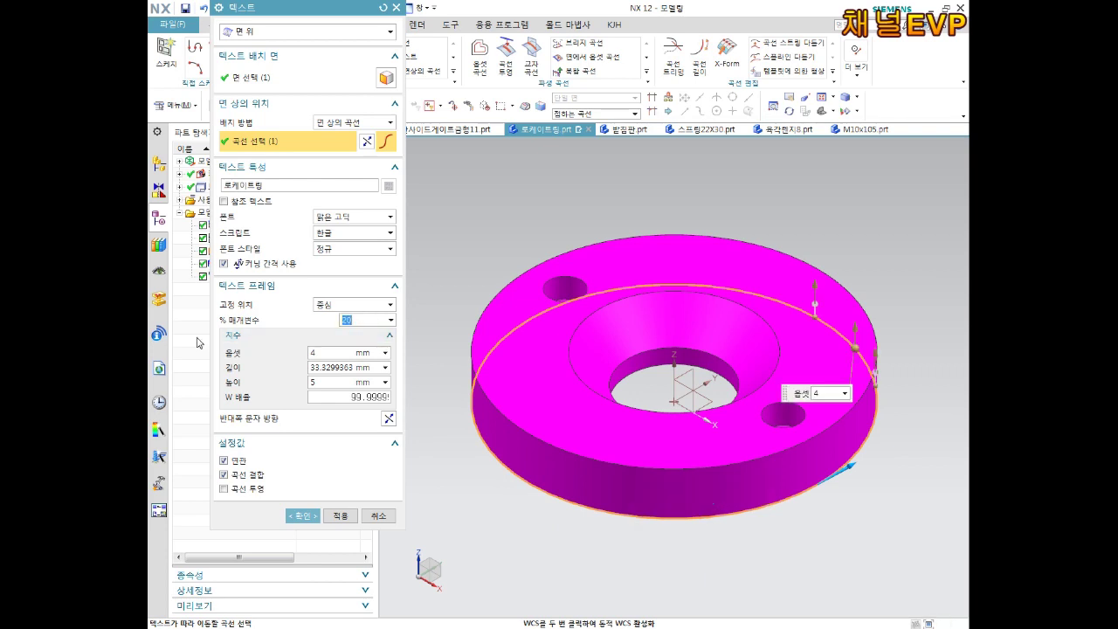
text(90)
key(Return)
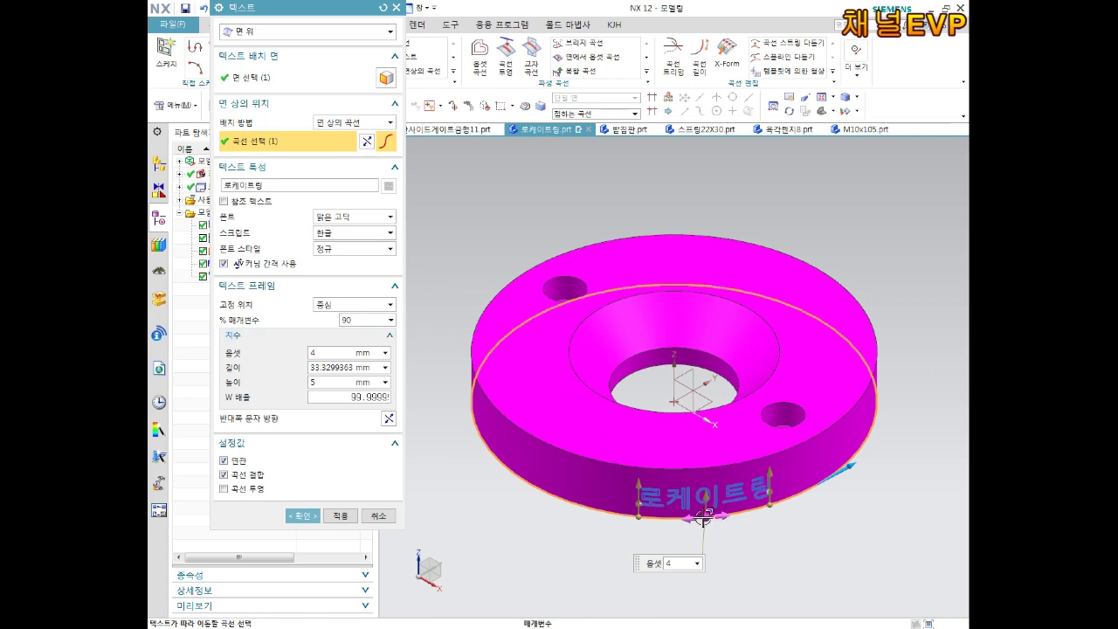
Move the text to about 74.06% along the bottom edge and create the text feature
drag(709, 515, 528, 485)
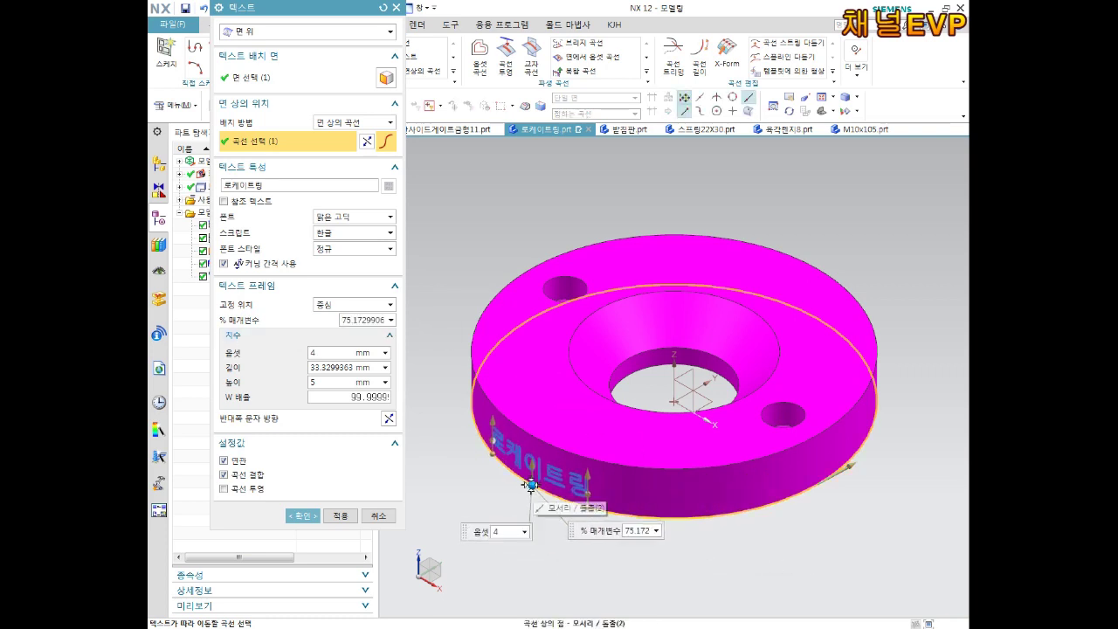
drag(528, 485, 522, 450)
scroll(521, 448, down, 3)
scroll(549, 425, up, 1)
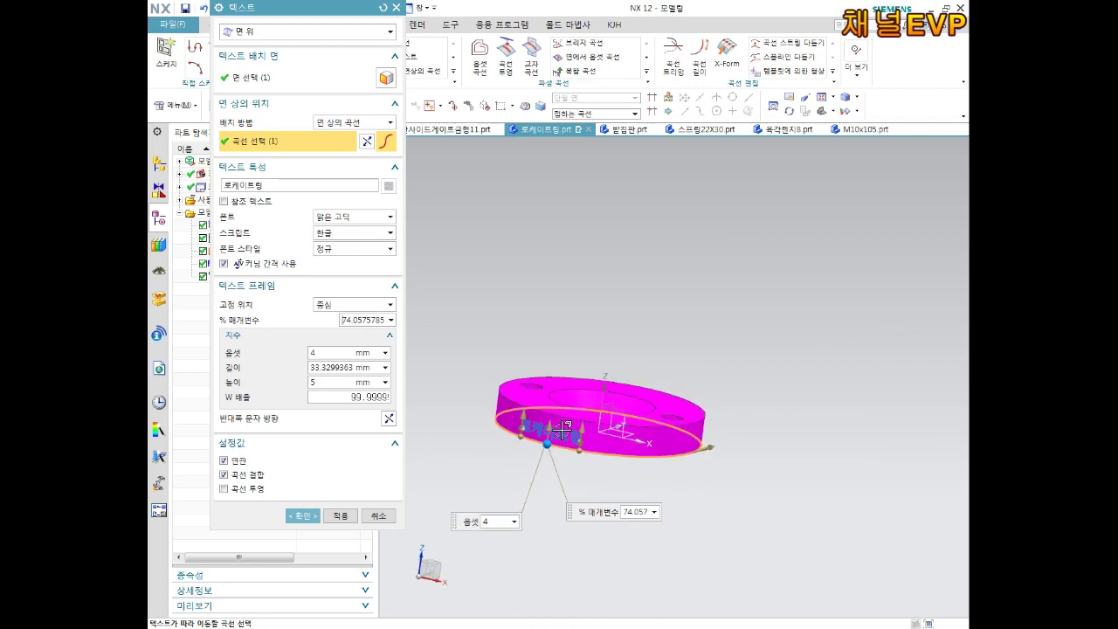
scroll(548, 425, up, 3)
scroll(633, 393, down, 3)
mouse_move(633, 393)
middle_down()
mouse_move(566, 397)
mouse_move(589, 407)
middle_up()
click(333, 353)
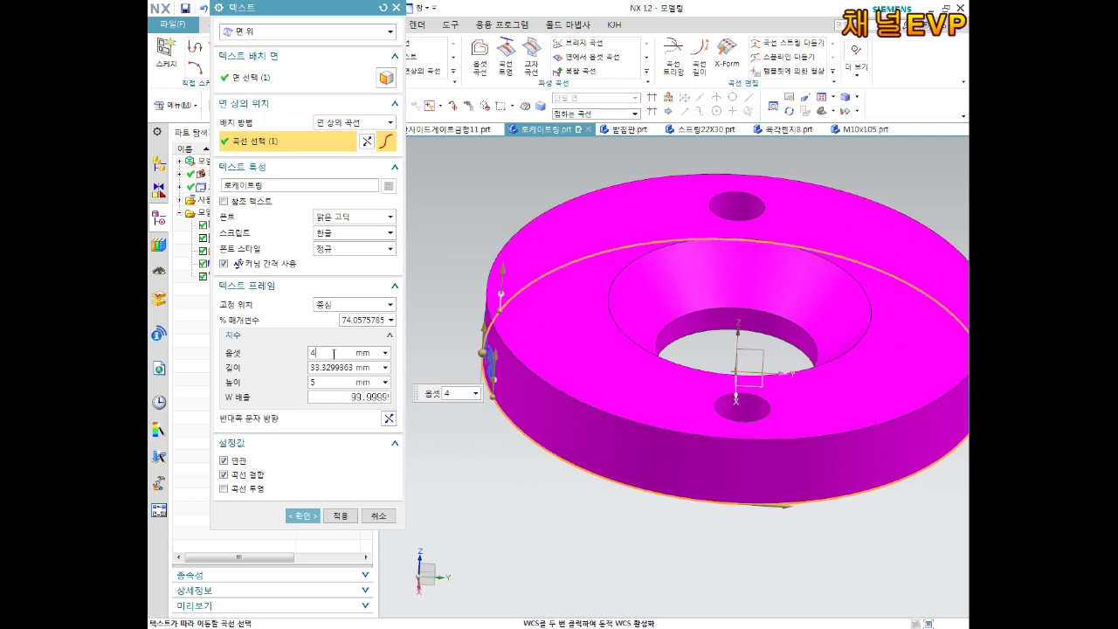
key(Return)
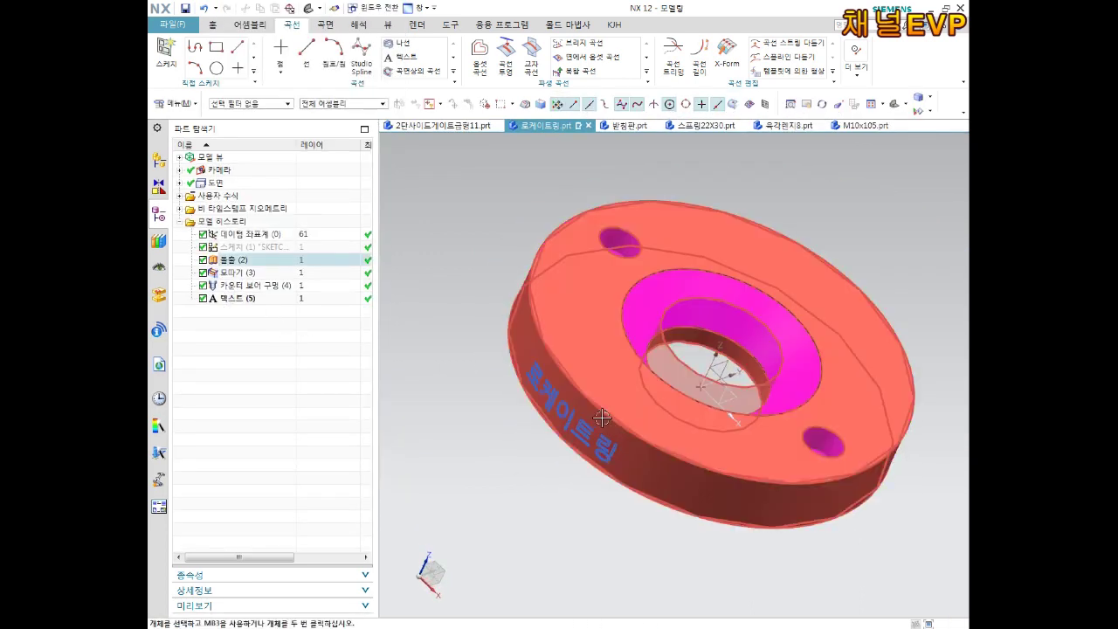
Edit the 텍스트 (5) feature parameters and shift the text to about 73.62% along the edge
middle_drag(572, 401, 608, 404)
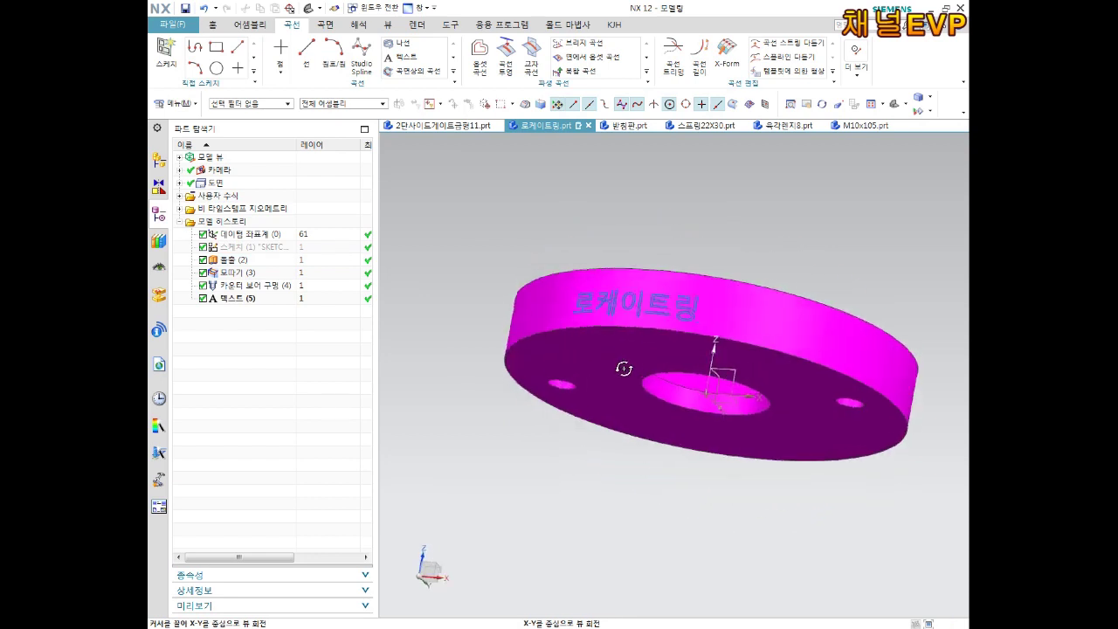
right_click(243, 301)
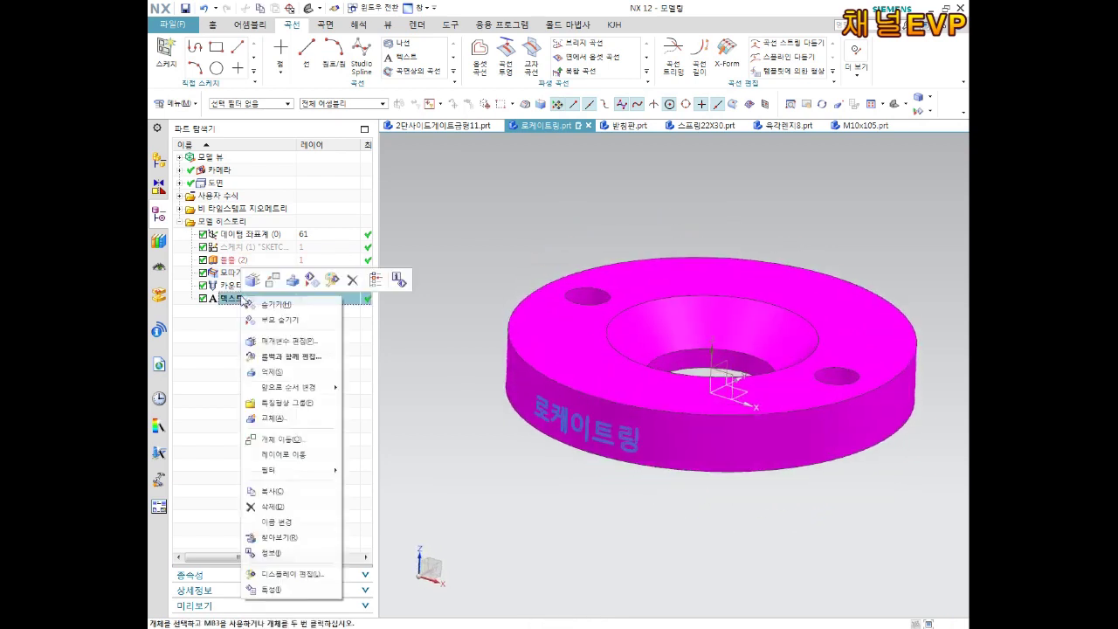
click(292, 341)
mouse_move(611, 476)
middle_down()
mouse_move(616, 464)
mouse_move(580, 474)
middle_up()
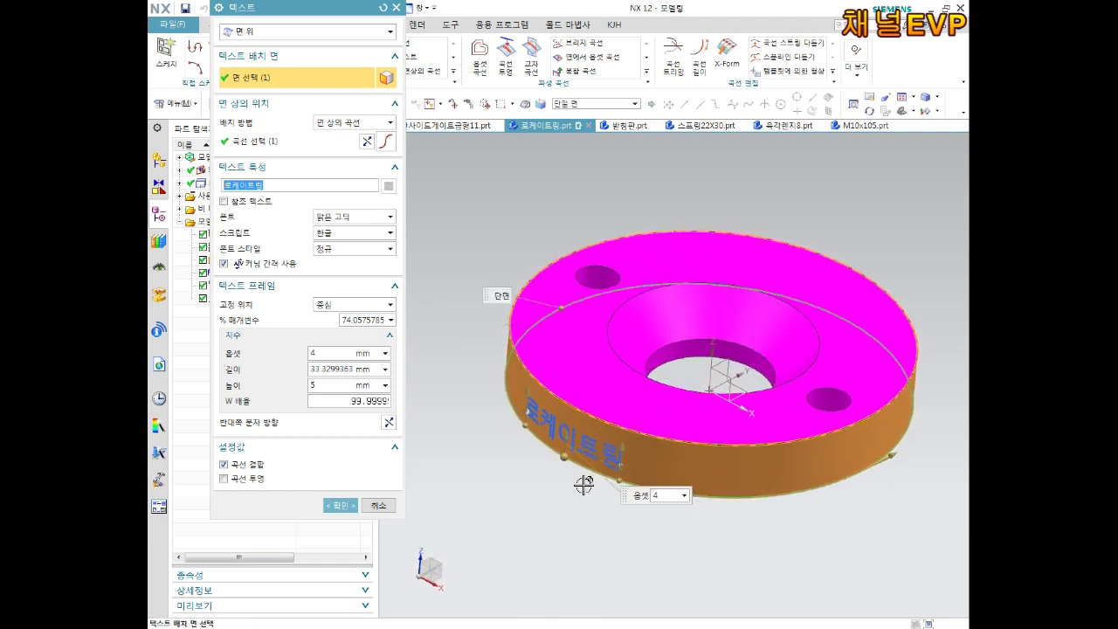
scroll(581, 474, up, 1)
scroll(568, 489, up, 1)
mouse_move(565, 474)
mouse_down()
mouse_move(570, 463)
mouse_move(572, 474)
mouse_up()
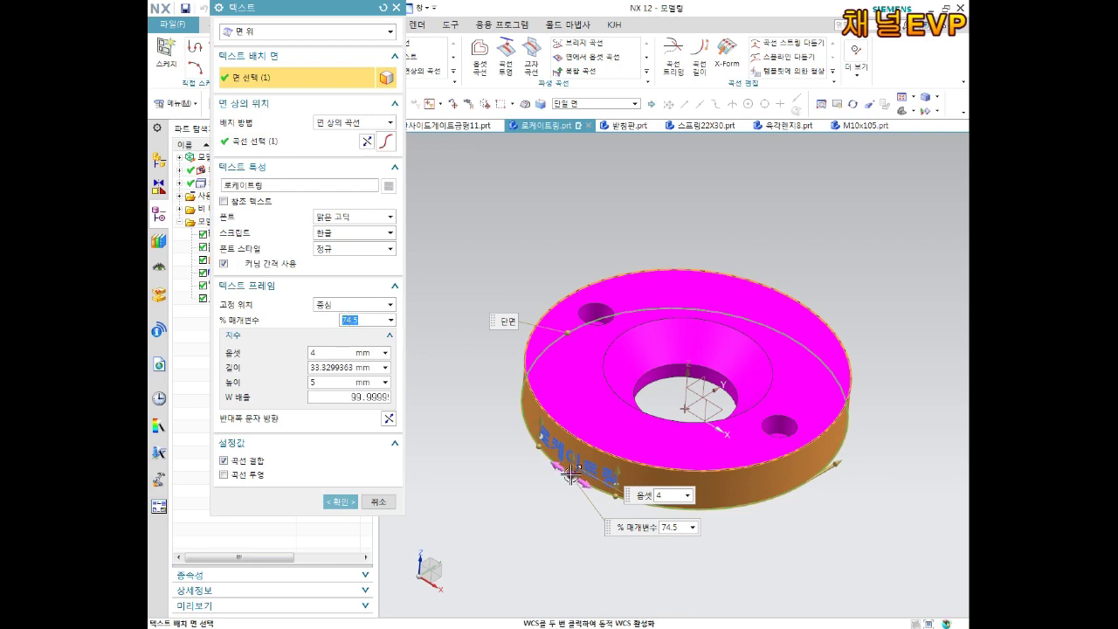
drag(572, 474, 564, 469)
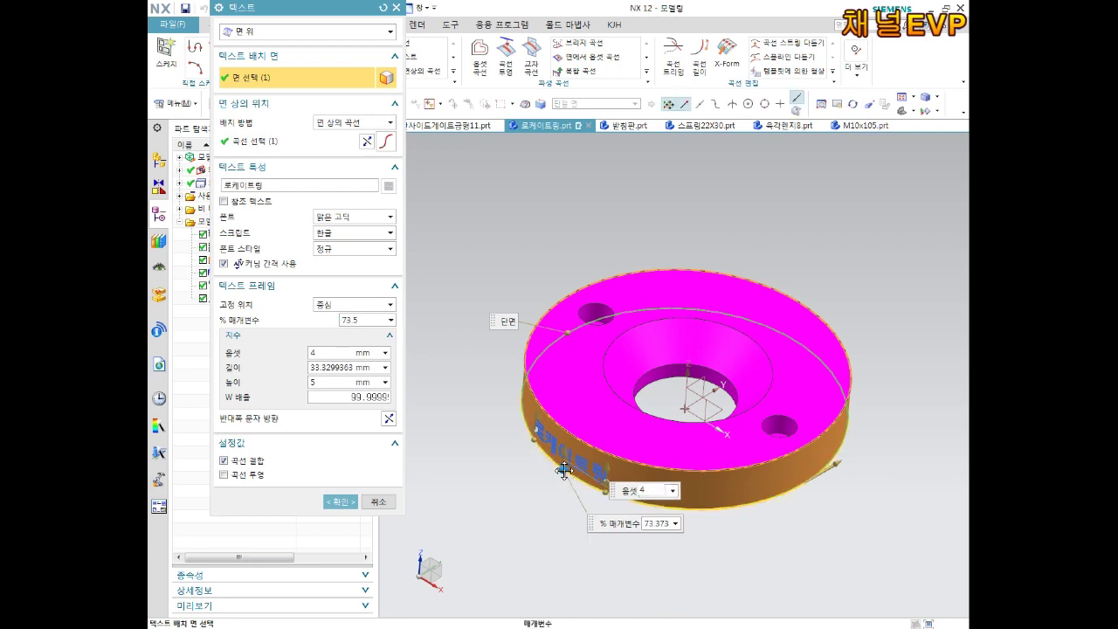
click(340, 504)
mouse_move(462, 487)
middle_down()
mouse_move(482, 462)
mouse_move(493, 505)
middle_up()
click(213, 25)
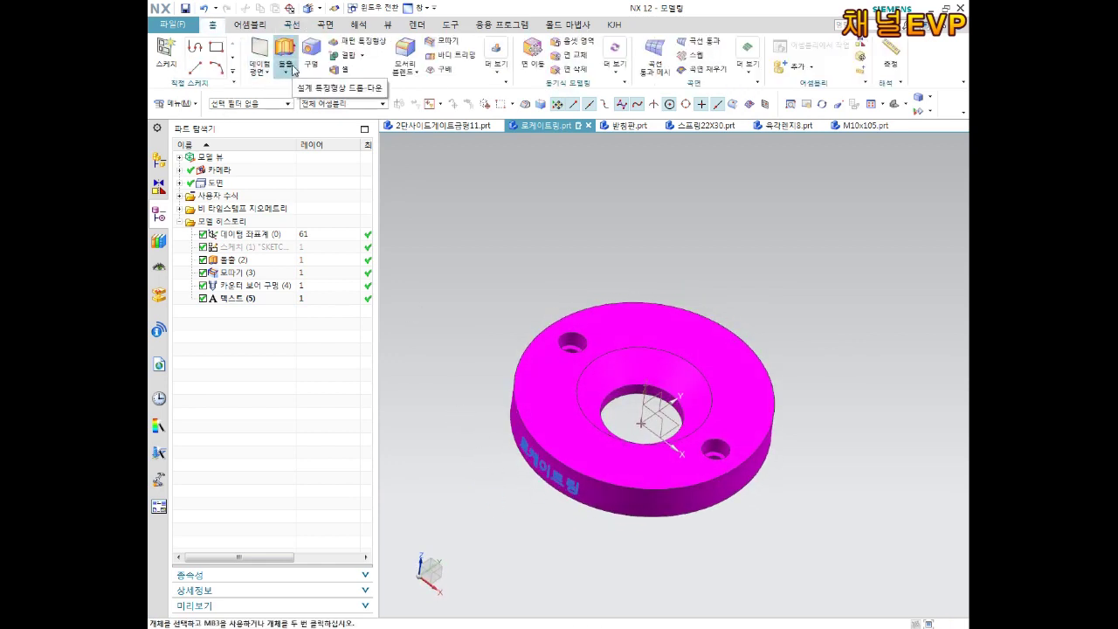
Extrude the 로케이트링 text outlines with a 0.1 mm end distance
click(317, 81)
scroll(537, 463, up, 2)
scroll(548, 455, up, 4)
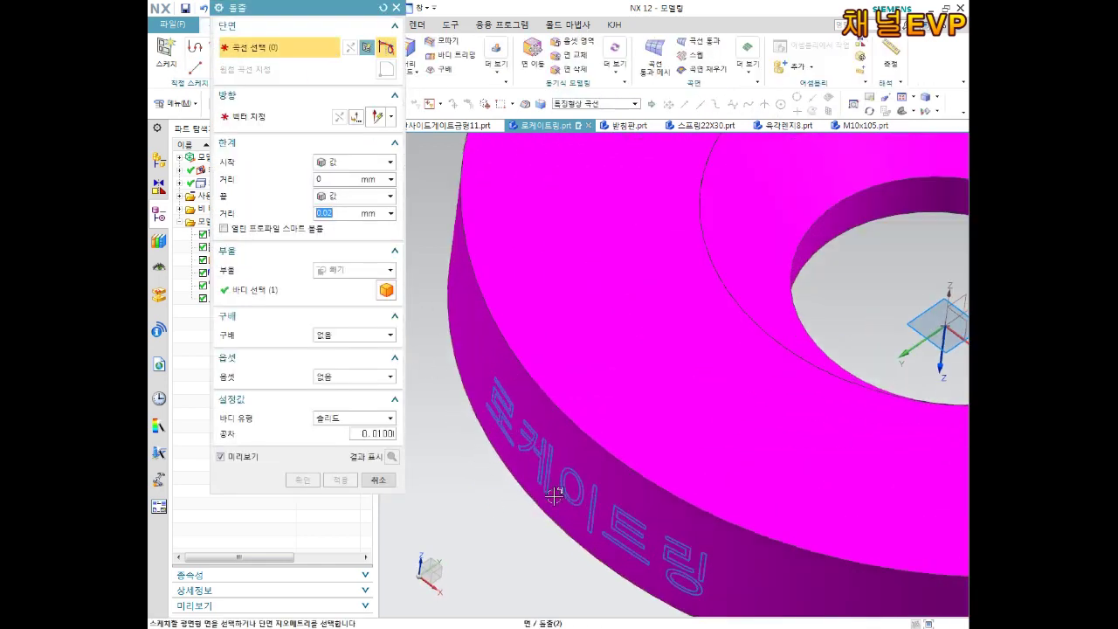
click(551, 451)
scroll(691, 450, down, 3)
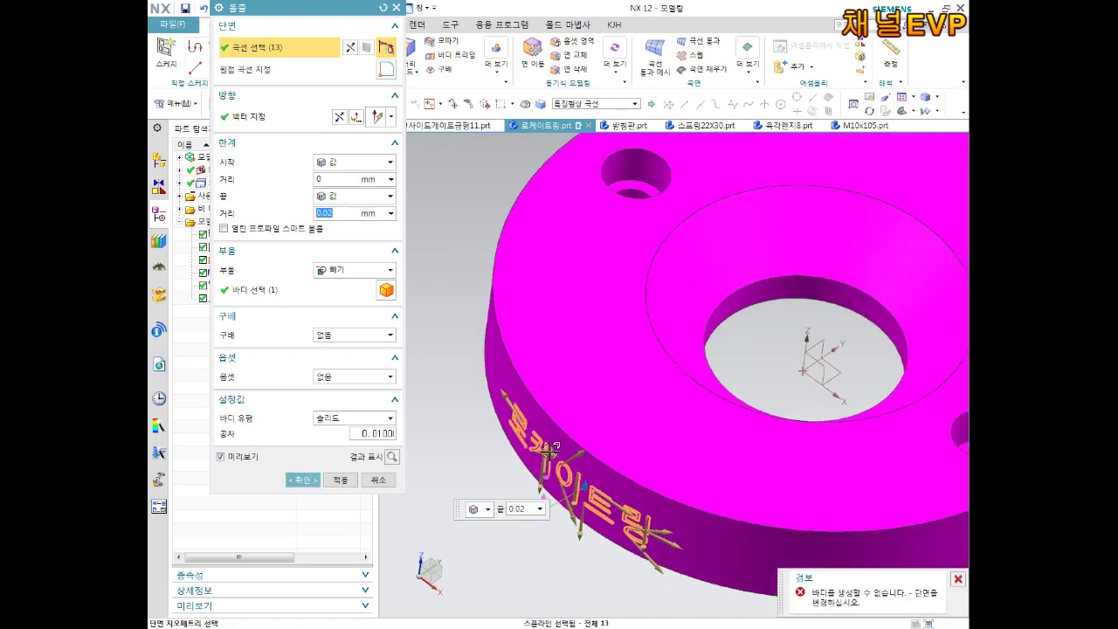
scroll(691, 450, down, 2)
middle_drag(704, 493, 699, 462)
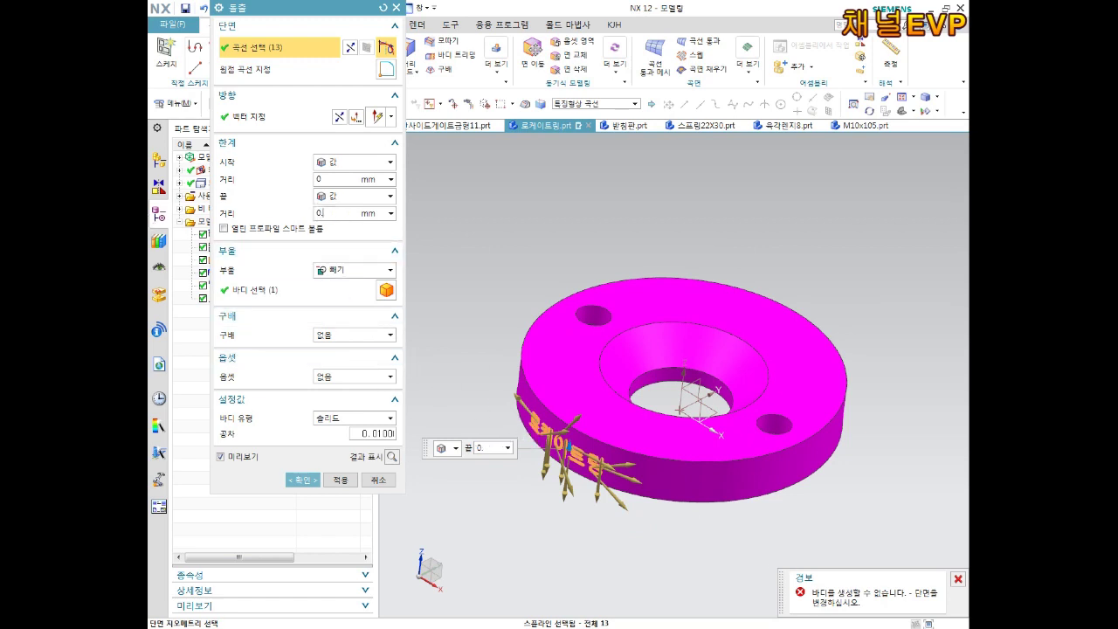
text(1)
key(Return)
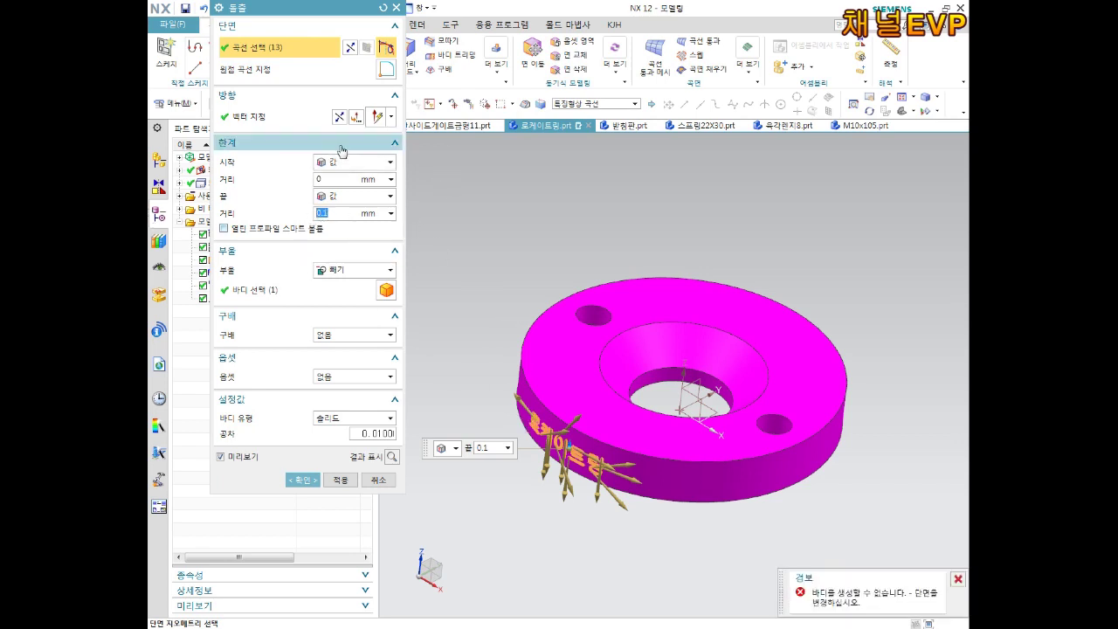
click(338, 117)
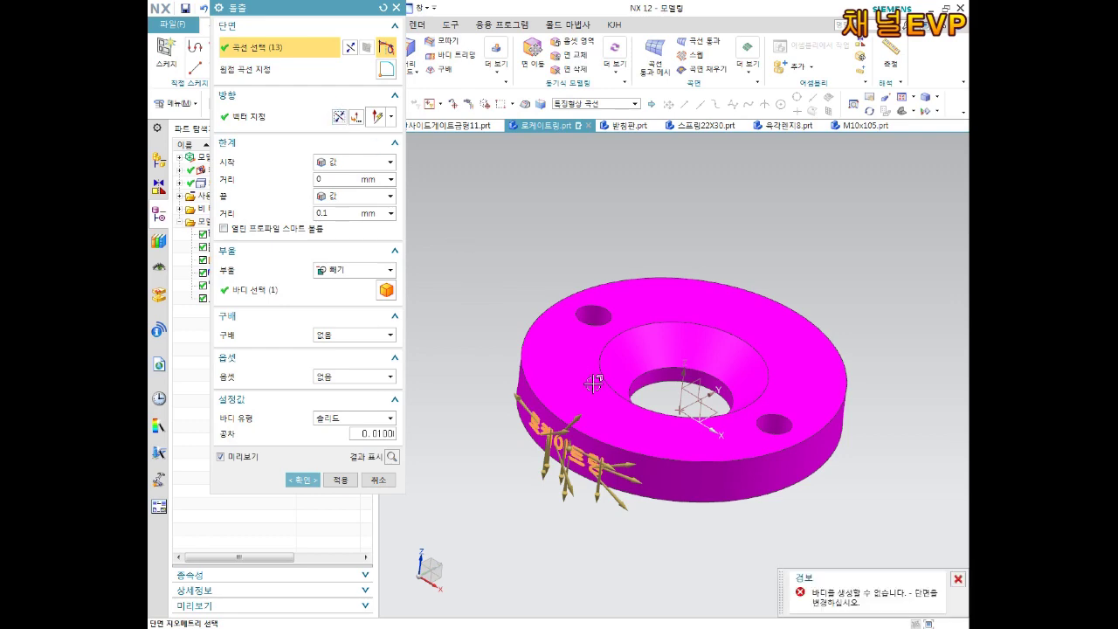
scroll(557, 441, up, 3)
scroll(557, 441, up, 1)
scroll(612, 437, down, 4)
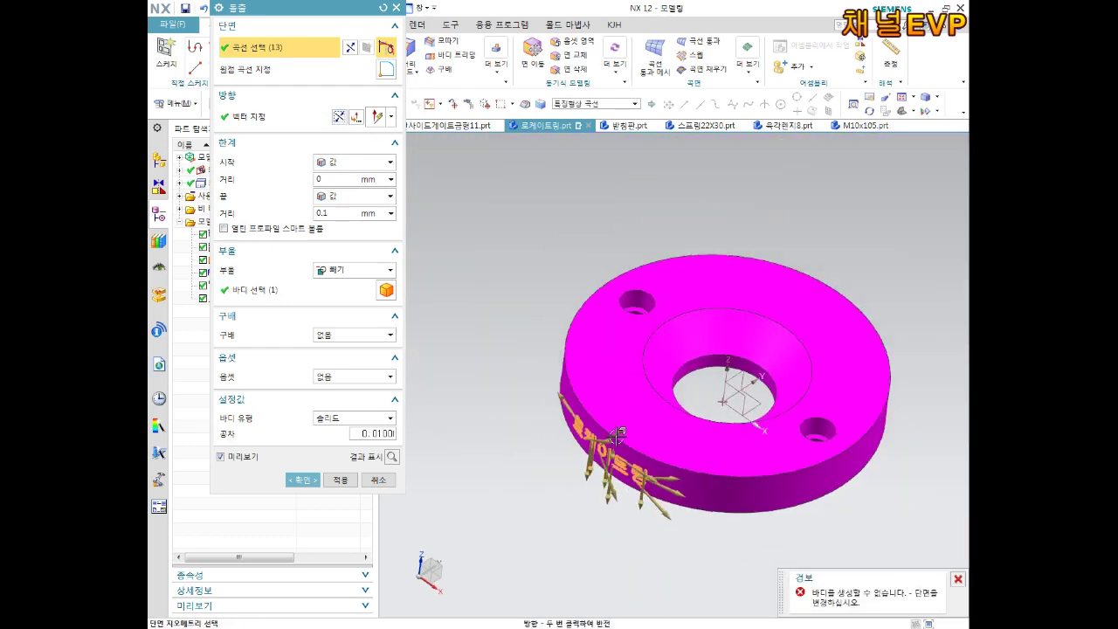
scroll(766, 417, up, 2)
Set the extrusion direction to the Y axis and subtract it to engrave the lettering
click(249, 118)
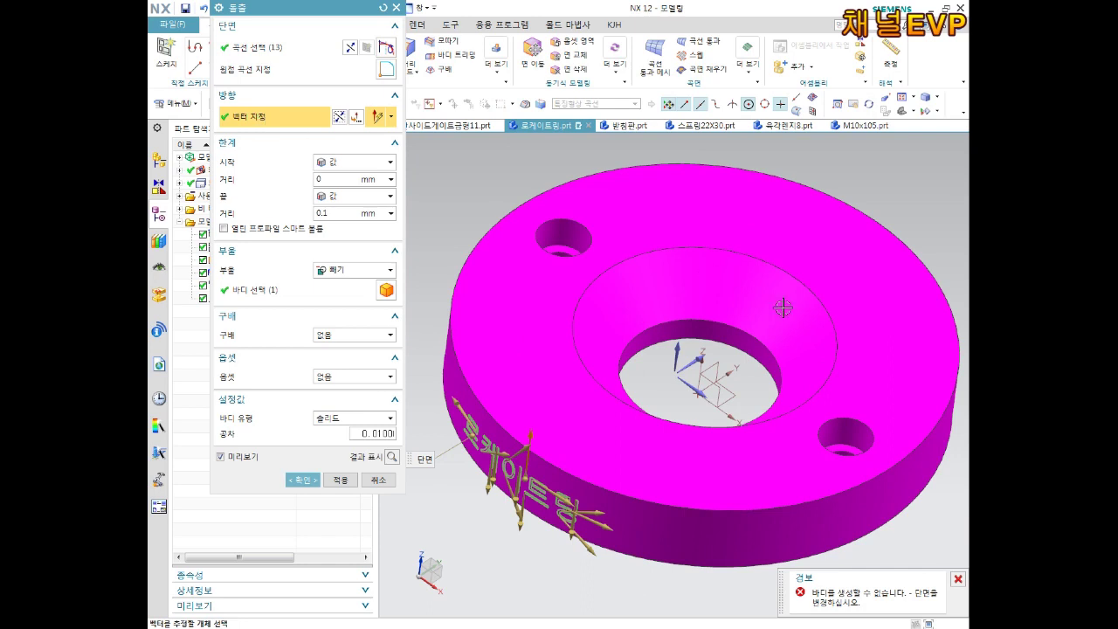
click(699, 360)
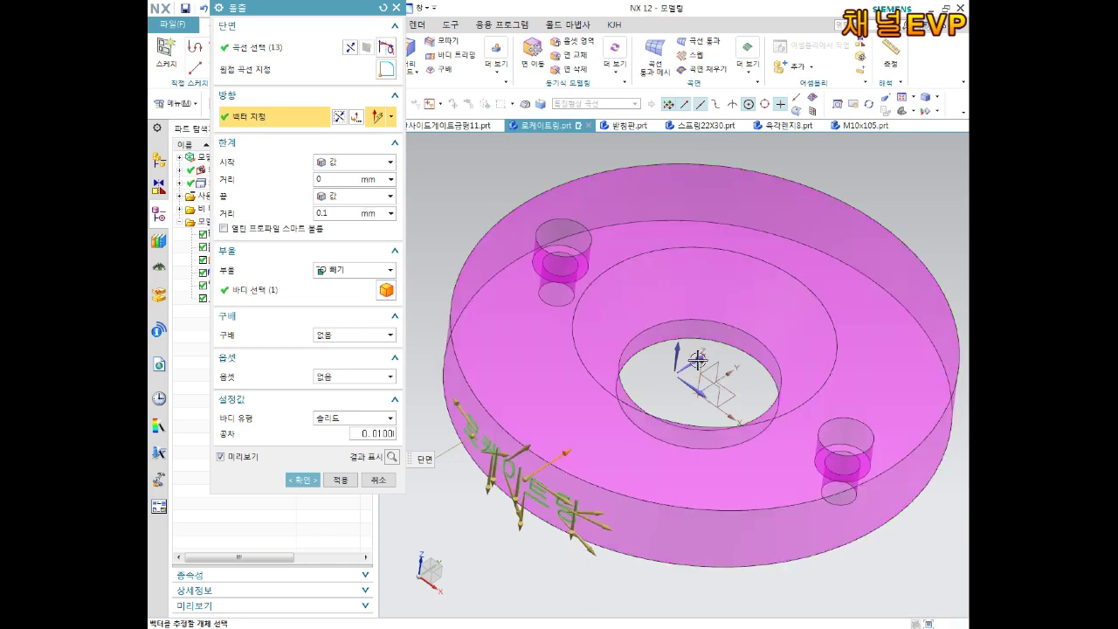
scroll(517, 499, up, 3)
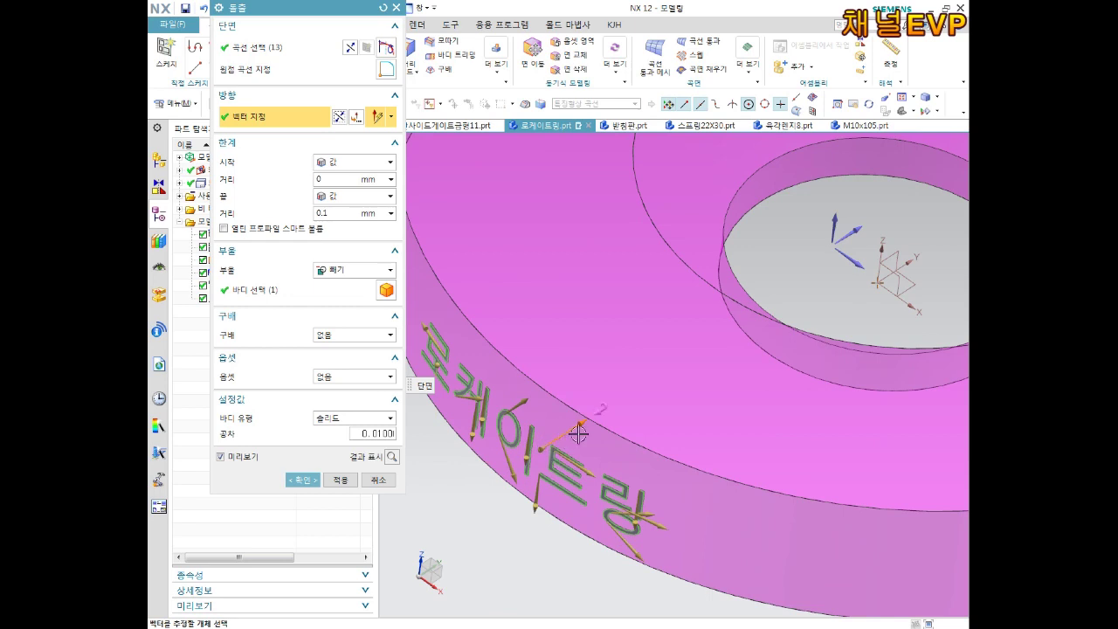
scroll(581, 438, down, 3)
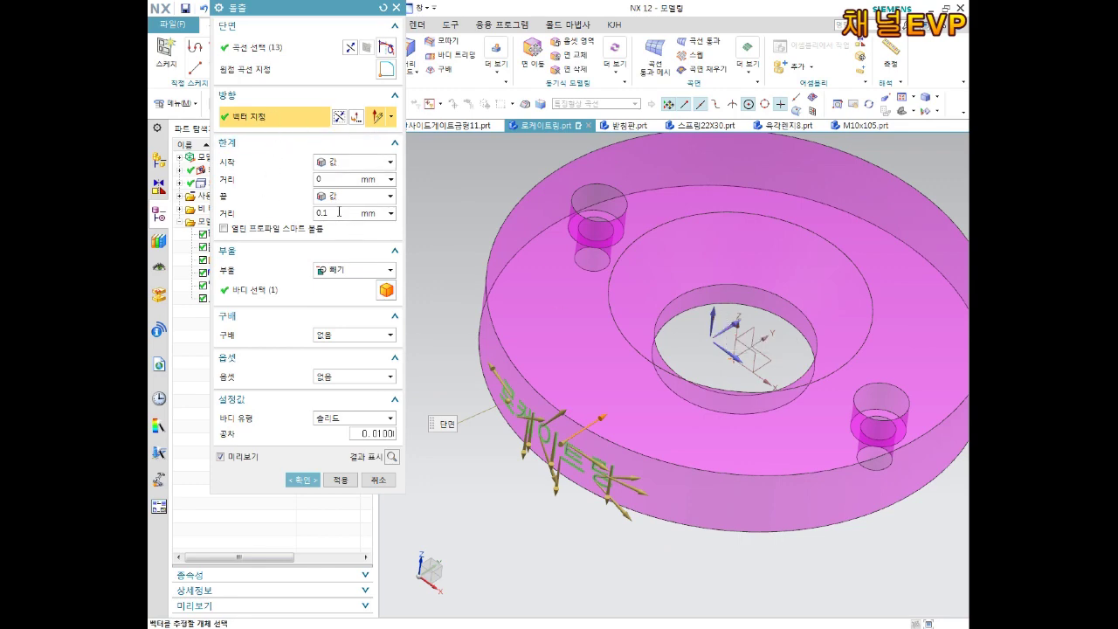
click(302, 479)
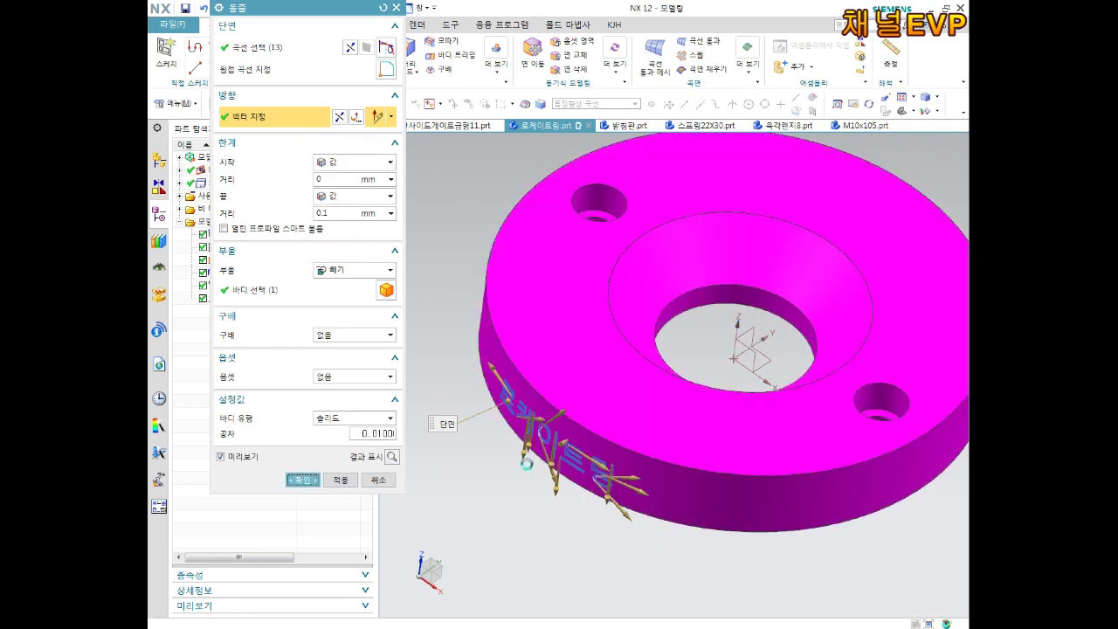
middle_drag(543, 472, 531, 382)
scroll(531, 382, up, 5)
scroll(566, 309, up, 3)
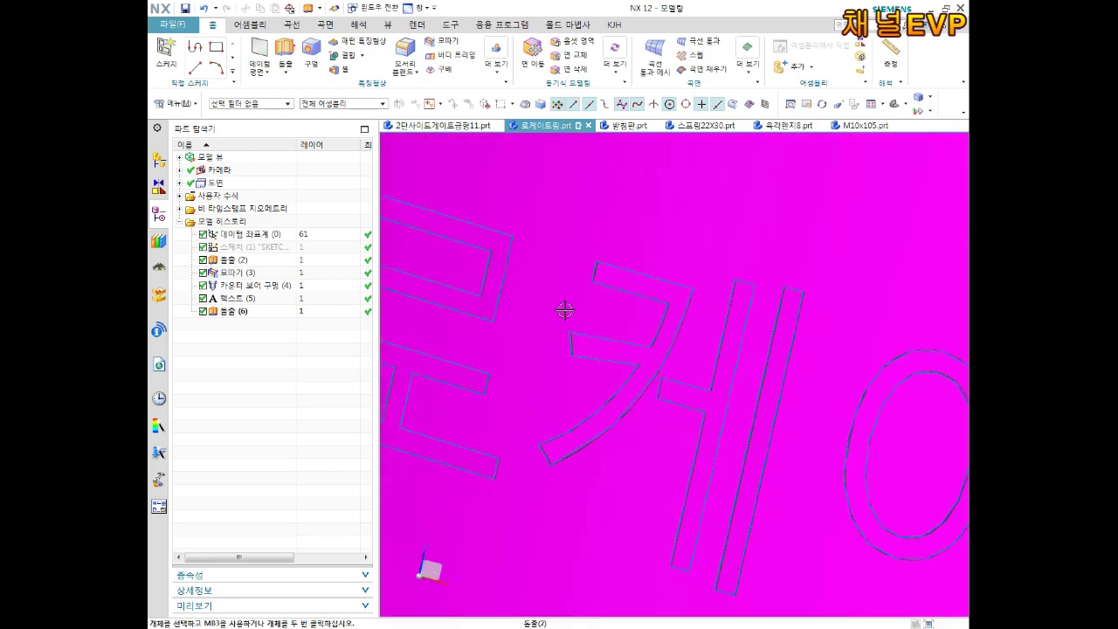
scroll(679, 361, up, 2)
scroll(673, 392, down, 5)
scroll(674, 409, down, 3)
scroll(675, 409, up, 1)
scroll(663, 419, up, 2)
scroll(611, 446, up, 2)
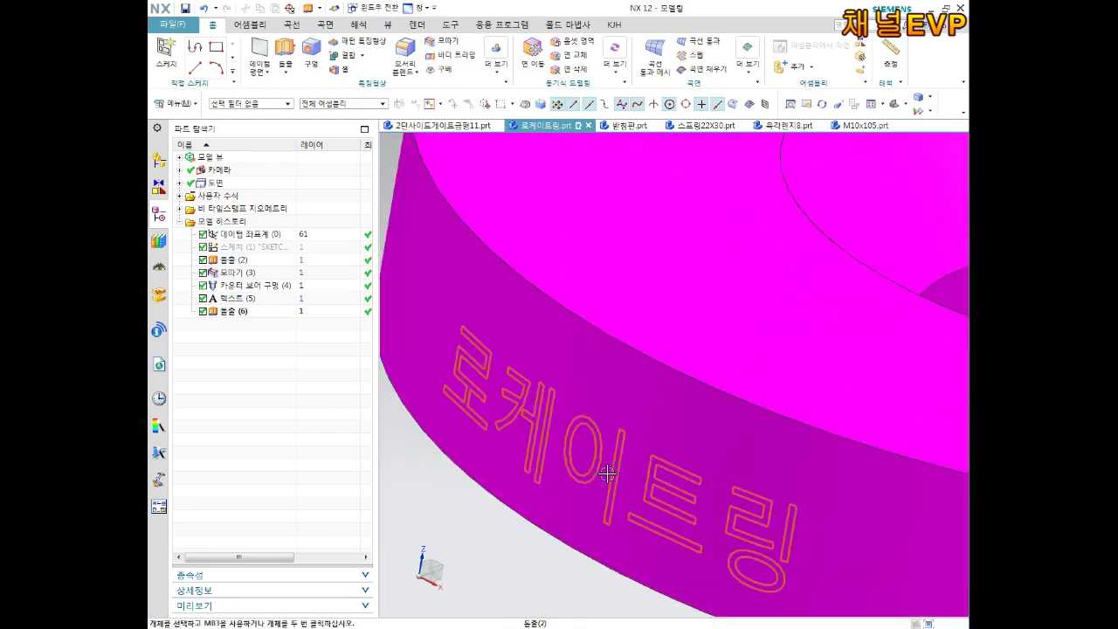
scroll(568, 467, up, 1)
scroll(568, 467, up, 2)
scroll(524, 411, down, 2)
scroll(531, 429, down, 2)
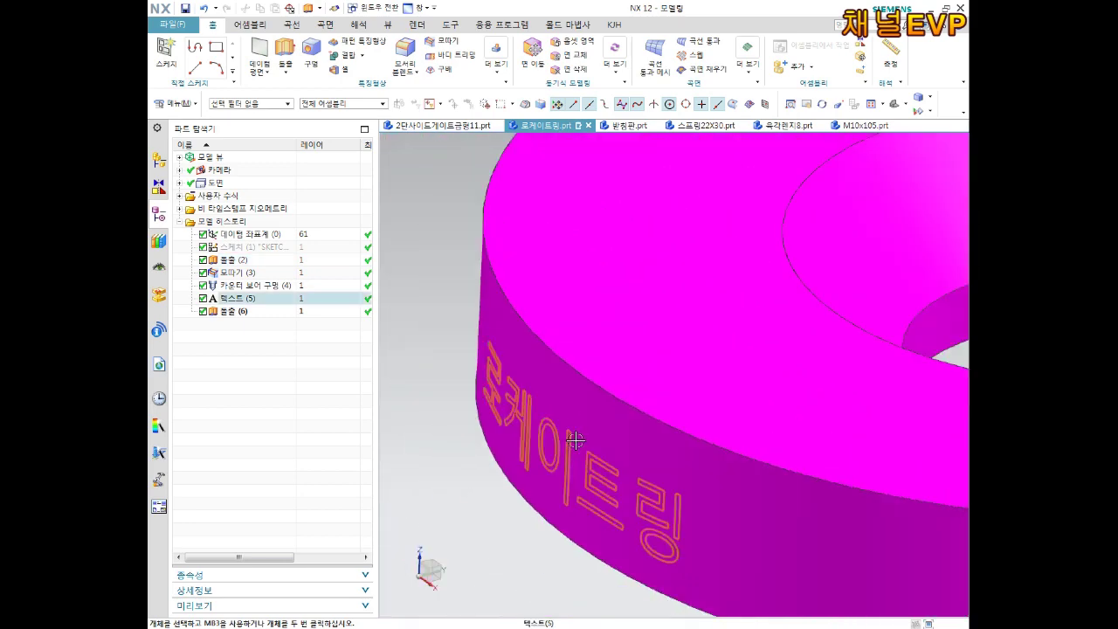
Give the Extrude (6) lettering faces a dark feature colour
middle_drag(573, 439, 594, 444)
right_click(237, 317)
right_click(237, 311)
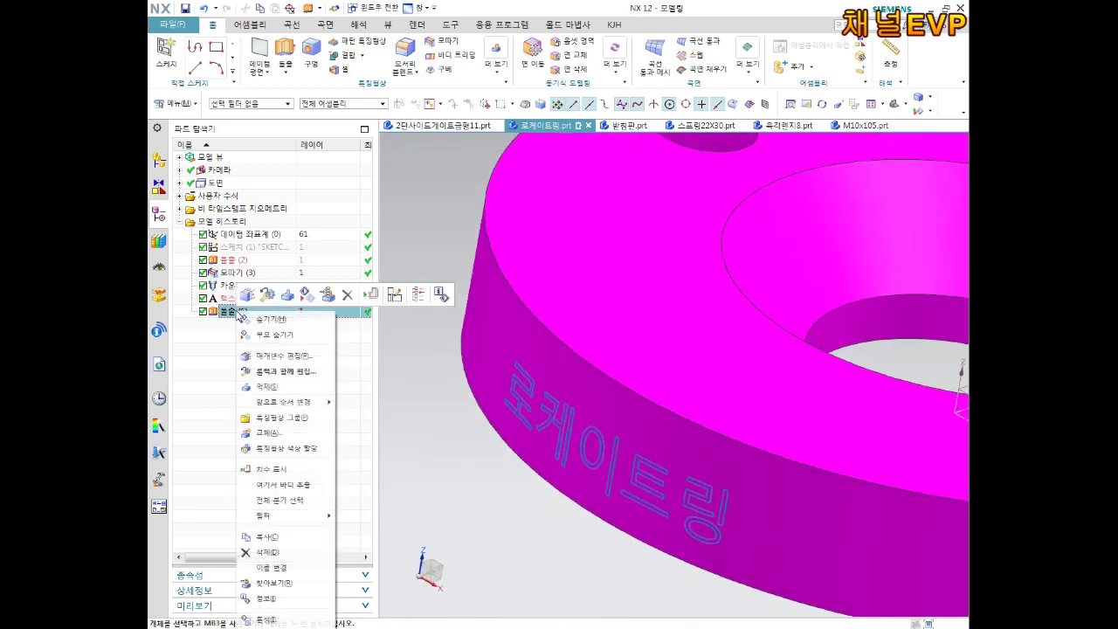
click(293, 448)
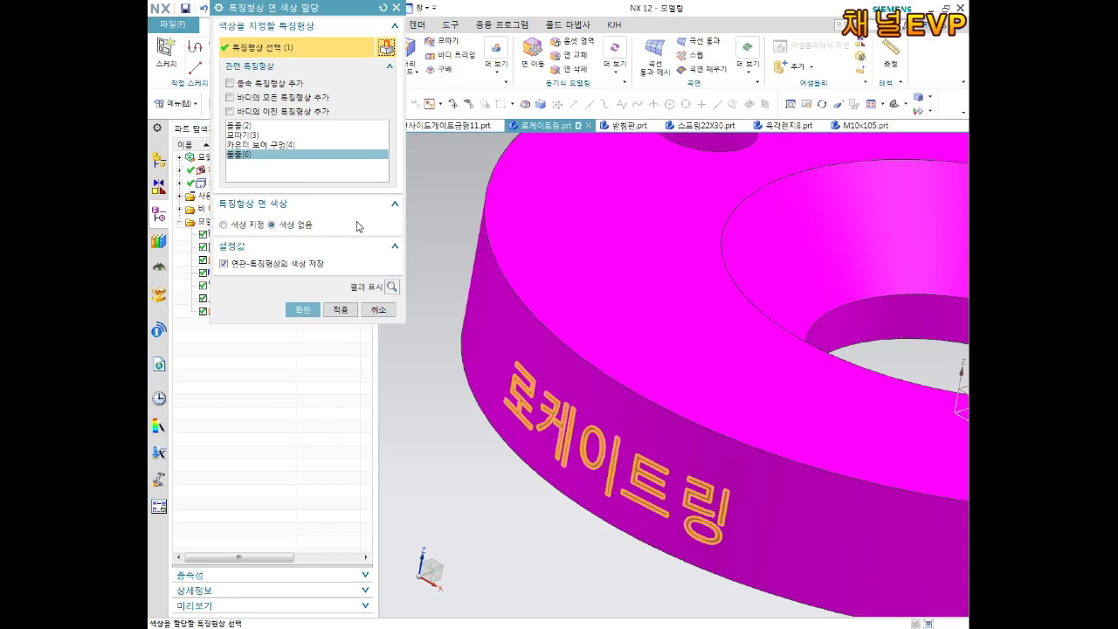
click(372, 311)
right_click(240, 311)
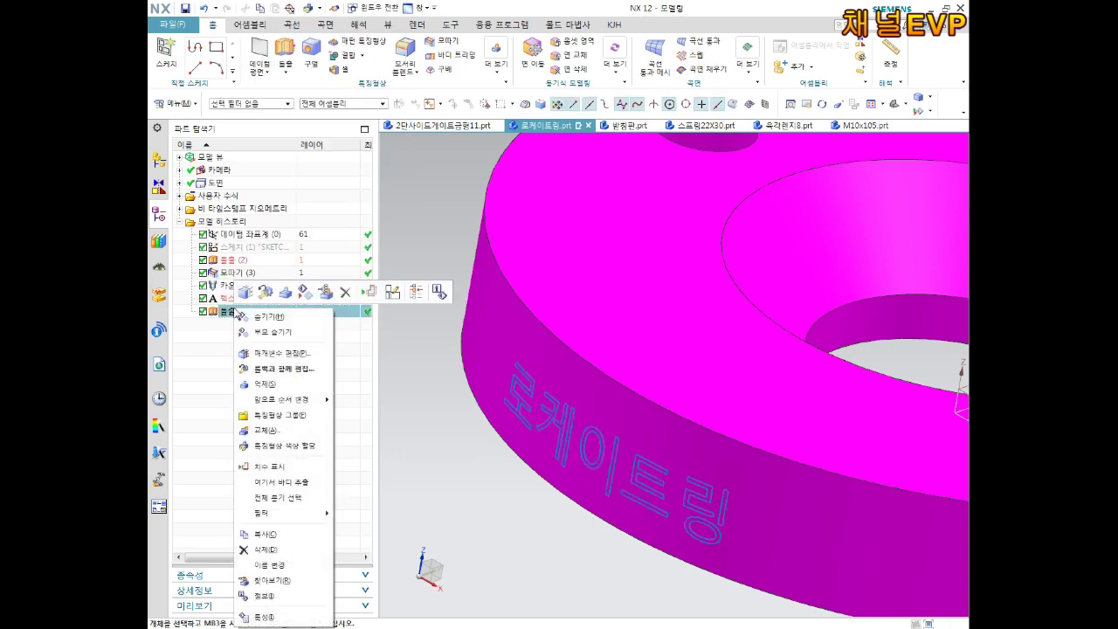
click(274, 446)
click(236, 224)
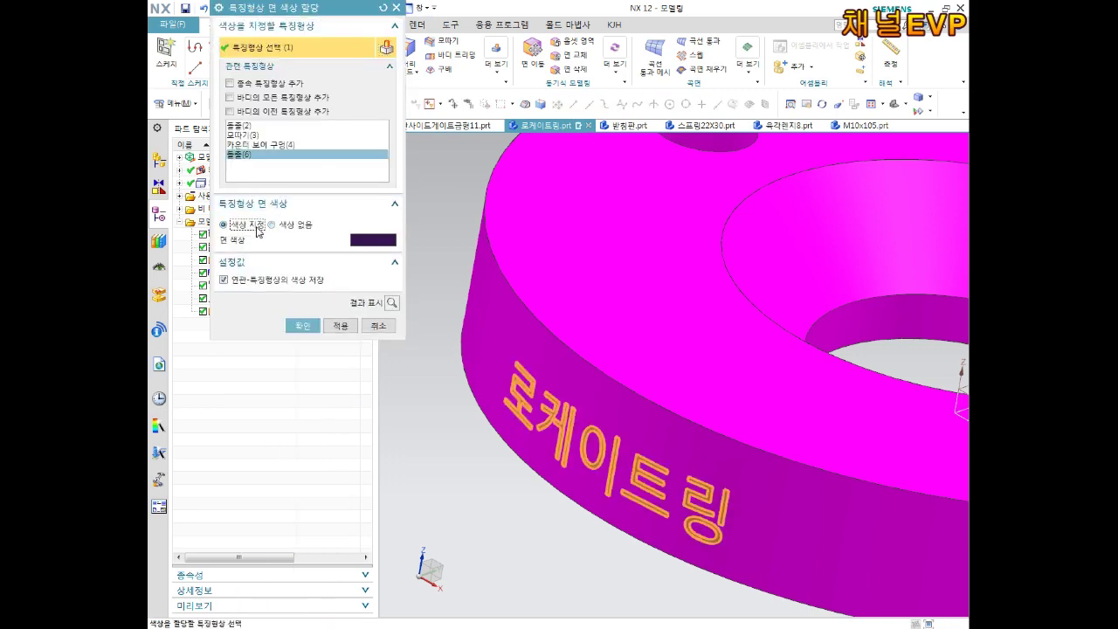
click(302, 326)
Hide the 텍스트 (5) text curves and save the ring part
key(ctrl+f)
mouse_move(414, 344)
middle_down()
mouse_move(460, 299)
mouse_move(270, 295)
middle_up()
right_click(237, 302)
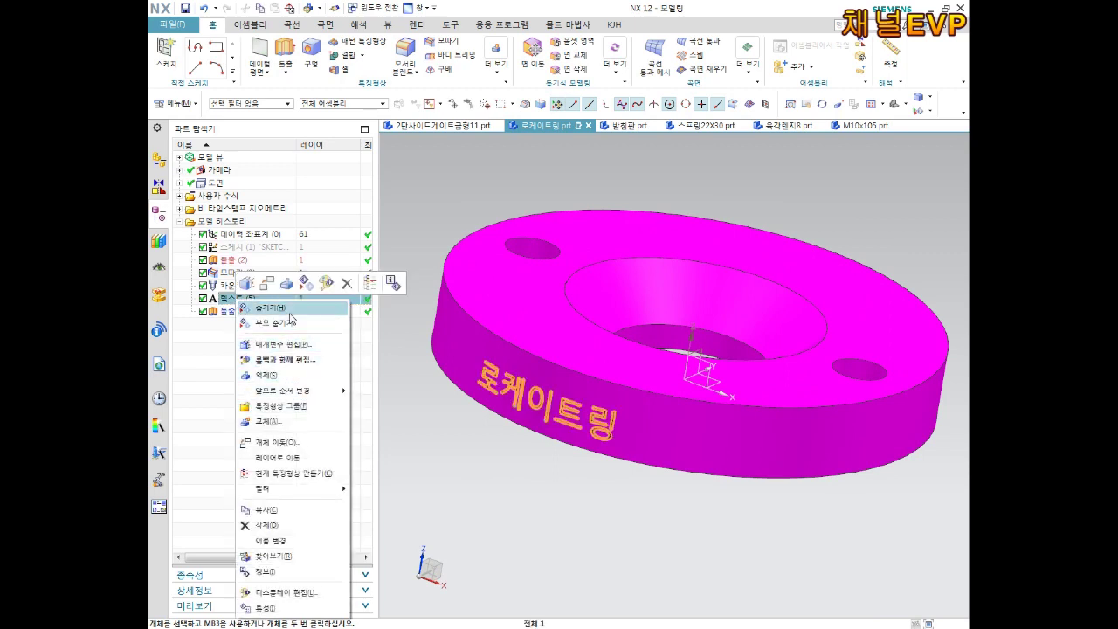
click(271, 308)
mouse_move(424, 407)
middle_down()
mouse_move(467, 416)
mouse_move(533, 386)
mouse_move(658, 414)
middle_up()
key(ctrl+s)
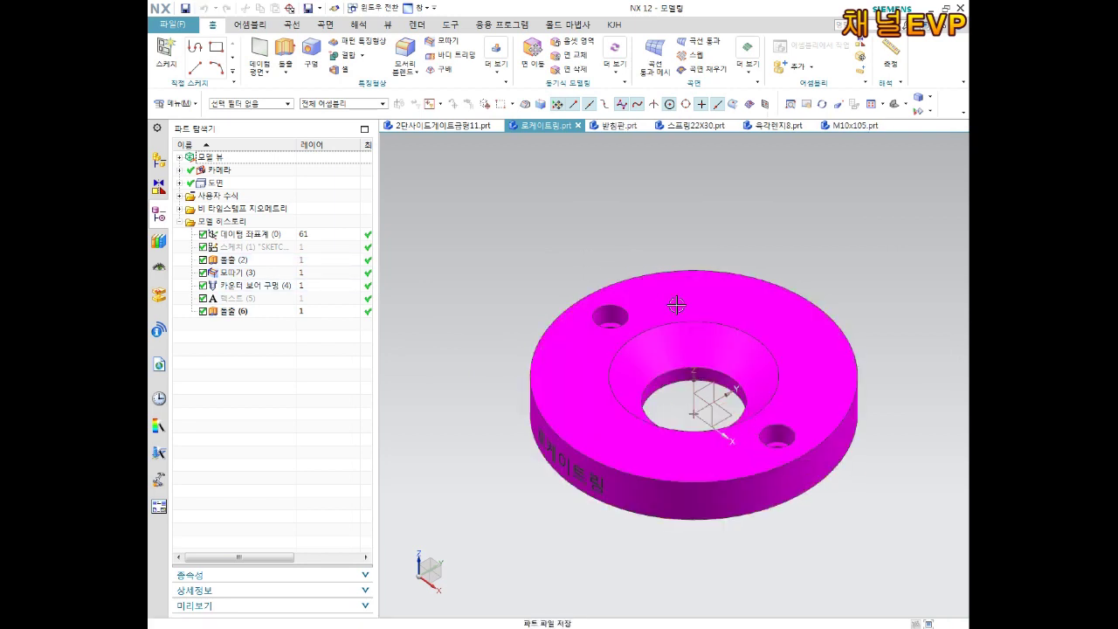
mouse_move(687, 317)
shift+middle_down()
mouse_move(664, 339)
mouse_move(692, 326)
shift+middle_up()
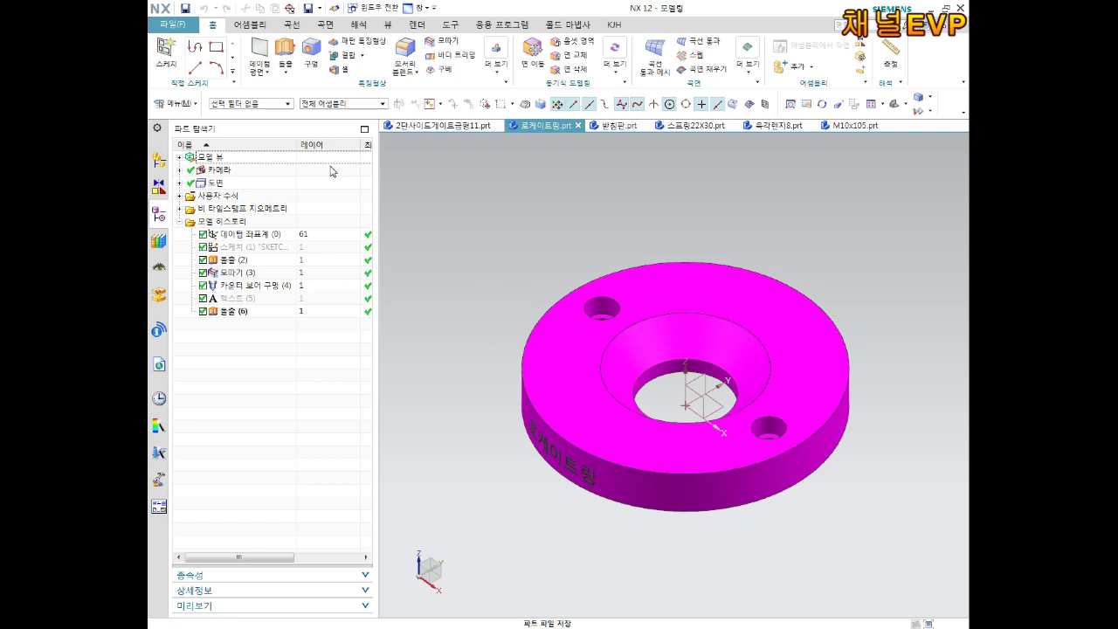
click(420, 129)
View the 스프링22X30.prt spring part fitted to the screen
scroll(731, 351, up, 3)
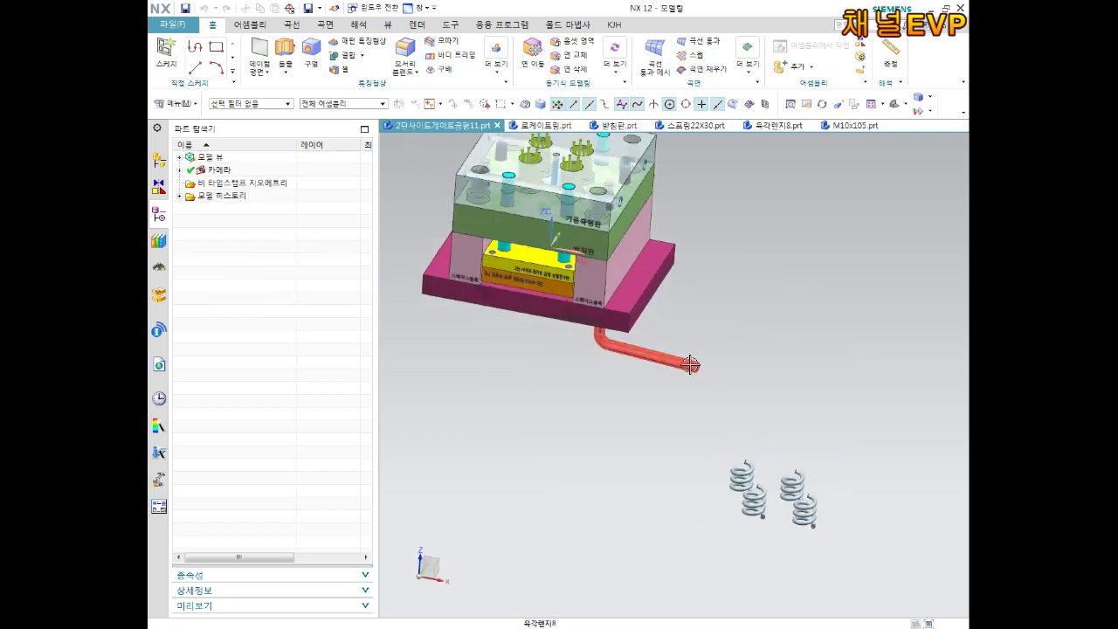
shift+middle_drag(698, 408, 696, 416)
scroll(768, 519, up, 3)
scroll(768, 518, up, 1)
scroll(812, 507, down, 1)
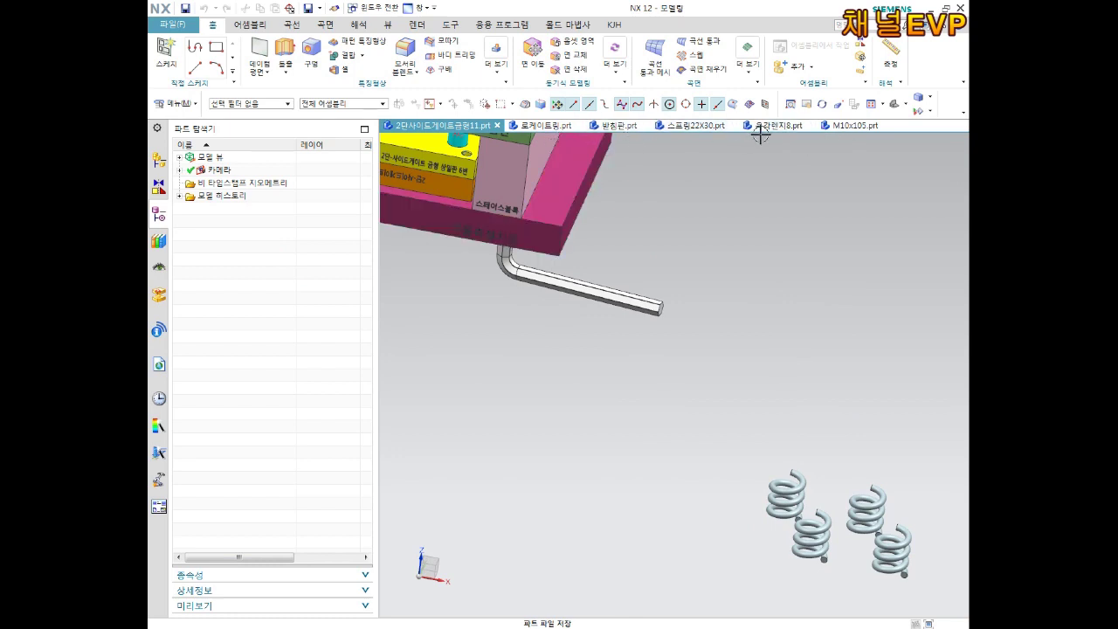
click(698, 126)
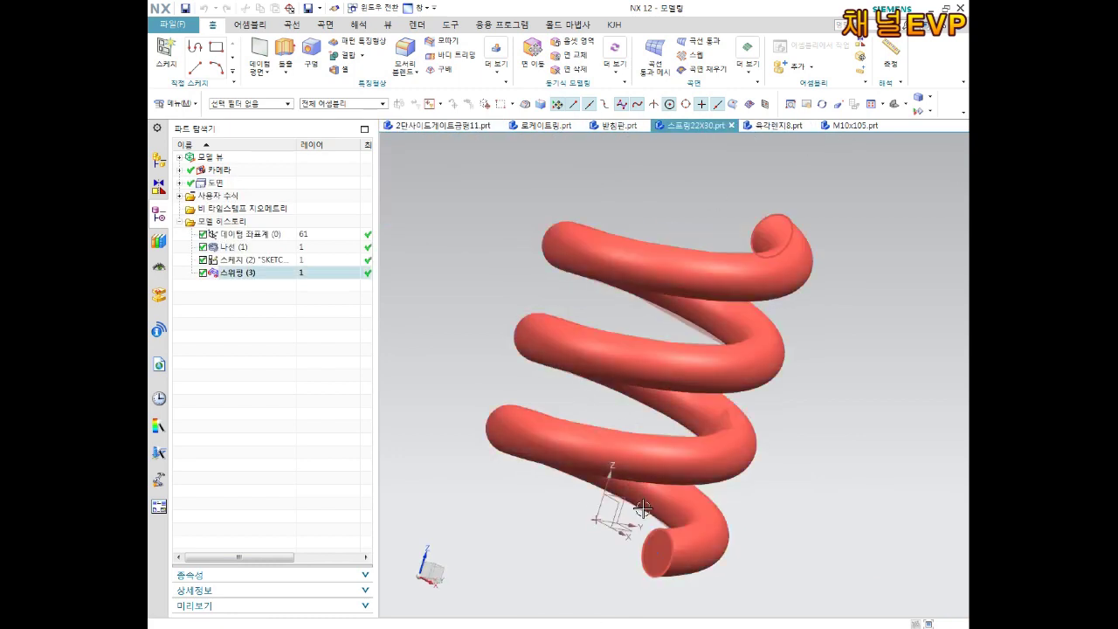
key(ctrl+f)
scroll(627, 520, up, 1)
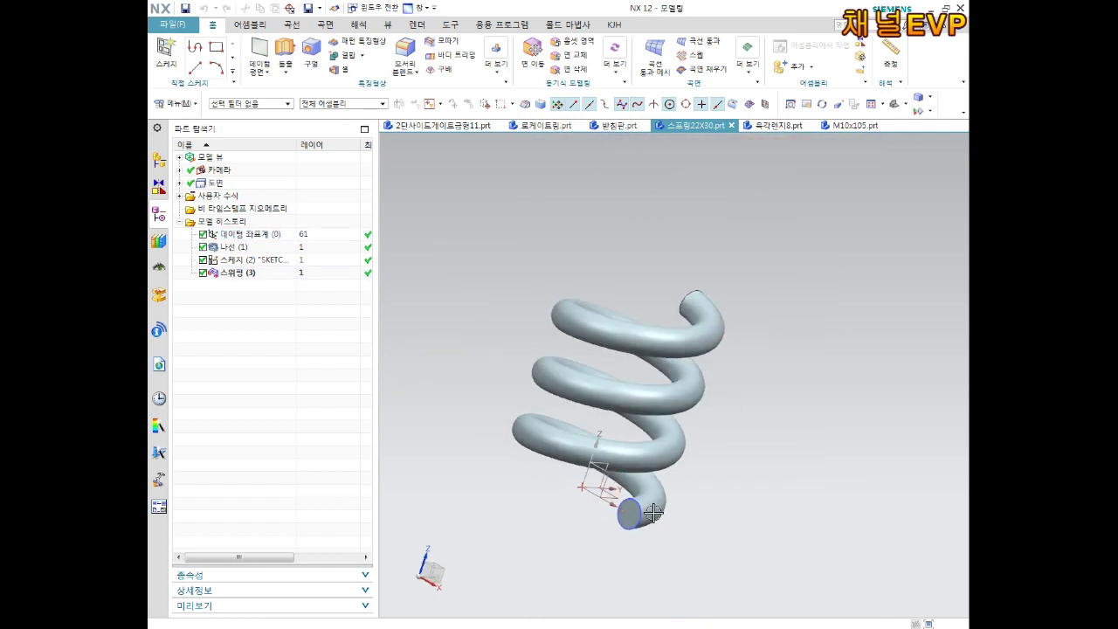
scroll(627, 520, up, 3)
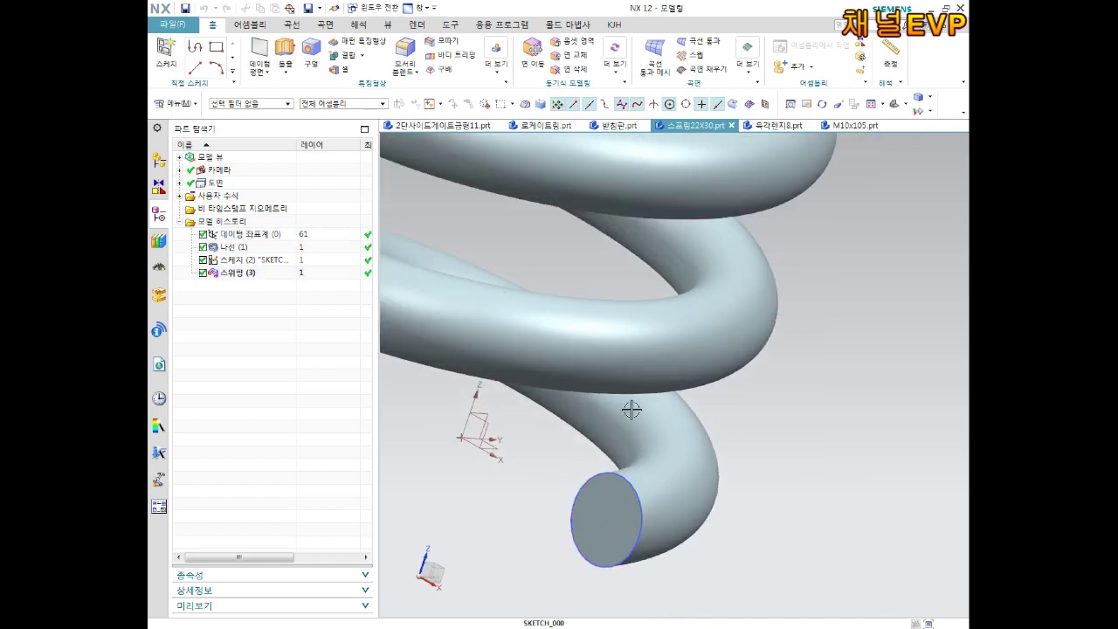
scroll(631, 409, down, 2)
scroll(620, 469, down, 2)
scroll(599, 369, down, 1)
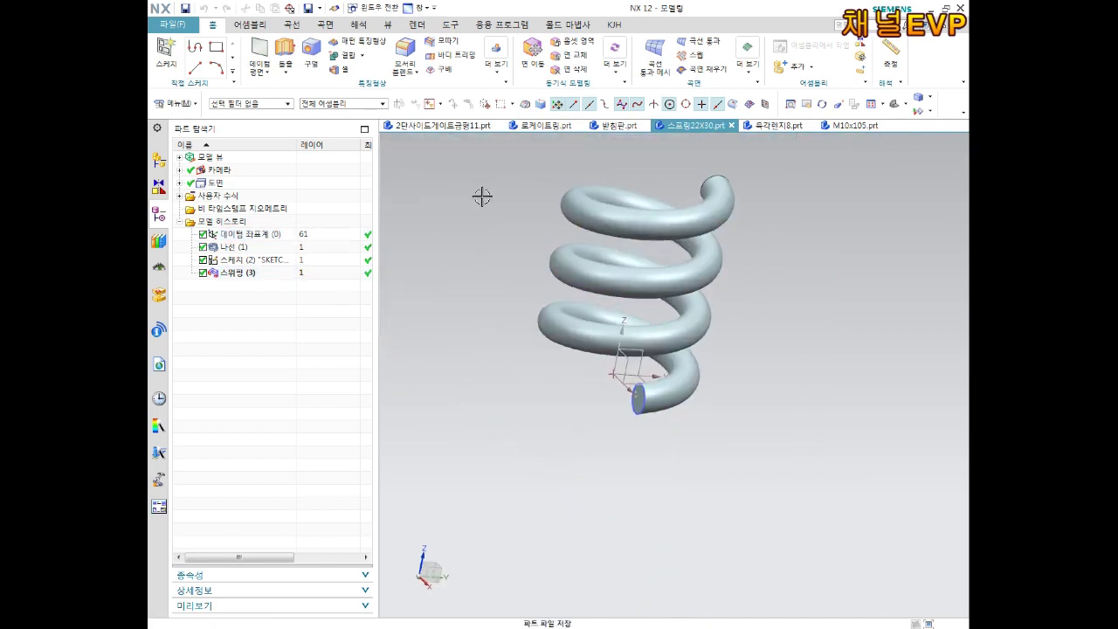
Return to 2단사이드게이트금형11.prt and orbit and zoom to the plates and return springs
click(453, 127)
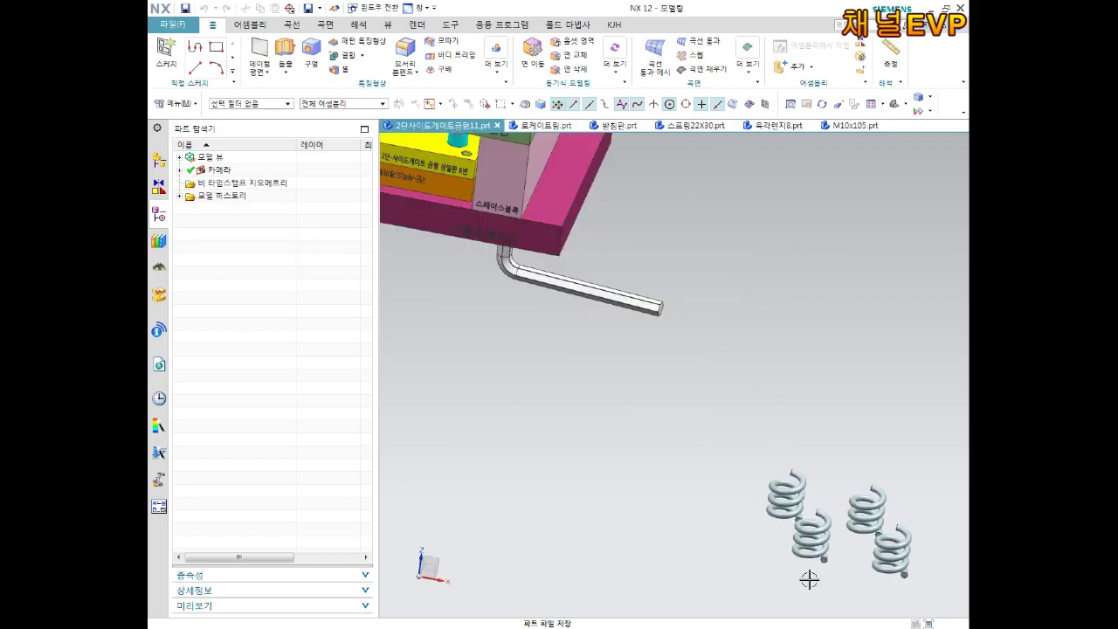
scroll(809, 579, up, 3)
scroll(816, 531, up, 2)
mouse_move(815, 531)
middle_down()
mouse_move(801, 492)
mouse_move(747, 496)
mouse_move(722, 517)
middle_up()
scroll(722, 516, down, 2)
scroll(722, 516, down, 2)
scroll(642, 569, up, 4)
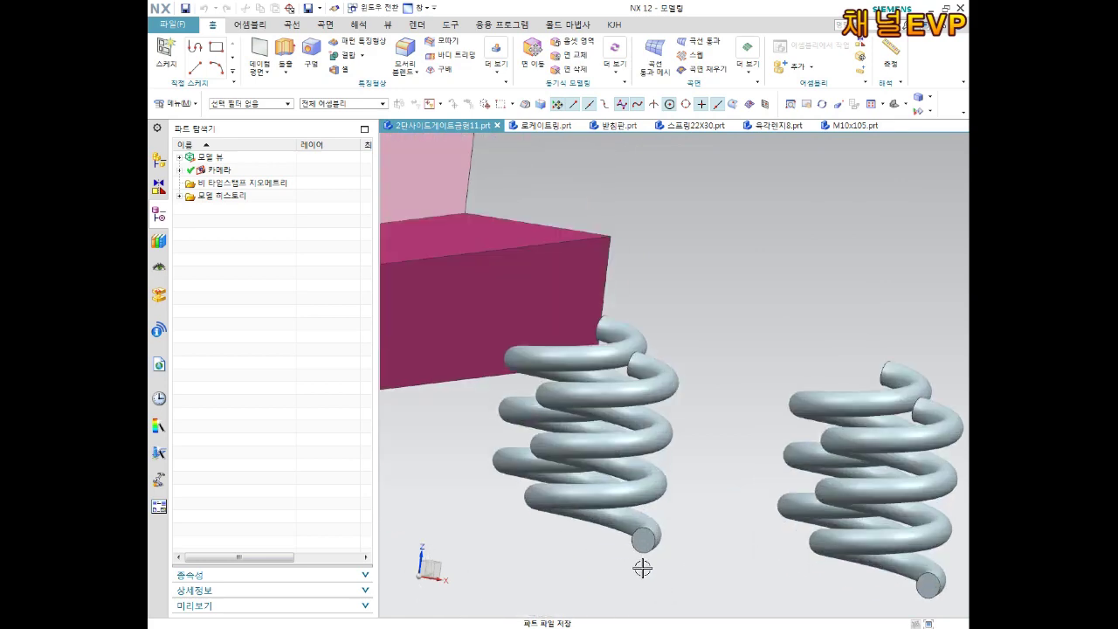
scroll(641, 568, down, 2)
scroll(642, 569, down, 2)
scroll(494, 373, up, 5)
mouse_move(542, 375)
middle_down()
mouse_move(494, 373)
mouse_move(506, 480)
mouse_move(748, 320)
middle_up()
scroll(747, 320, up, 3)
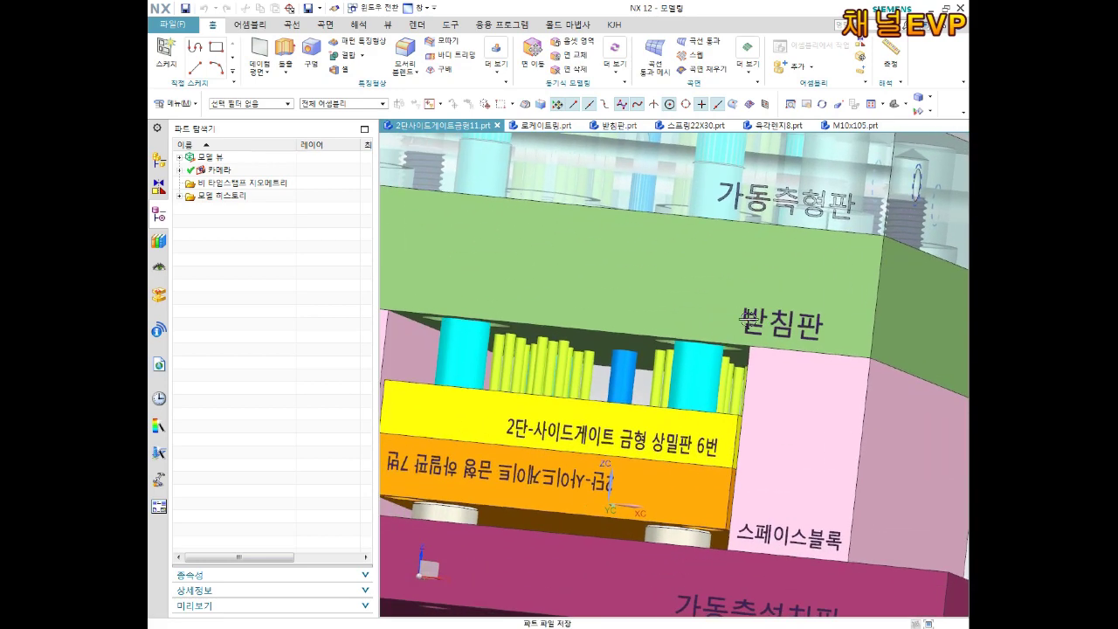
scroll(747, 320, down, 3)
scroll(641, 383, up, 3)
middle_drag(651, 384, 623, 414)
scroll(675, 364, down, 2)
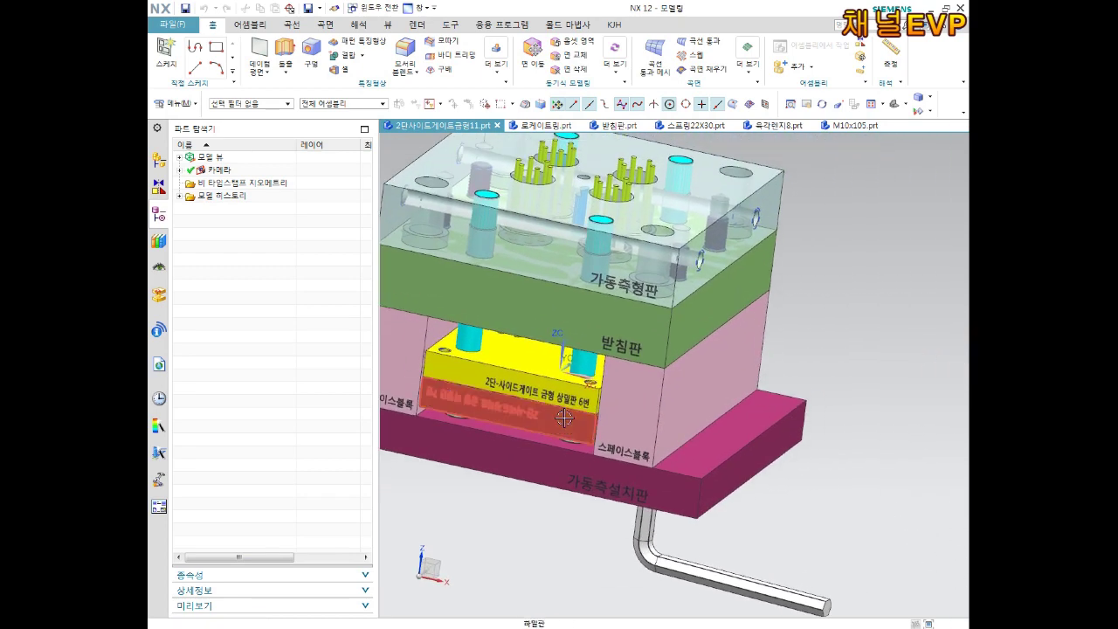
scroll(568, 420, down, 3)
shift+middle_drag(568, 420, 546, 367)
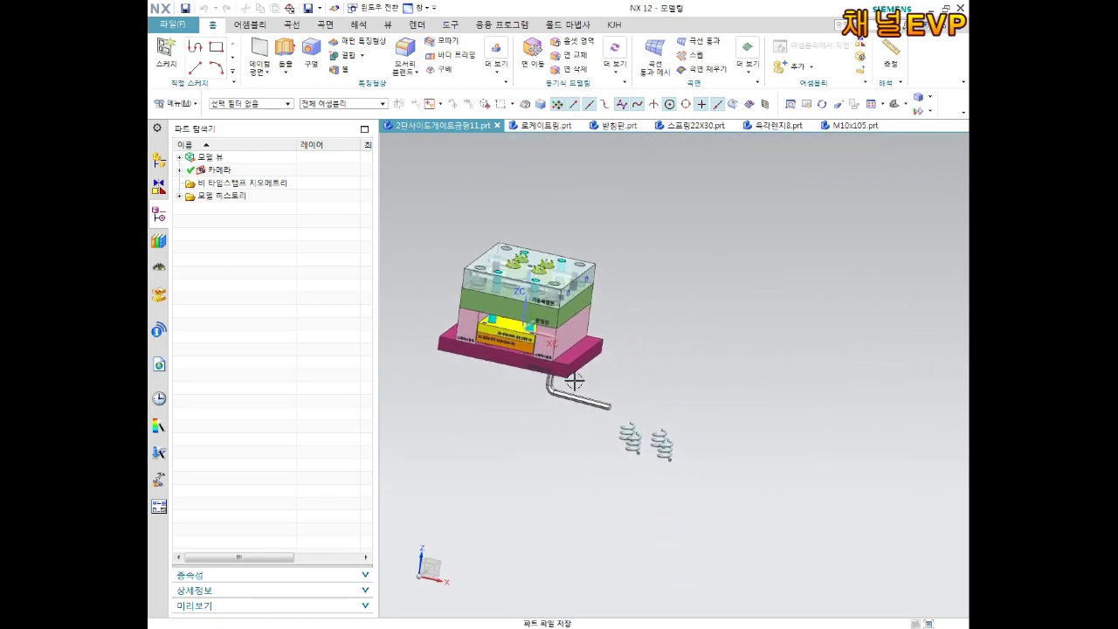
scroll(643, 452, up, 2)
scroll(644, 452, up, 1)
scroll(607, 417, down, 1)
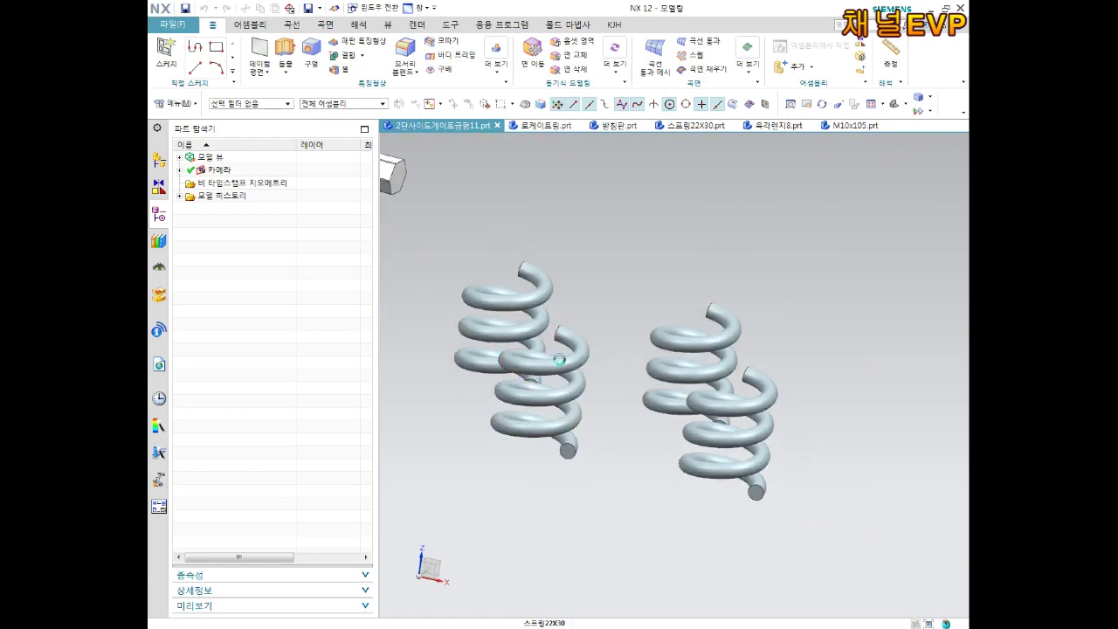
Switch the front-left and upper-left springs to the Entire Part reference set
click(560, 359)
right_click(560, 359)
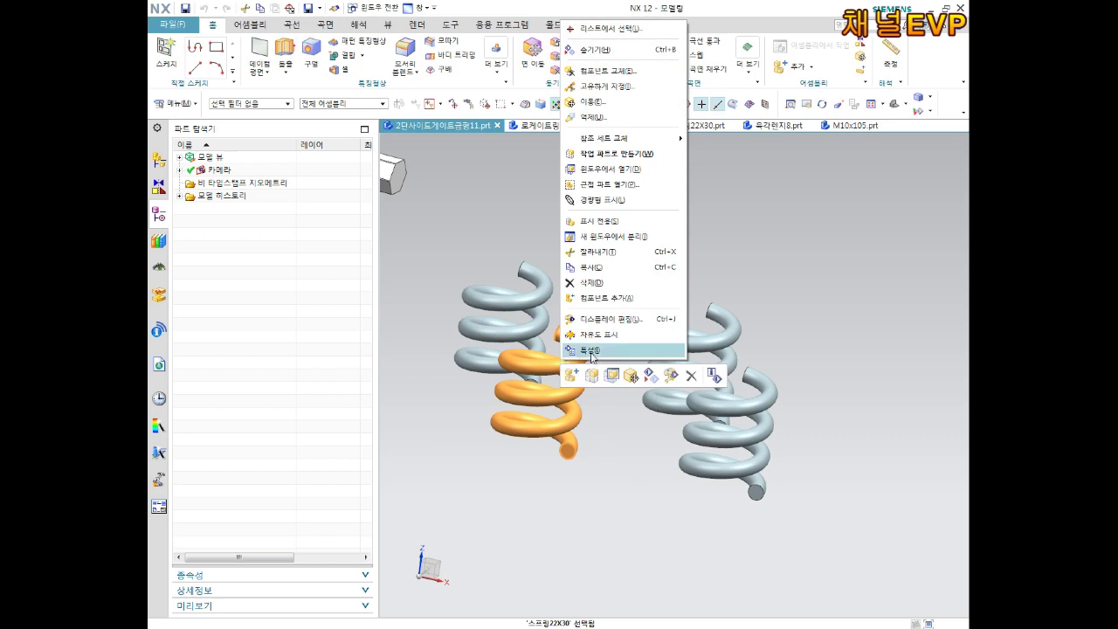
mouse_move(604, 138)
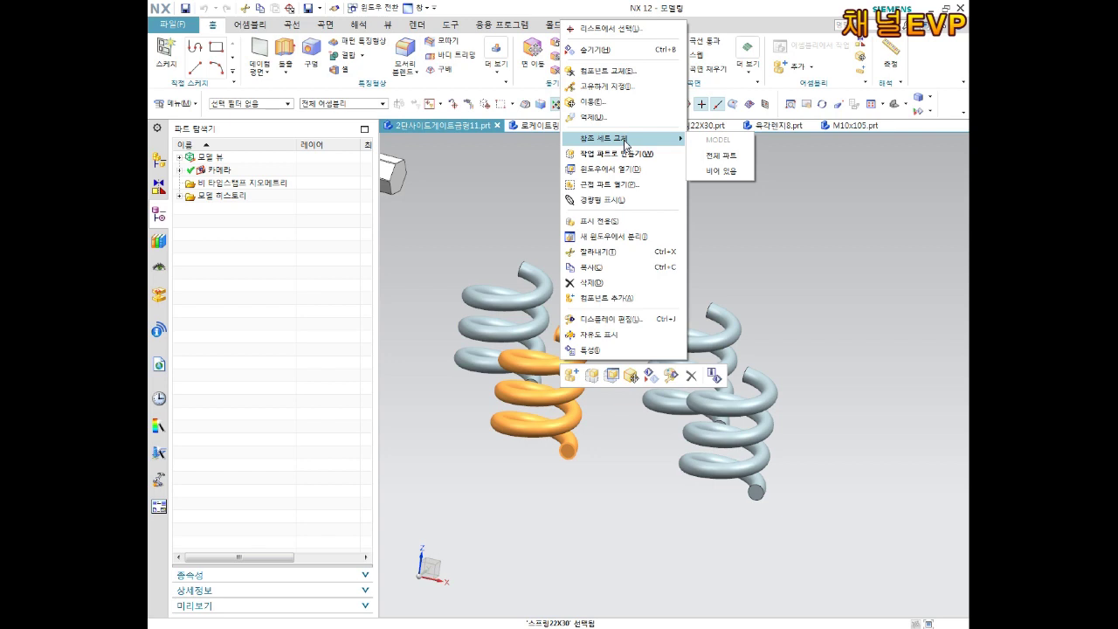
click(721, 154)
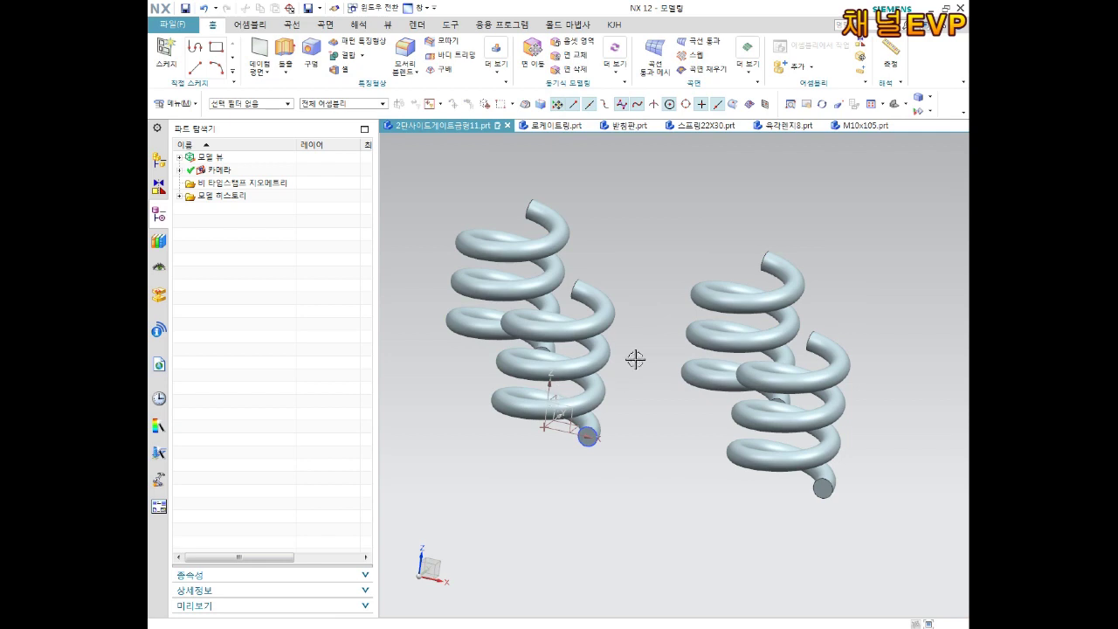
scroll(581, 362, down, 2)
click(519, 270)
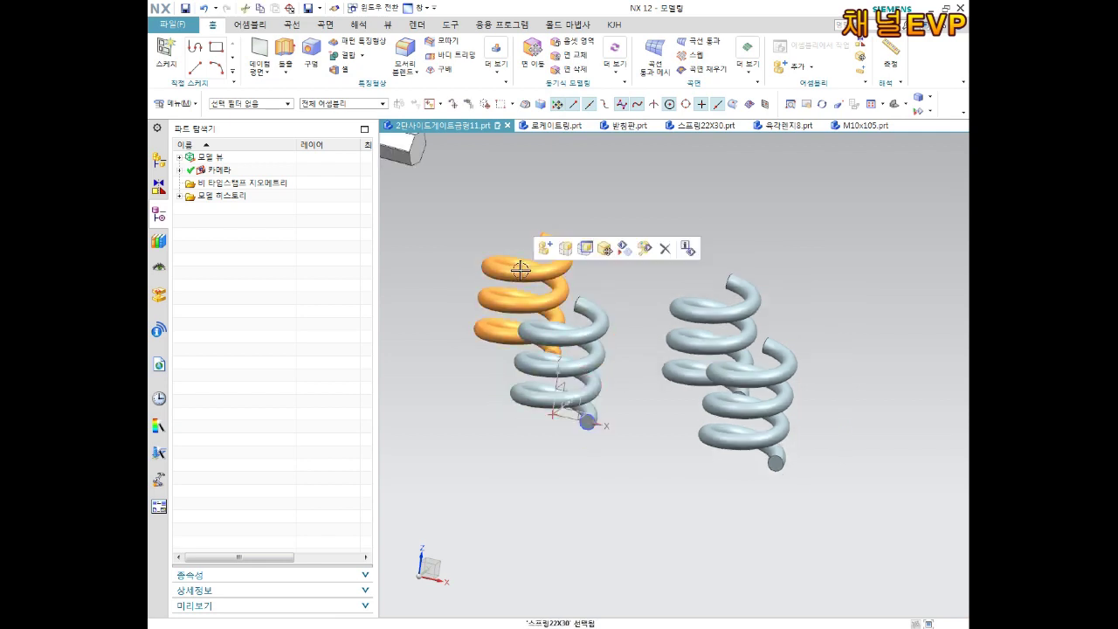
right_click(519, 270)
mouse_move(564, 389)
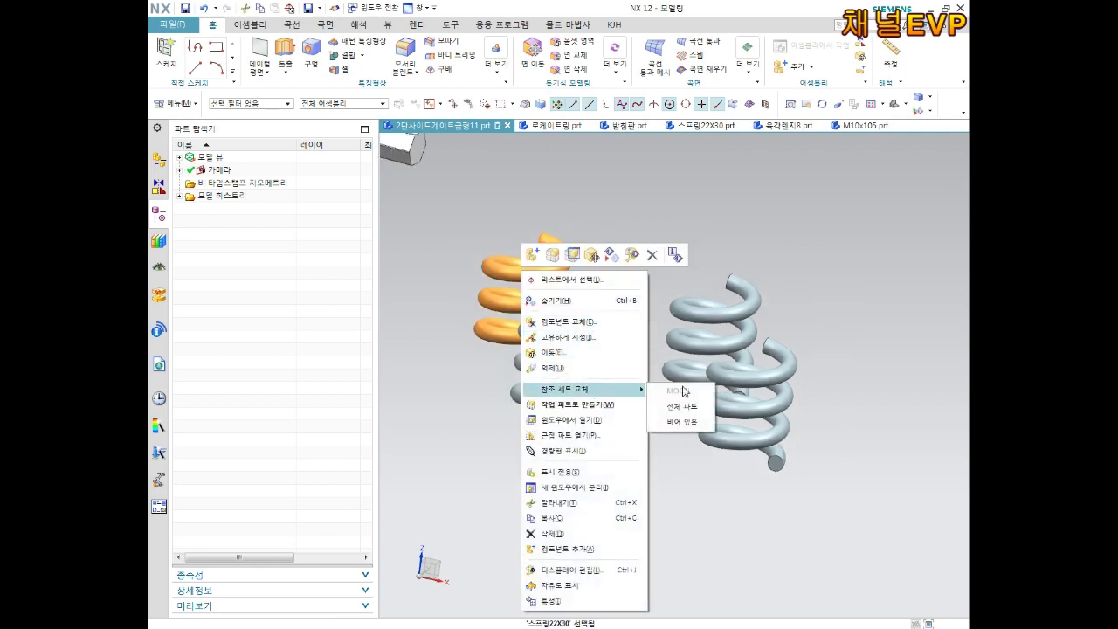
click(699, 408)
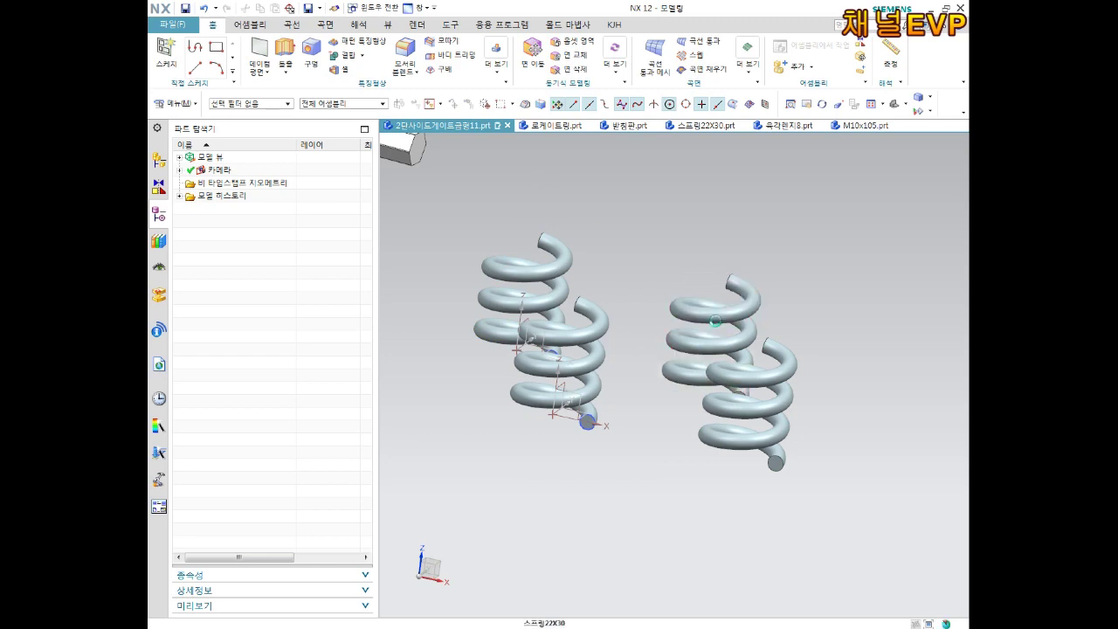
Set the right, inner-left and lower-left springs to the Entire Part or MODEL reference set
right_click(714, 321)
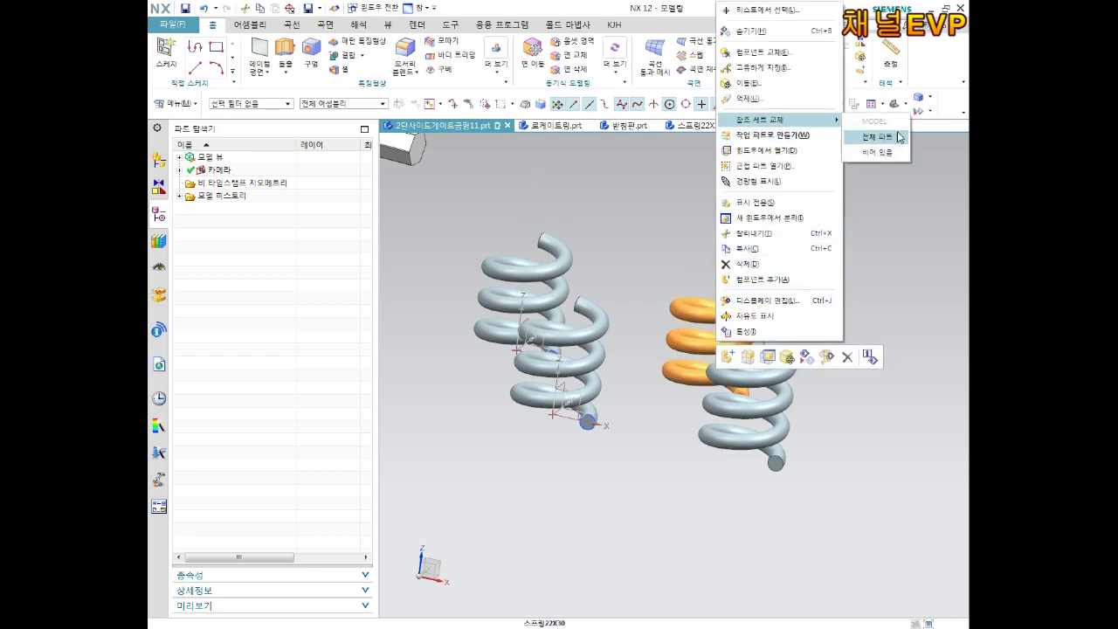
click(899, 137)
click(763, 385)
right_click(767, 382)
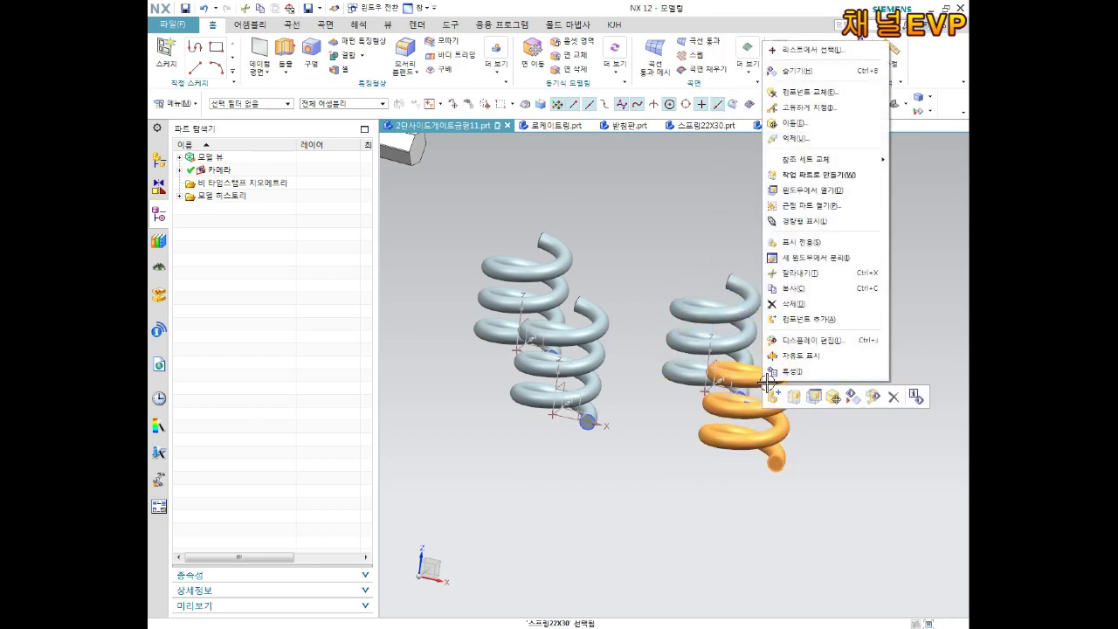
click(919, 182)
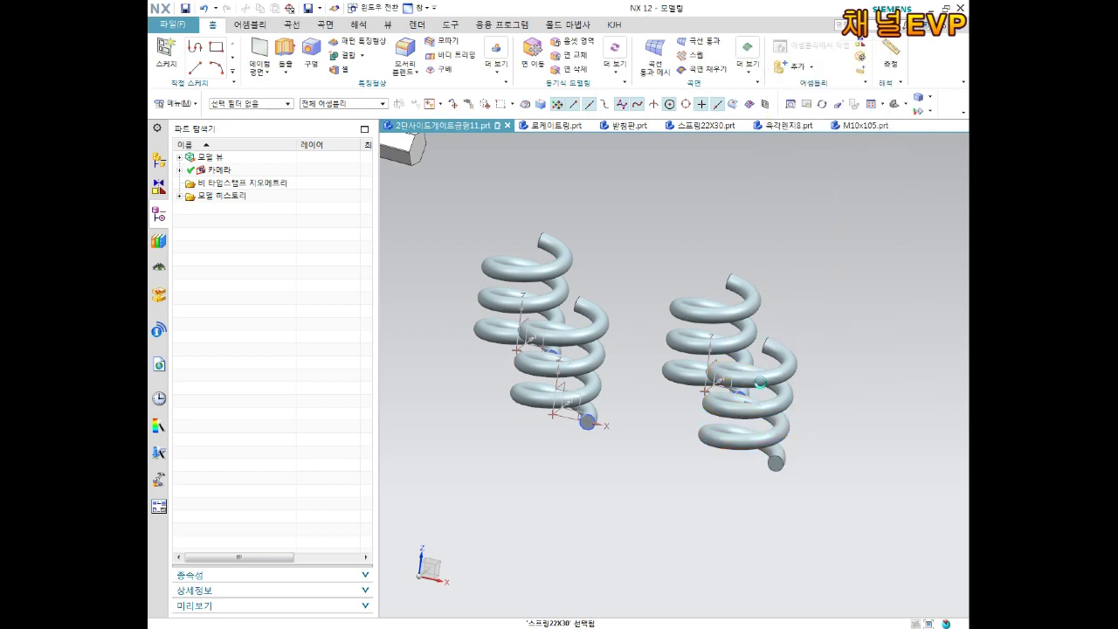
right_click(607, 498)
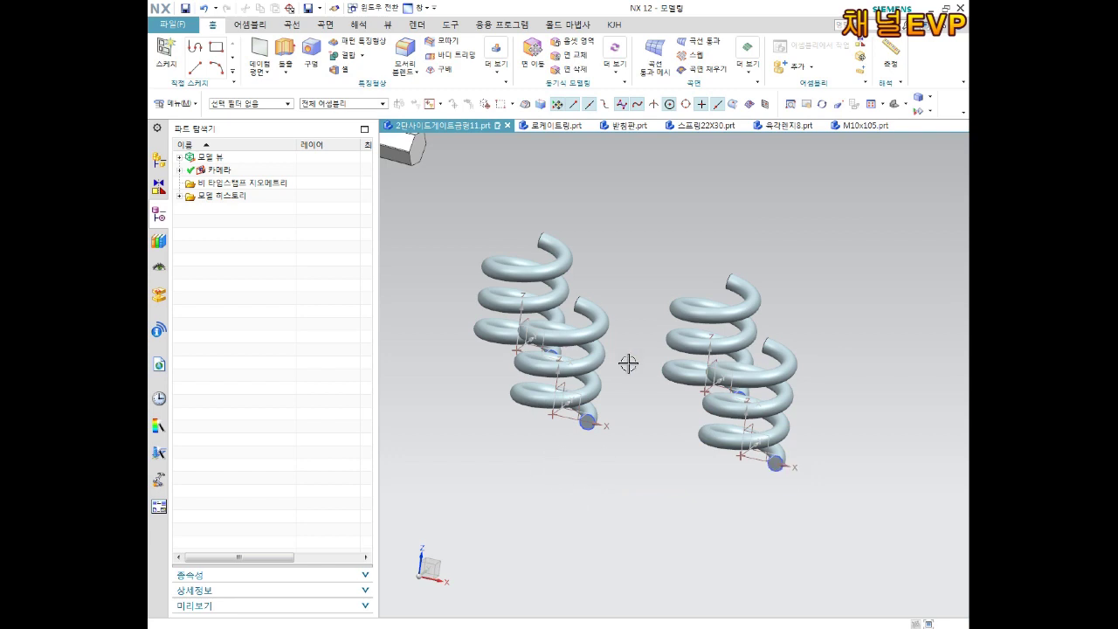
right_click(593, 336)
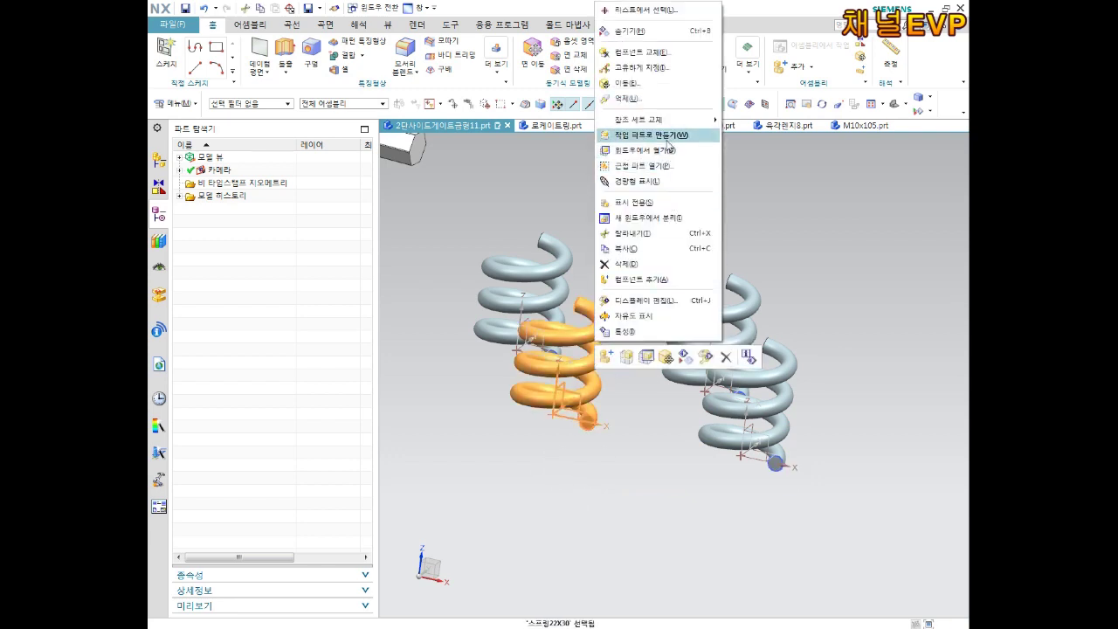
mouse_move(642, 120)
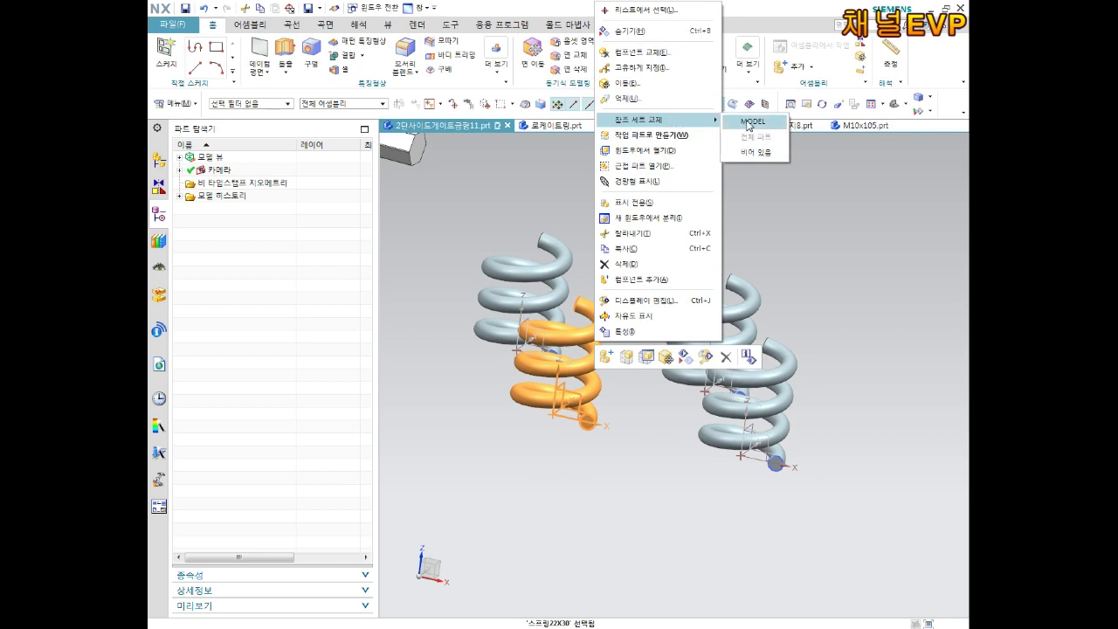
click(759, 126)
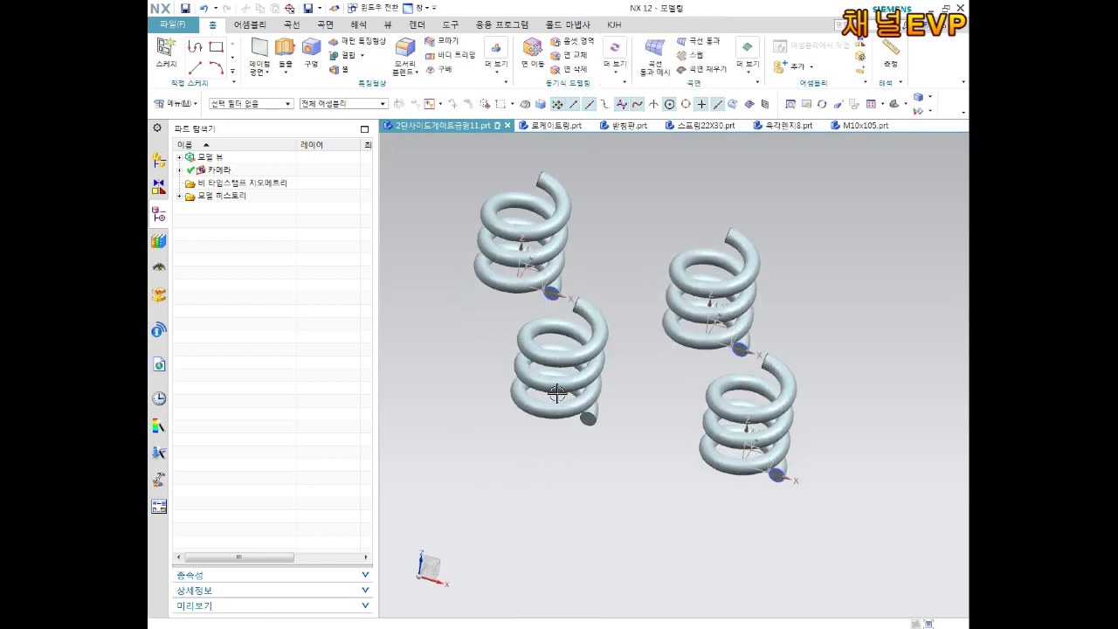
right_click(557, 361)
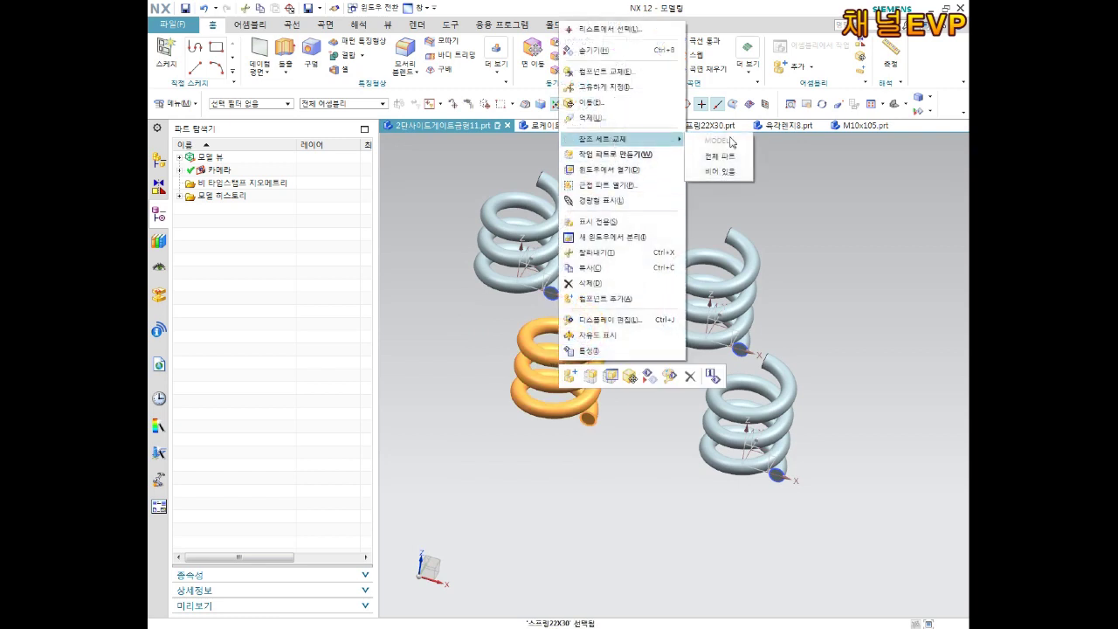
click(734, 159)
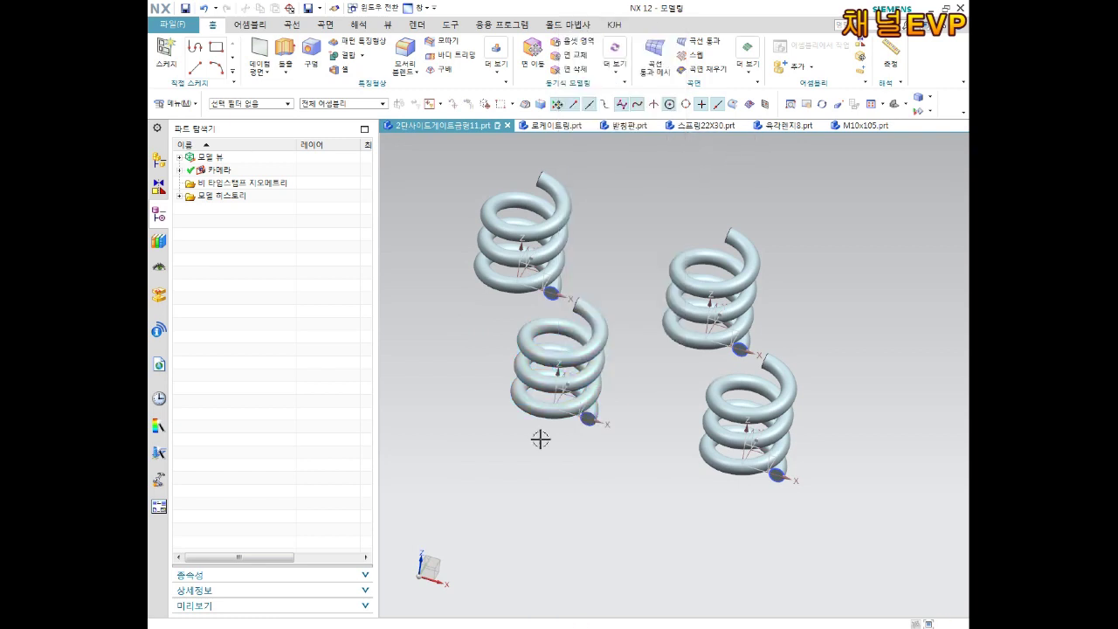
Hide the yellow ejector plate and 받침판 support plate with Ctrl+B, then undo it
scroll(511, 510, down, 5)
scroll(757, 407, down, 5)
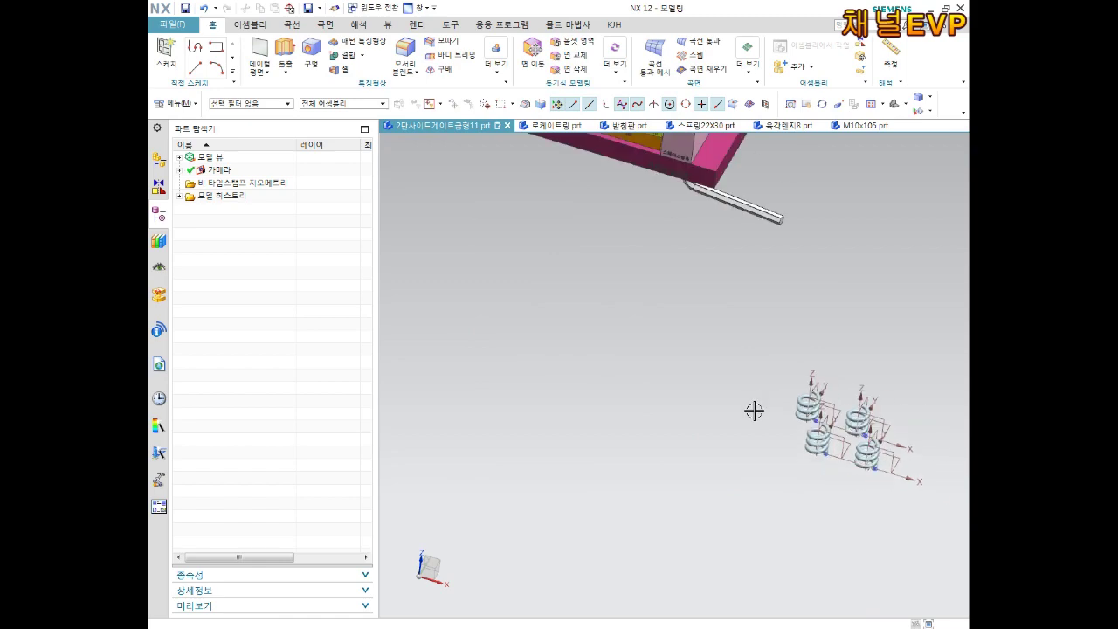
middle_drag(756, 407, 746, 267)
scroll(747, 267, up, 3)
scroll(681, 424, up, 4)
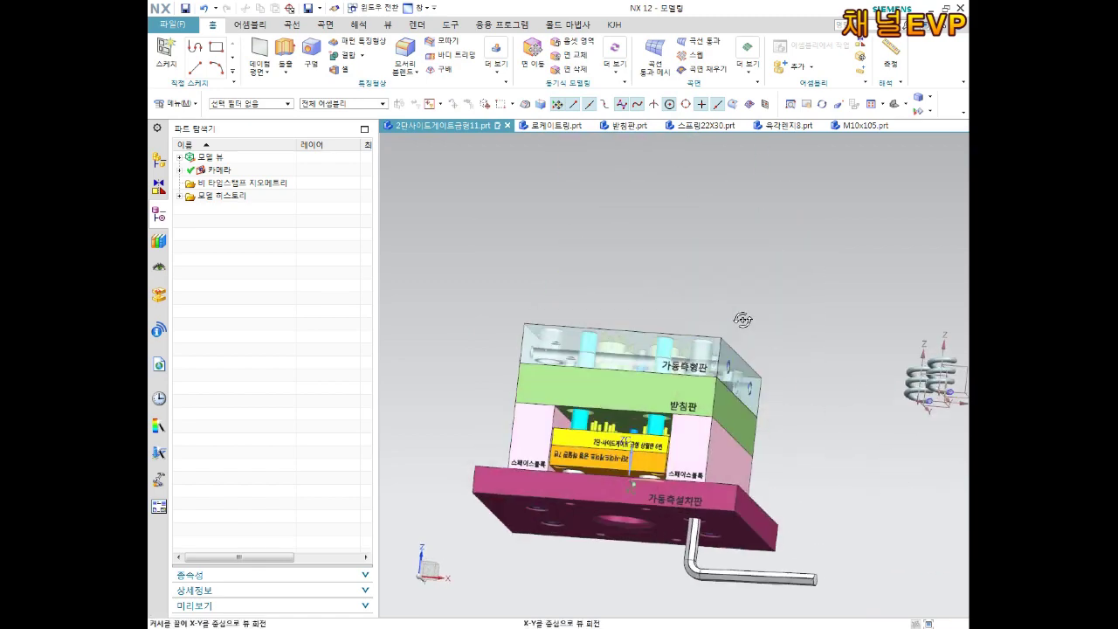
scroll(627, 495, up, 2)
scroll(627, 495, up, 3)
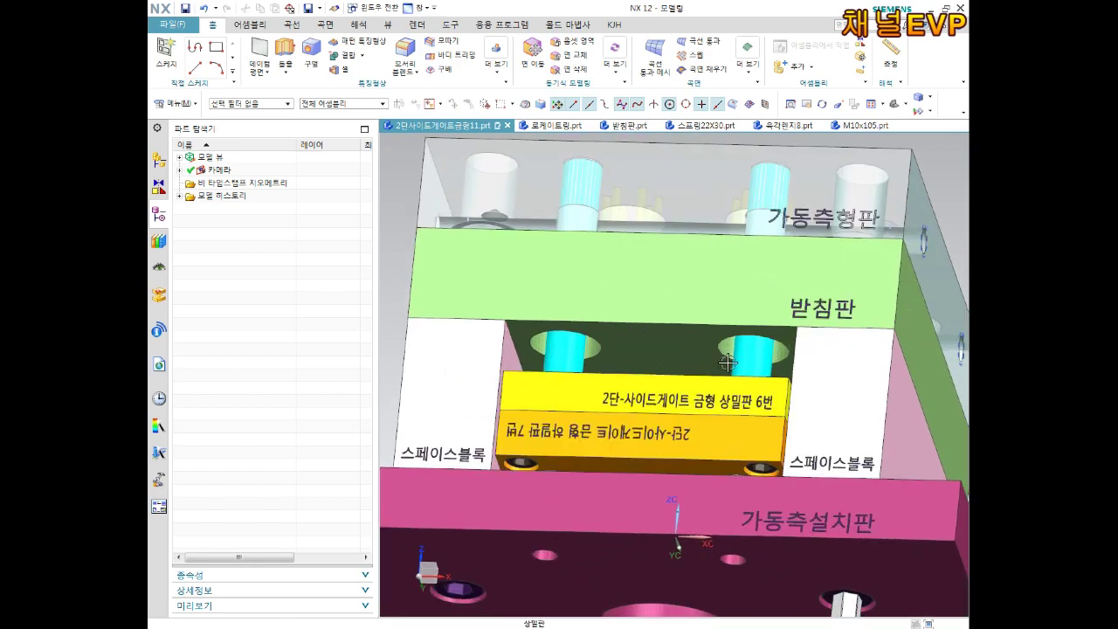
click(714, 400)
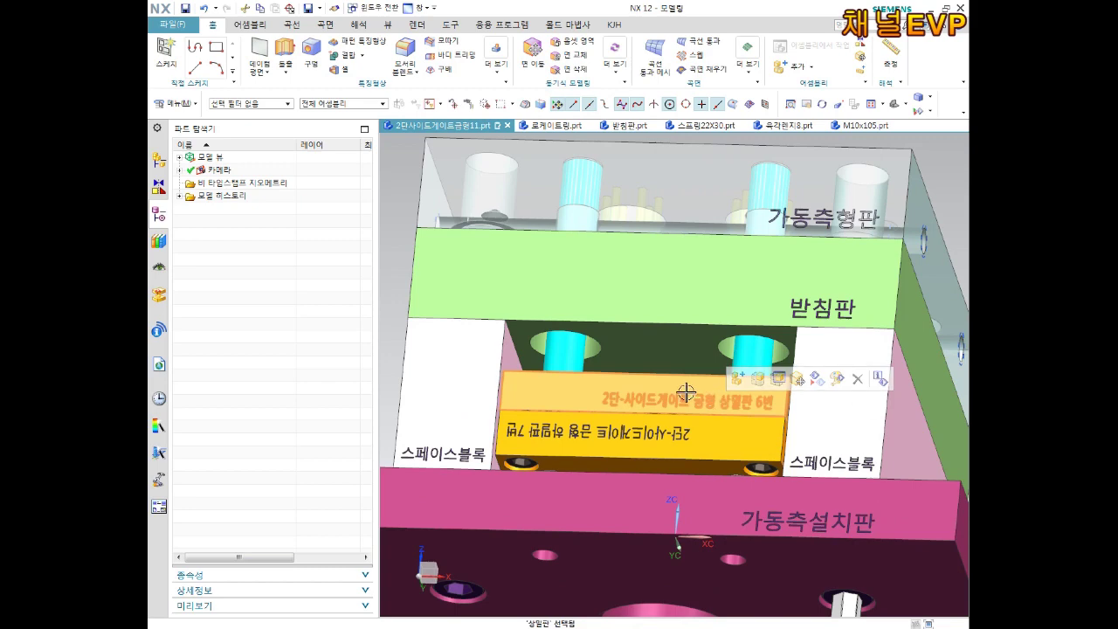
click(691, 390)
key(ctrl+b)
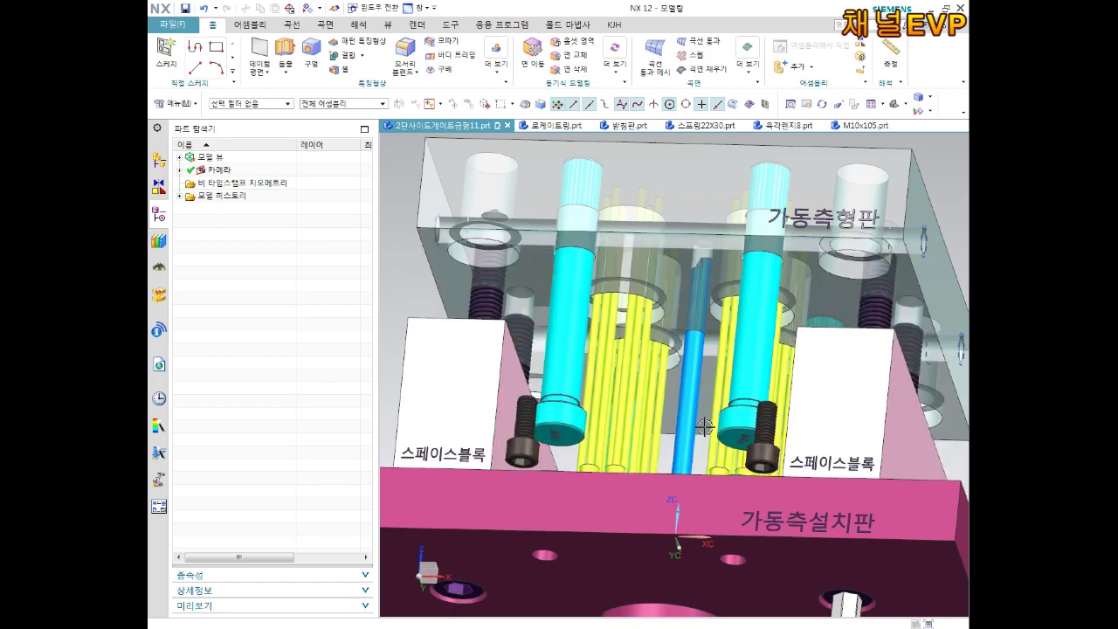
middle_drag(743, 421, 733, 447)
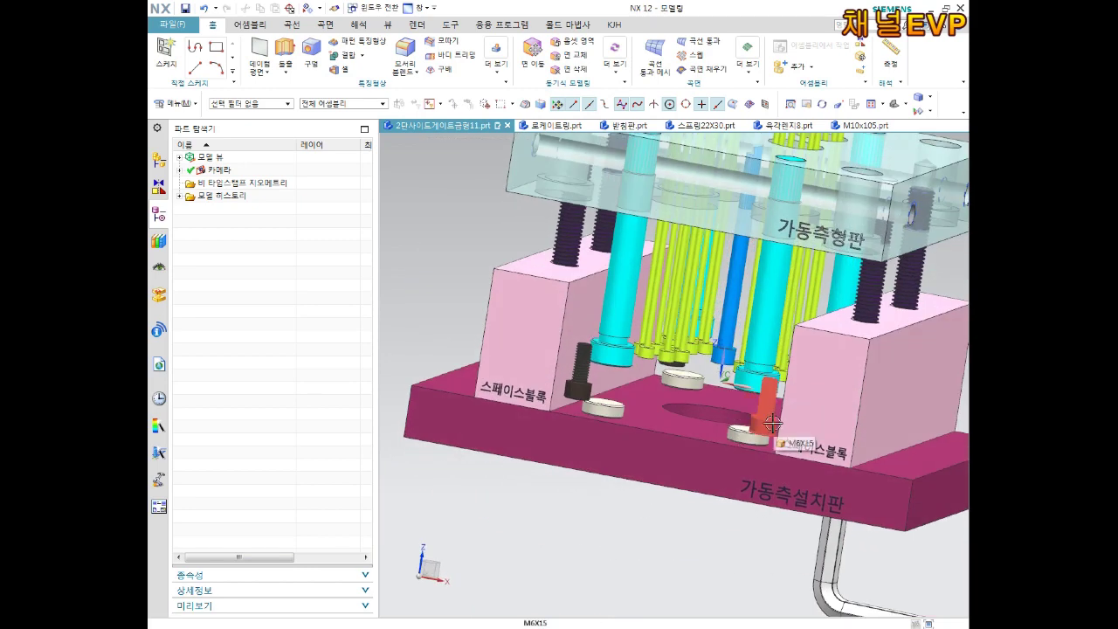
key(ctrl+z)
key(ctrl+z)
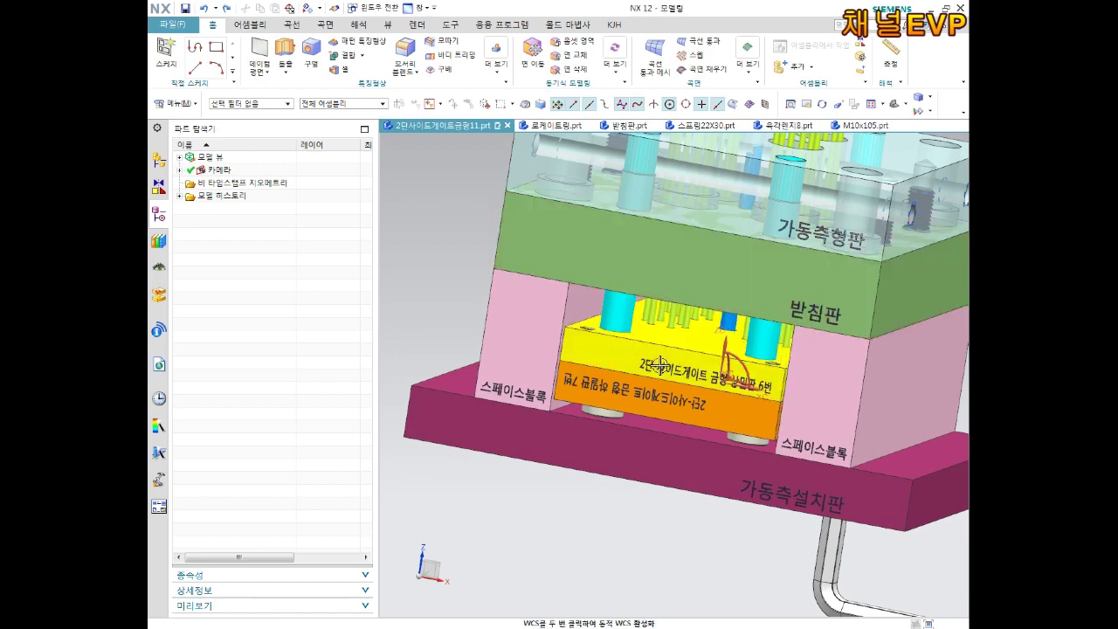
Hide the yellow and orange ejector plates and the 가동측설치판 clamp plate
click(709, 358)
key(ctrl+b)
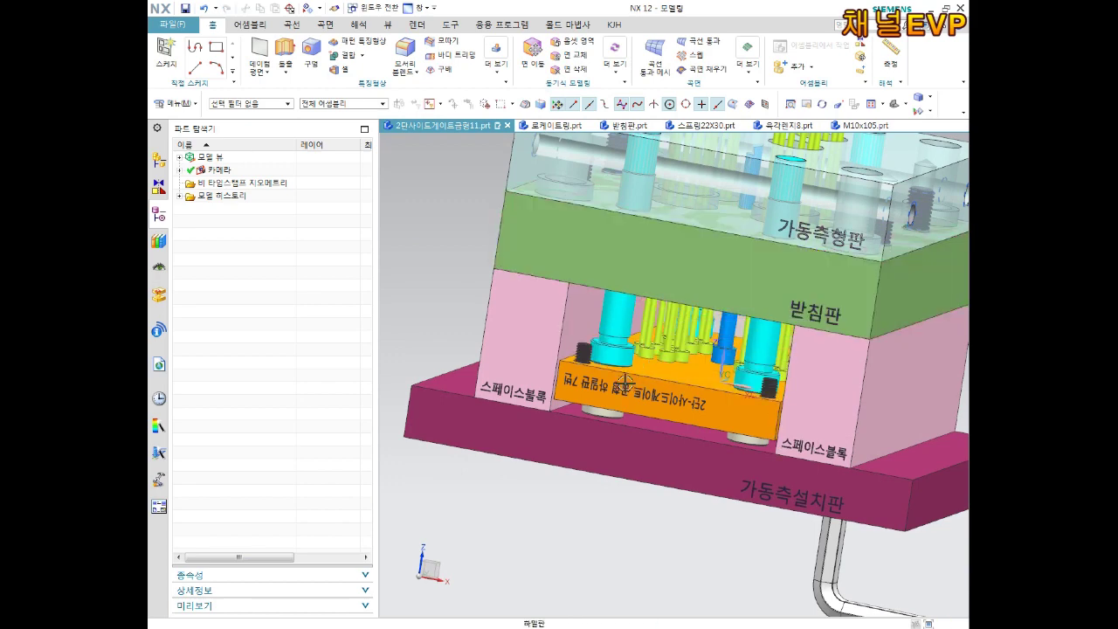
click(625, 383)
key(ctrl+b)
mouse_move(709, 417)
middle_down()
mouse_move(777, 364)
mouse_move(649, 476)
middle_up()
click(649, 476)
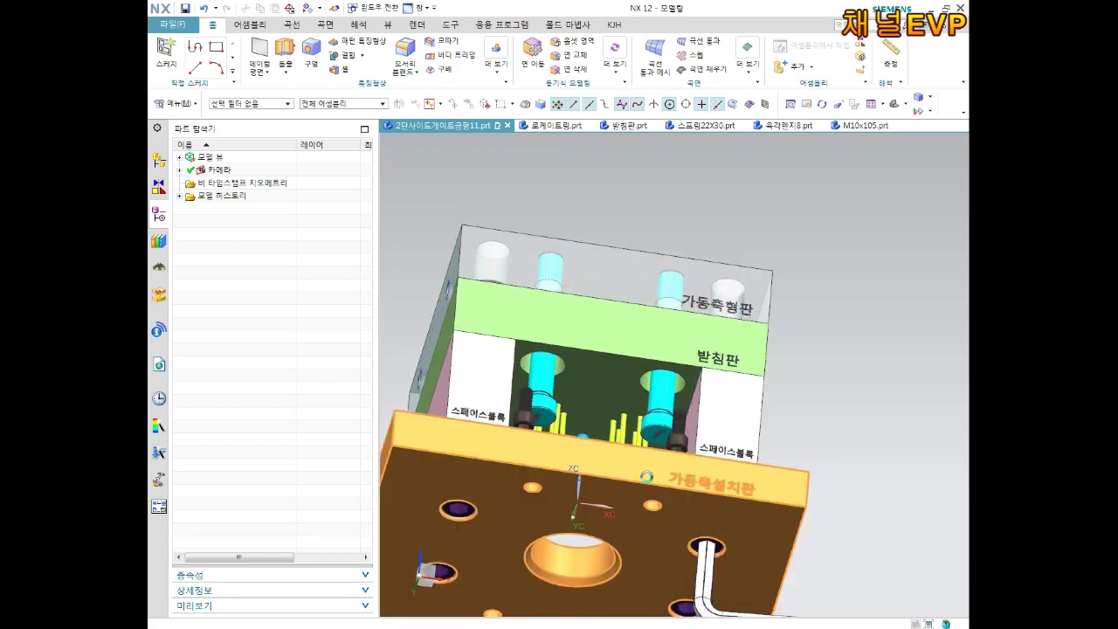
key(ctrl+b)
Inspect the exposed ejector pins and spacer block, then bring up the Assemblies tools
scroll(656, 446, up, 3)
scroll(668, 428, up, 1)
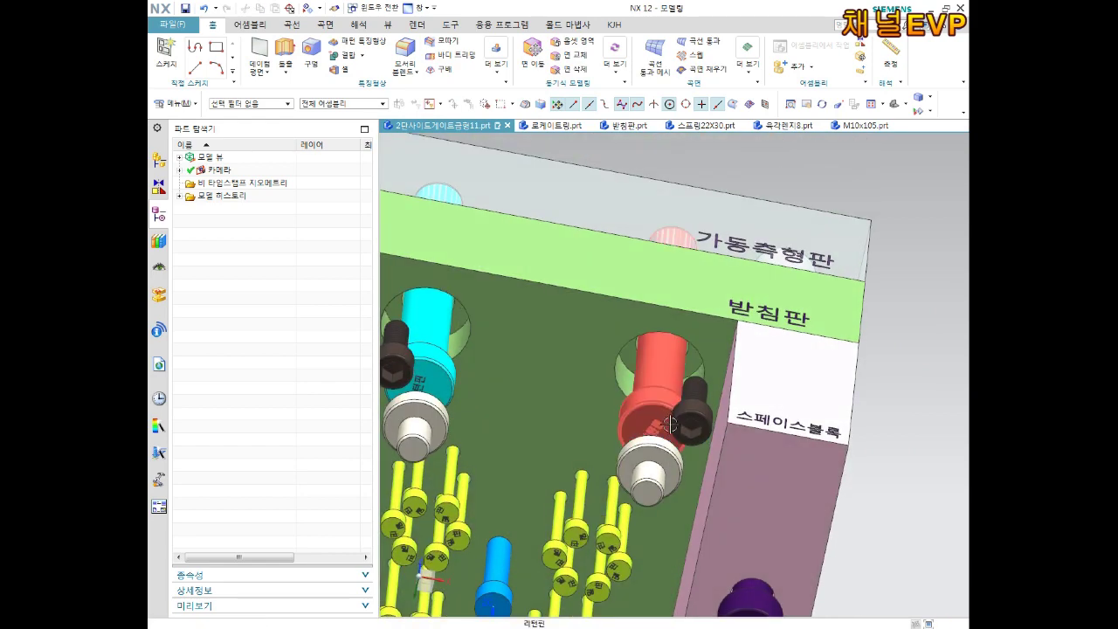
middle_drag(669, 424, 662, 472)
middle_drag(751, 406, 617, 418)
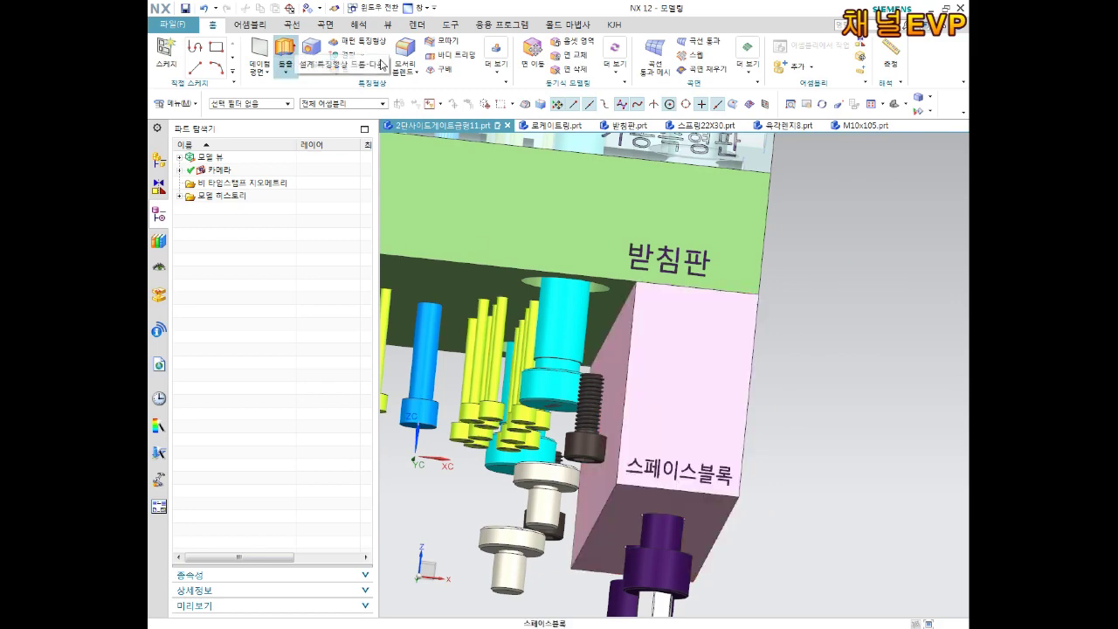
click(272, 25)
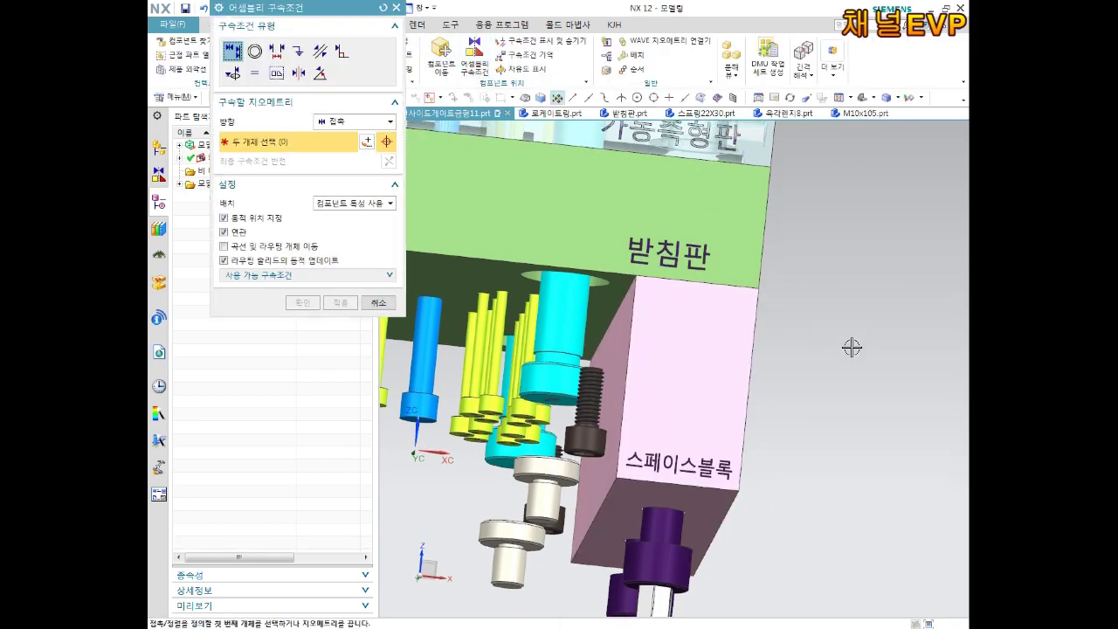
Zoom in on a coil spring and pick the return pin's centreline for alignment
scroll(852, 350, down, 5)
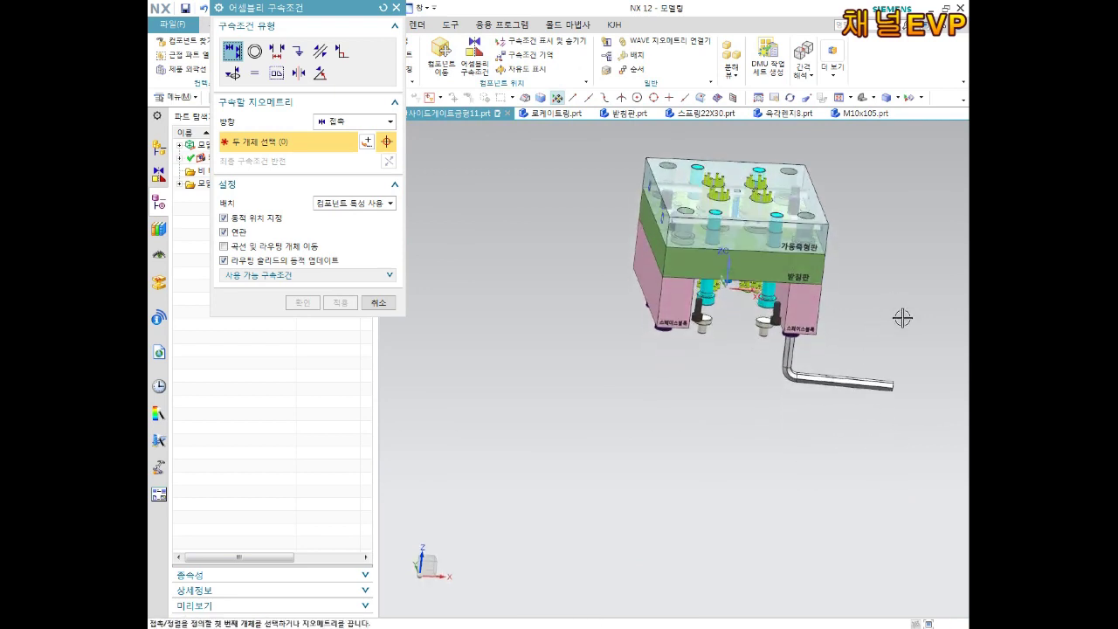
shift+middle_drag(897, 308, 690, 324)
scroll(901, 455, up, 5)
scroll(859, 466, up, 2)
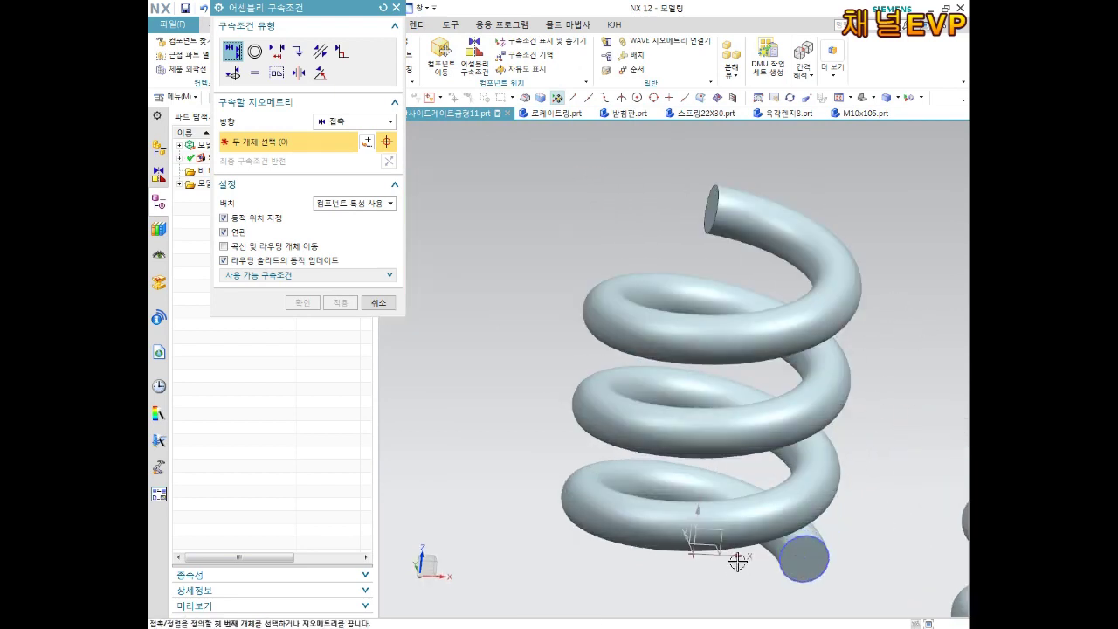
scroll(715, 511, up, 2)
scroll(714, 503, up, 1)
scroll(711, 532, up, 2)
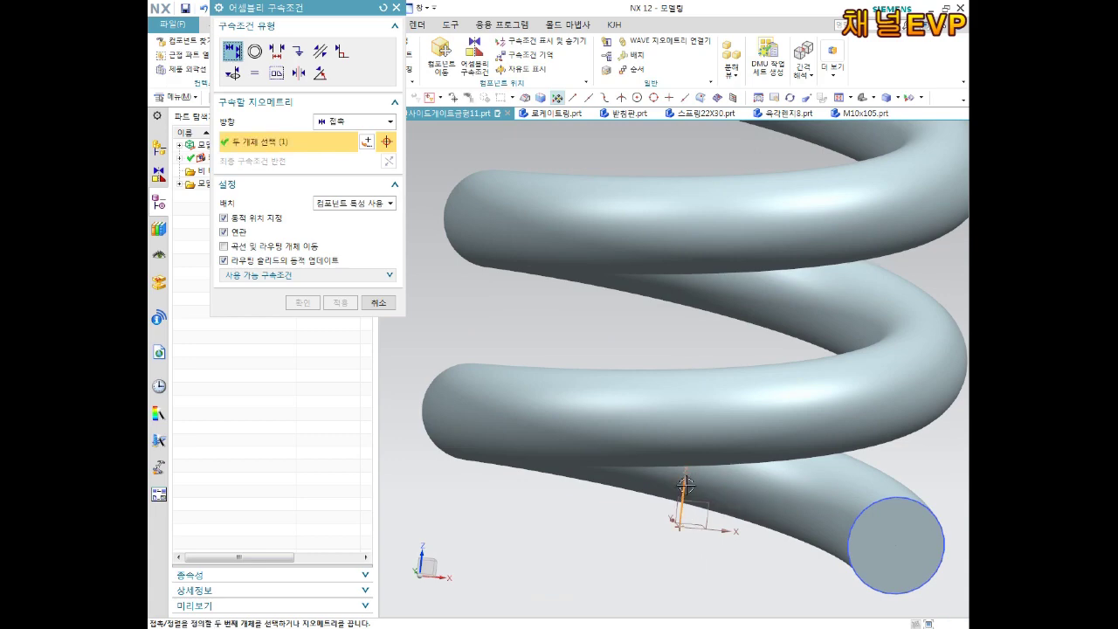
scroll(689, 492, down, 2)
scroll(699, 472, down, 3)
scroll(668, 459, up, 1)
scroll(629, 405, up, 1)
scroll(629, 403, up, 2)
scroll(664, 403, up, 1)
scroll(690, 405, up, 1)
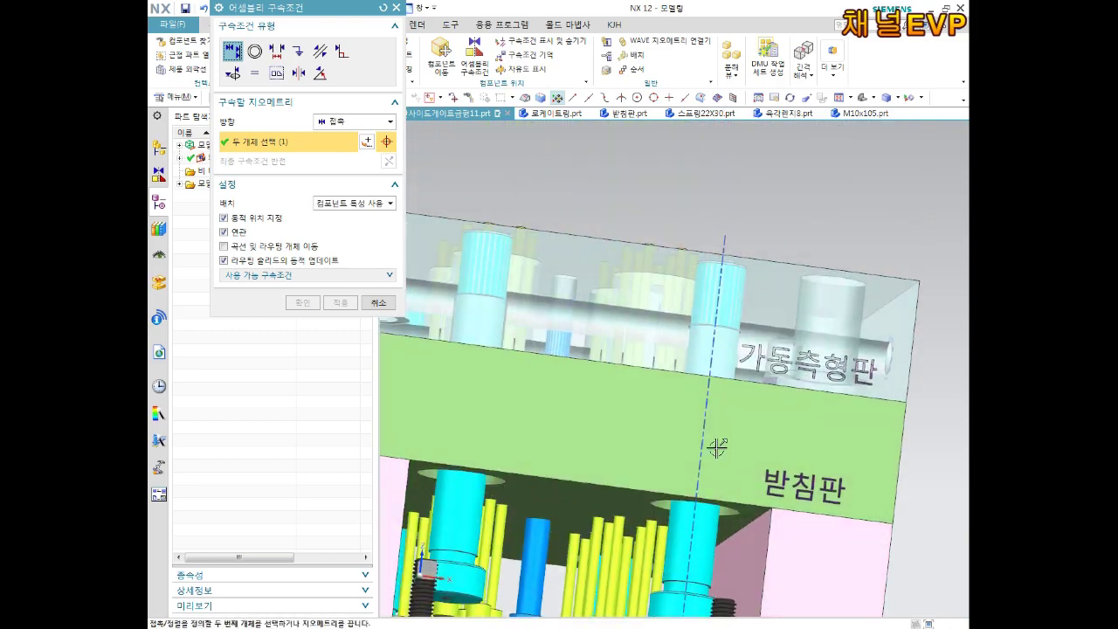
scroll(703, 404, up, 1)
scroll(703, 404, up, 2)
click(692, 398)
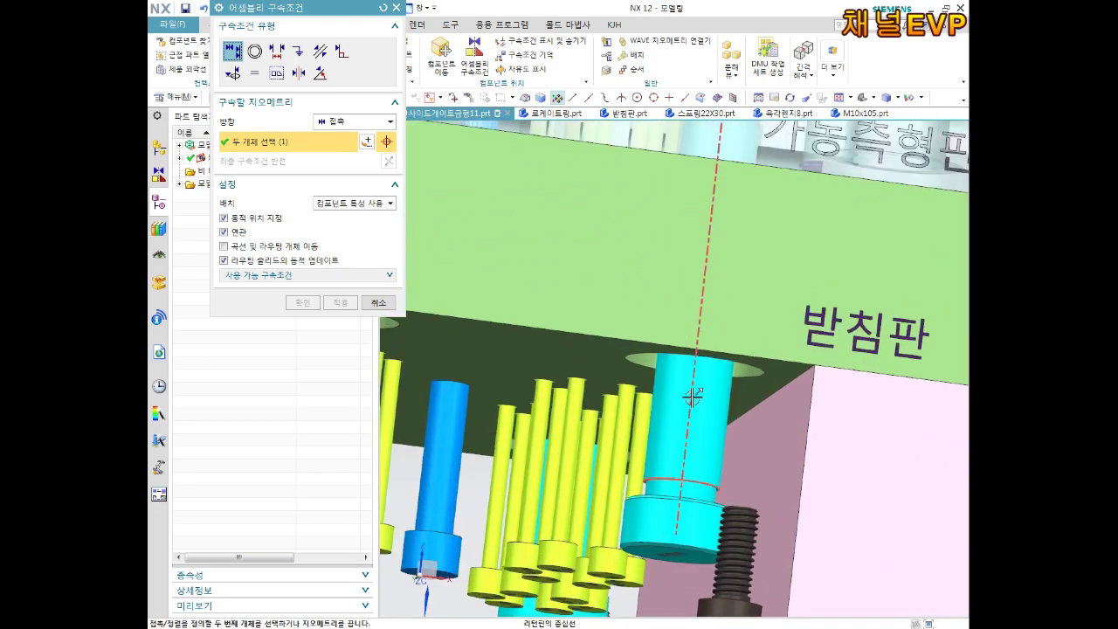
Touch the spring's end face to the 받침판 plate face around the cyan pin
scroll(692, 398, down, 3)
scroll(681, 411, down, 2)
scroll(664, 428, up, 2)
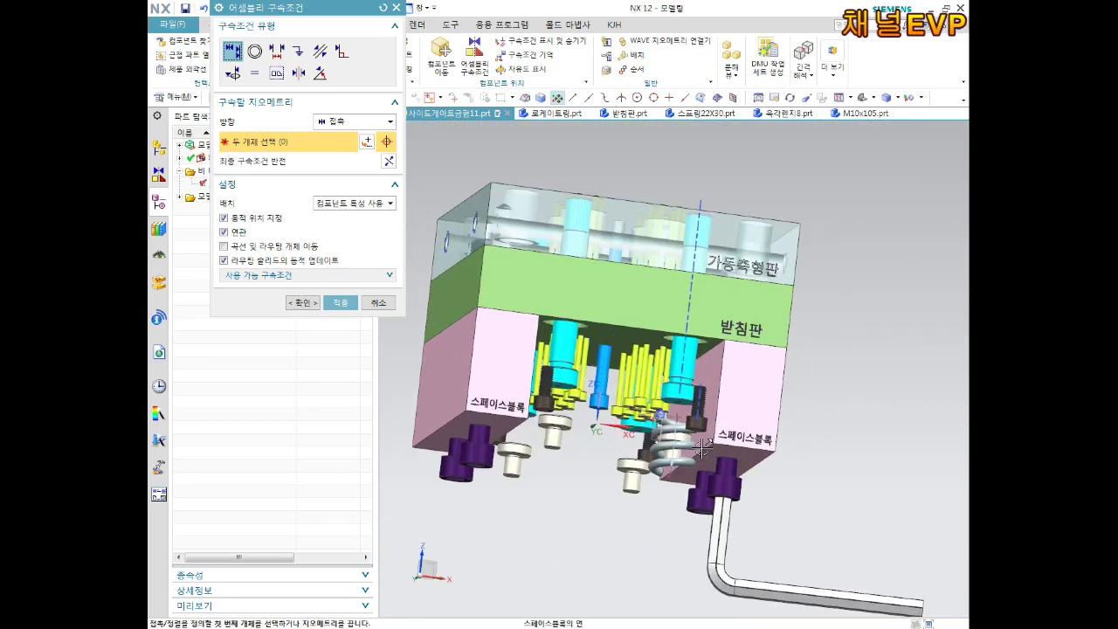
scroll(634, 440, up, 3)
scroll(614, 443, down, 1)
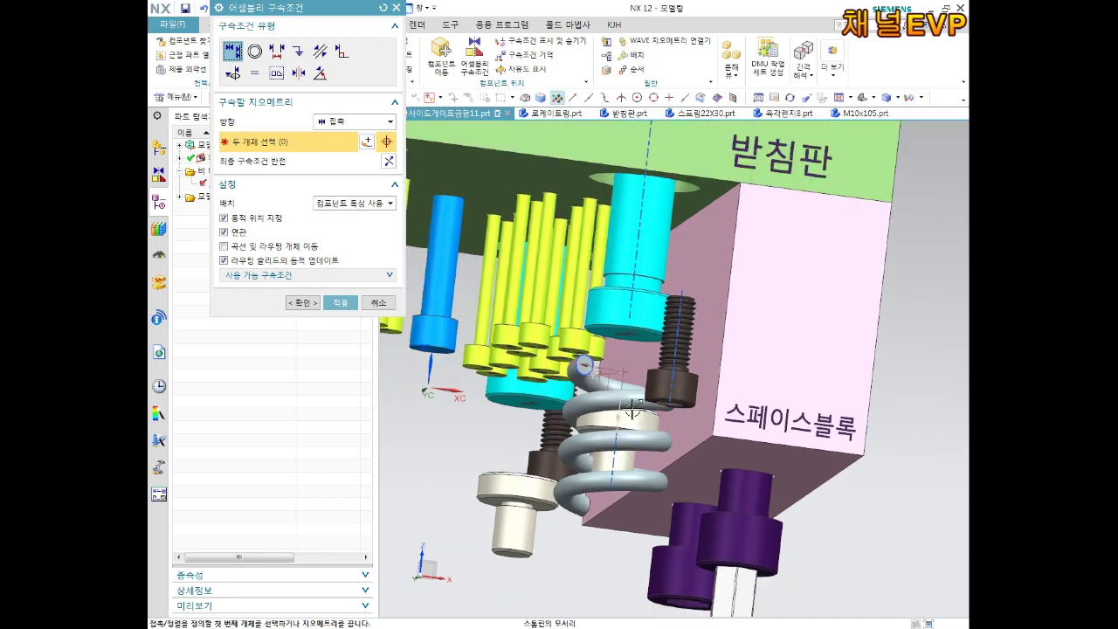
middle_drag(632, 413, 639, 212)
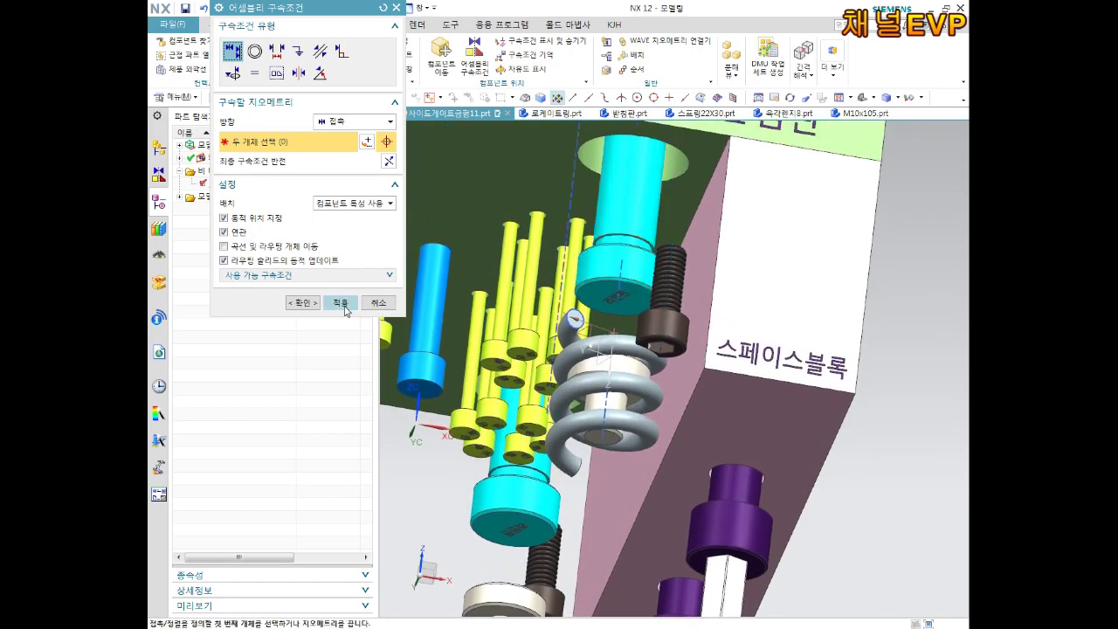
scroll(582, 302, up, 4)
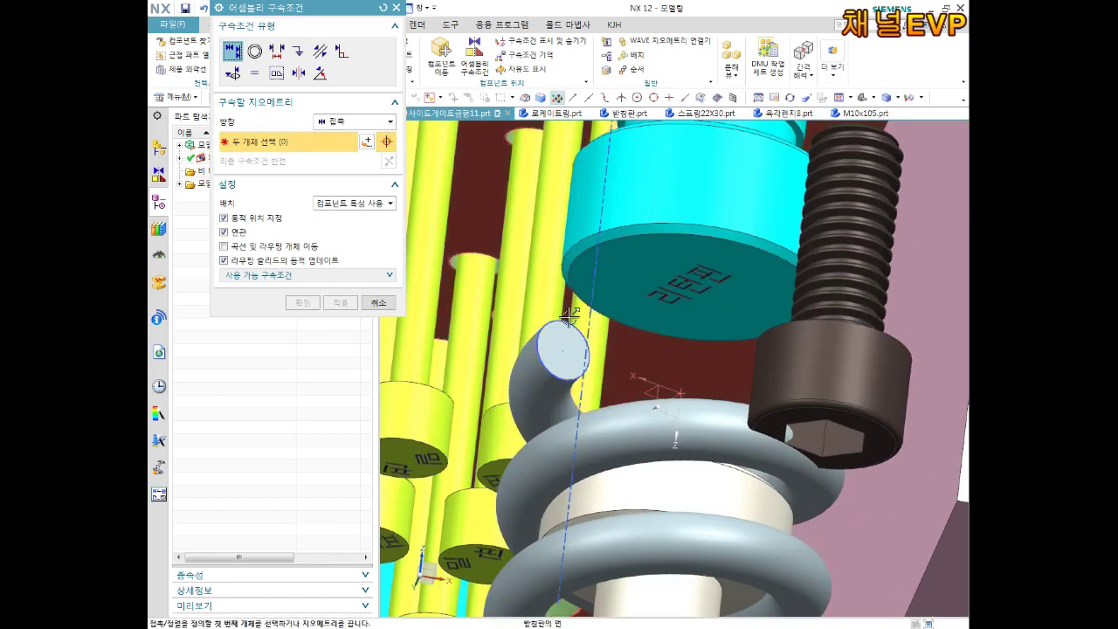
scroll(565, 316, up, 3)
scroll(576, 316, up, 3)
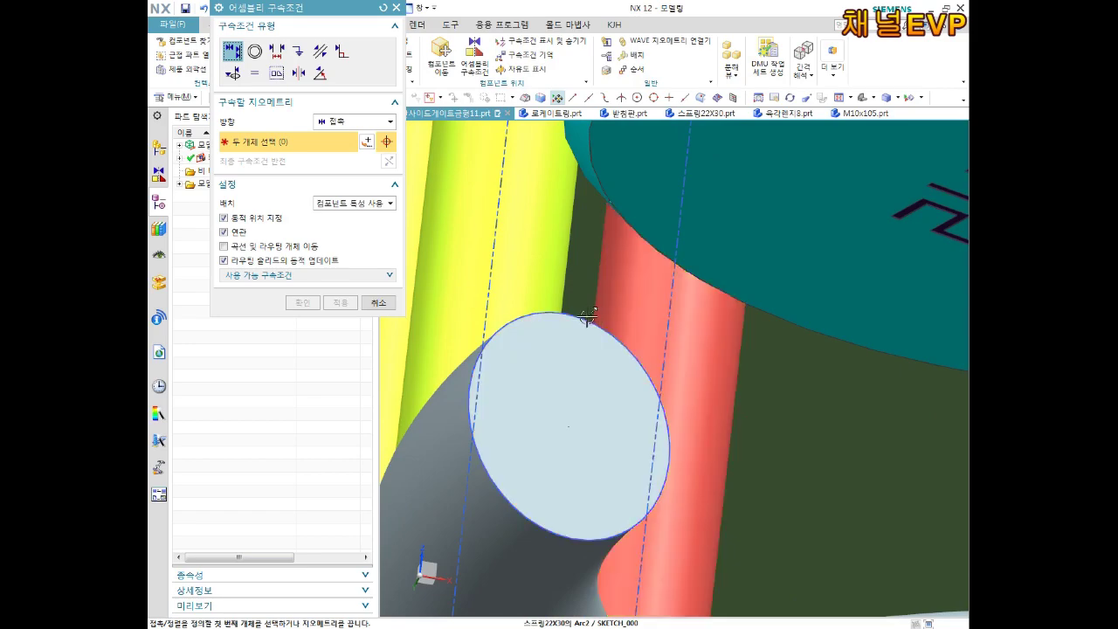
scroll(626, 331, down, 3)
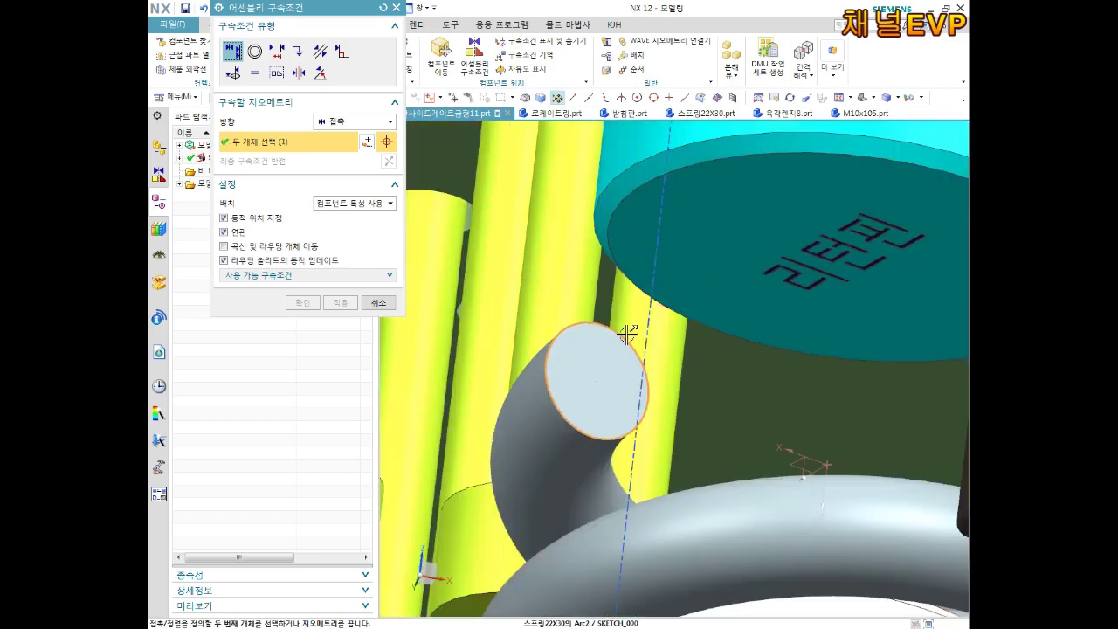
scroll(626, 331, down, 3)
middle_drag(626, 330, 674, 267)
scroll(673, 268, up, 2)
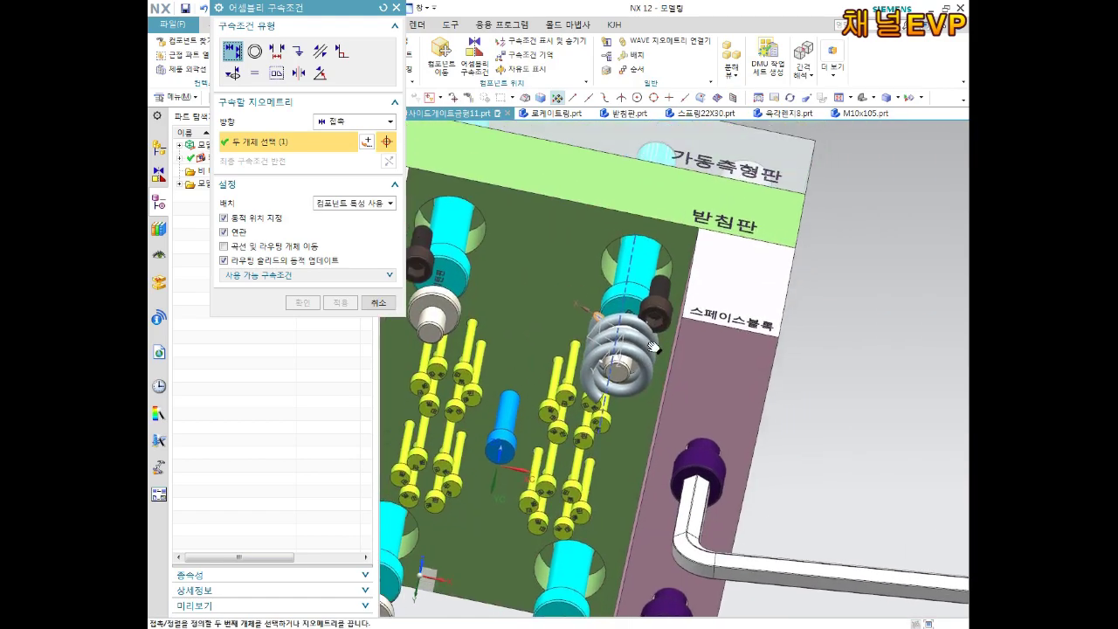
scroll(664, 262, up, 2)
scroll(612, 271, up, 2)
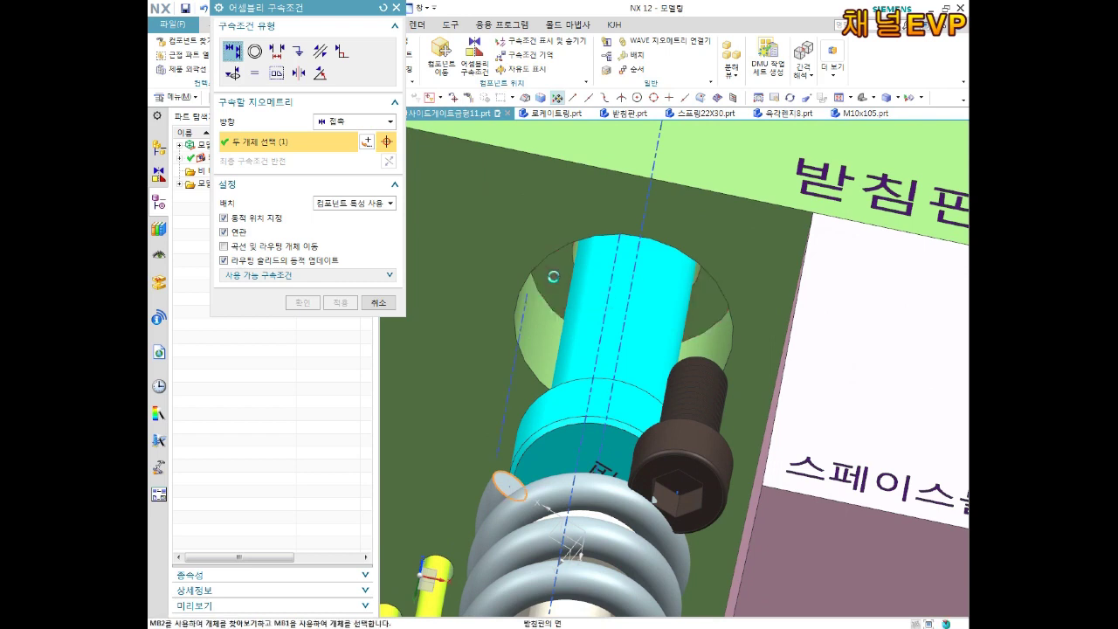
click(557, 277)
click(616, 284)
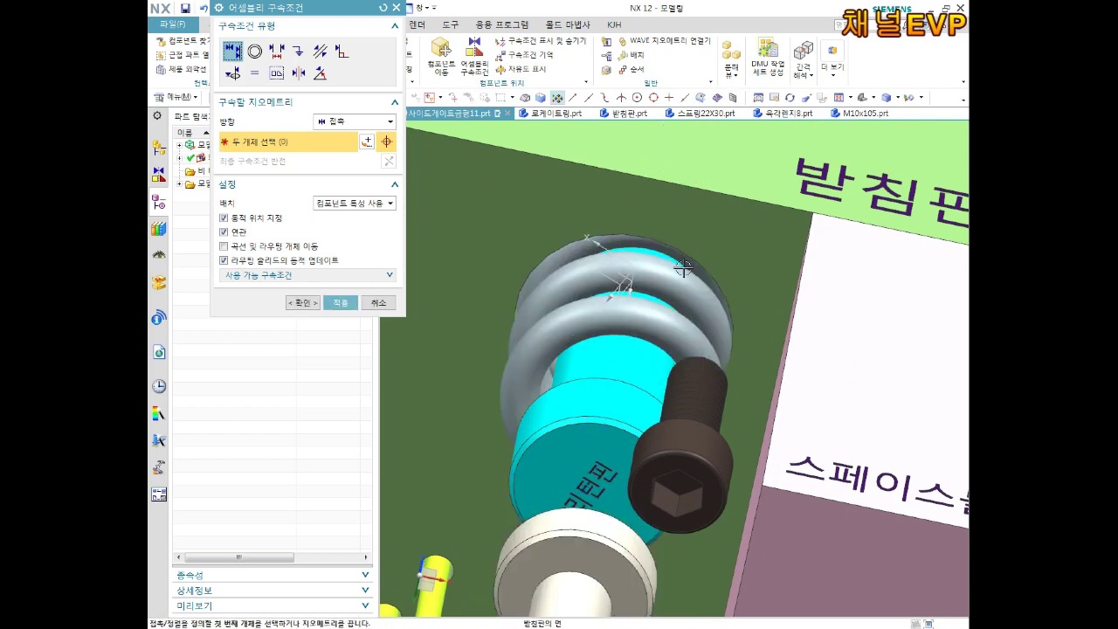
scroll(693, 298, down, 2)
mouse_move(688, 303)
middle_down()
mouse_move(711, 284)
mouse_move(661, 291)
middle_up()
Expand the Assembly Navigator's Constraints node to show 접촉 (스프링22X30, 받침판), then zoom out
scroll(638, 313, up, 2)
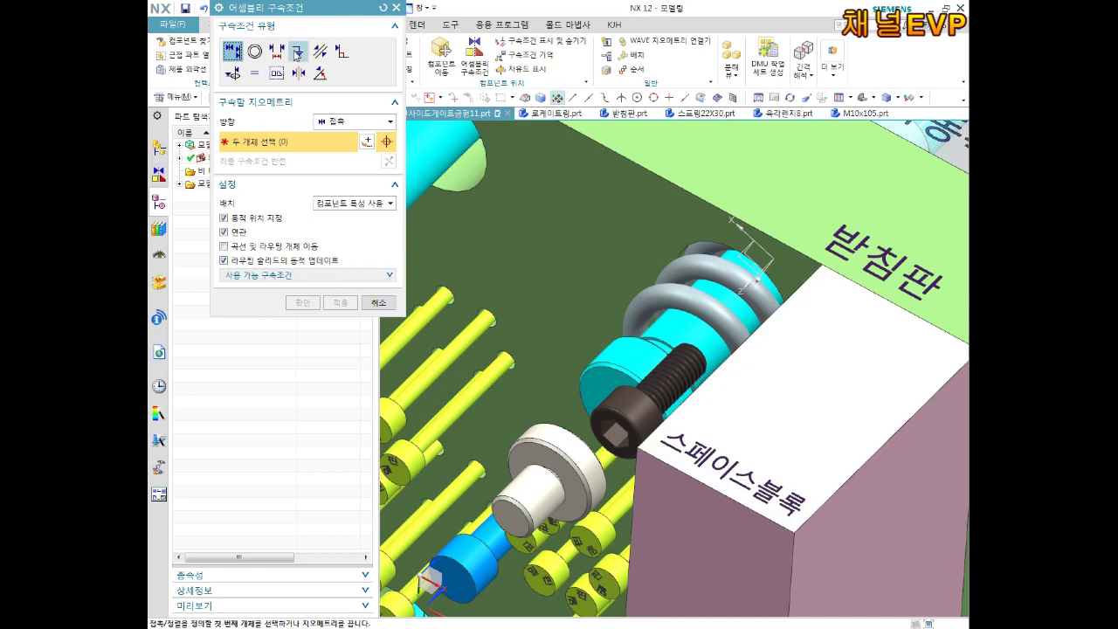
drag(322, 11, 266, 234)
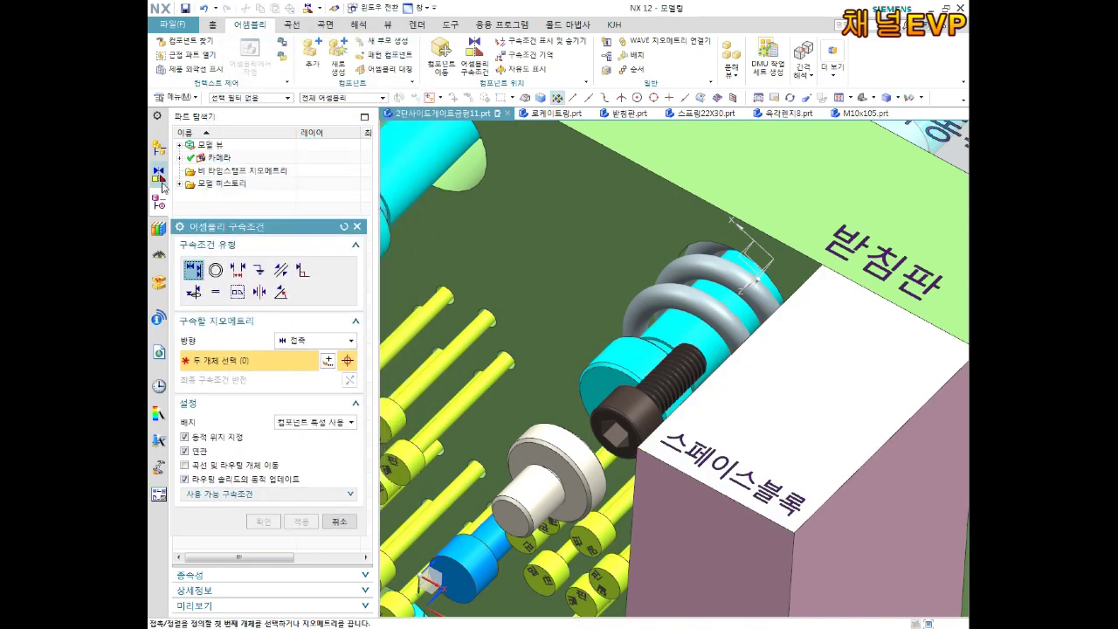
click(160, 154)
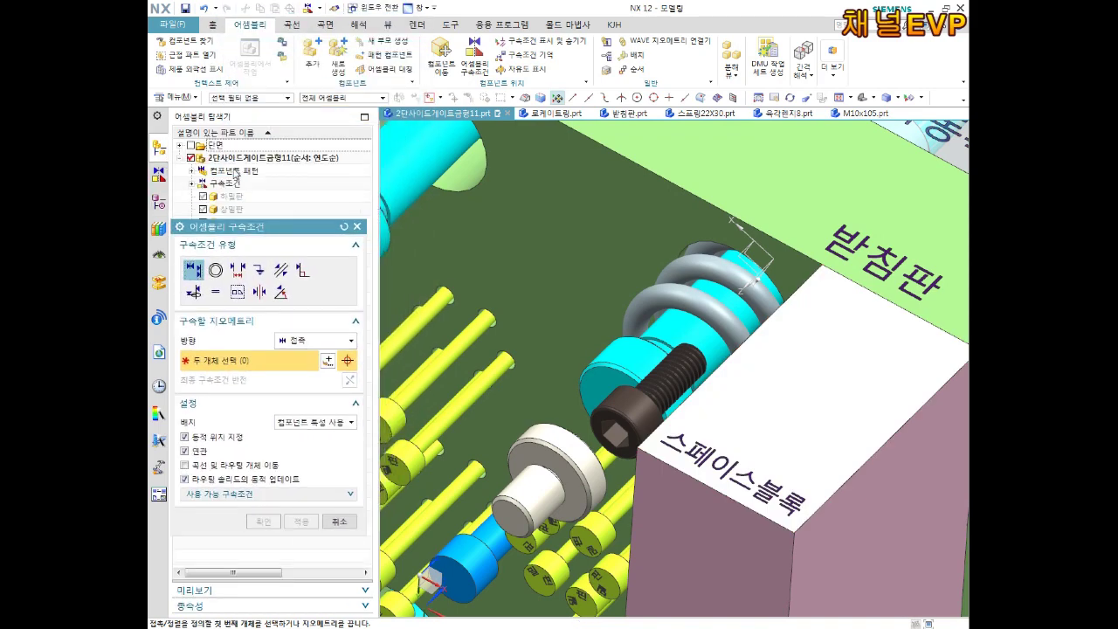
click(192, 184)
mouse_move(271, 229)
mouse_down()
mouse_move(537, 165)
mouse_move(345, 159)
mouse_up()
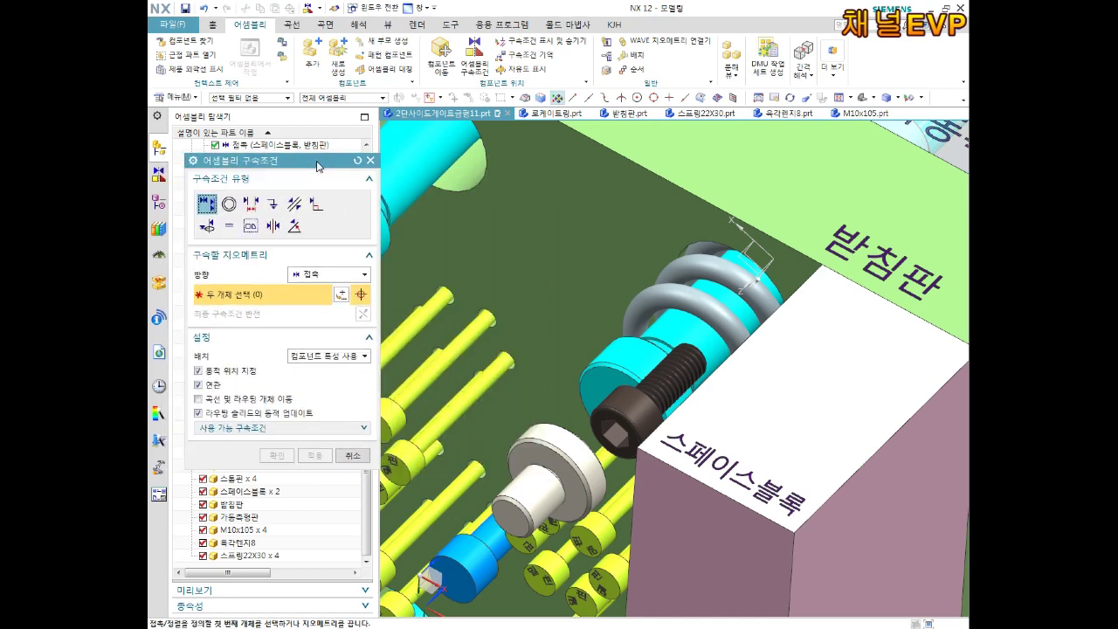
scroll(614, 375, down, 3)
scroll(614, 374, down, 3)
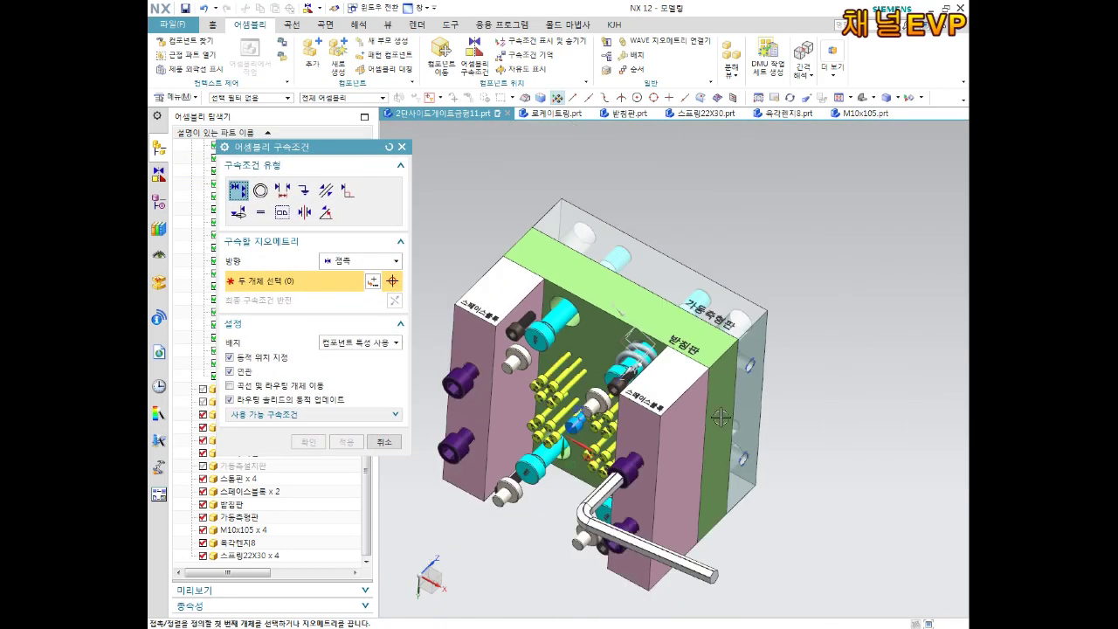
Centre a second loose spring on a cyan return pin
scroll(690, 349, up, 2)
scroll(693, 381, down, 5)
scroll(694, 382, up, 1)
scroll(758, 247, up, 4)
scroll(757, 247, up, 4)
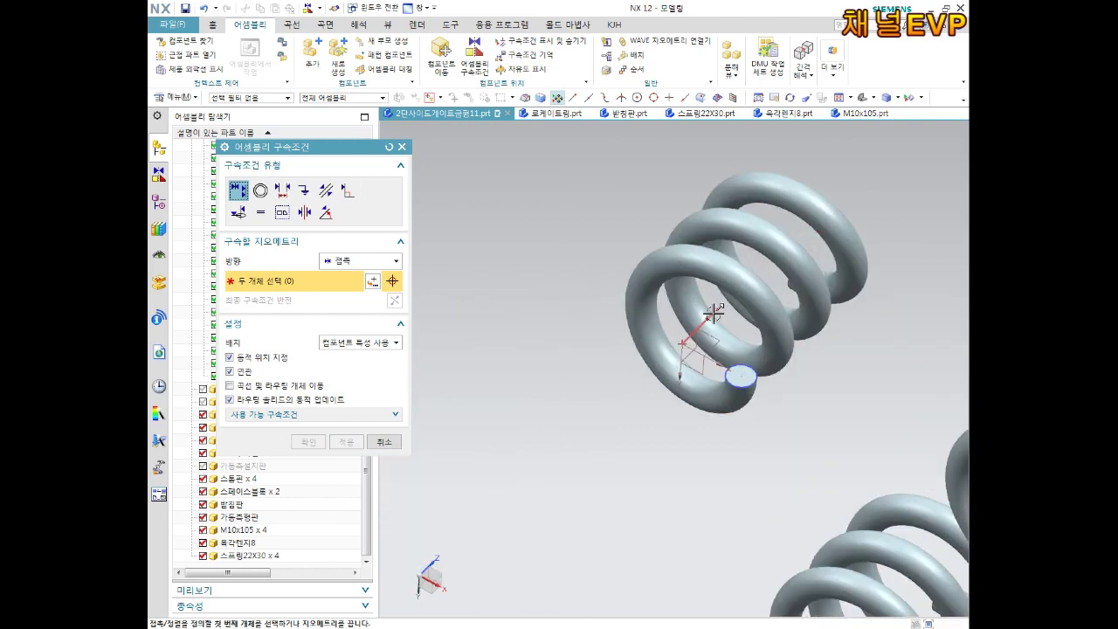
scroll(703, 330, down, 4)
scroll(703, 330, down, 2)
shift+middle_drag(568, 358, 639, 300)
scroll(639, 300, up, 5)
click(622, 399)
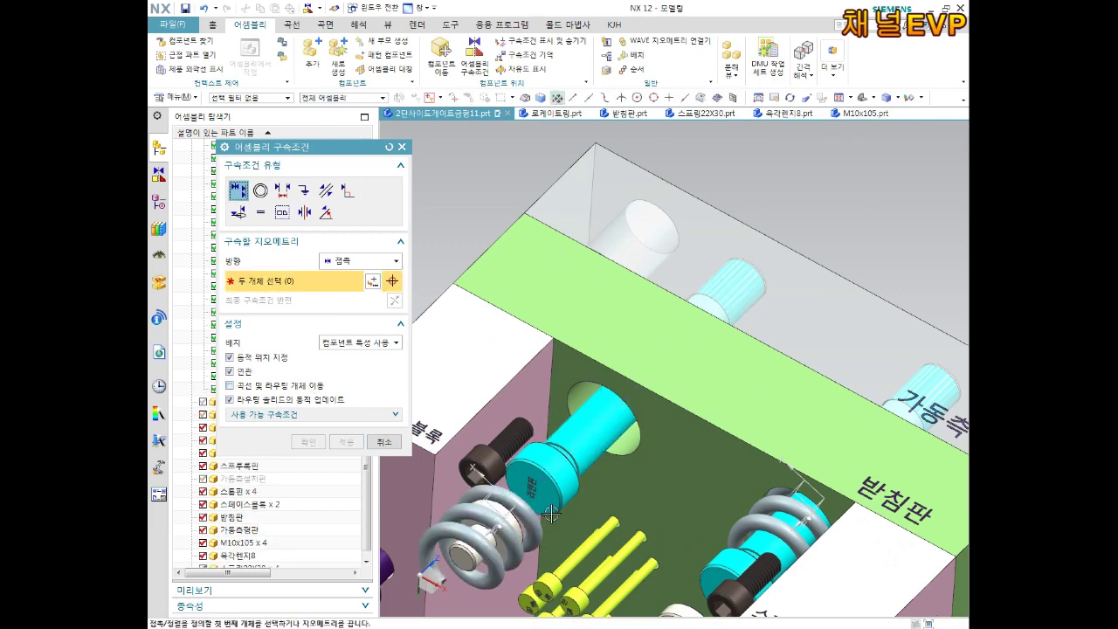
Seat the second spring's end face against the green plate face
middle_drag(524, 482, 552, 482)
scroll(552, 482, down, 3)
scroll(505, 591, up, 5)
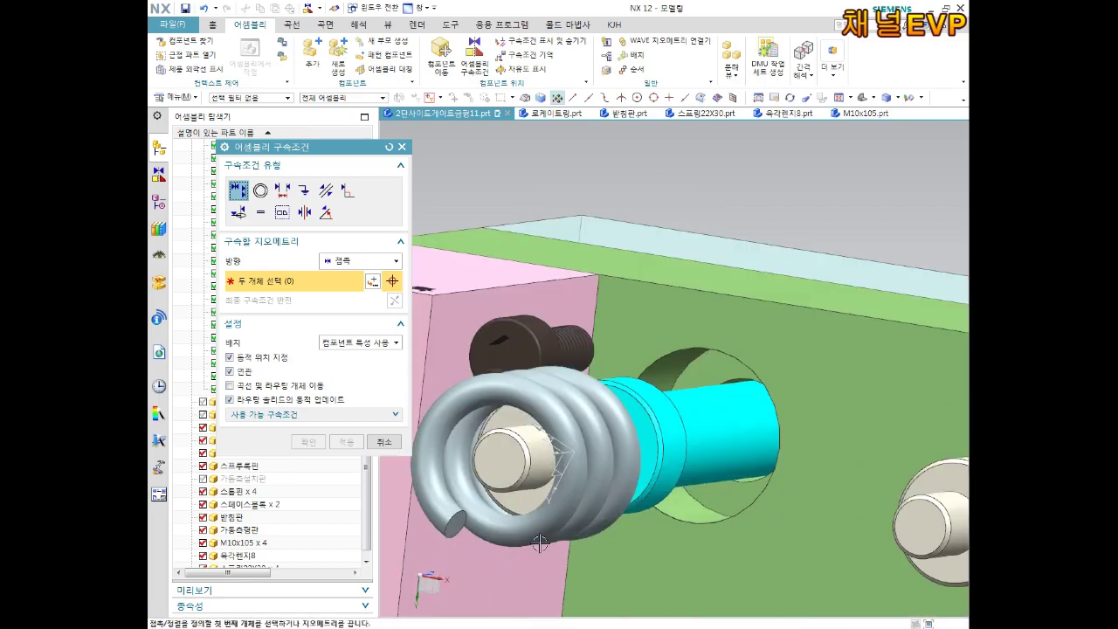
mouse_move(504, 591)
middle_down()
mouse_move(588, 442)
mouse_move(563, 396)
middle_up()
scroll(586, 438, up, 2)
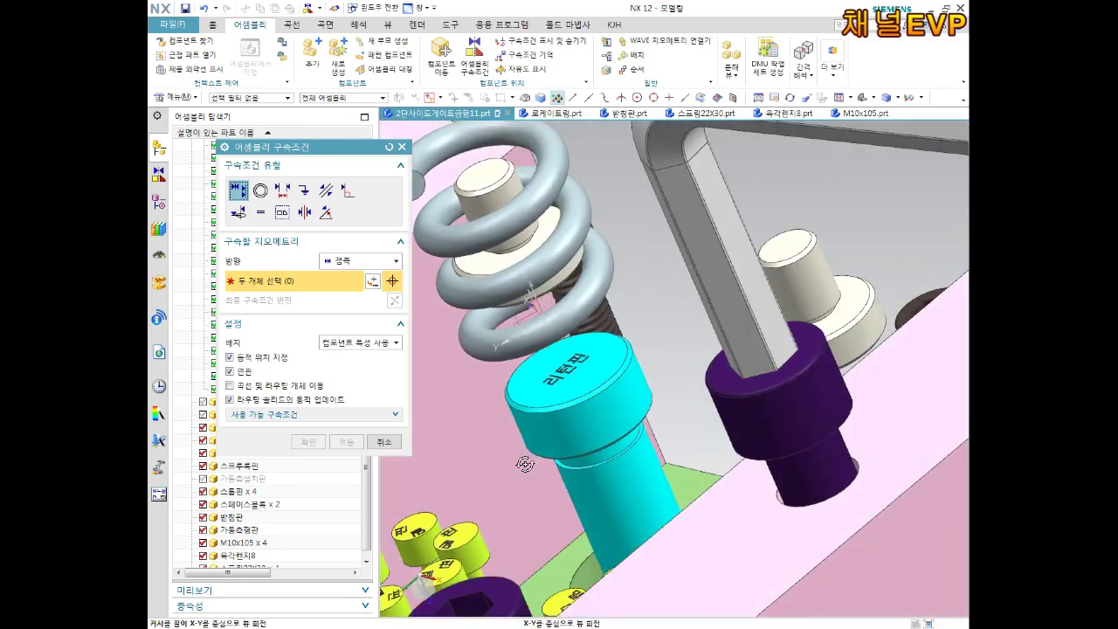
scroll(585, 249, up, 3)
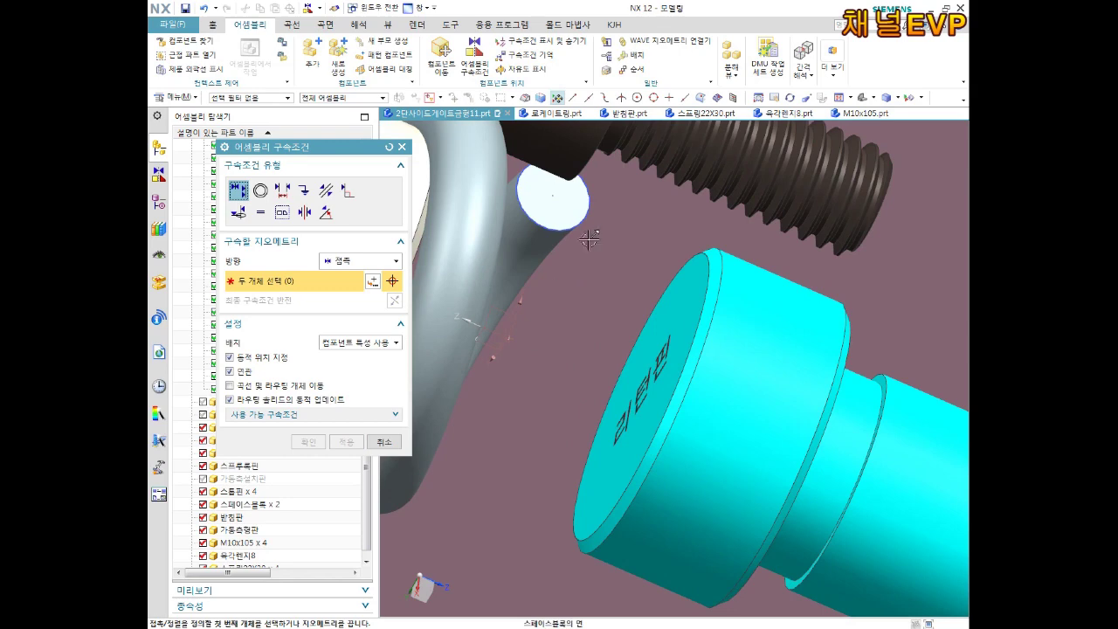
click(582, 229)
scroll(582, 229, down, 5)
mouse_move(581, 230)
middle_down()
mouse_move(714, 376)
mouse_move(771, 413)
mouse_move(626, 371)
mouse_move(699, 260)
middle_up()
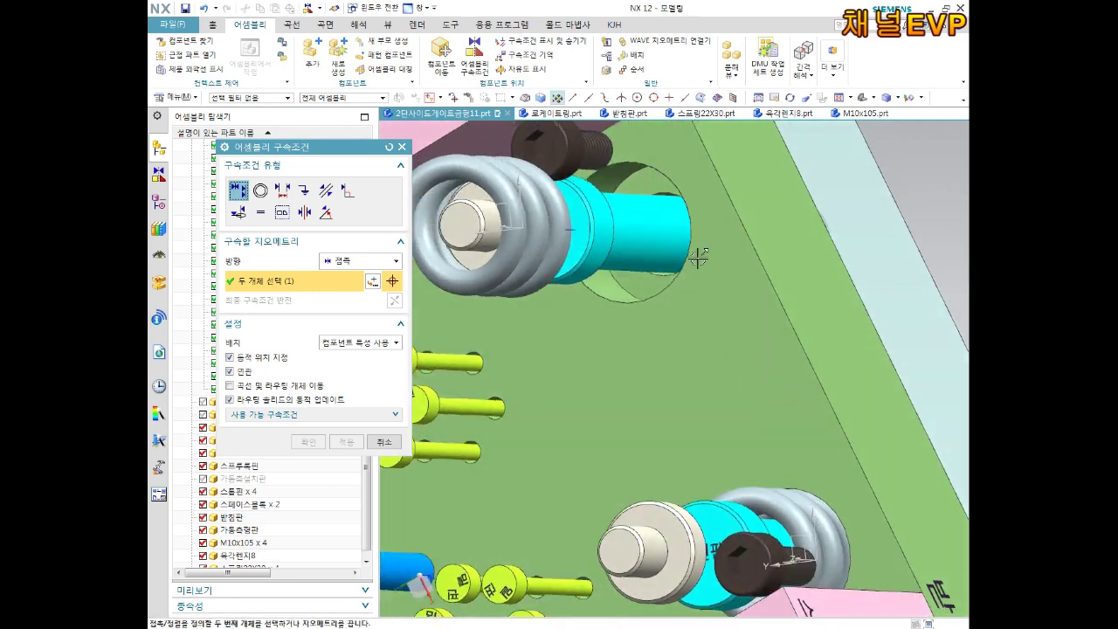
click(649, 183)
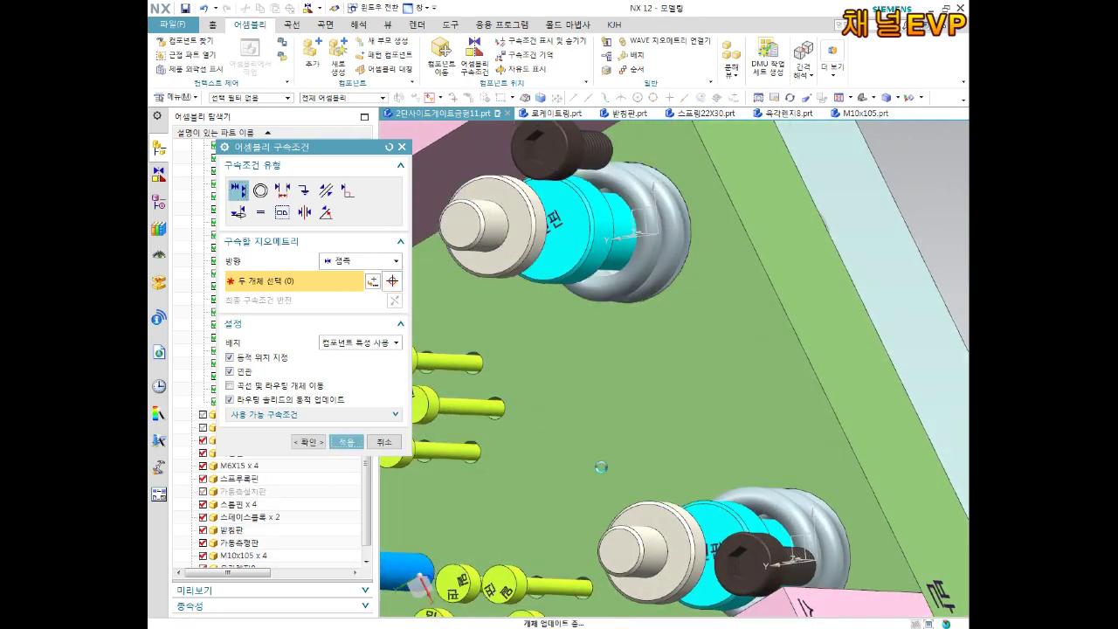
scroll(600, 467, down, 5)
scroll(600, 468, down, 2)
shift+middle_drag(791, 473, 651, 324)
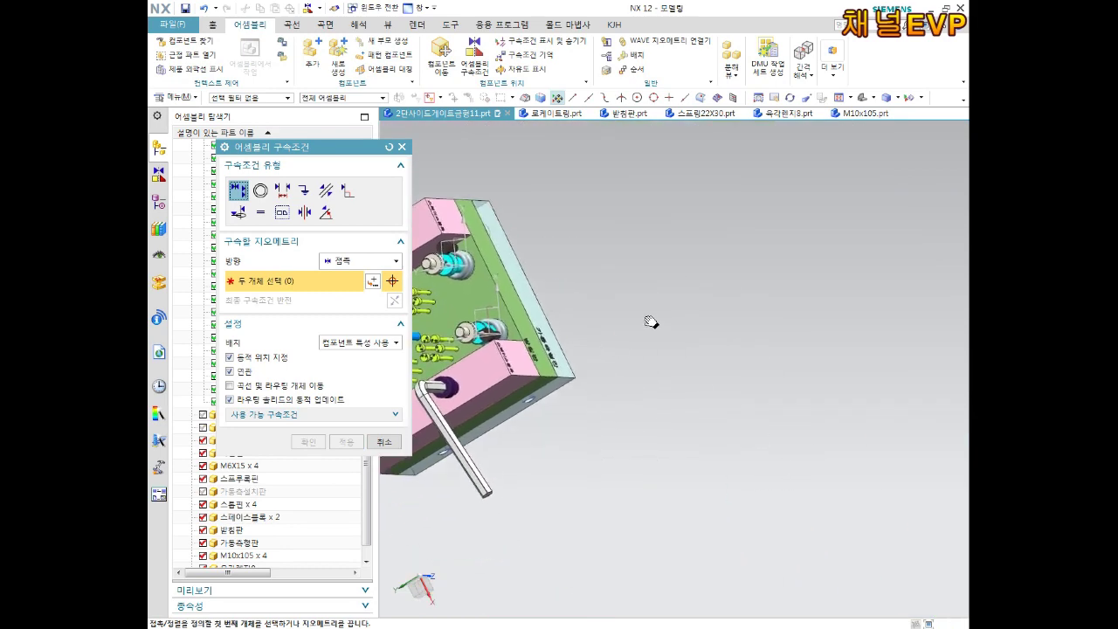
Centre the third spring on the 리턴핀 return pin and apply the constraint
scroll(786, 436, up, 5)
scroll(799, 498, up, 3)
scroll(769, 496, up, 2)
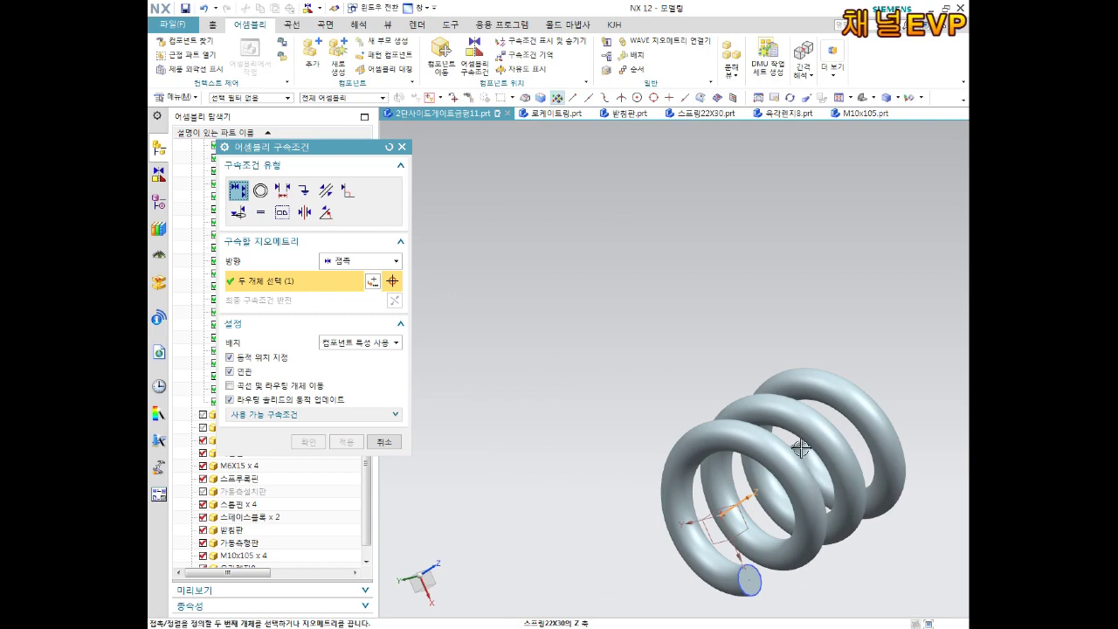
scroll(806, 457, down, 4)
scroll(705, 355, up, 5)
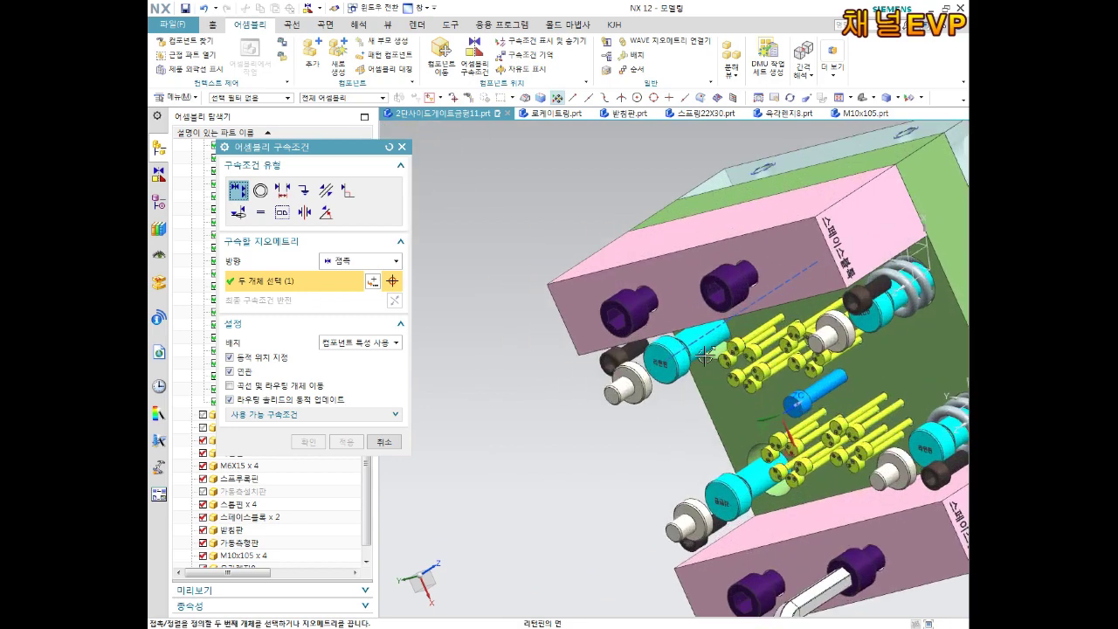
scroll(706, 355, up, 3)
click(685, 302)
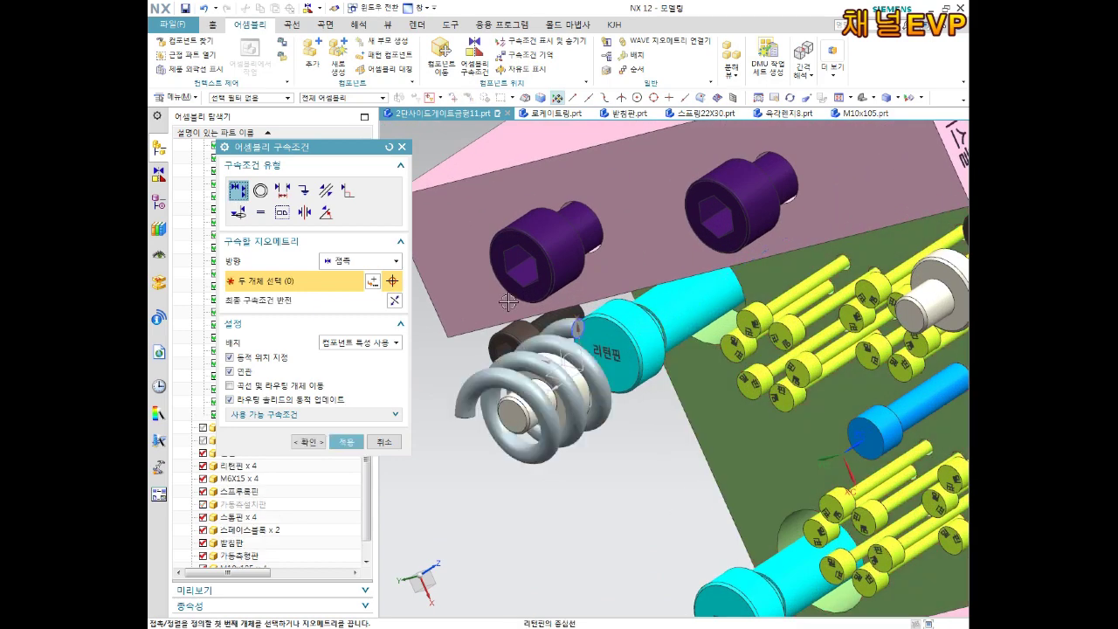
middle_click(577, 327)
Touch the third spring's end face to the plate face around the hole and apply
scroll(550, 316, up, 3)
scroll(547, 313, up, 2)
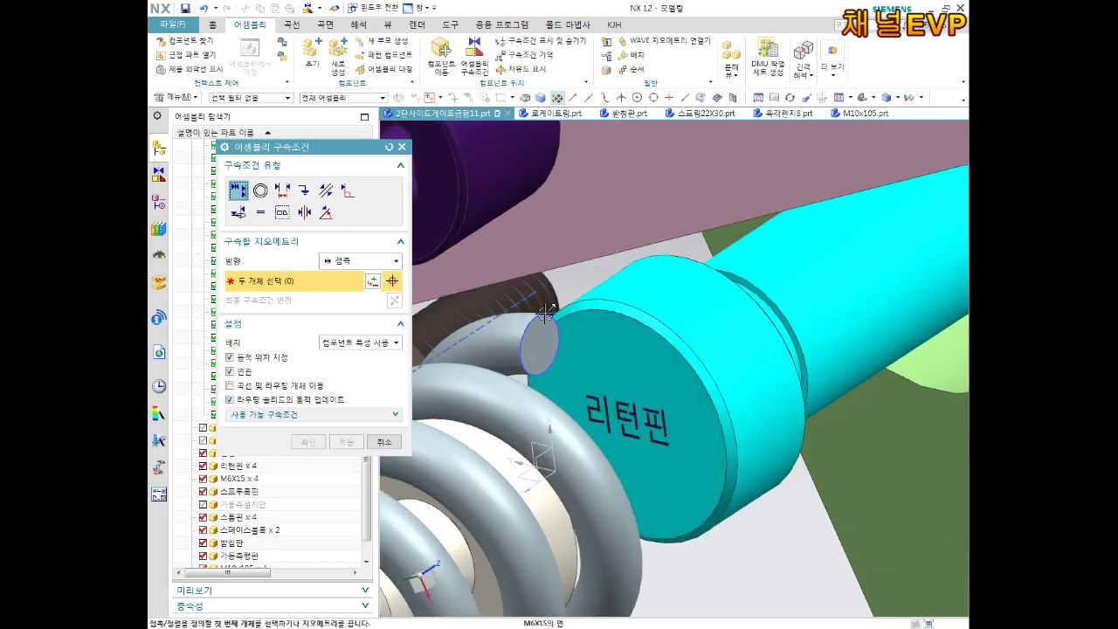
click(544, 313)
scroll(544, 313, down, 2)
middle_drag(545, 312, 839, 358)
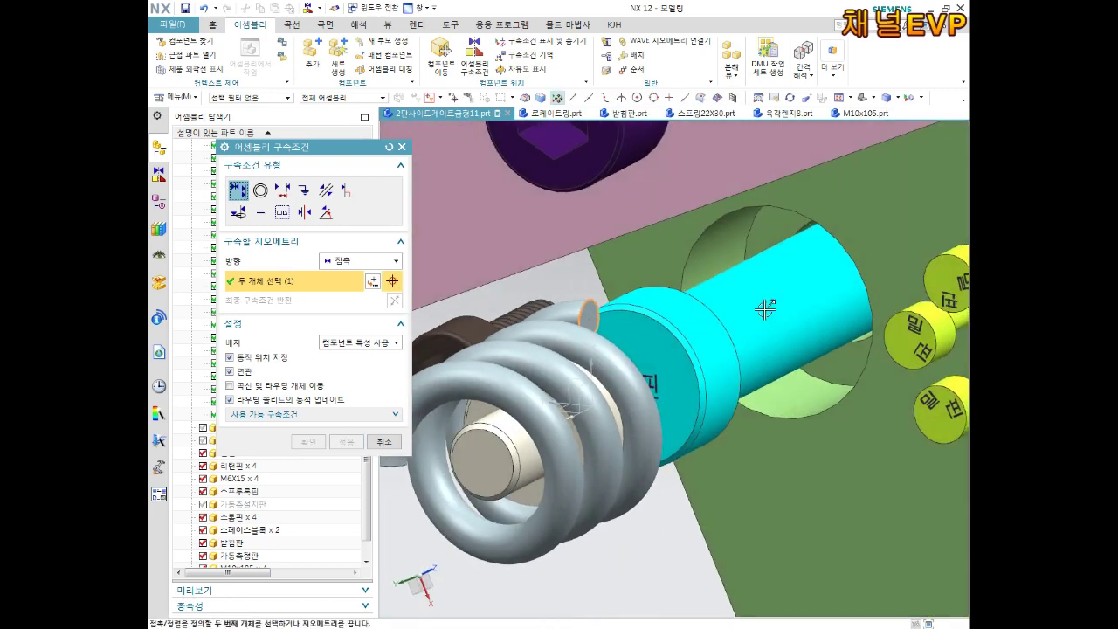
click(840, 358)
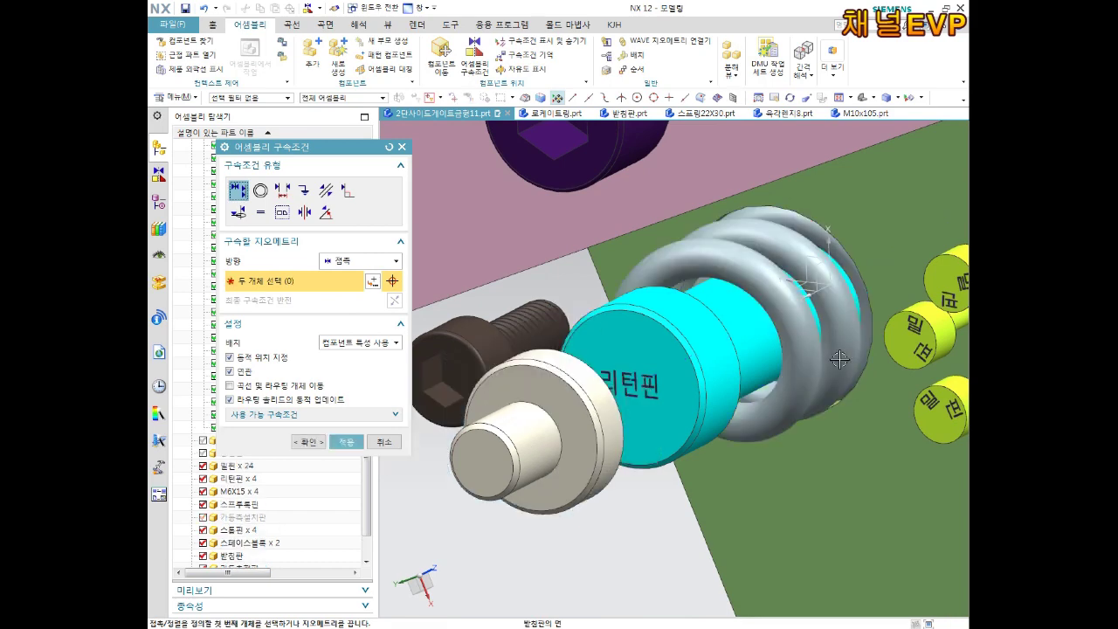
click(347, 443)
scroll(594, 420, down, 2)
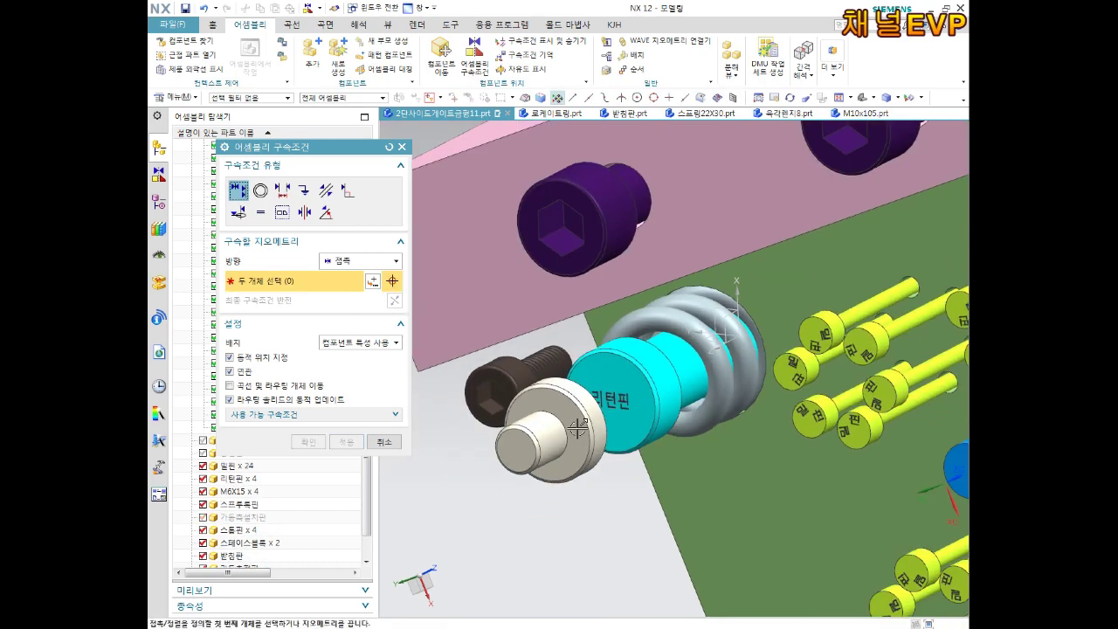
Centre the fourth loose spring on a cyan return pin and apply
scroll(594, 419, down, 2)
scroll(594, 419, down, 2)
scroll(594, 419, down, 2)
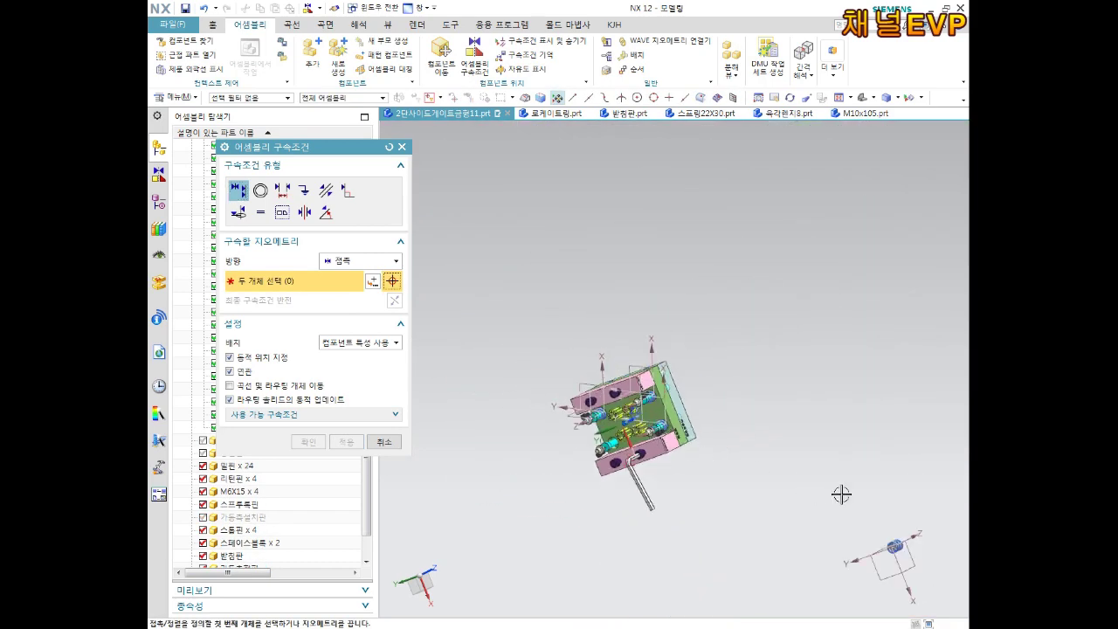
shift+middle_drag(869, 498, 766, 456)
scroll(766, 457, up, 2)
scroll(681, 462, up, 2)
scroll(642, 454, up, 2)
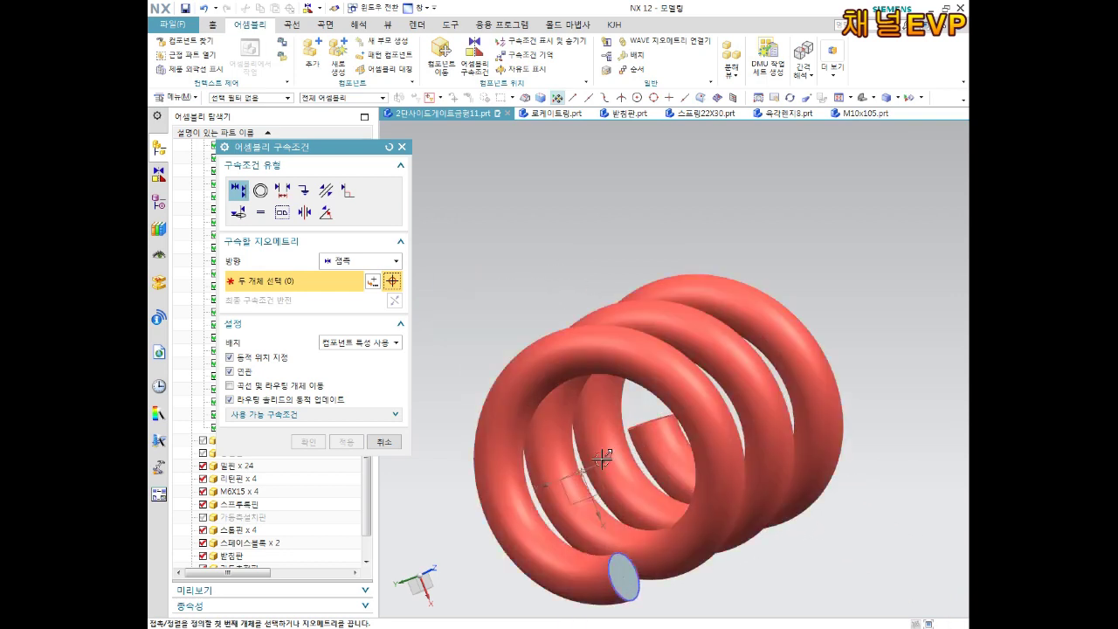
middle_drag(605, 460, 618, 489)
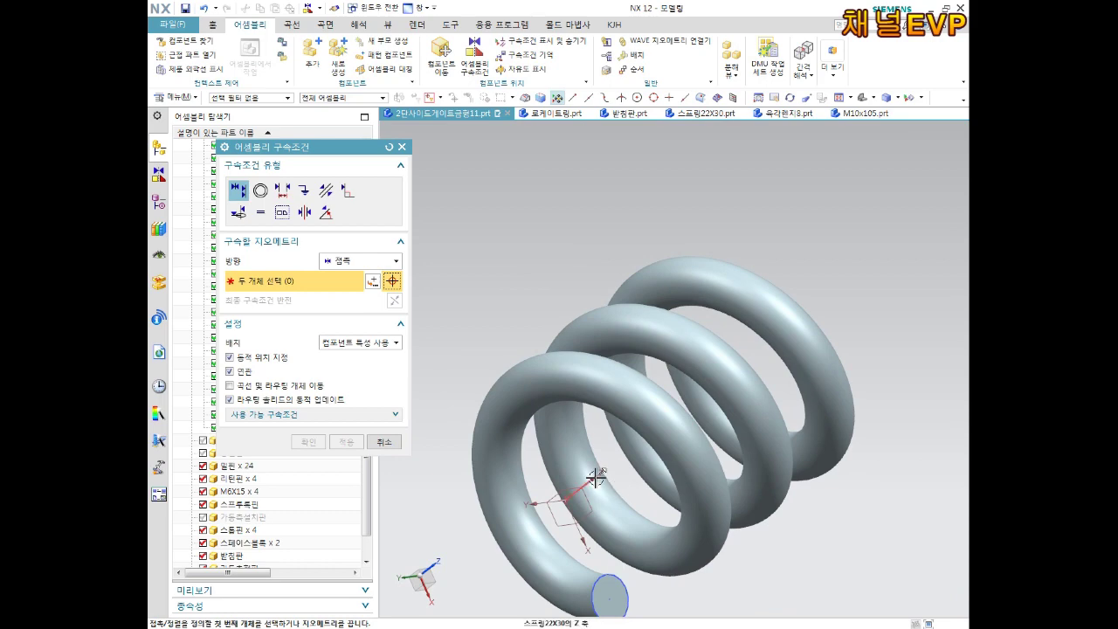
scroll(636, 455, down, 5)
mouse_move(583, 424)
shift+middle_down()
mouse_move(674, 427)
mouse_move(781, 582)
shift+middle_up()
scroll(657, 374, up, 5)
scroll(657, 374, up, 3)
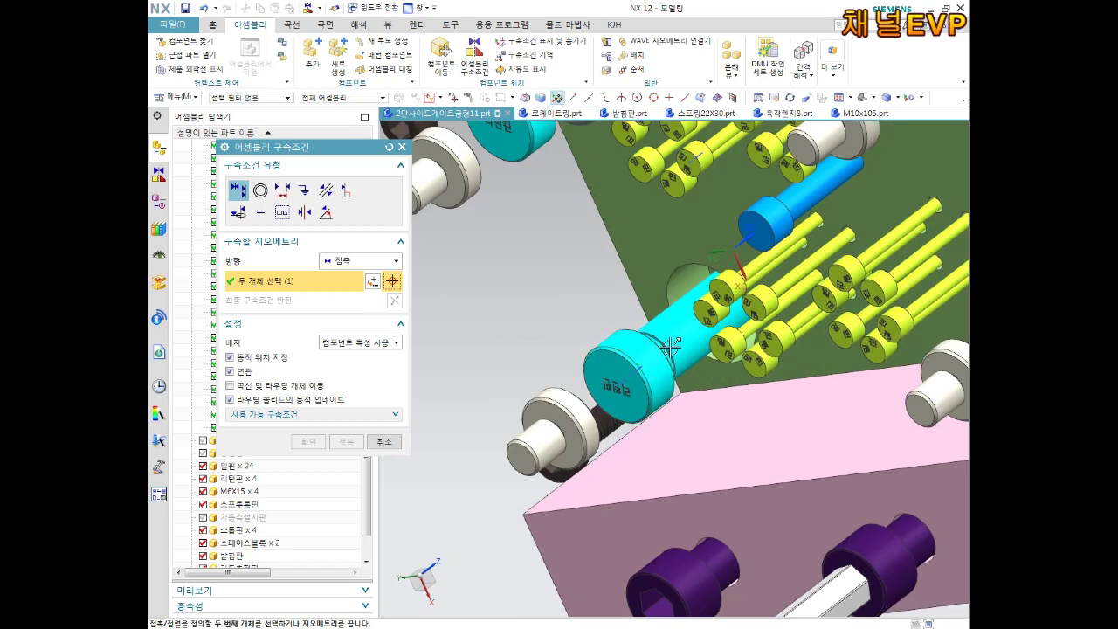
click(674, 340)
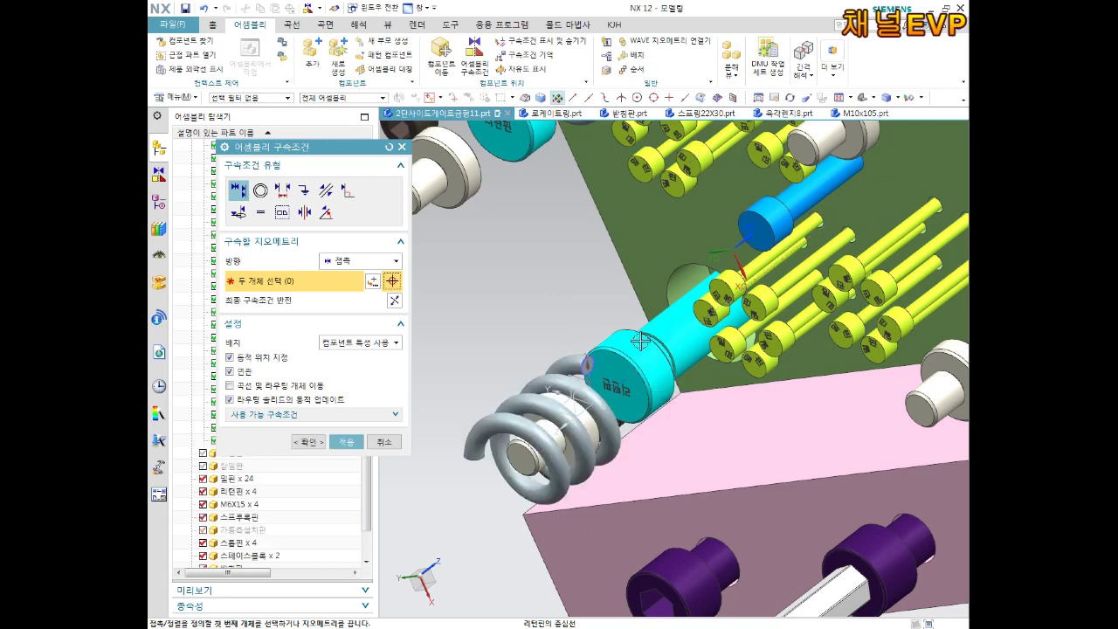
middle_click(586, 361)
Seat the fourth spring against the pin's hole face and confirm with OK
scroll(576, 353, up, 2)
scroll(569, 348, up, 2)
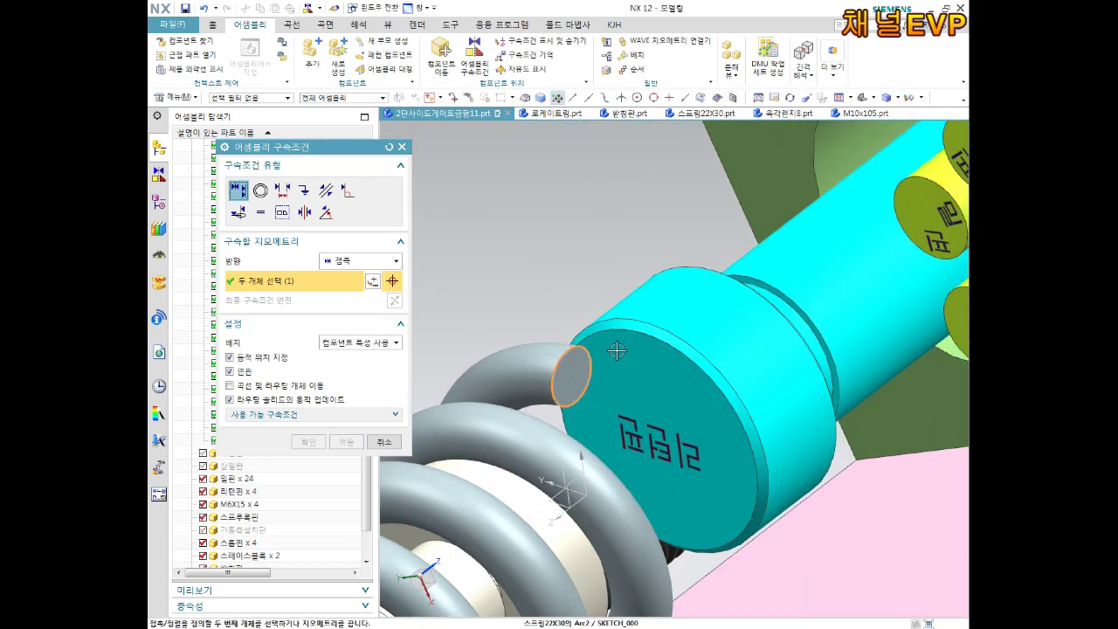
scroll(609, 350, down, 3)
scroll(612, 353, down, 2)
scroll(701, 370, down, 1)
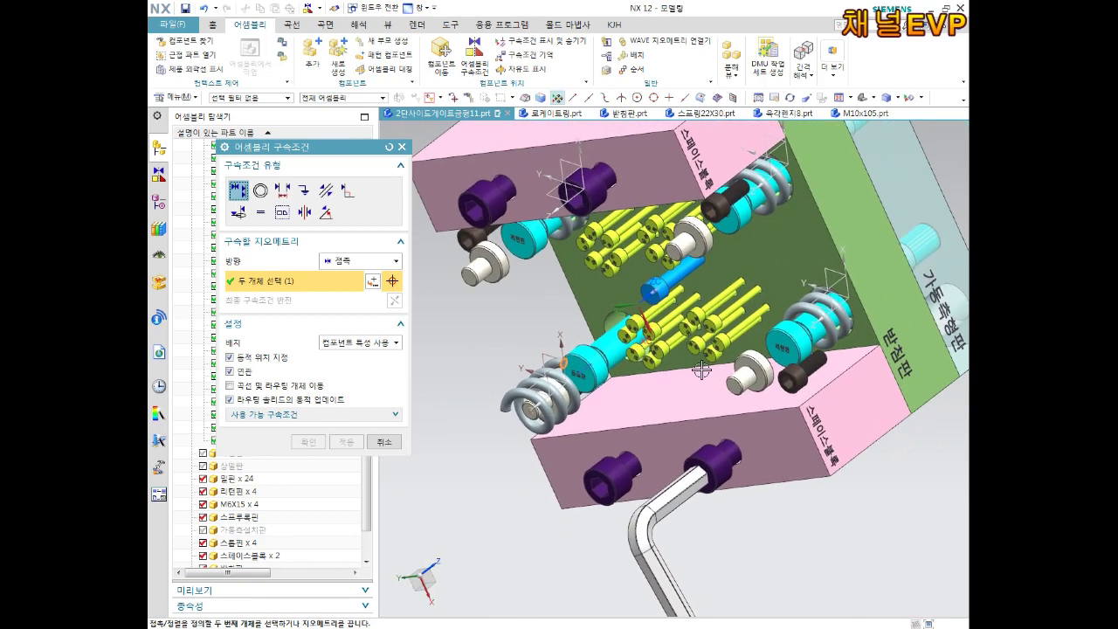
scroll(701, 370, up, 1)
scroll(664, 364, up, 2)
scroll(617, 357, up, 3)
click(769, 365)
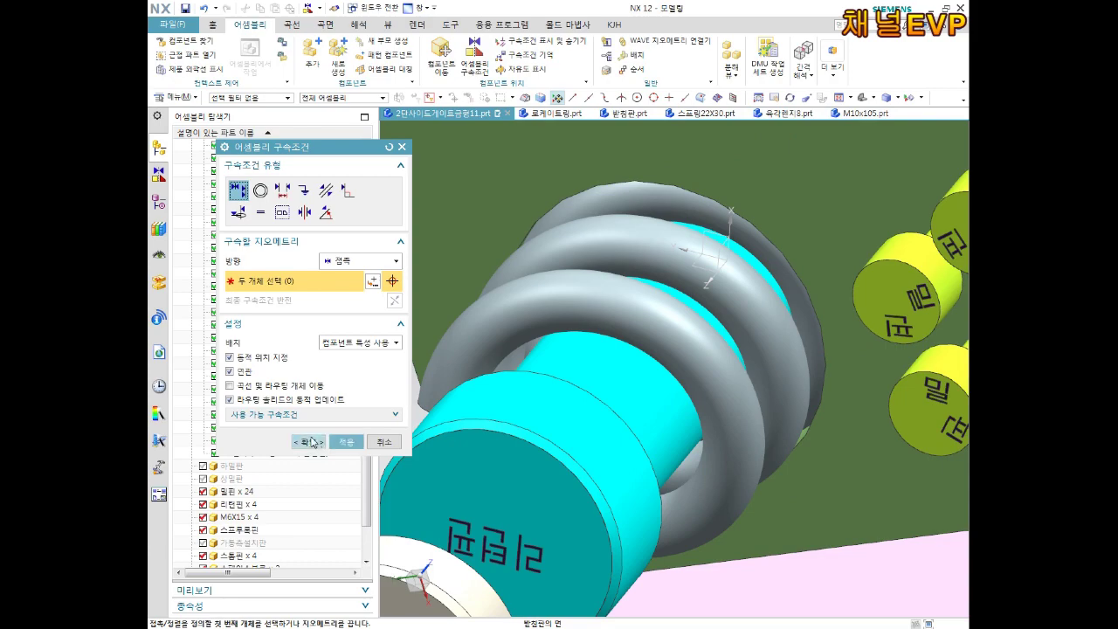
click(307, 439)
scroll(576, 367, down, 3)
mouse_move(577, 367)
middle_down()
mouse_move(599, 328)
mouse_move(574, 320)
middle_up()
scroll(714, 189, up, 4)
Switch the first two springs to the MODEL reference set
right_click(715, 189)
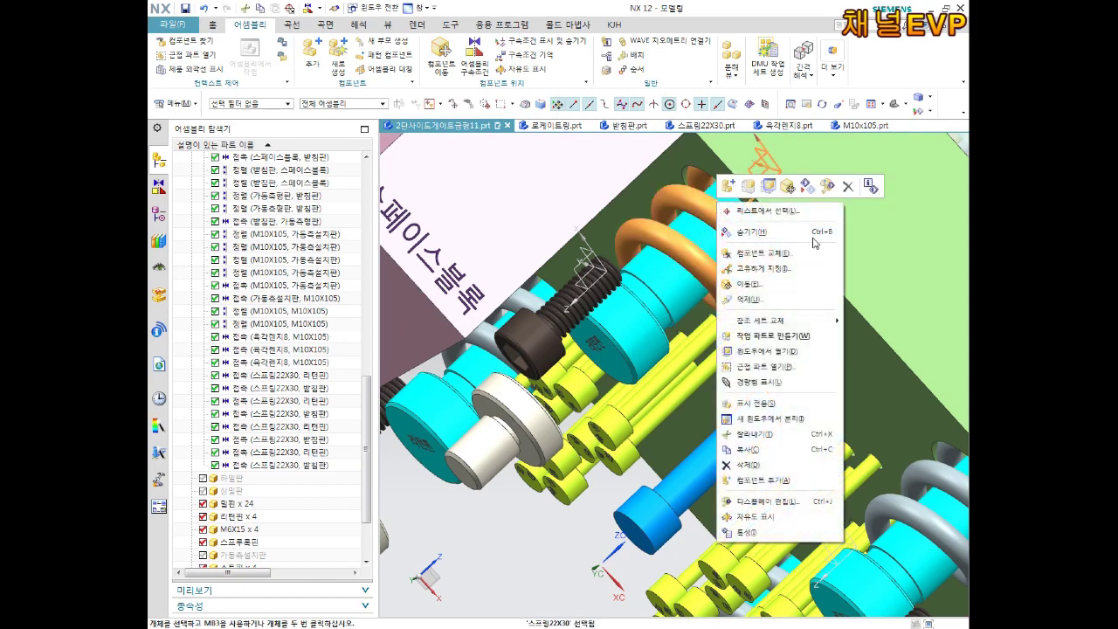
mouse_move(760, 321)
click(877, 323)
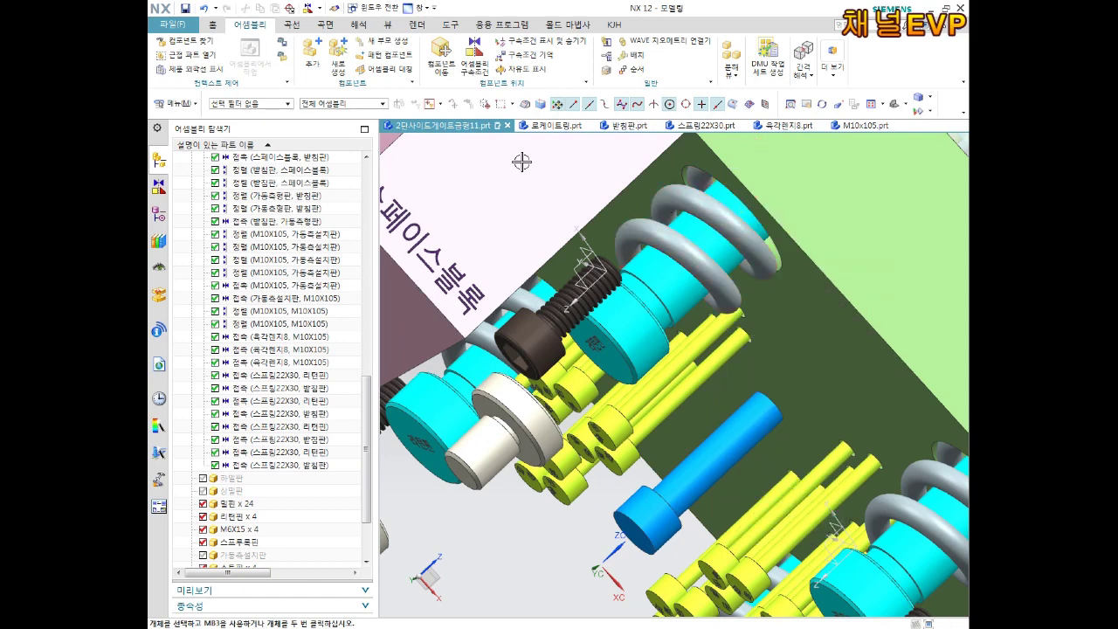
scroll(611, 349, down, 5)
scroll(771, 376, up, 4)
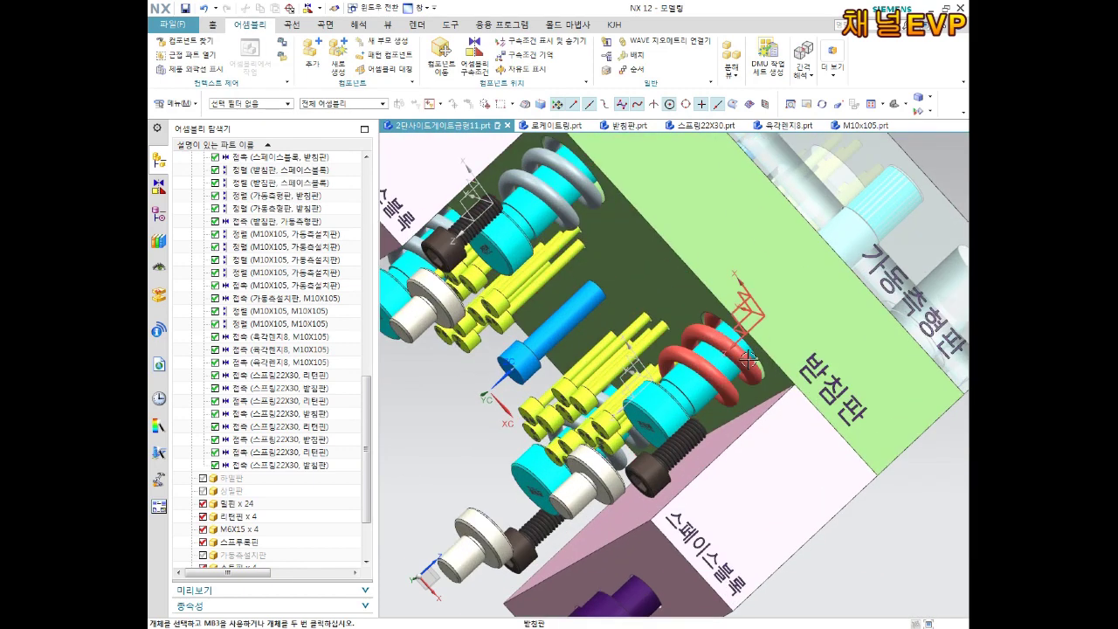
right_click(751, 365)
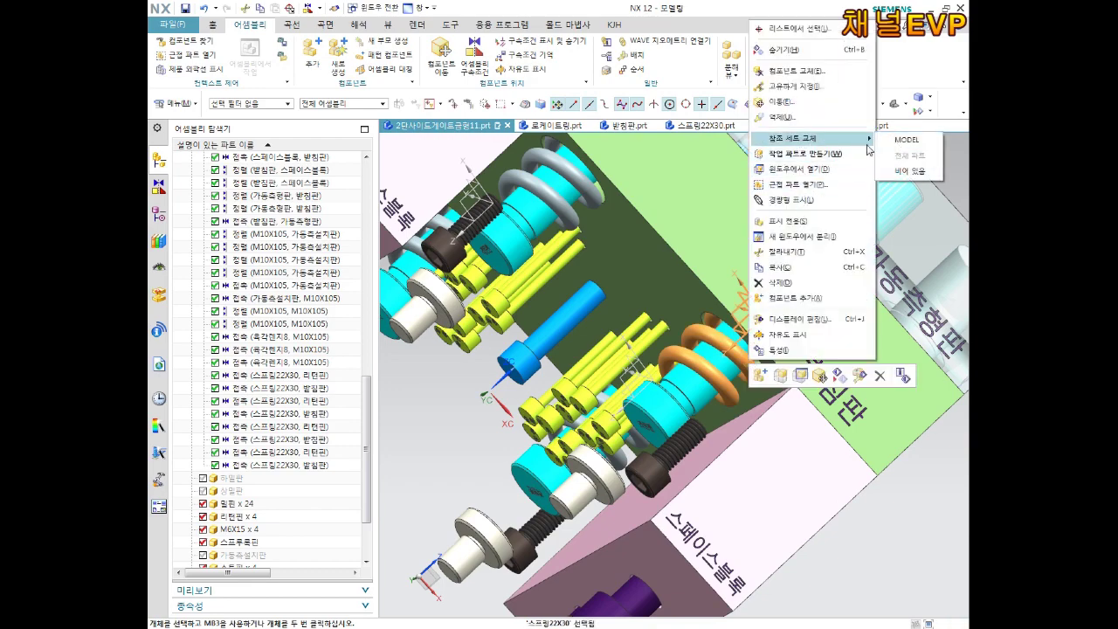
click(905, 140)
scroll(536, 496, up, 2)
scroll(498, 487, up, 2)
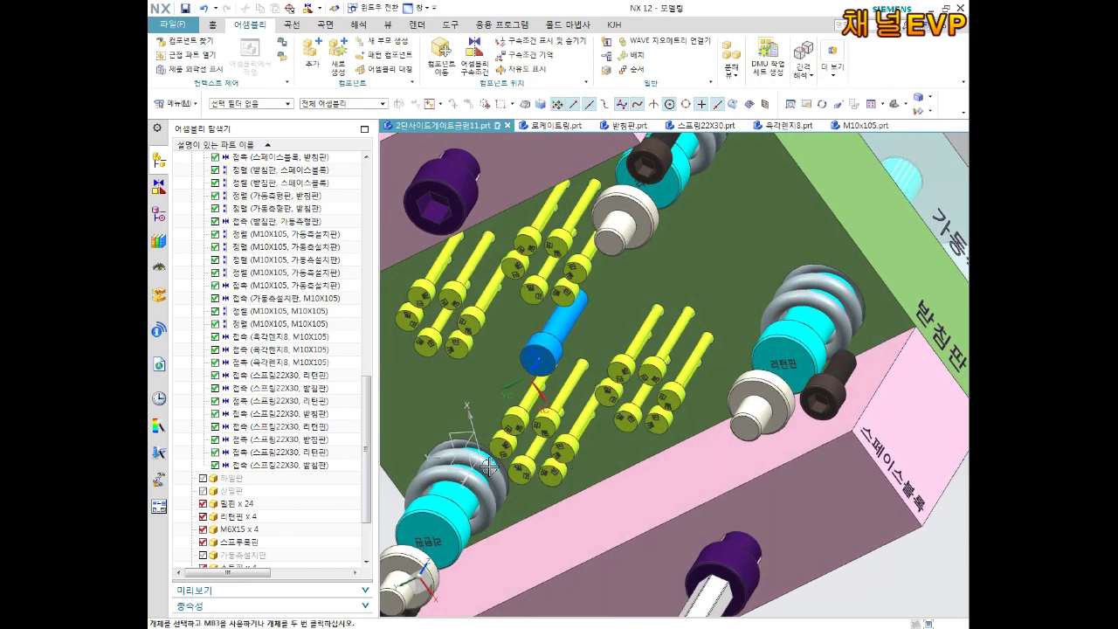
scroll(444, 478, up, 3)
Switch the remaining two springs to the MODEL reference set
right_click(443, 477)
mouse_move(494, 257)
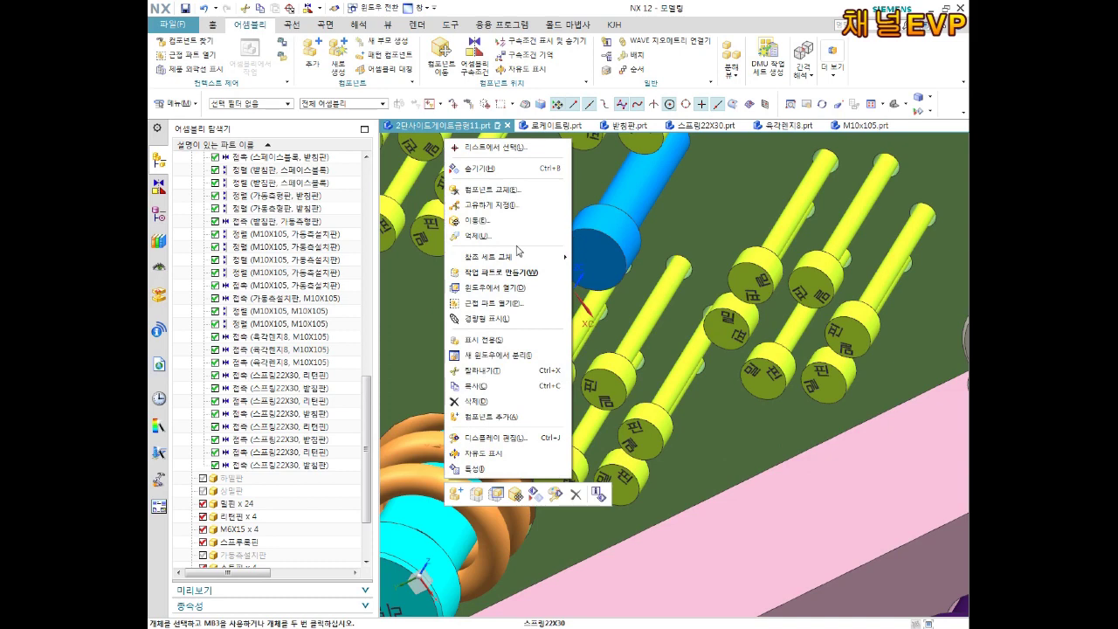
click(612, 261)
scroll(668, 395, down, 3)
scroll(668, 394, down, 2)
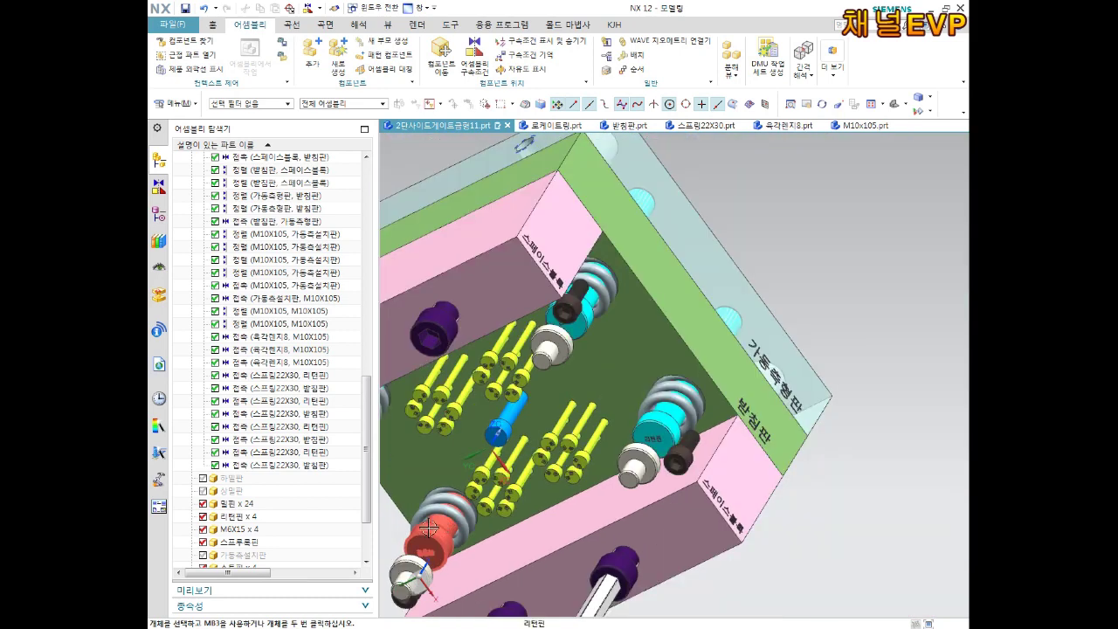
scroll(668, 394, up, 2)
scroll(668, 395, up, 2)
scroll(668, 395, up, 2)
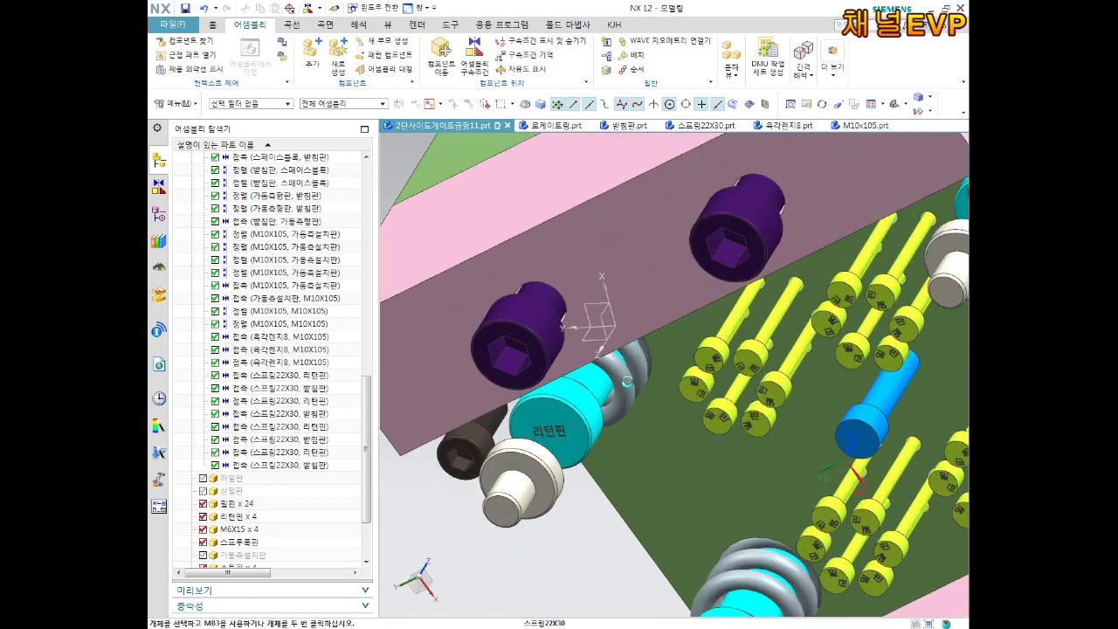
right_click(627, 381)
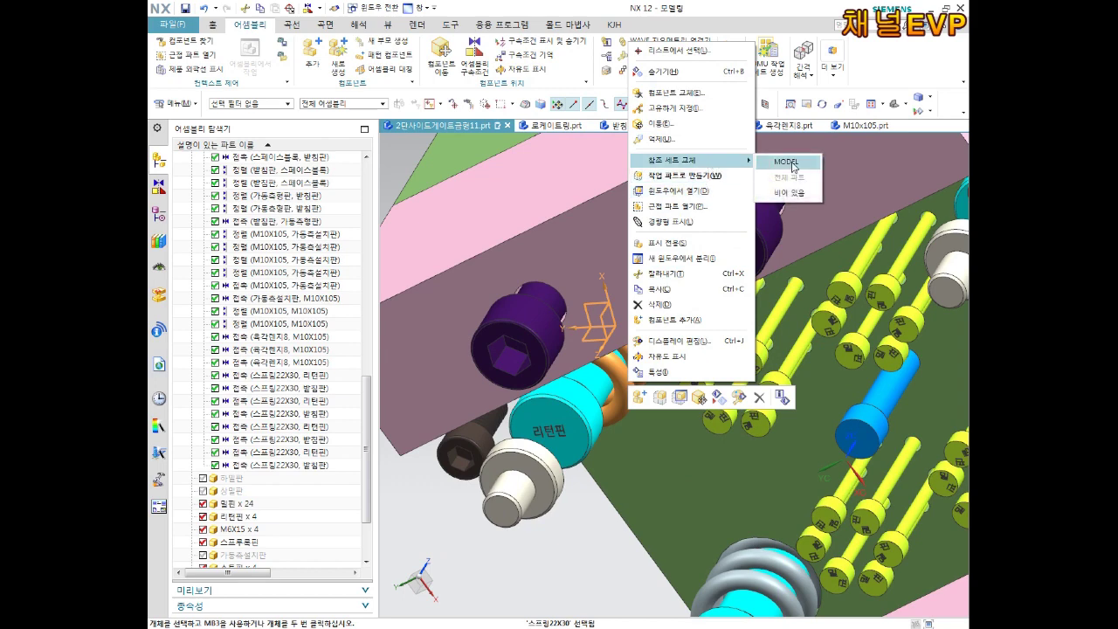
click(793, 166)
scroll(606, 474, down, 5)
Pan and orbit toward the plates and bring up the 하밀판 part's options
mouse_move(767, 438)
shift+middle_down()
mouse_move(523, 562)
mouse_move(591, 501)
mouse_move(579, 527)
shift+middle_up()
scroll(649, 400, up, 3)
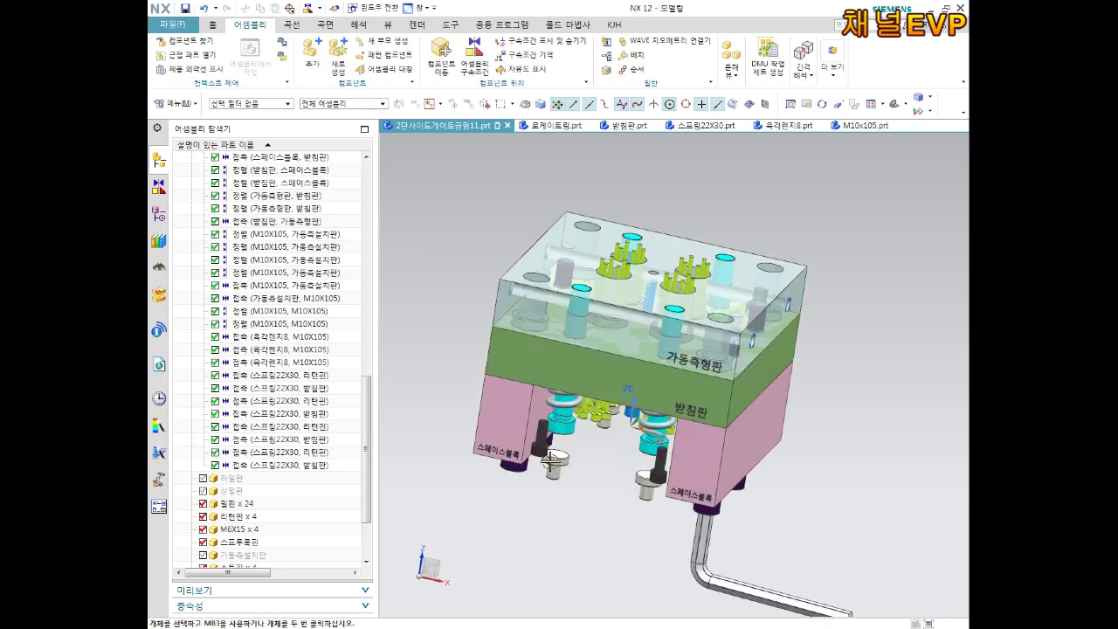
middle_drag(550, 461, 516, 441)
right_click(256, 480)
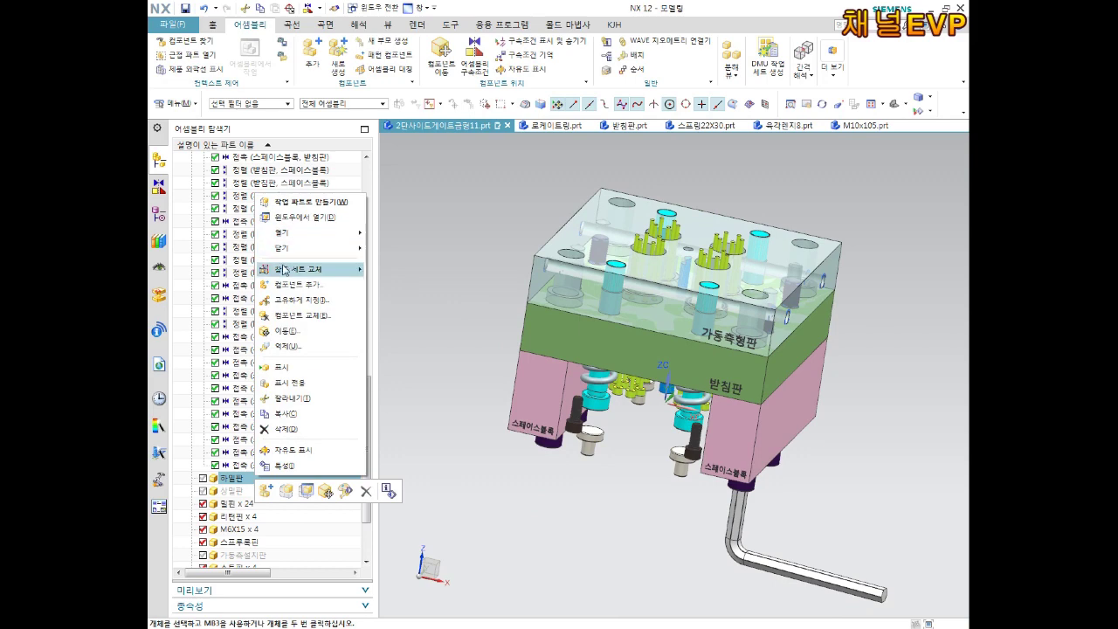
Make the 하밀판 and 가동측설치판 plates visible in the Assembly Navigator
click(298, 483)
click(204, 479)
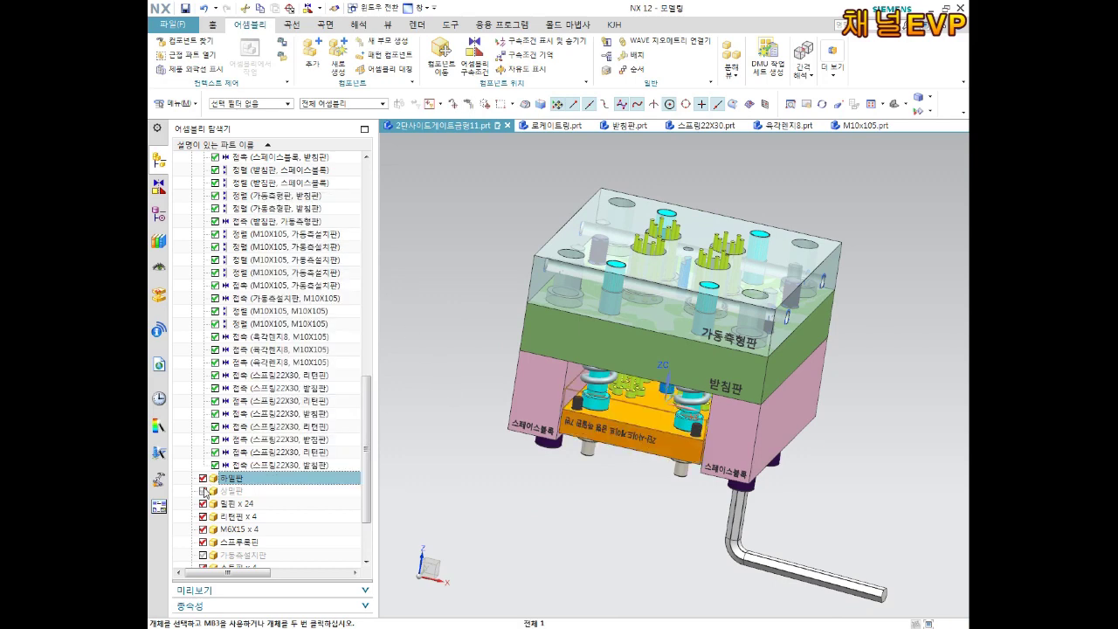
scroll(244, 505, down, 2)
click(203, 466)
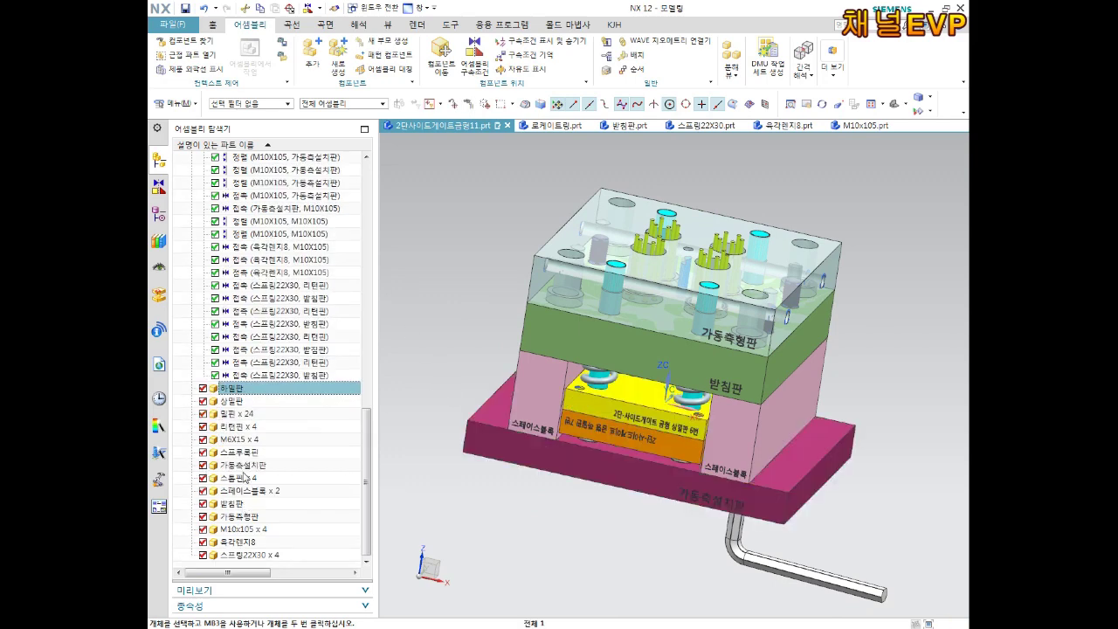
scroll(559, 419, down, 3)
Select the orange ejector plate and open Edit Object Display for it
mouse_move(559, 419)
middle_down()
mouse_move(524, 448)
mouse_move(545, 444)
middle_up()
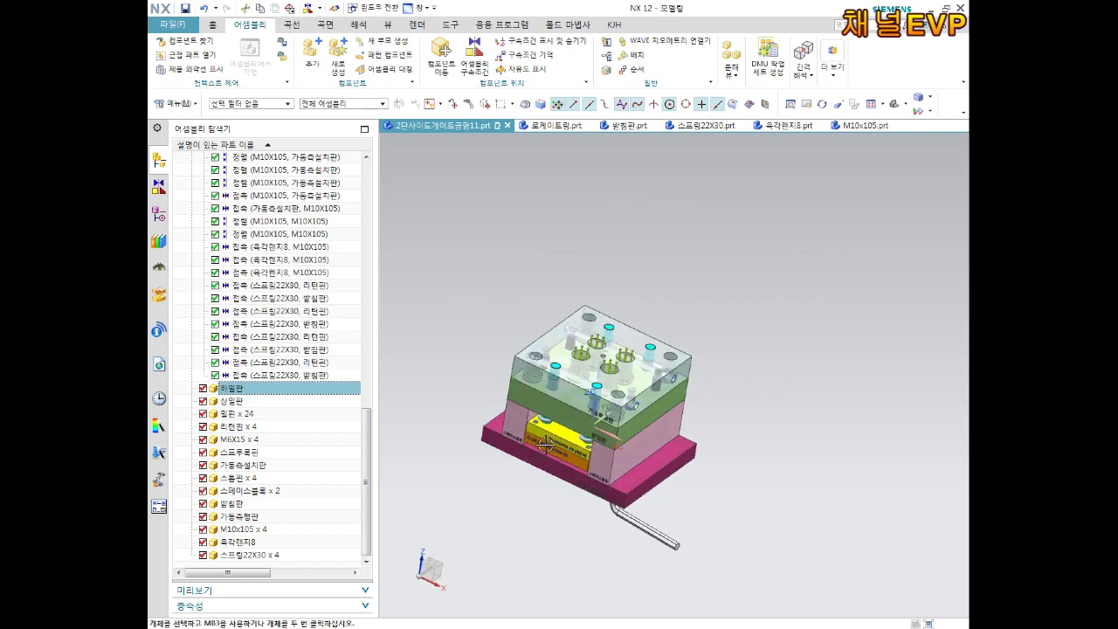
scroll(850, 285, up, 3)
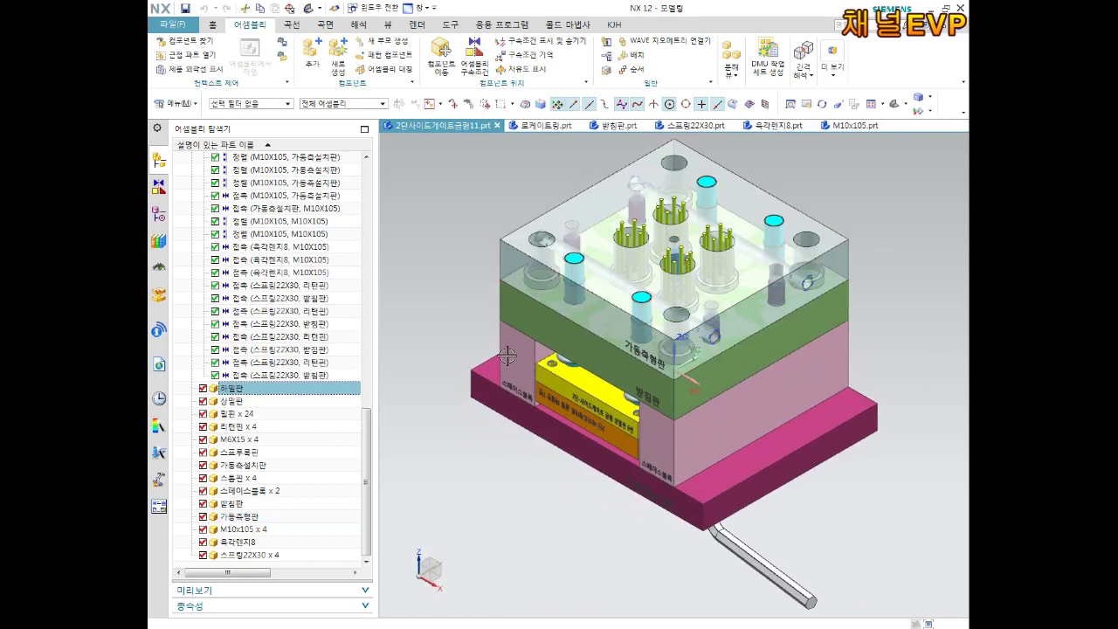
scroll(514, 360, up, 2)
click(611, 385)
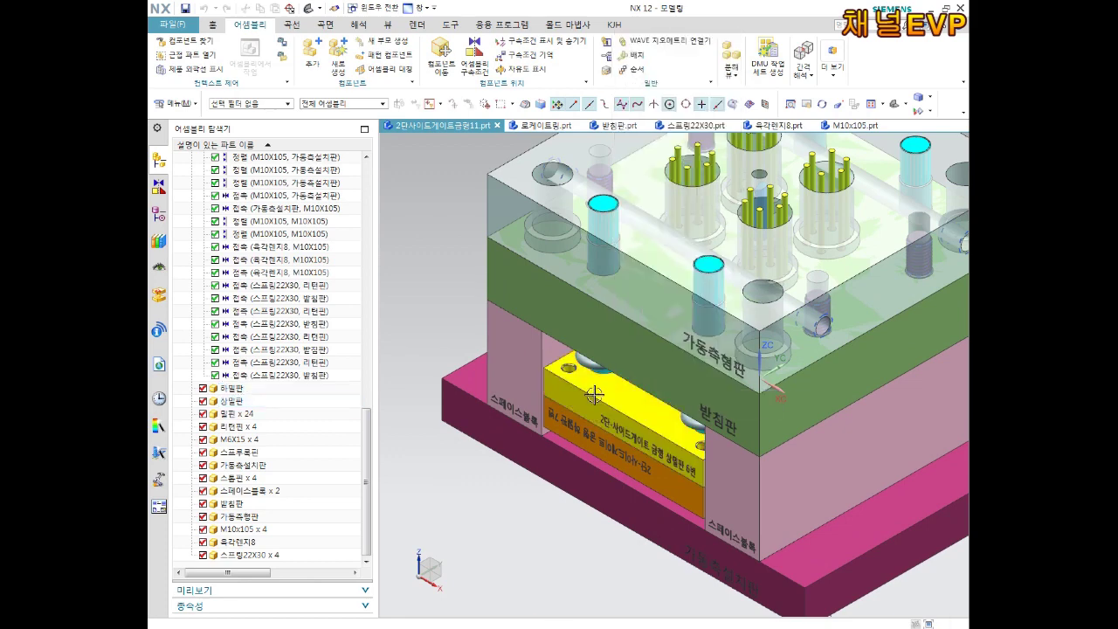
click(674, 384)
click(717, 367)
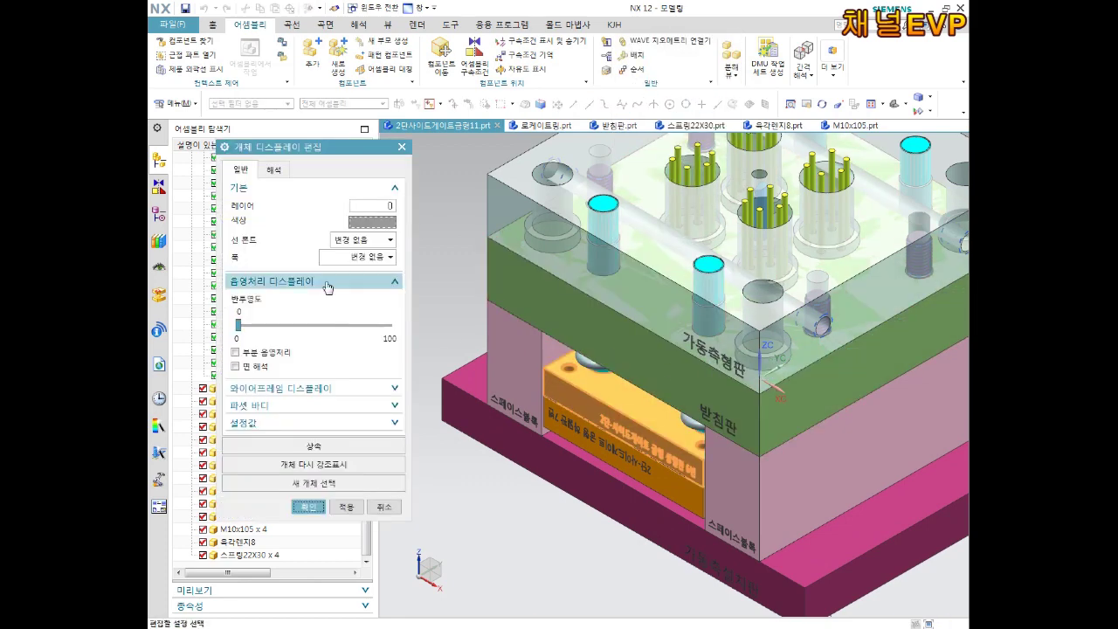
Set the orange ejector plate's translucency to 48 and close the display dialog
drag(237, 326, 316, 327)
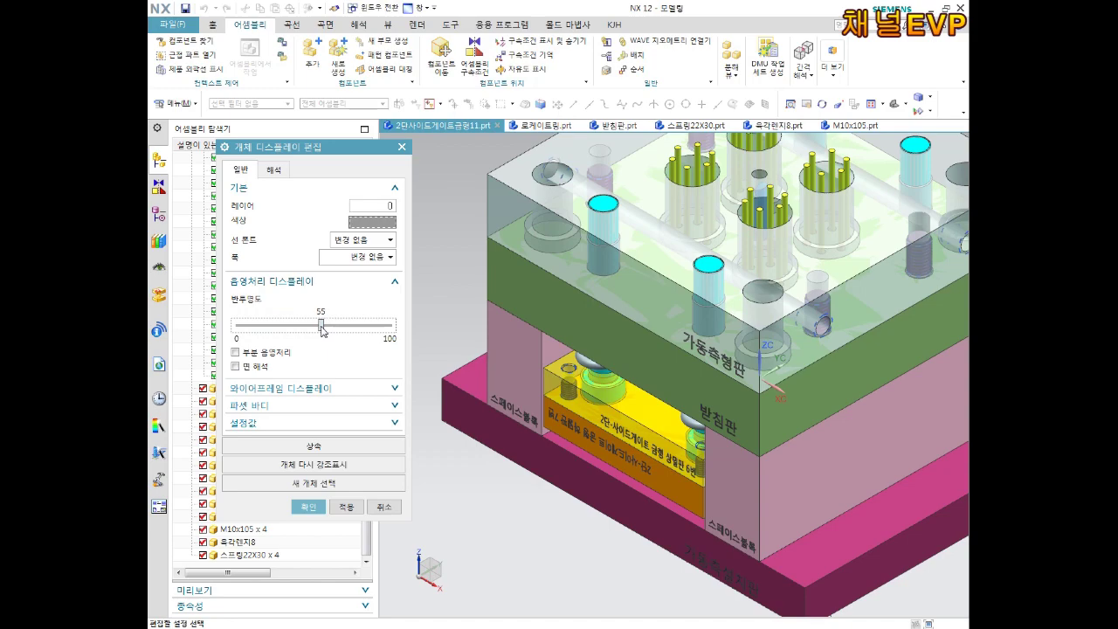
scroll(582, 398, down, 1)
scroll(581, 397, up, 2)
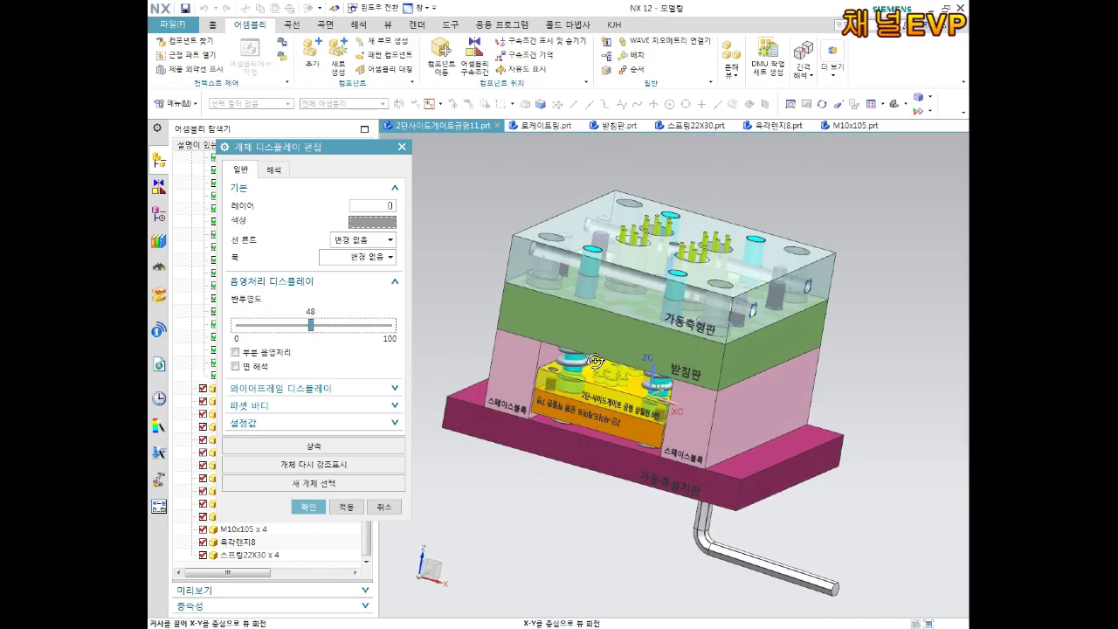
scroll(582, 397, up, 2)
scroll(581, 397, up, 2)
scroll(581, 397, down, 2)
scroll(654, 378, down, 1)
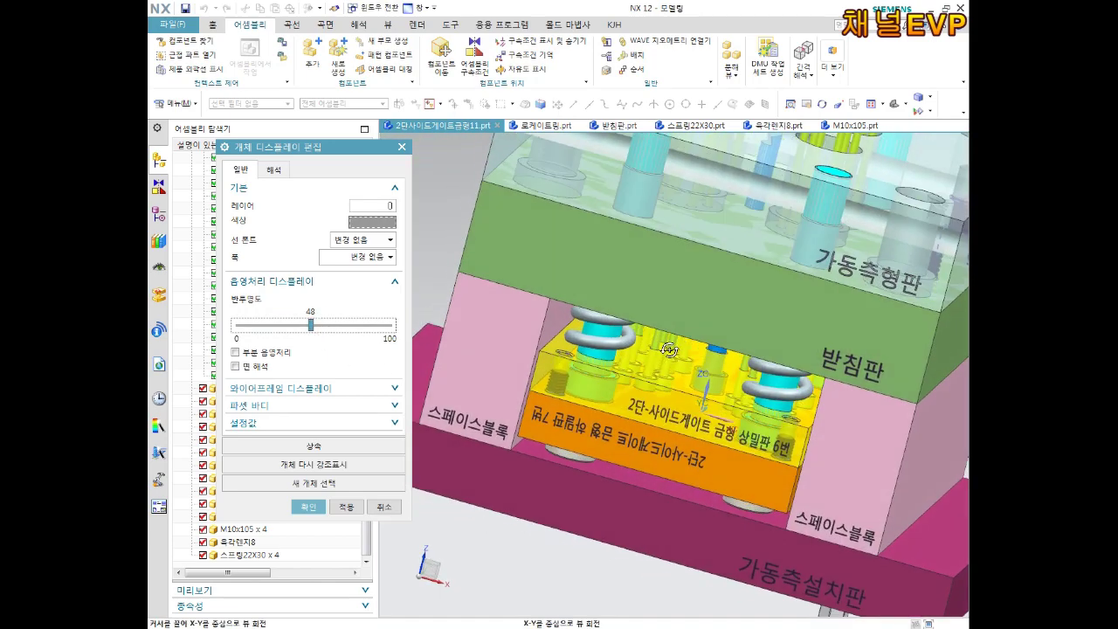
middle_drag(654, 378, 666, 361)
scroll(653, 375, down, 5)
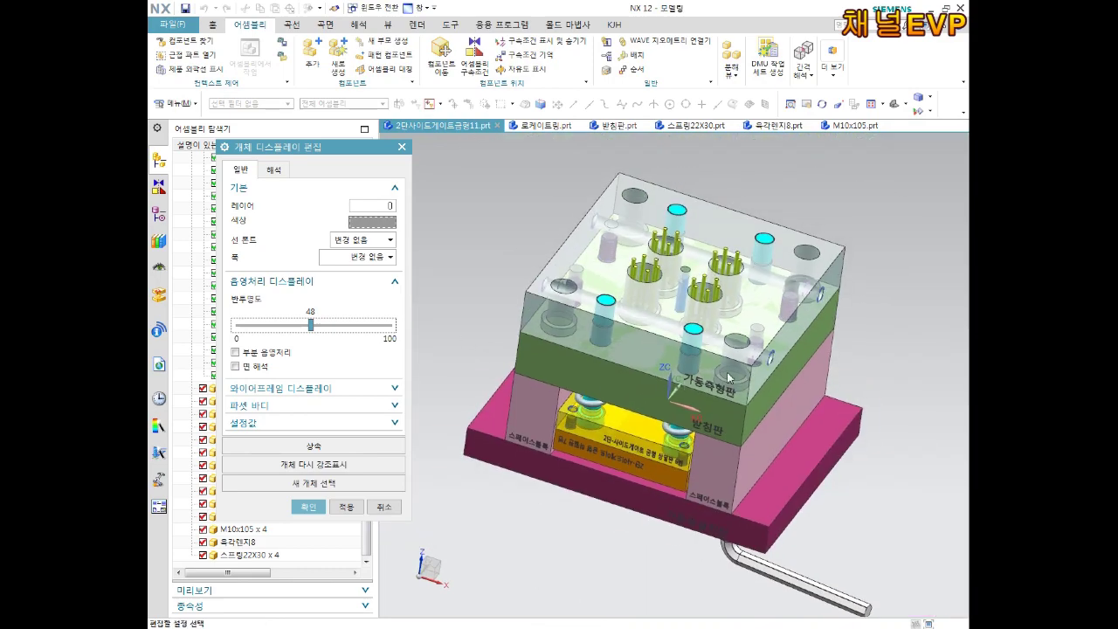
click(309, 507)
click(172, 25)
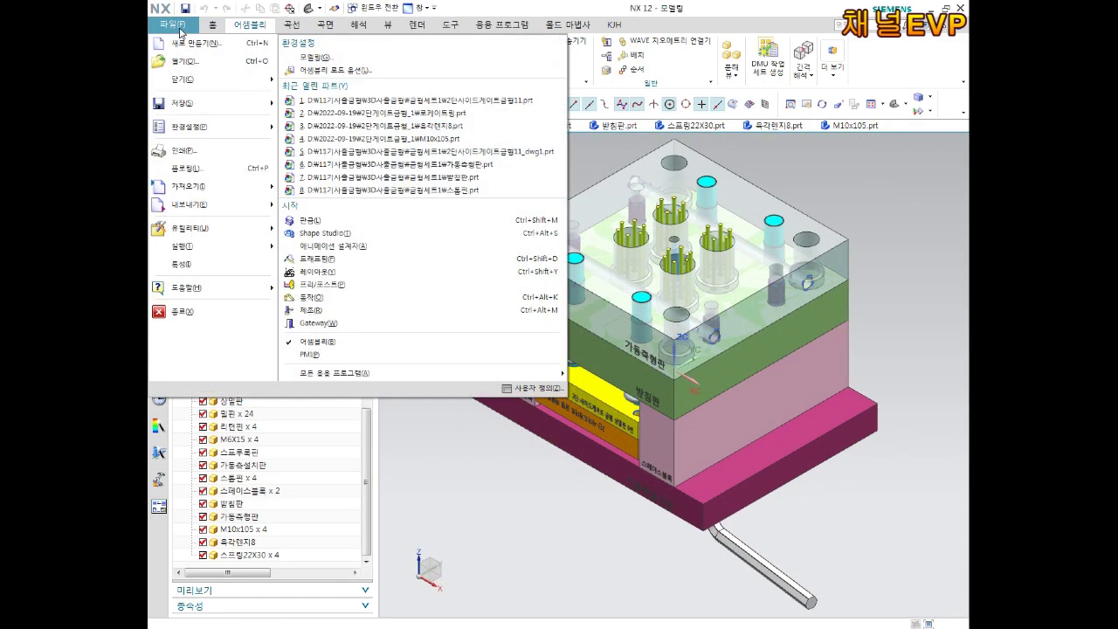
Create a sketch on the XY plane of the new 하코어 part
click(173, 29)
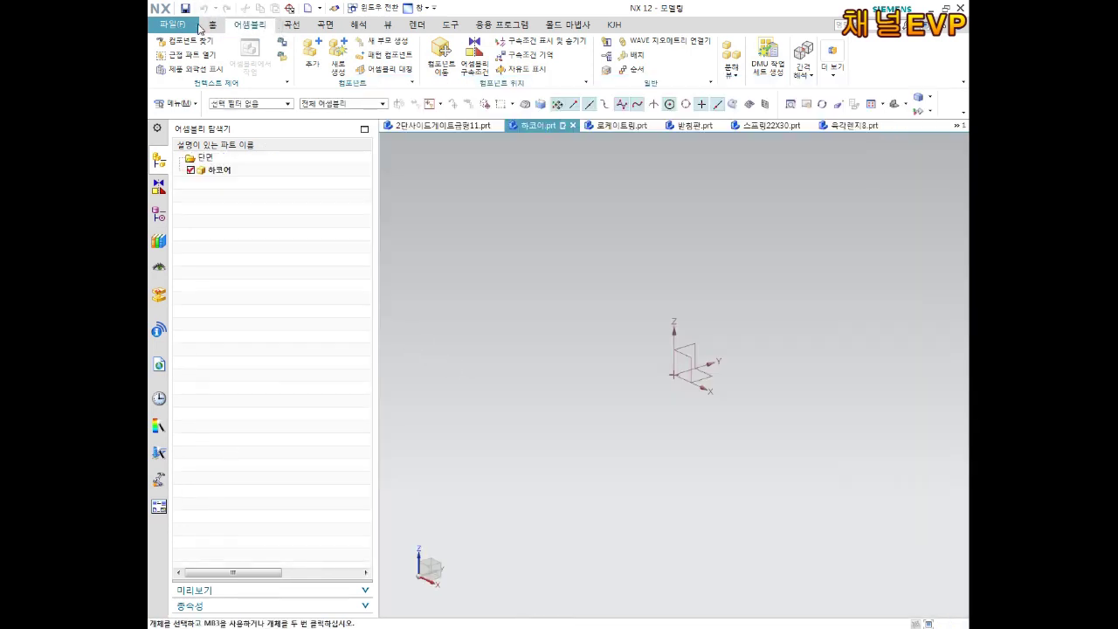
click(211, 26)
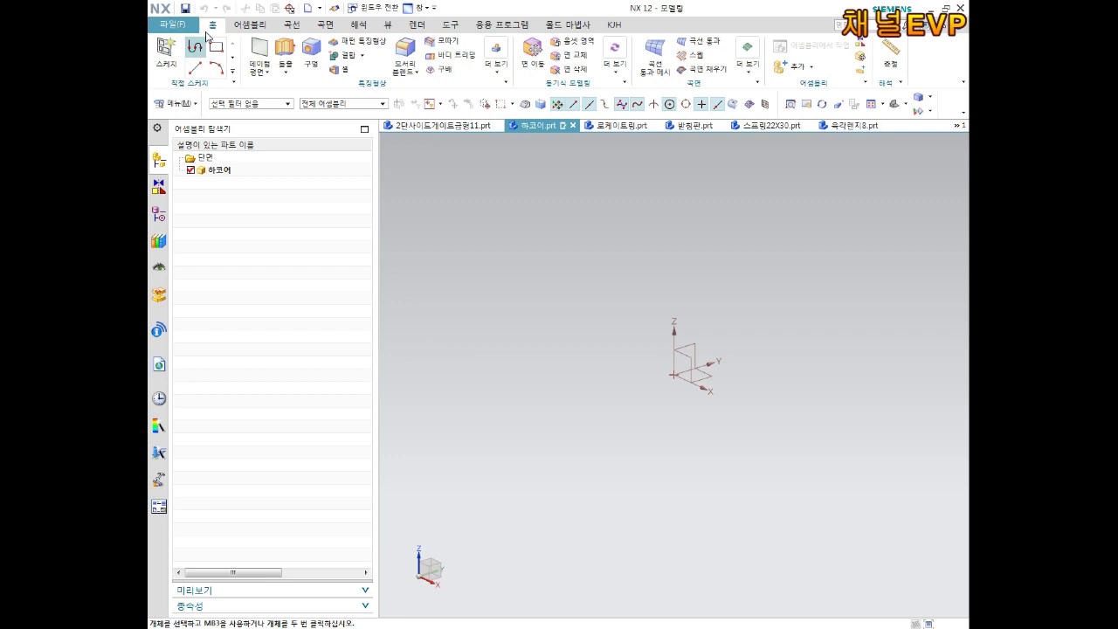
click(166, 50)
click(346, 295)
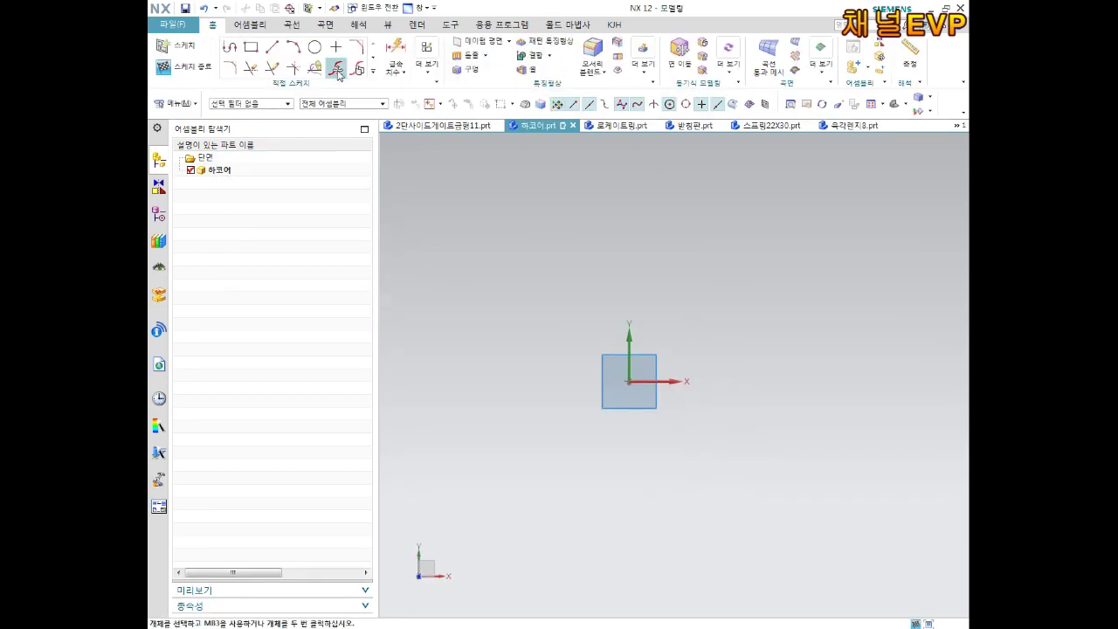
Draw the closed stepped line profile starting and ending at the sketch origin
click(628, 376)
click(628, 237)
click(690, 238)
click(690, 282)
click(798, 282)
click(797, 314)
click(756, 314)
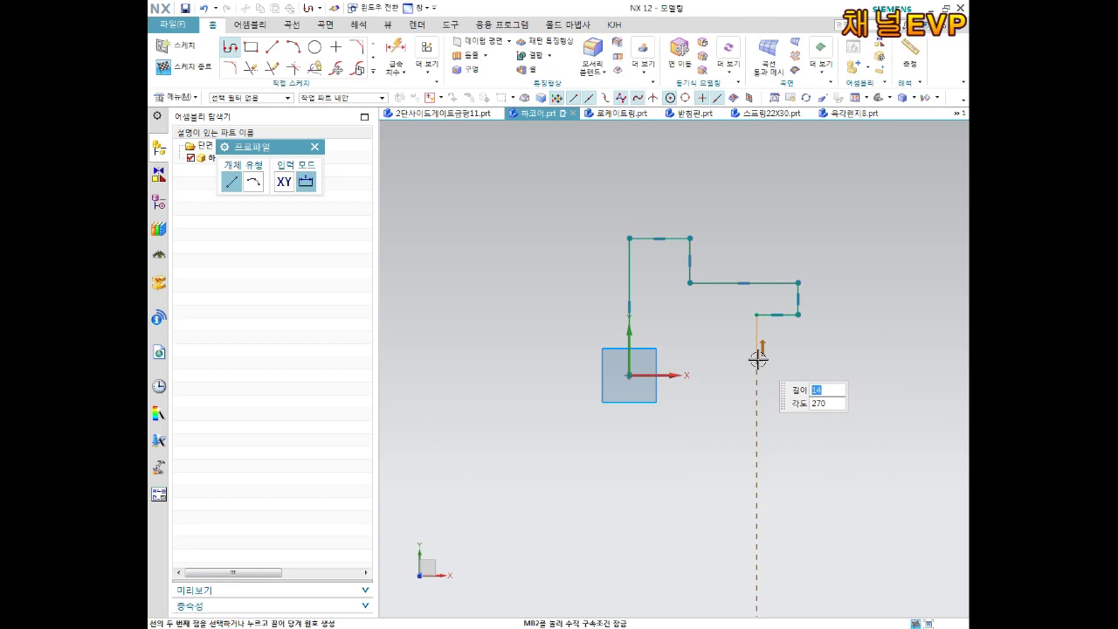
click(756, 367)
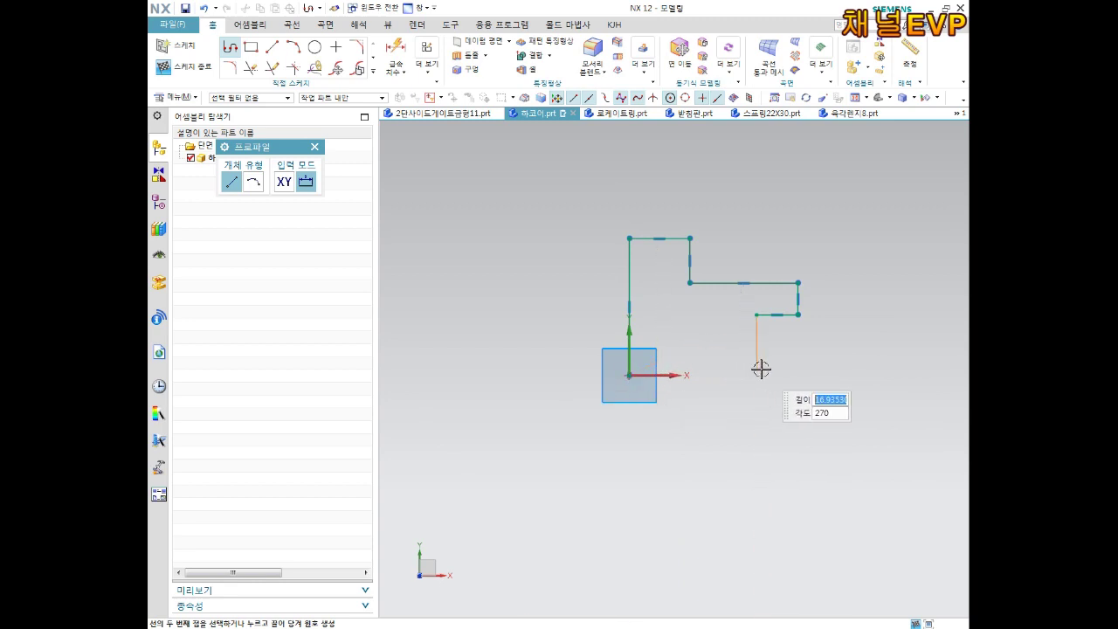
click(627, 375)
key(Escape)
Deselect the bottom line and zoom and pan in on the sketch
click(732, 374)
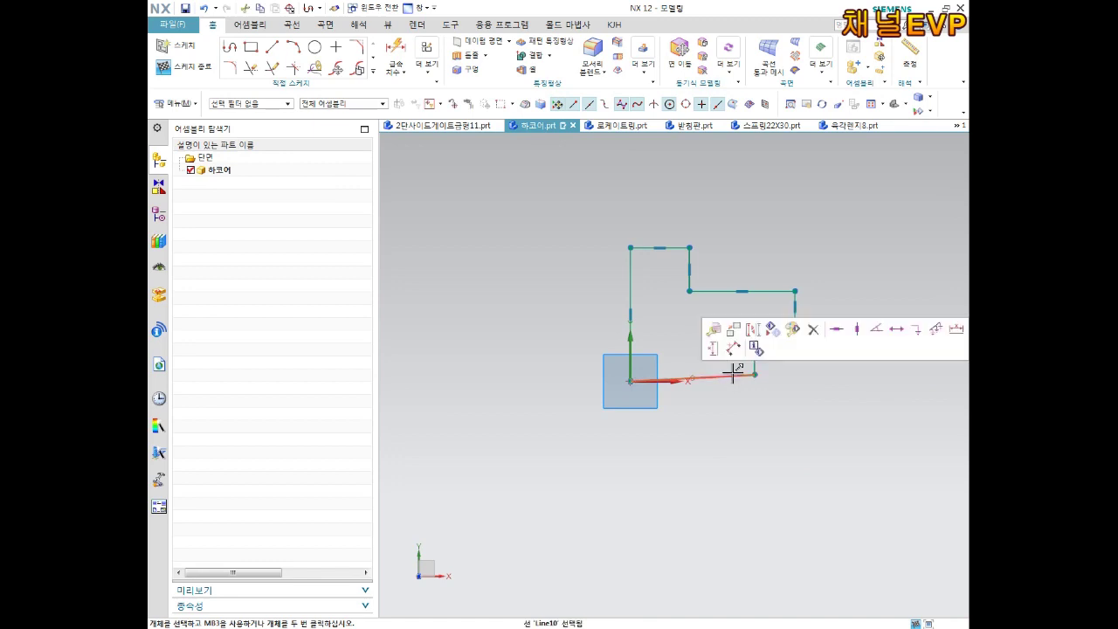
key(Escape)
scroll(798, 282, up, 1)
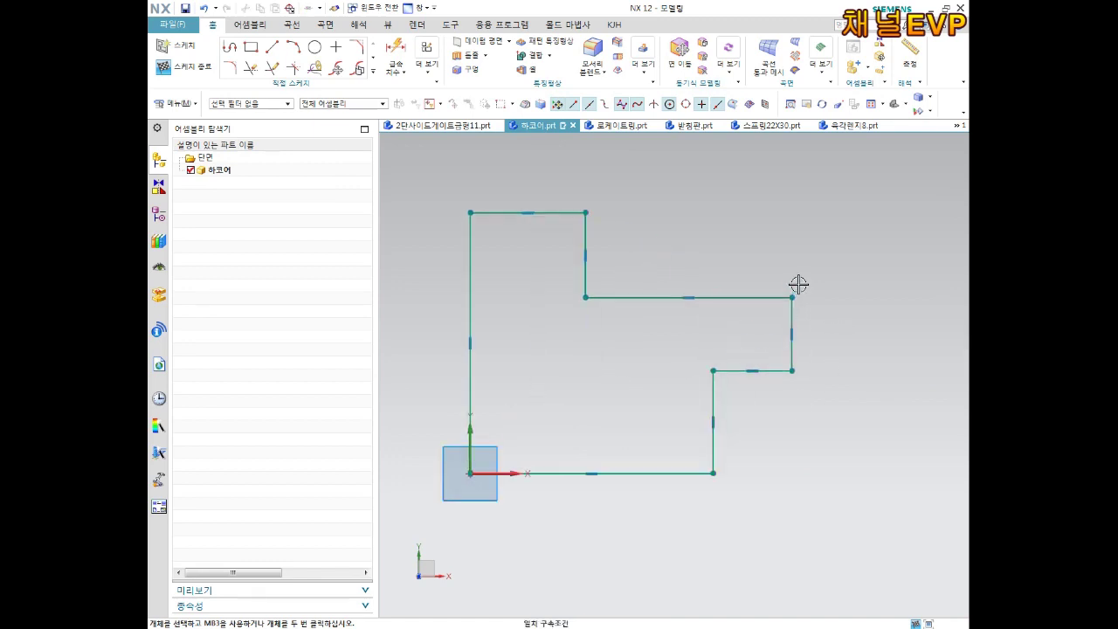
scroll(790, 285, up, 1)
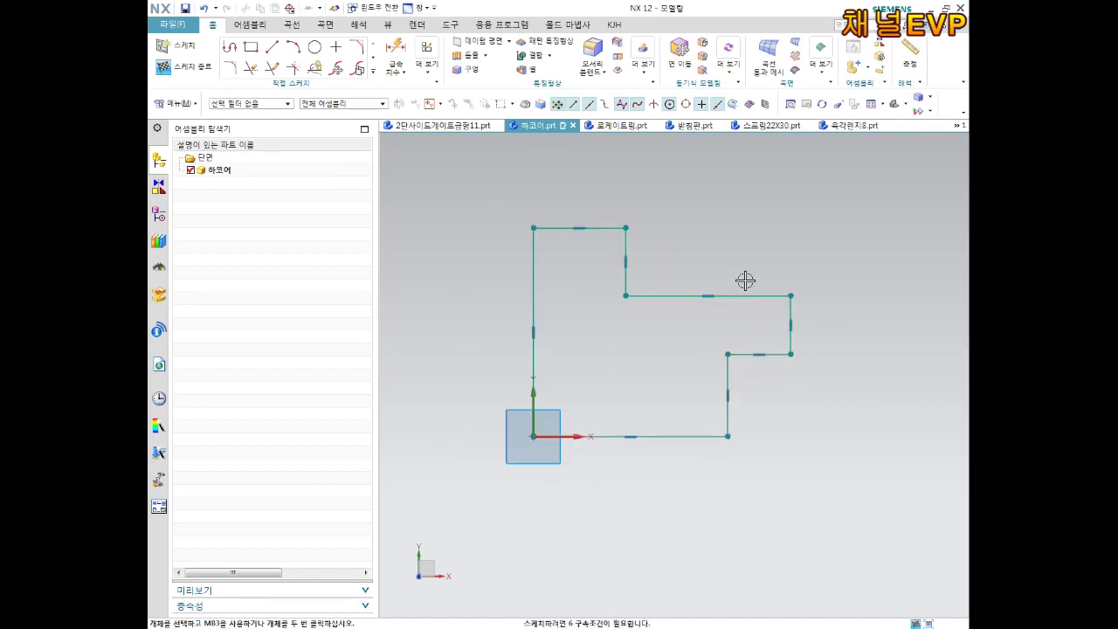
shift+middle_drag(743, 278, 766, 299)
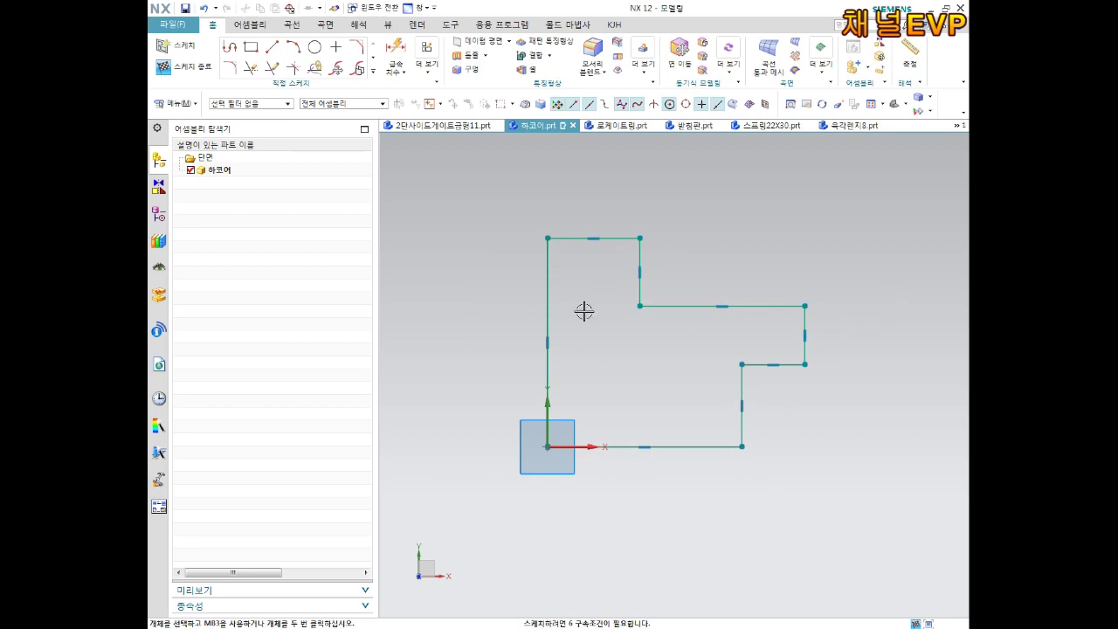
Dimension the two step heights at 5.0 and 10.8
key(d)
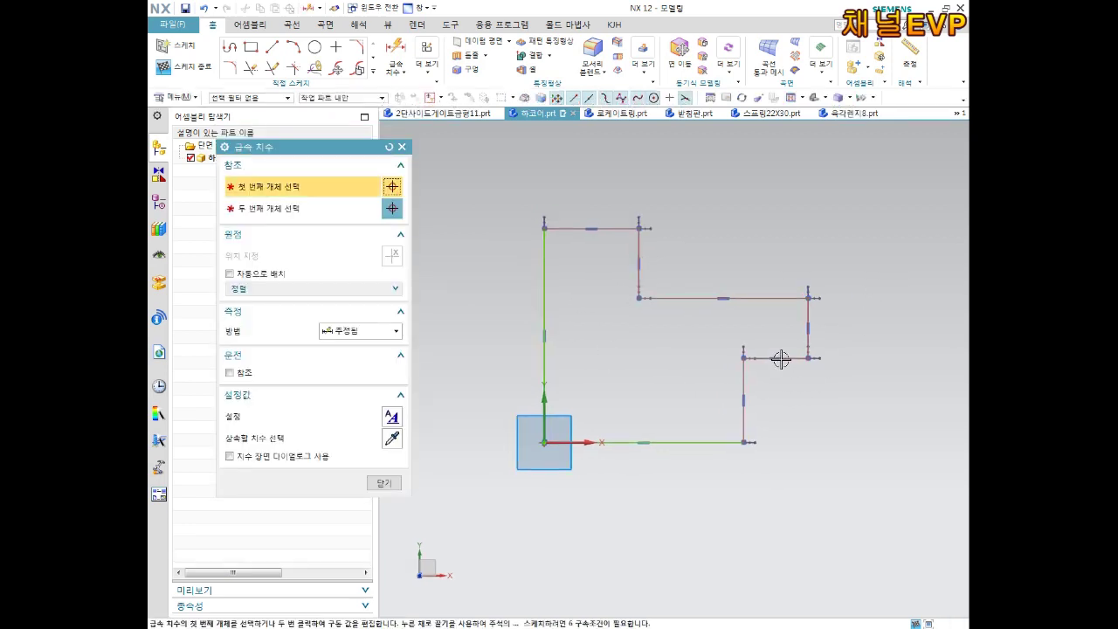
click(777, 361)
click(699, 444)
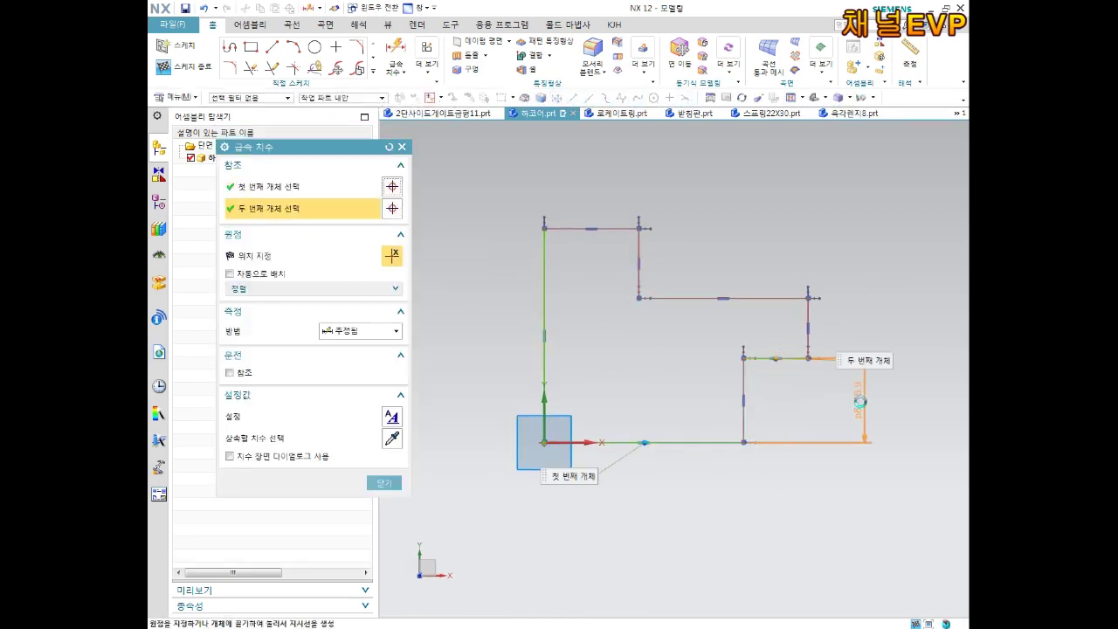
click(880, 398)
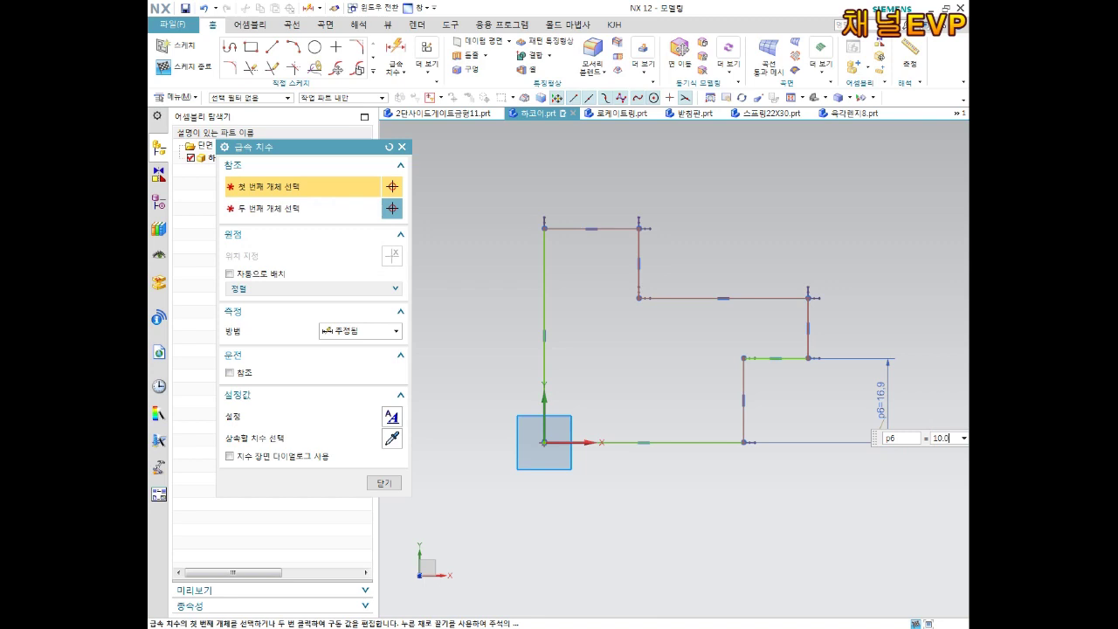
text(/2)
key(Return)
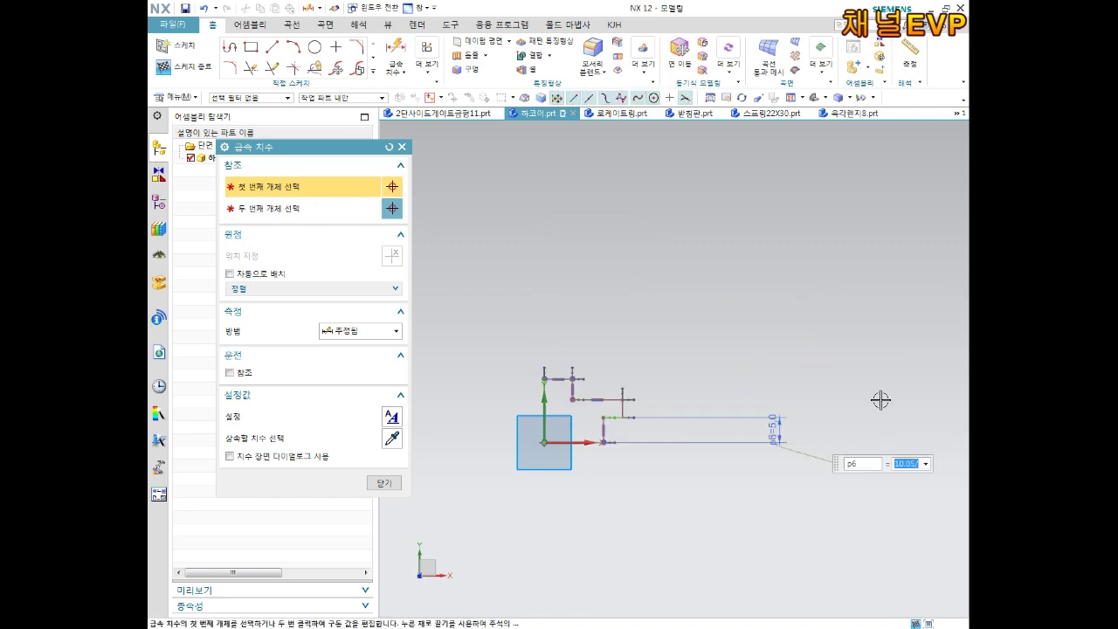
drag(613, 398, 601, 397)
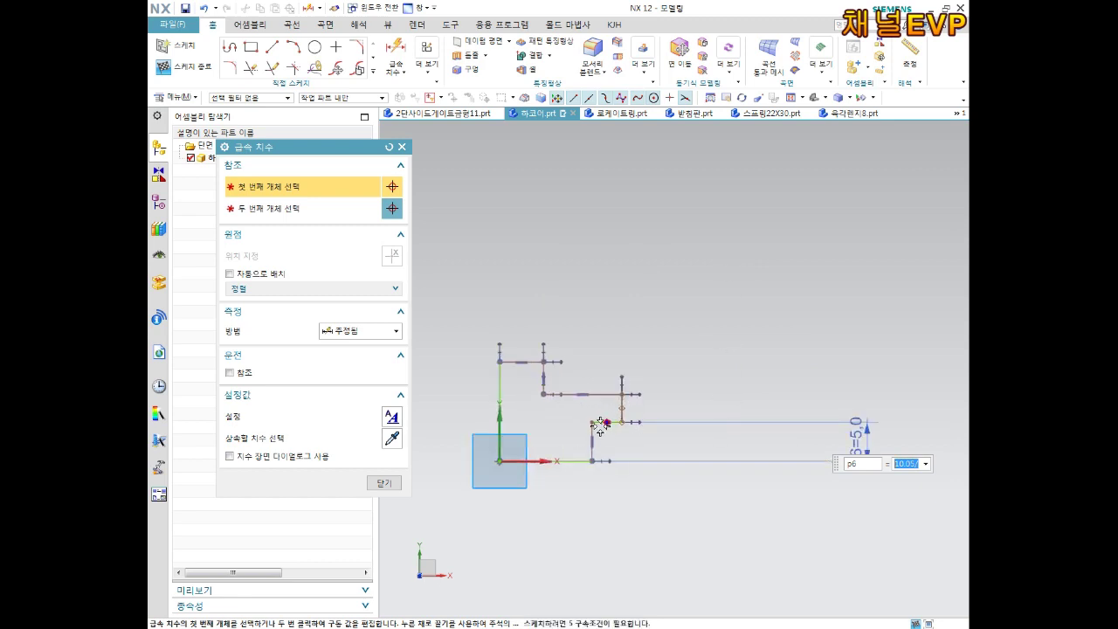
click(582, 394)
click(577, 461)
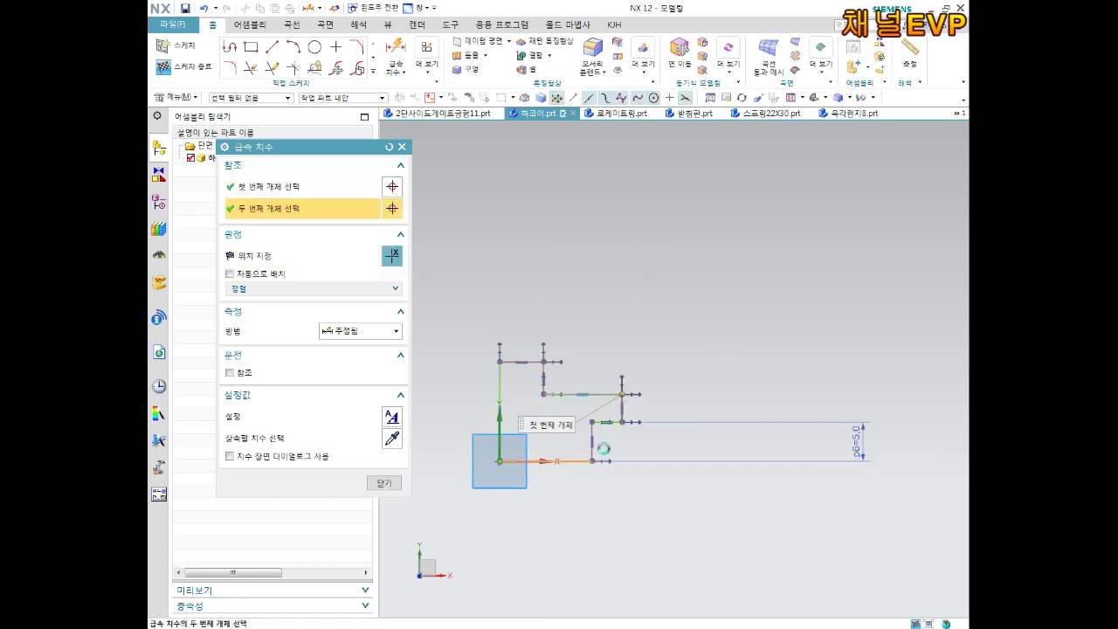
click(690, 428)
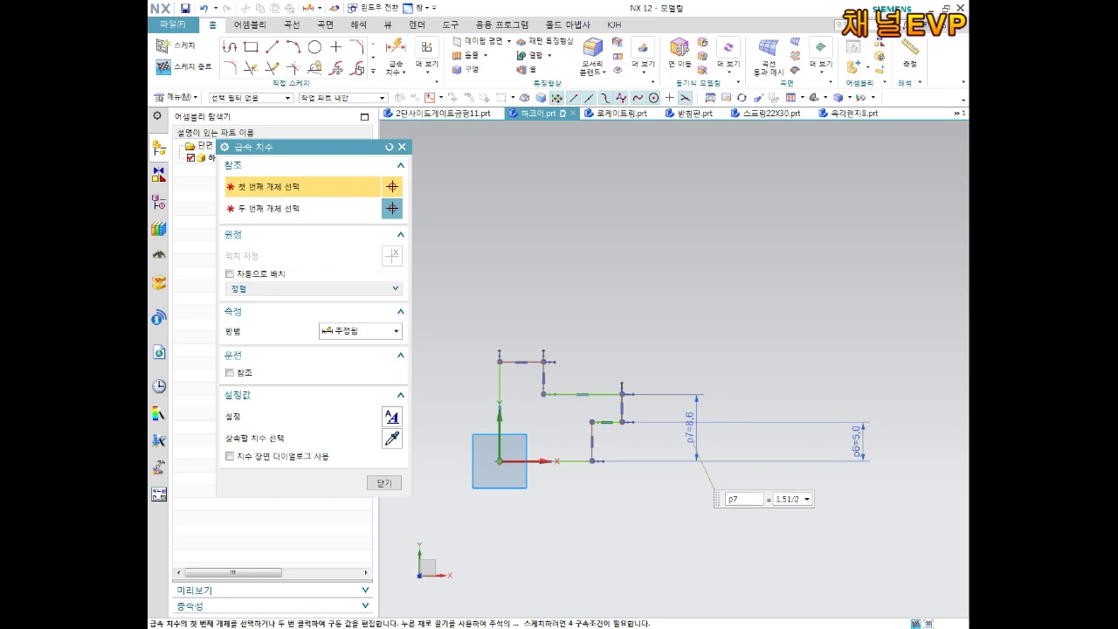
key(Return)
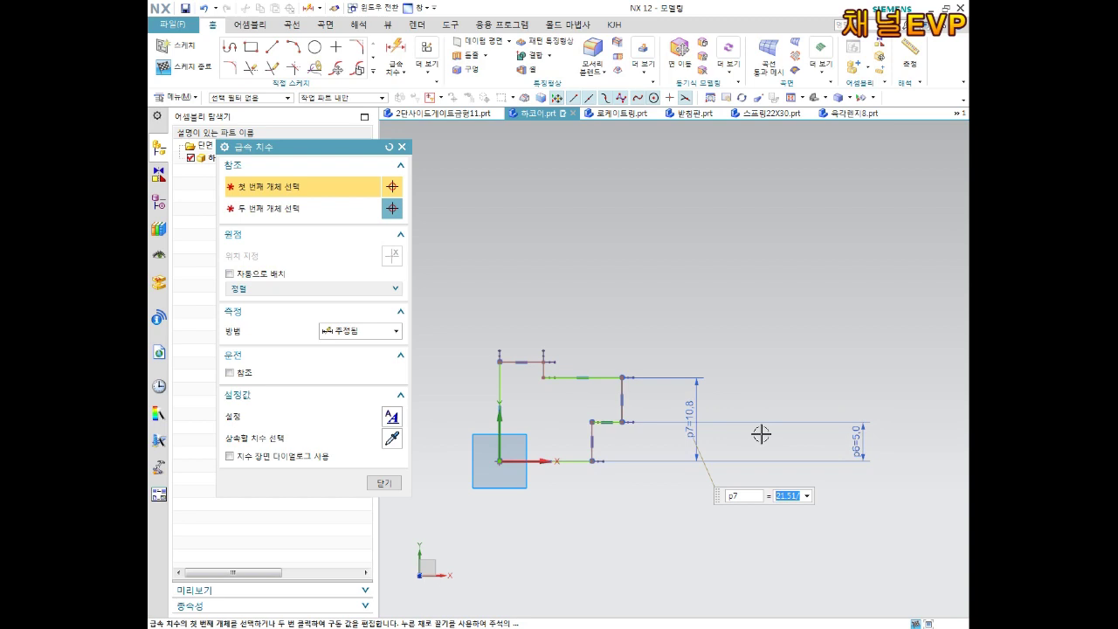
Add the 12.0 left height, 5.0 top width and 37 overall width
click(501, 378)
click(452, 394)
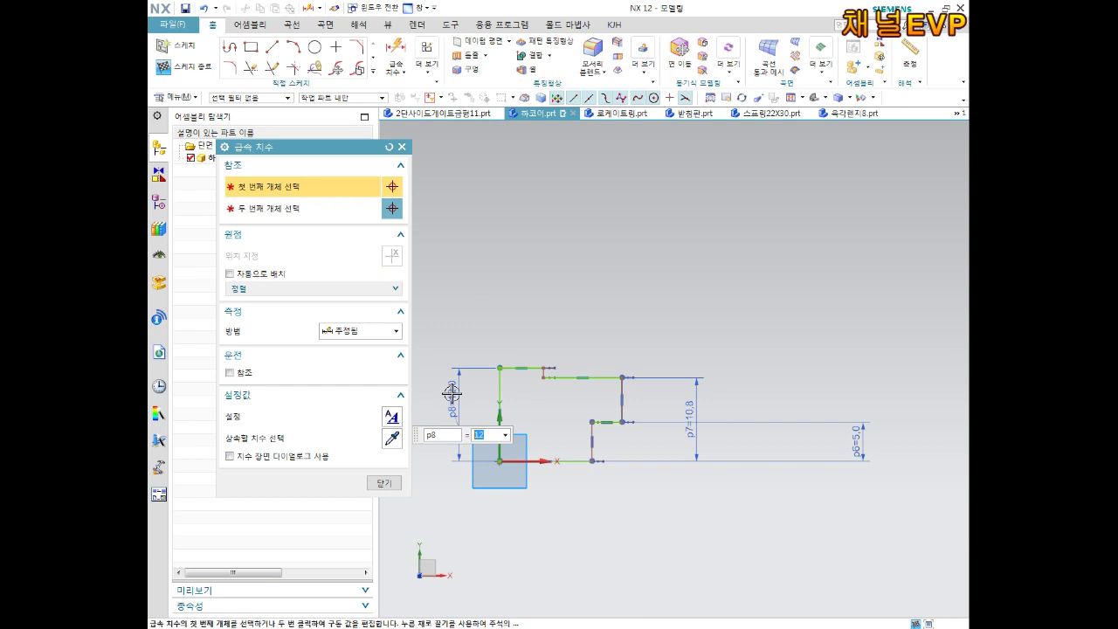
scroll(482, 381, up, 4)
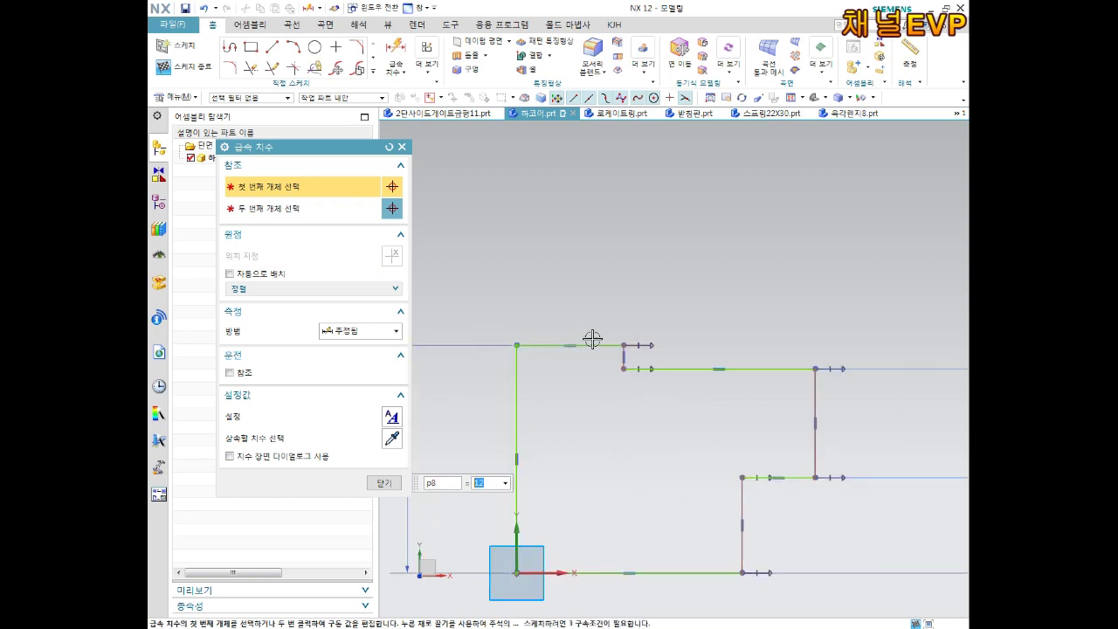
click(584, 345)
click(577, 287)
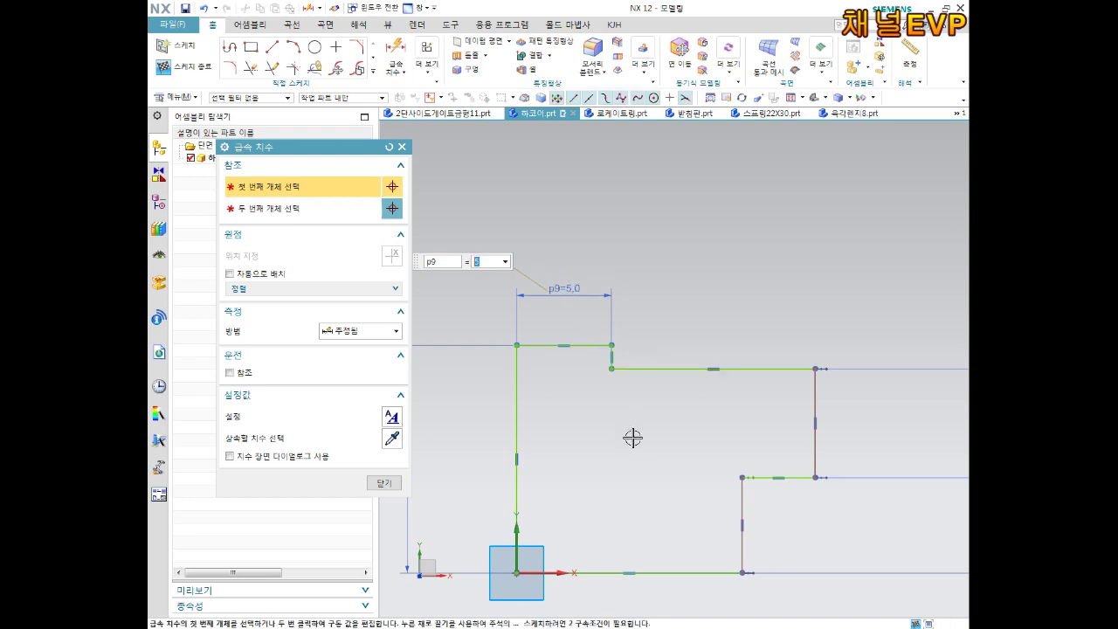
click(517, 381)
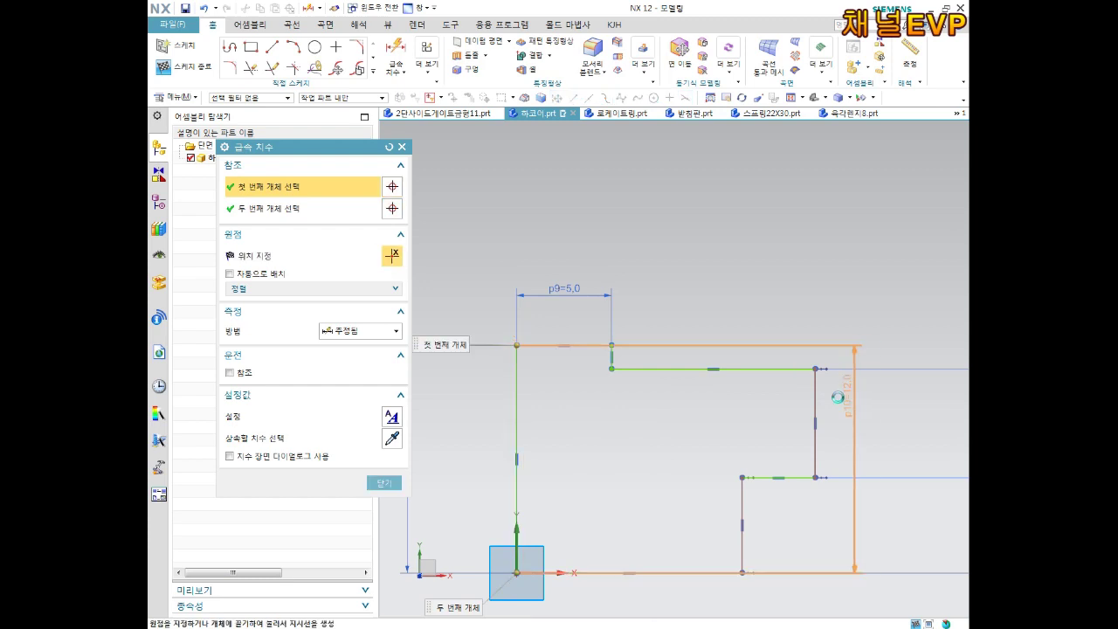
click(812, 386)
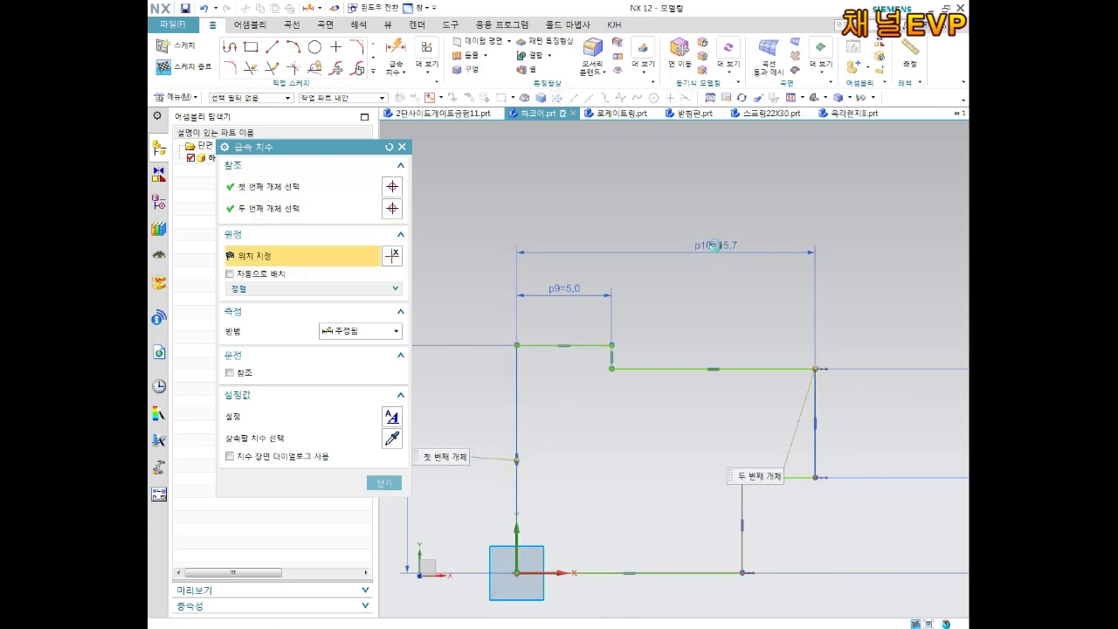
click(703, 247)
text(37)
key(Return)
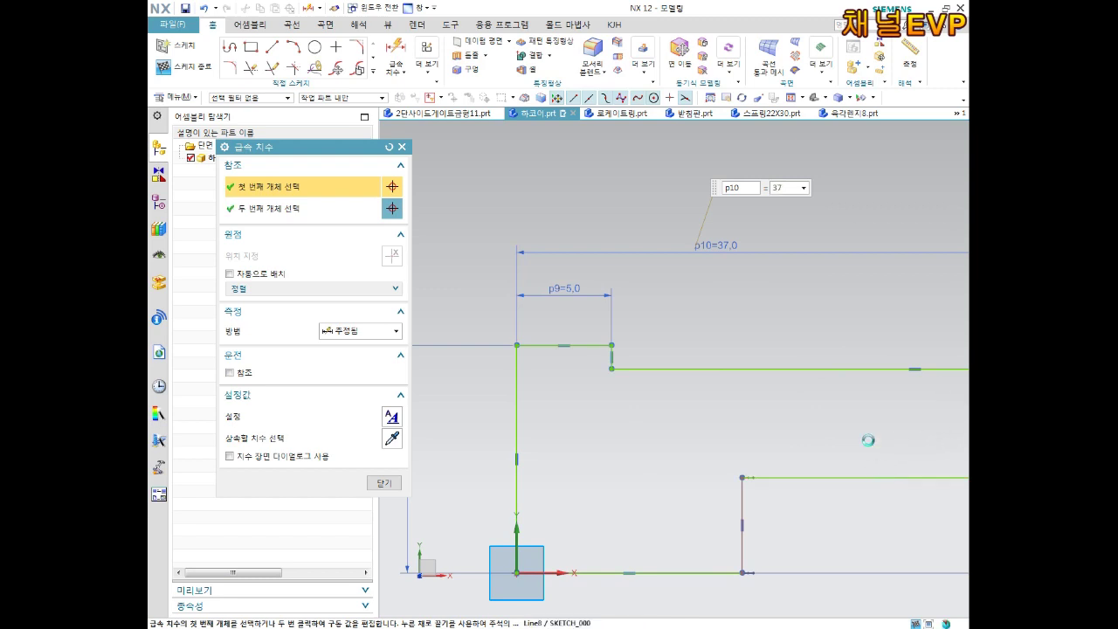
Add the 7.0 lower step width, fit the sketch, and close Rapid Dimension
click(880, 476)
click(869, 441)
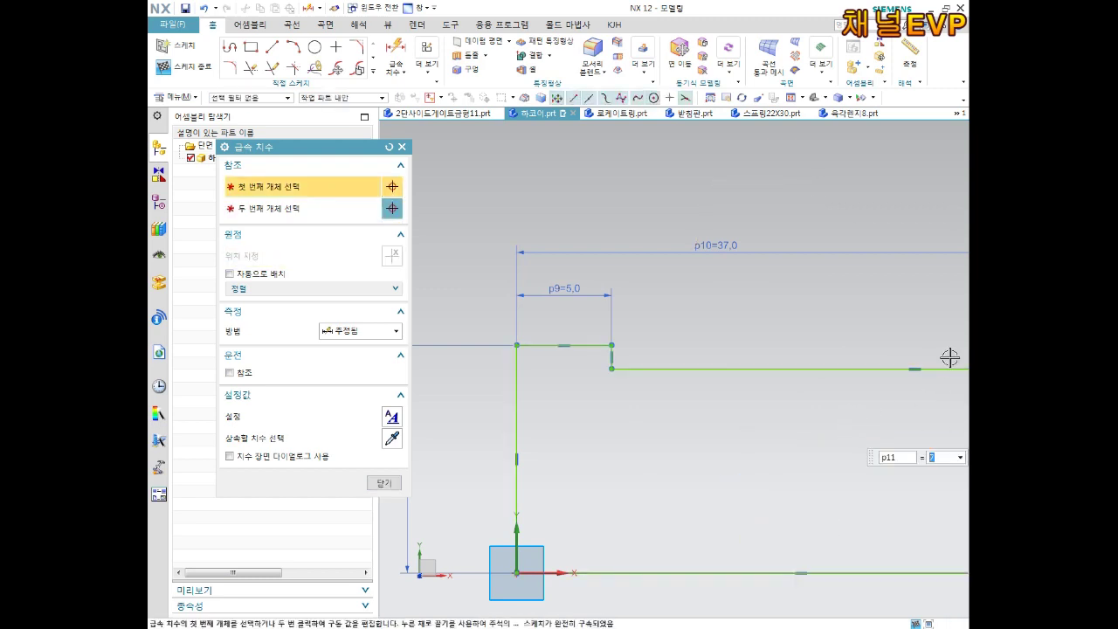
right_click(707, 180)
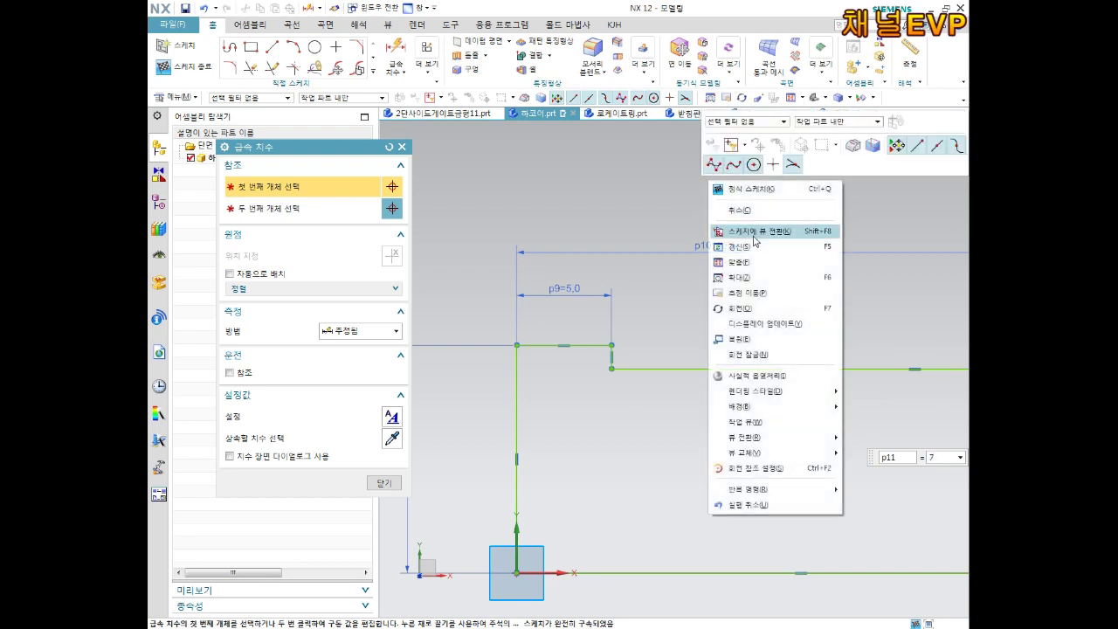
click(753, 230)
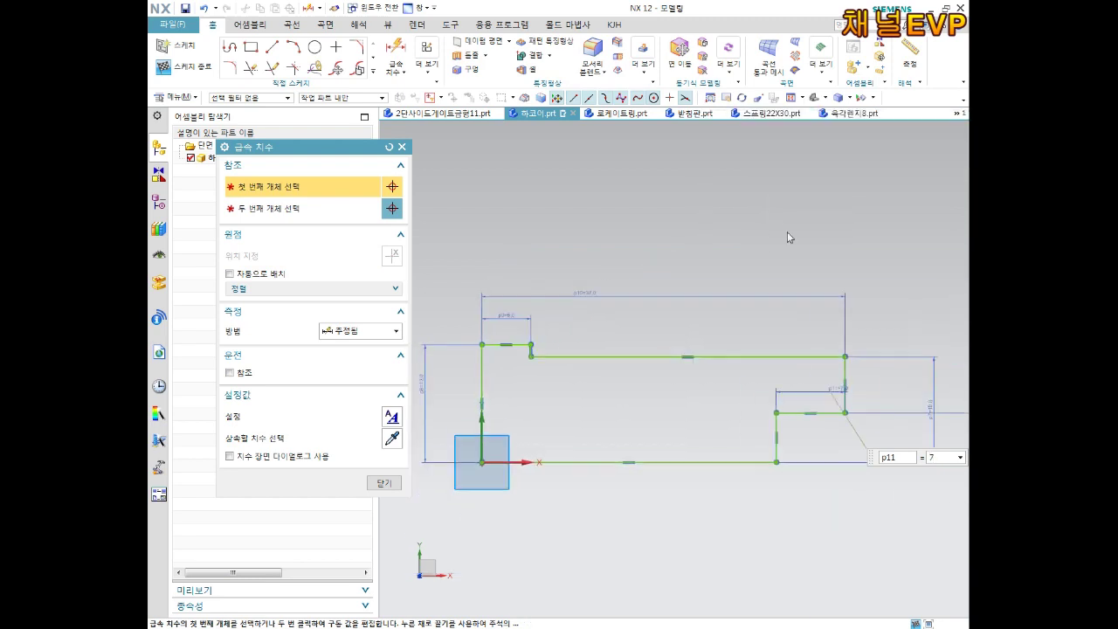
click(384, 484)
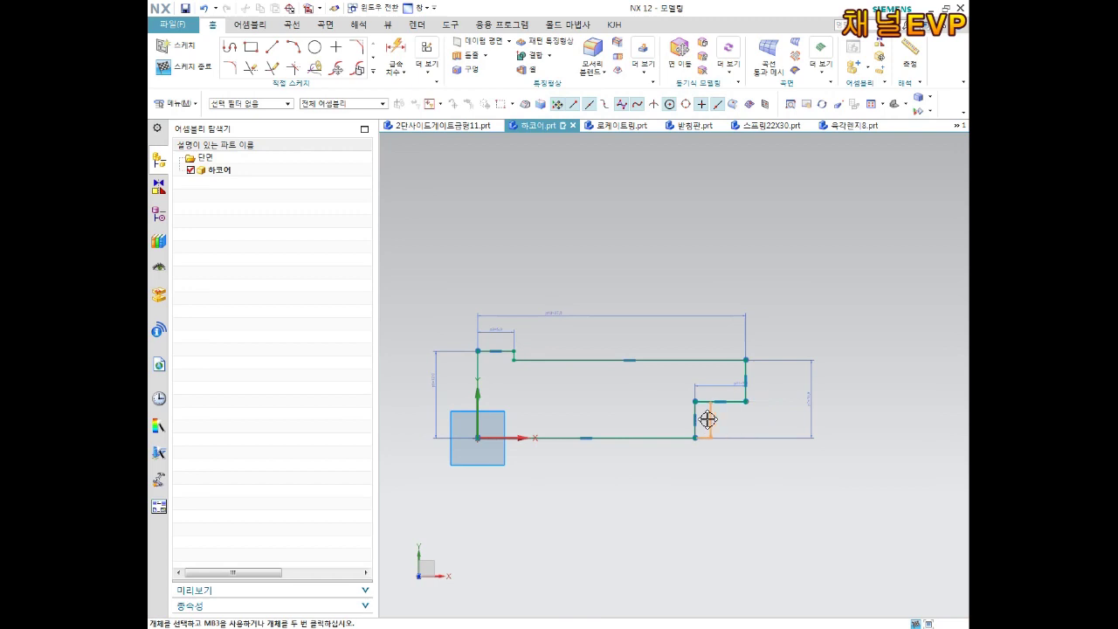
Round the top-right and lower-right profile corners with 1.0 mm fillets
scroll(574, 395, up, 1)
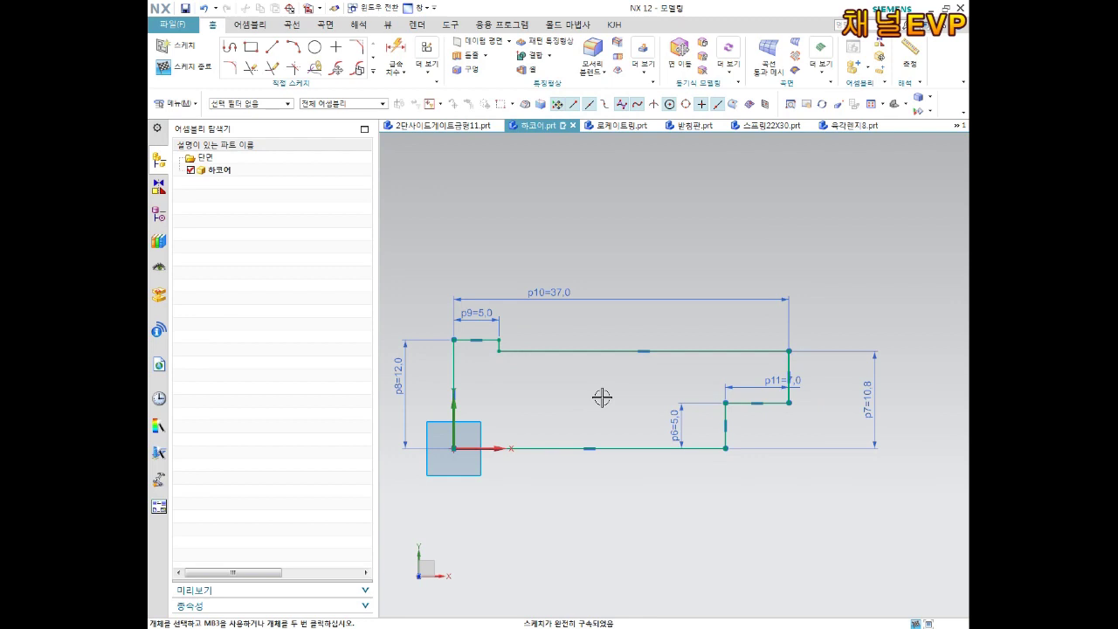
click(229, 68)
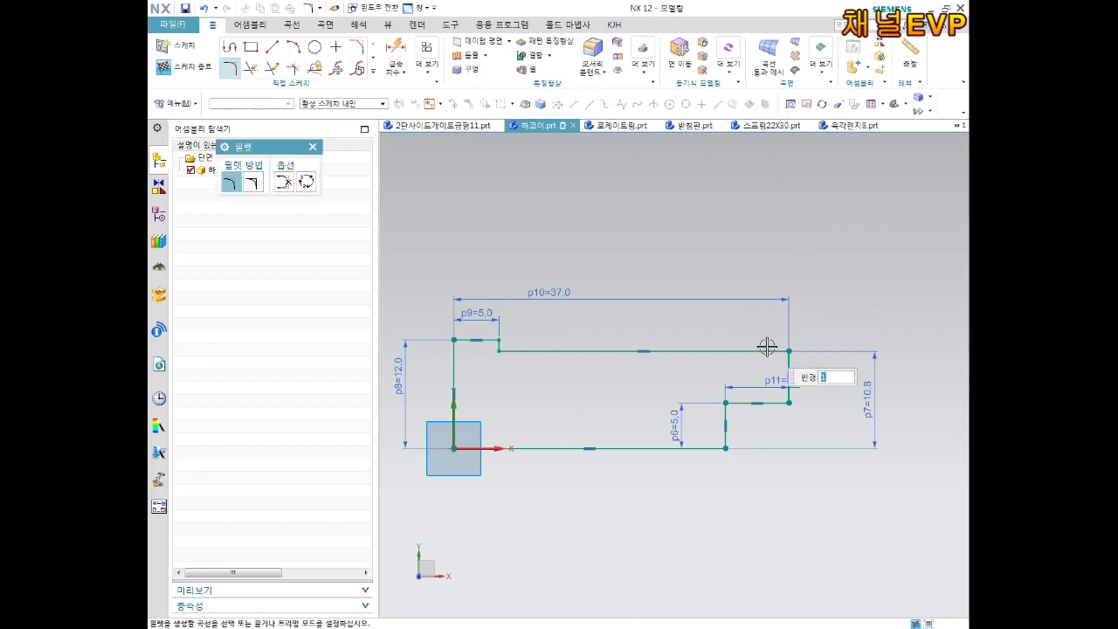
click(792, 371)
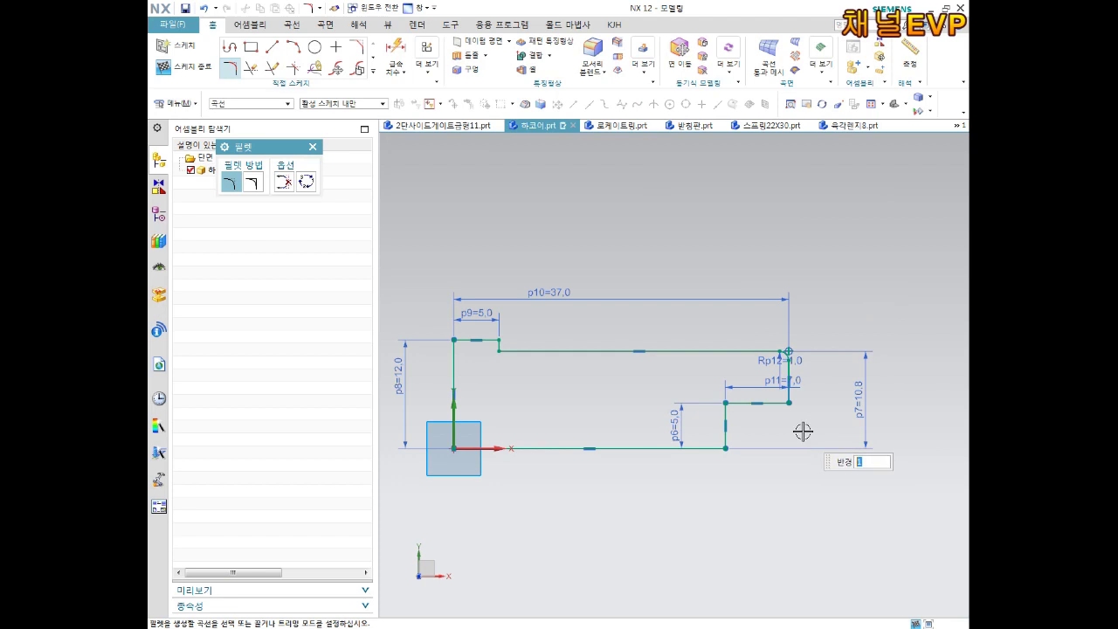
scroll(803, 429, up, 3)
click(772, 359)
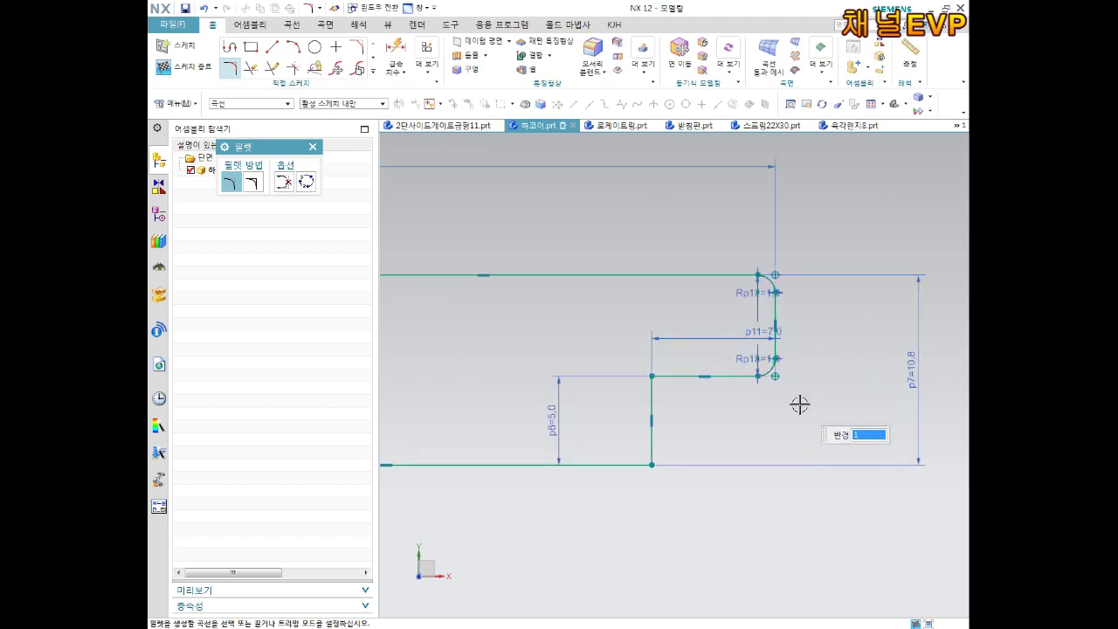
scroll(804, 410, down, 2)
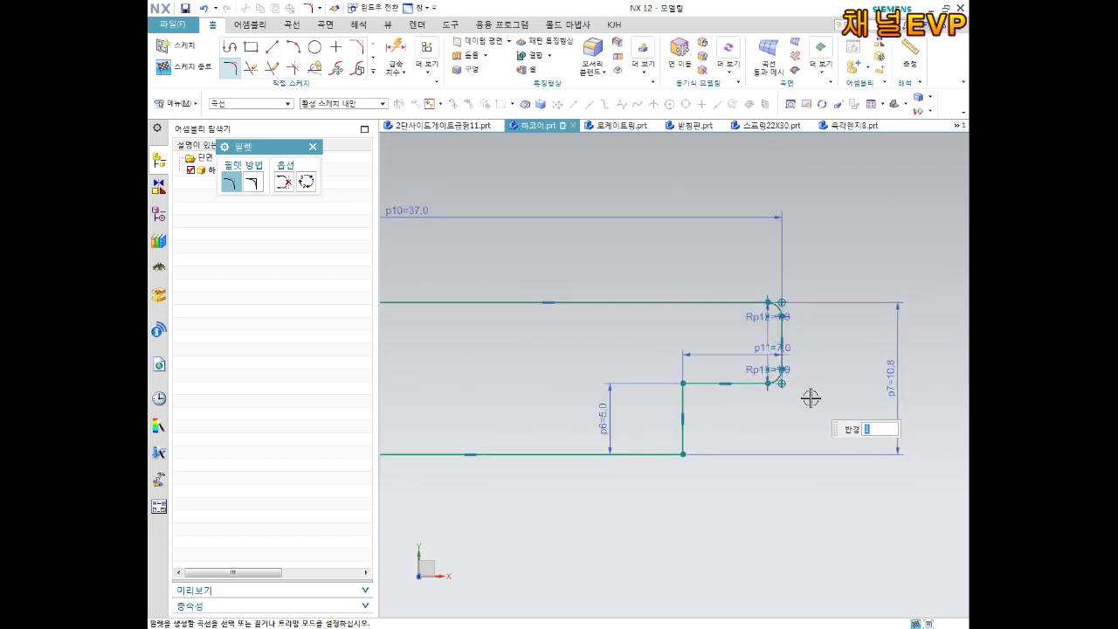
scroll(811, 419, down, 2)
scroll(794, 413, down, 2)
scroll(762, 416, down, 1)
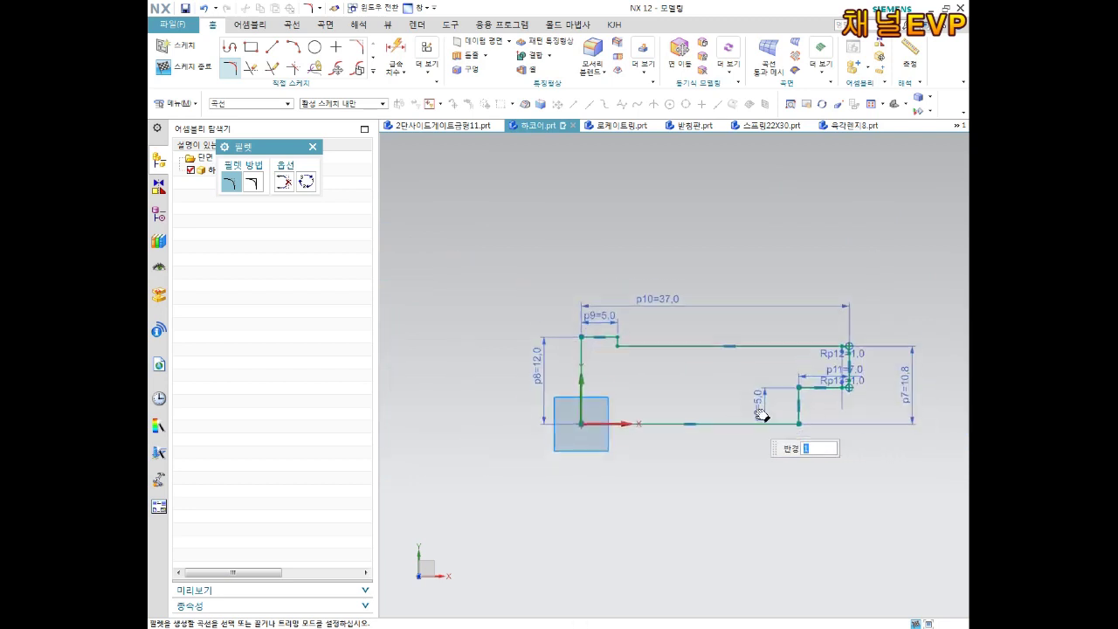
scroll(761, 415, up, 2)
scroll(768, 399, up, 1)
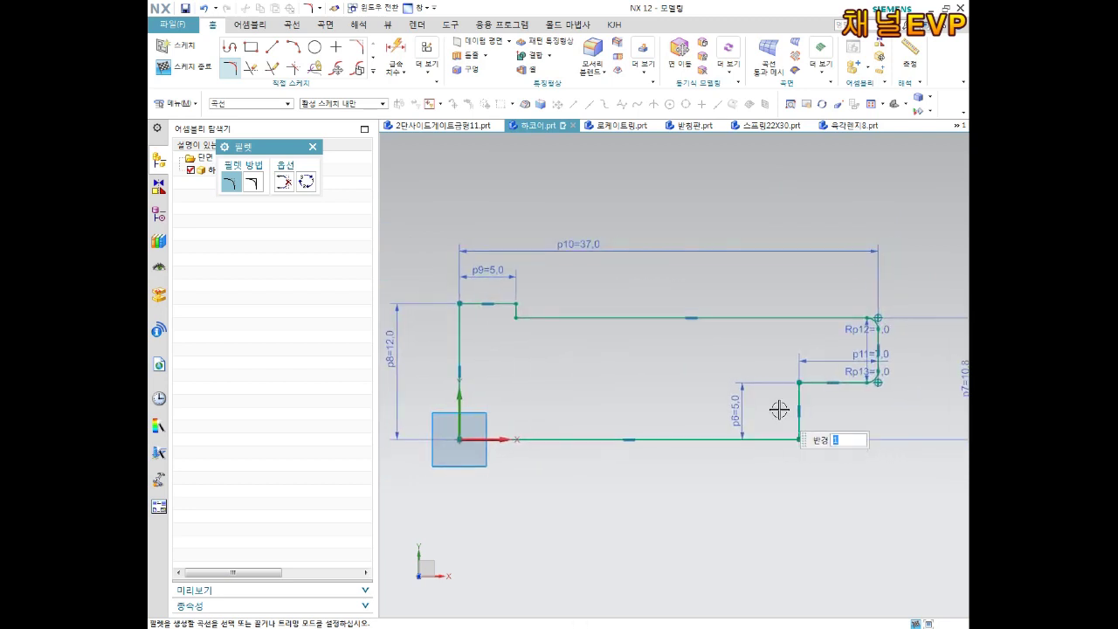
scroll(779, 410, down, 1)
key(Escape)
Move the 10.8 dimension inside the profile, tilt the view, and finish the sketch
click(758, 393)
scroll(777, 375, up, 1)
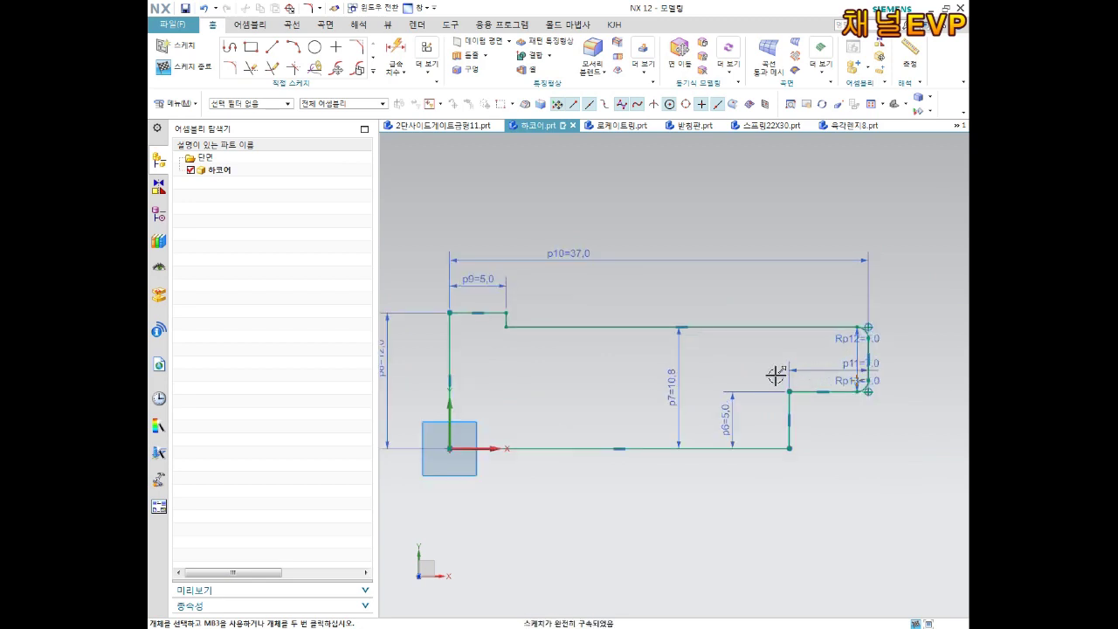
shift+middle_drag(635, 379, 673, 393)
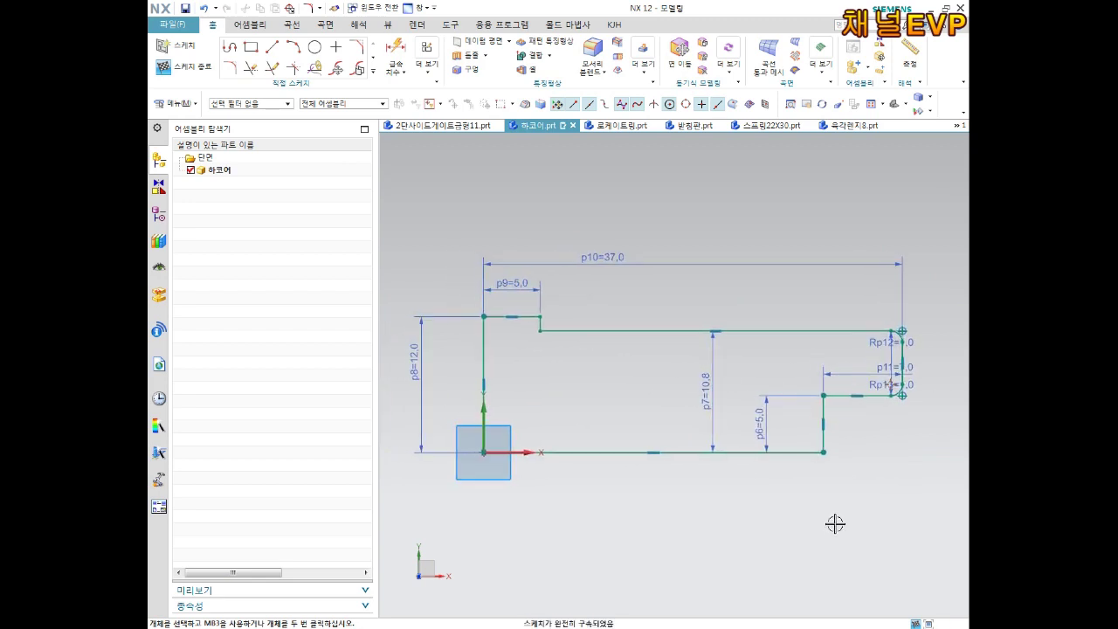
middle_drag(835, 523, 853, 394)
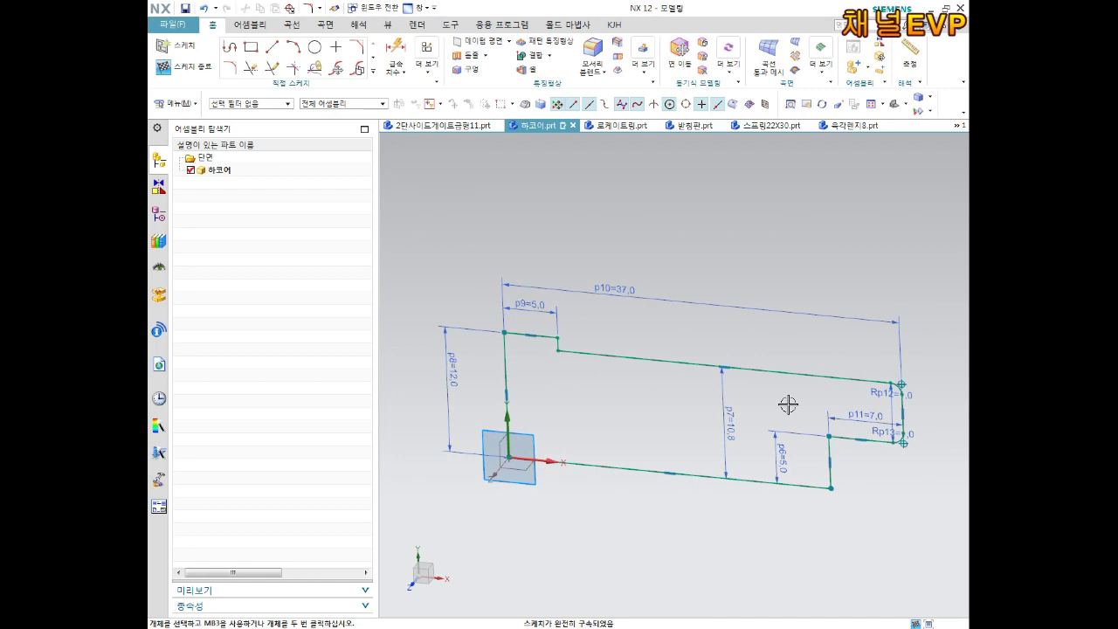
middle_drag(786, 399, 545, 233)
click(175, 66)
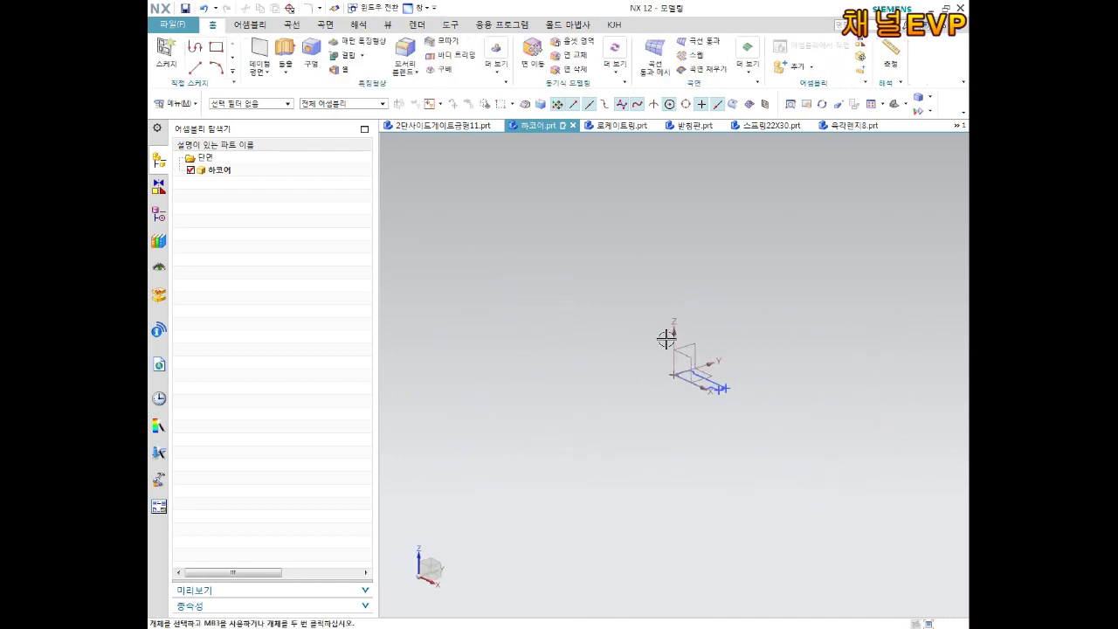
Revolve the profile 0–360° about its bottom line into a solid
scroll(660, 367, up, 4)
click(286, 71)
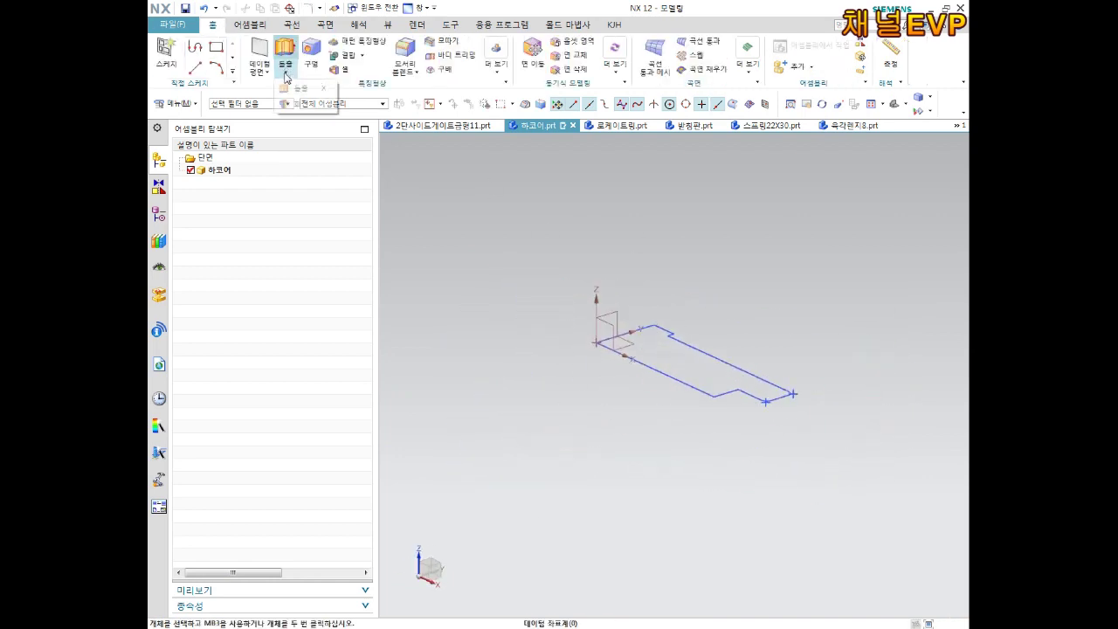
click(306, 109)
click(649, 368)
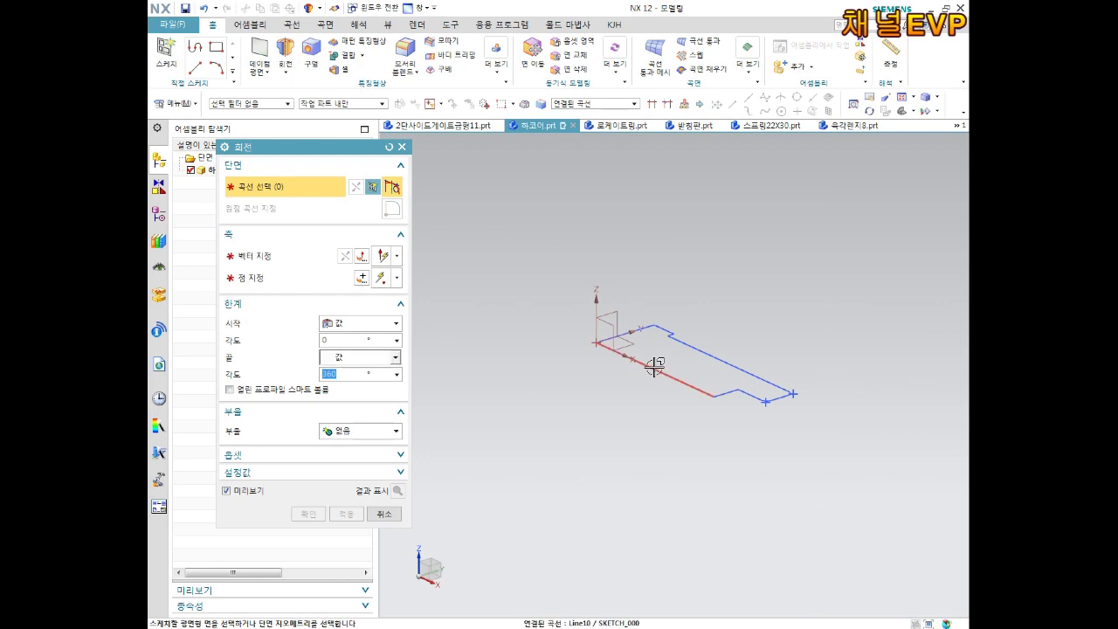
click(269, 286)
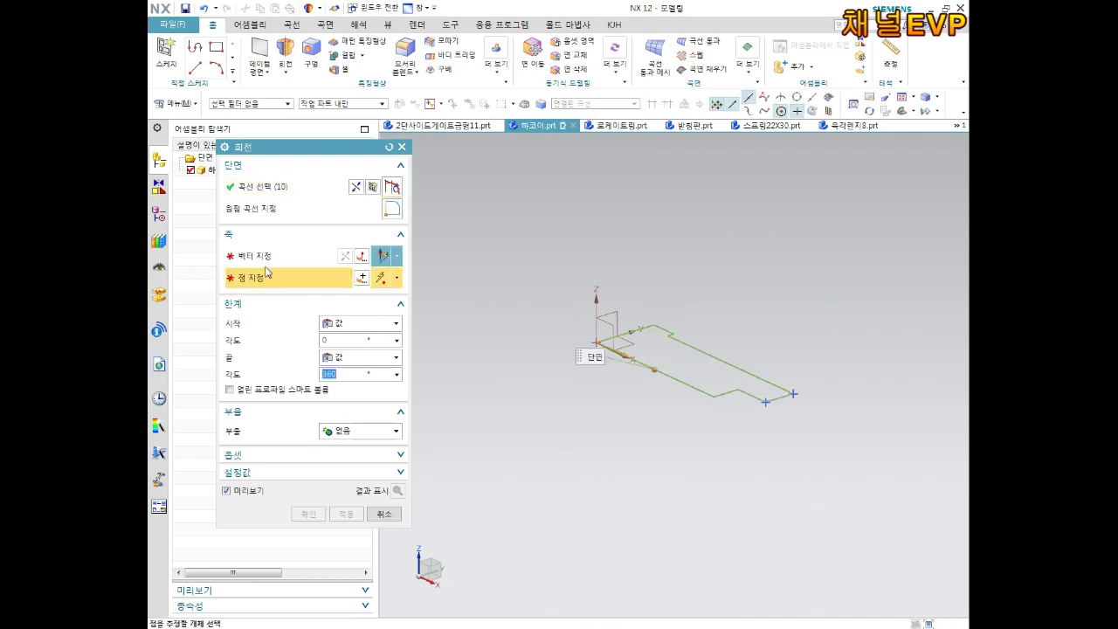
click(264, 257)
click(661, 375)
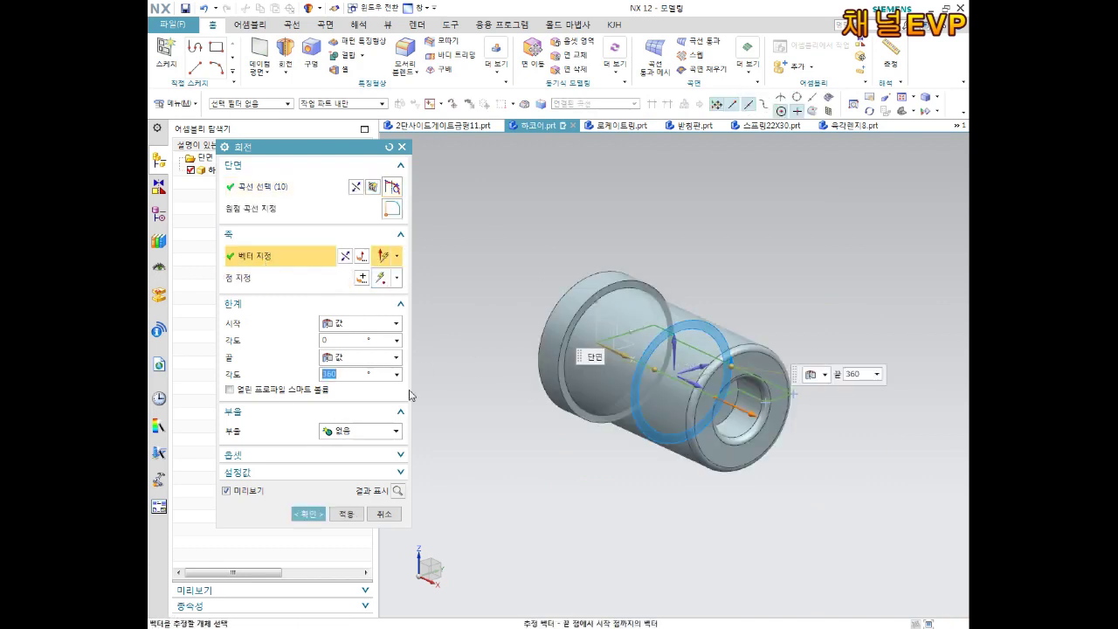
click(306, 515)
Orbit and zoom the new solid so its flange end face points forward
mouse_move(437, 442)
middle_down()
mouse_move(575, 363)
mouse_move(664, 358)
middle_up()
scroll(687, 354, up, 3)
scroll(785, 376, up, 2)
middle_drag(787, 368, 756, 357)
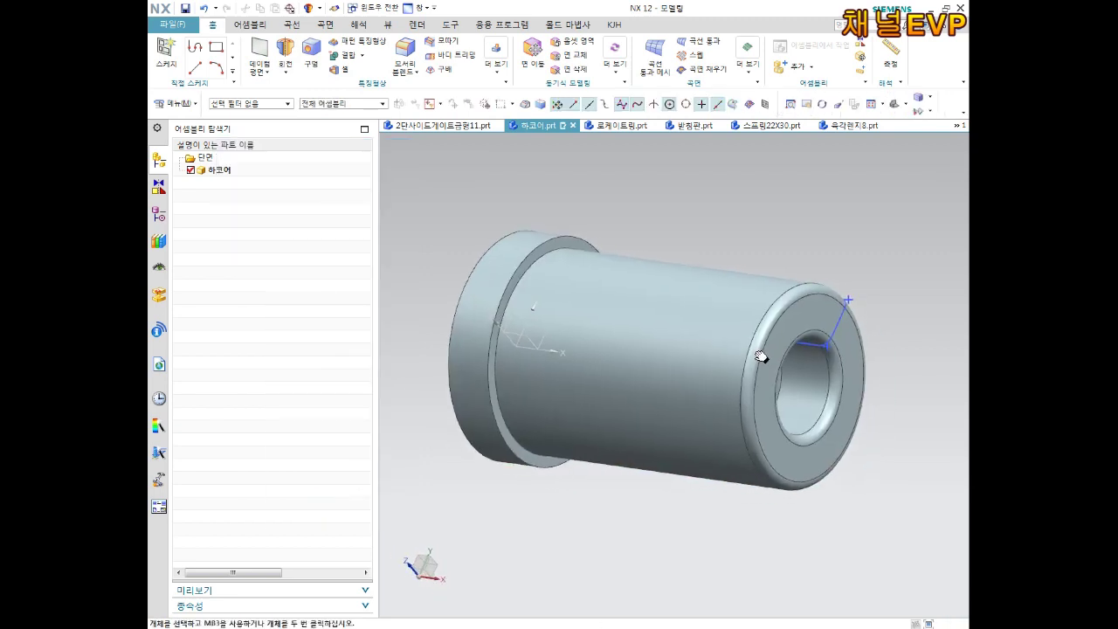
scroll(716, 218, down, 2)
mouse_move(672, 257)
middle_down()
mouse_move(664, 270)
mouse_move(701, 293)
mouse_move(648, 197)
middle_up()
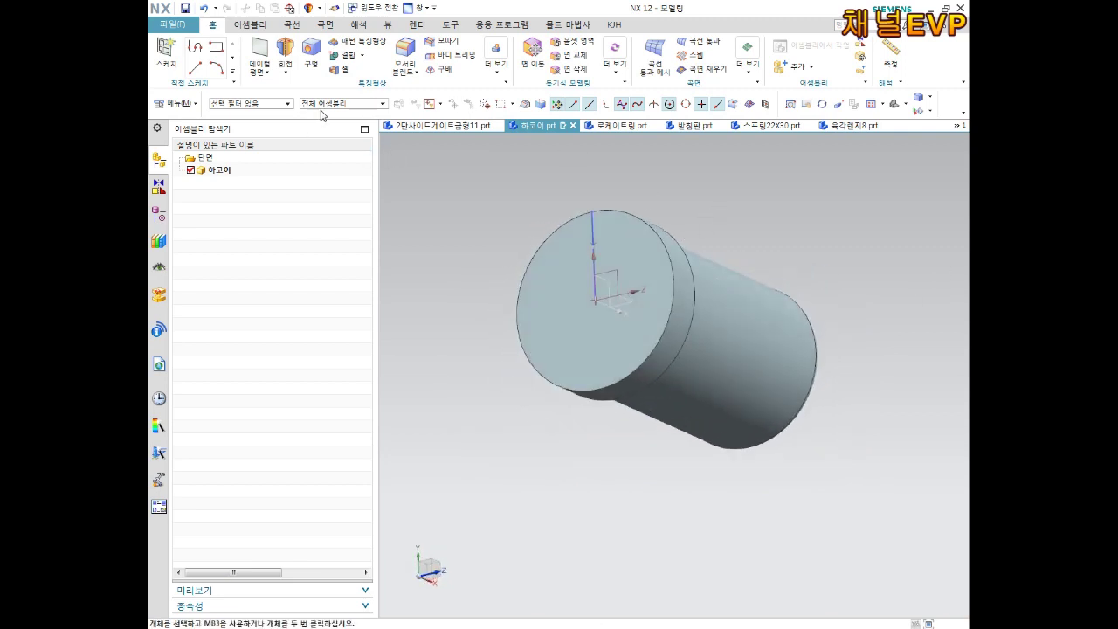
Start a Hole, sketch its point on the end face, and constrain it onto the horizontal axis
click(311, 57)
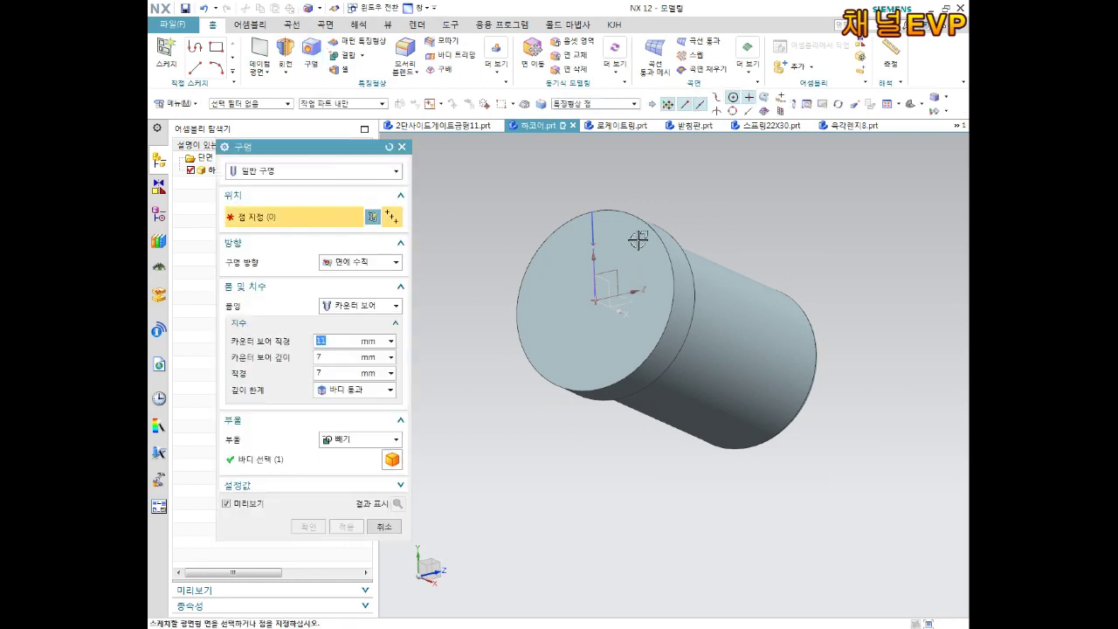
click(604, 232)
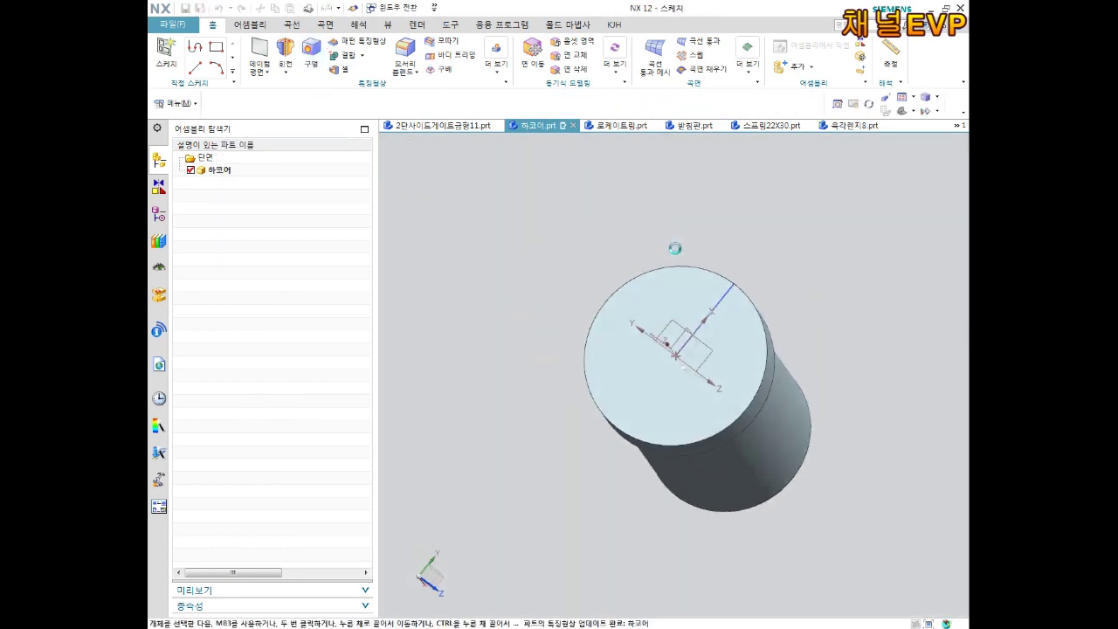
scroll(721, 374, up, 1)
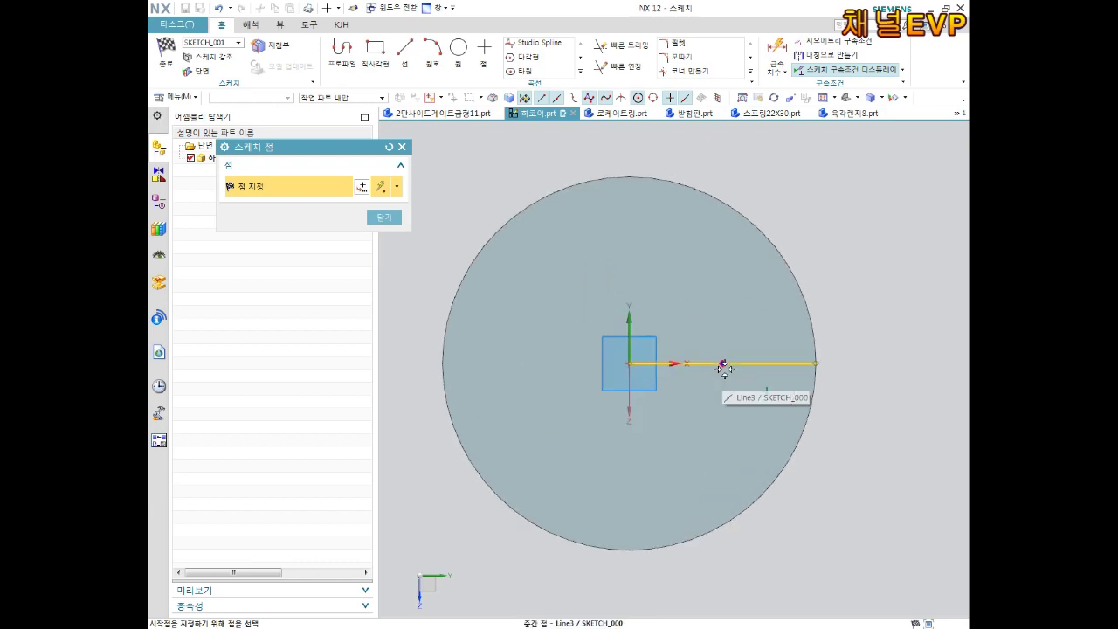
scroll(813, 398, up, 1)
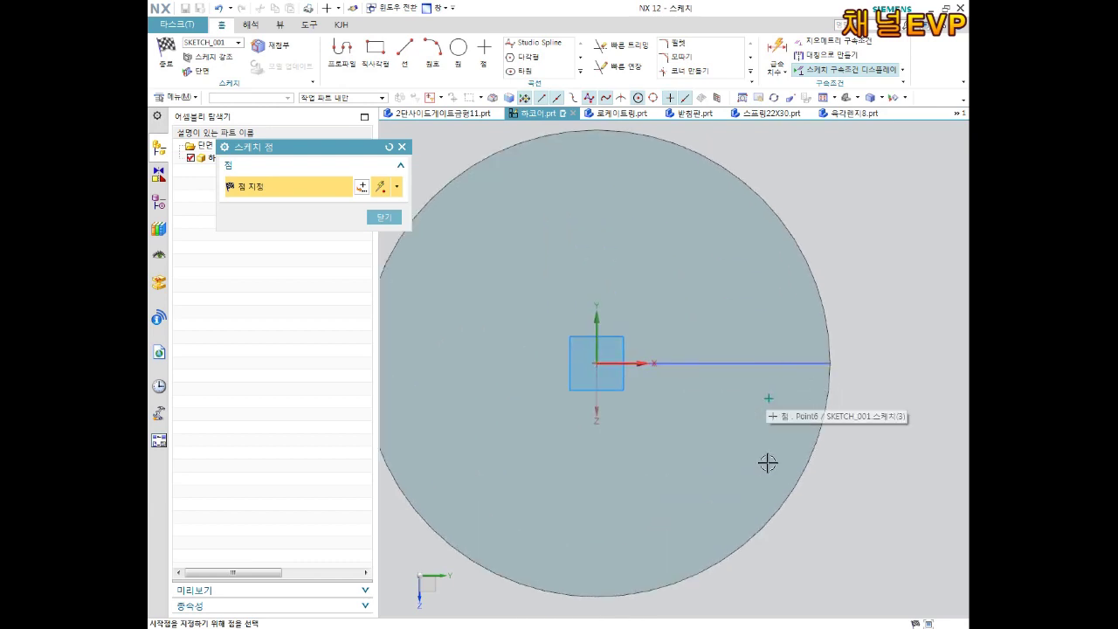
key(Escape)
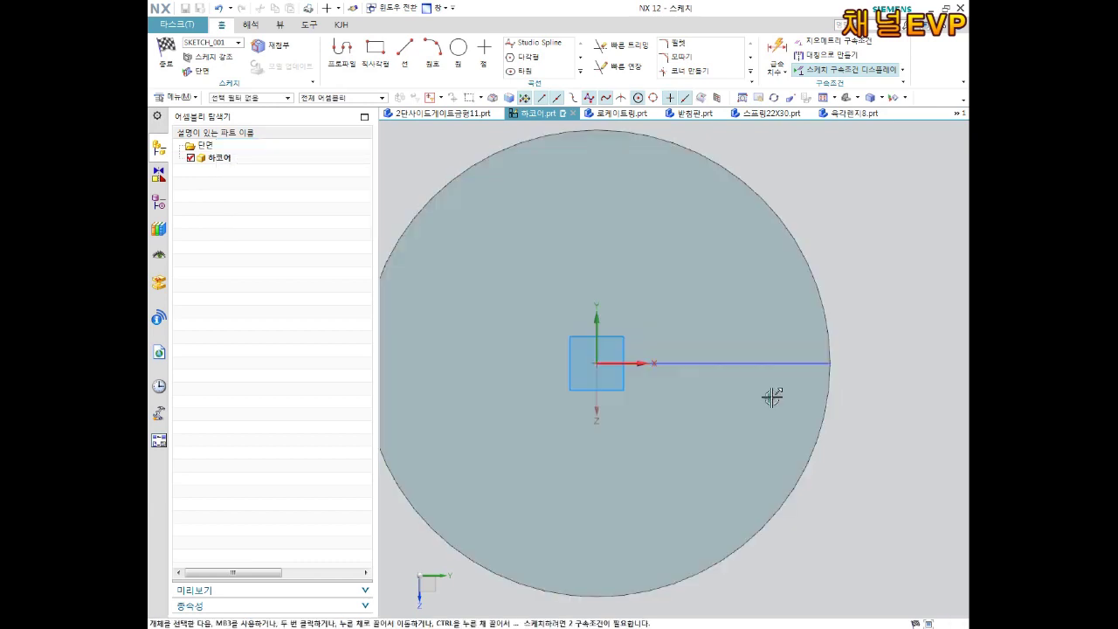
click(648, 363)
click(635, 361)
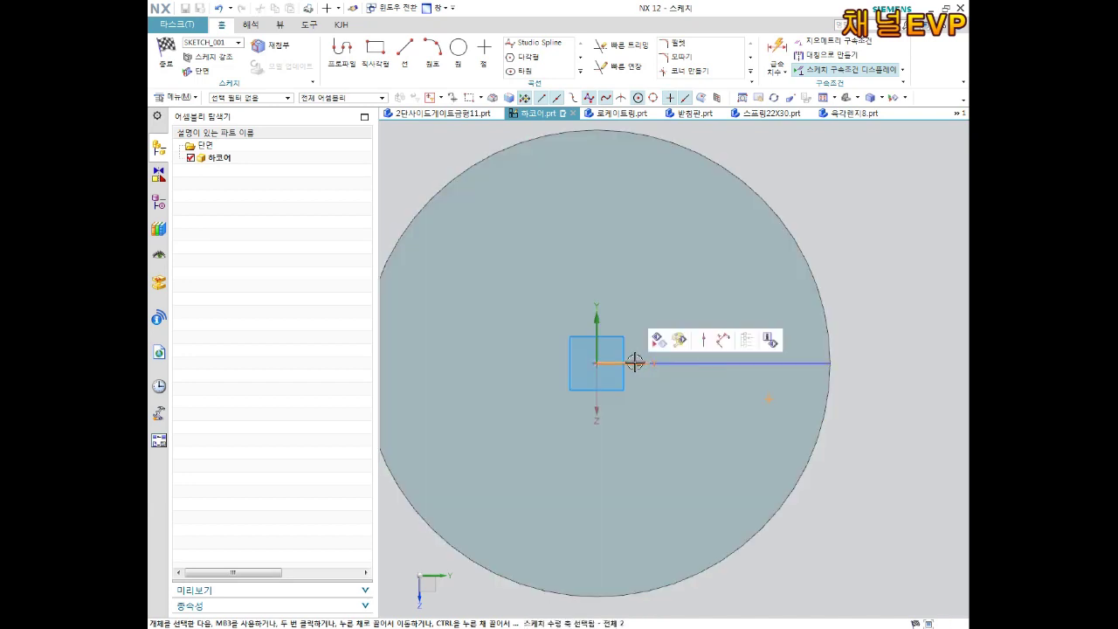
click(706, 339)
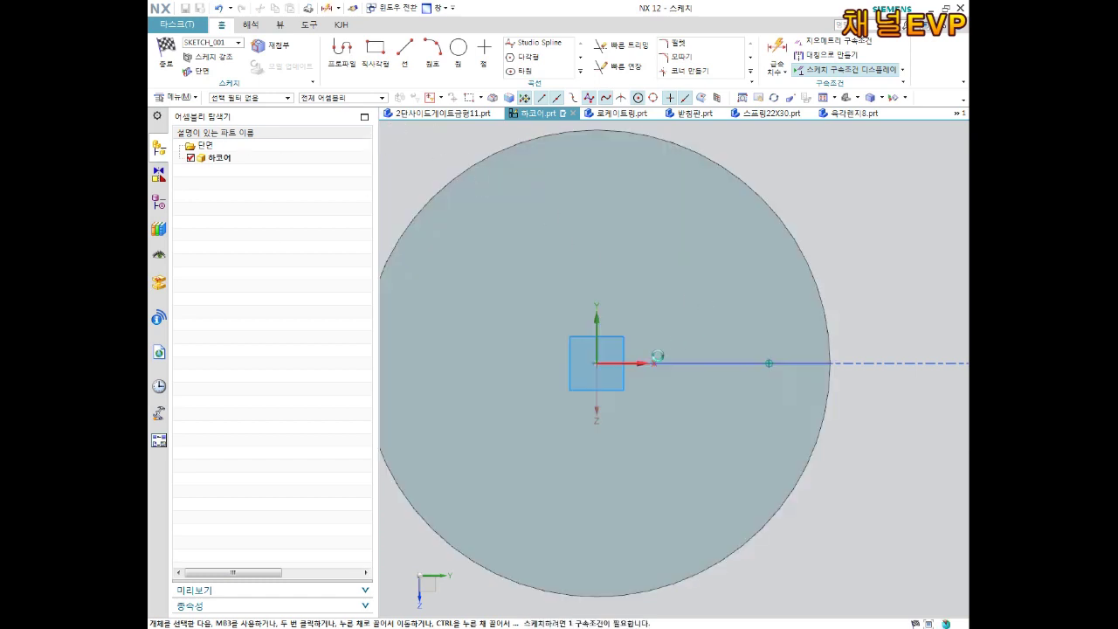
Dimension the hole point 8 mm from the origin and finish the point sketch
key(d)
click(597, 362)
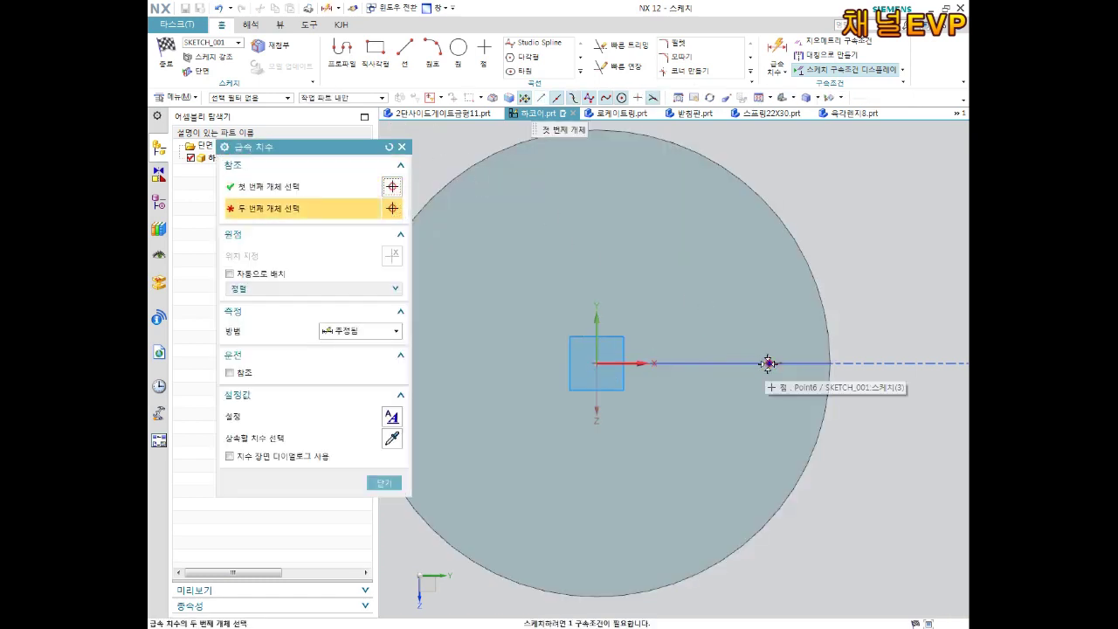
click(767, 363)
click(711, 429)
text(8)
key(Return)
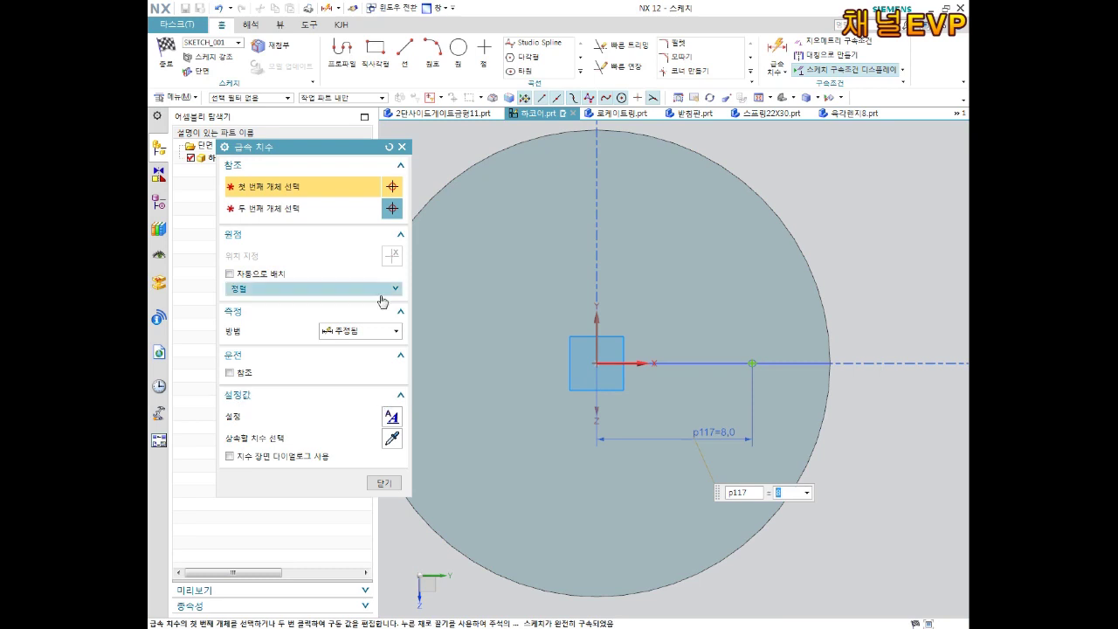
click(399, 483)
middle_drag(544, 387, 544, 355)
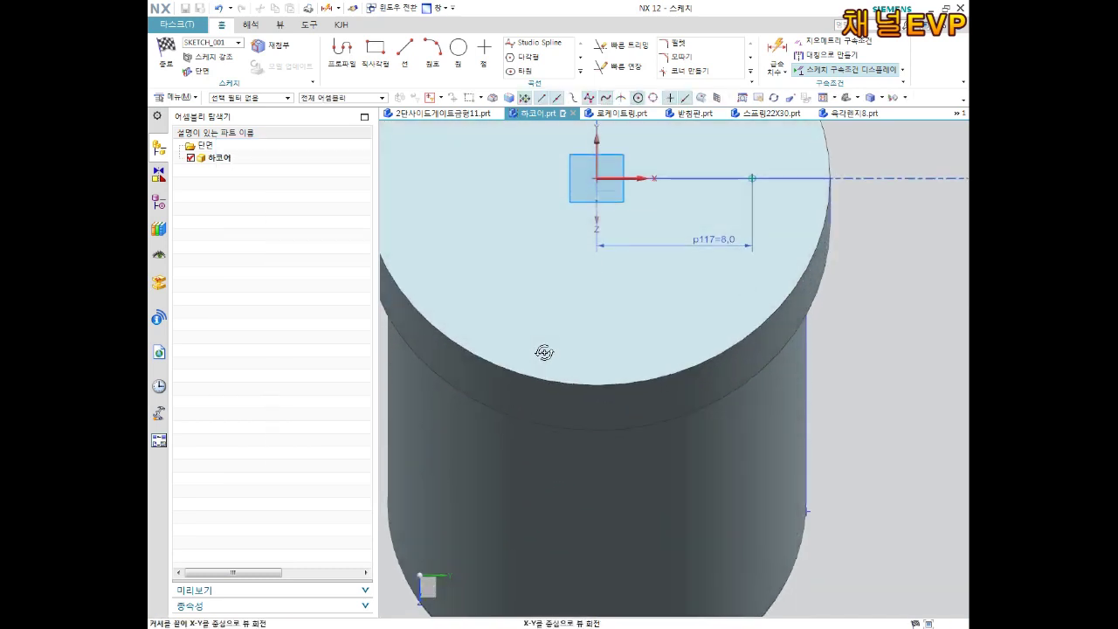
click(165, 52)
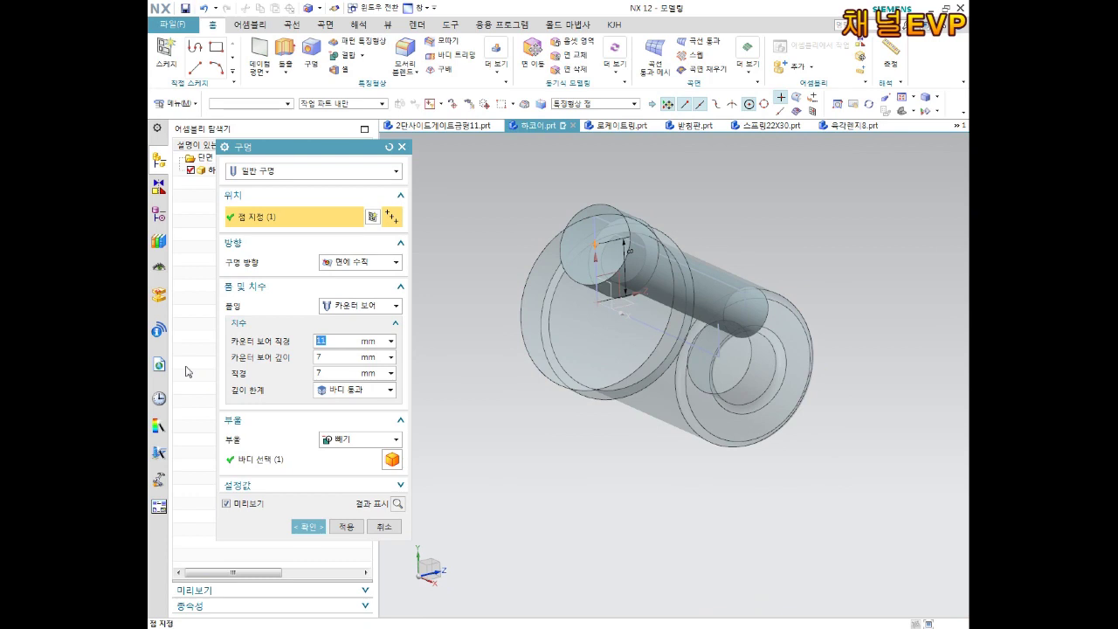
Enter 4 mm as the counterbore diameter and zoom in on the end face
text(1)
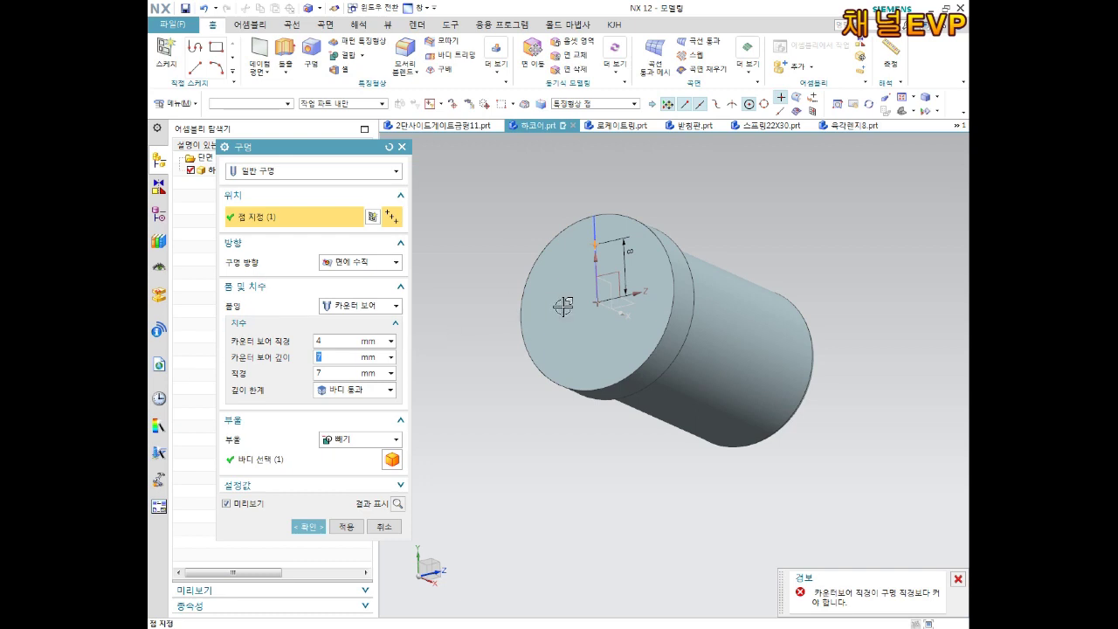
scroll(576, 306, up, 3)
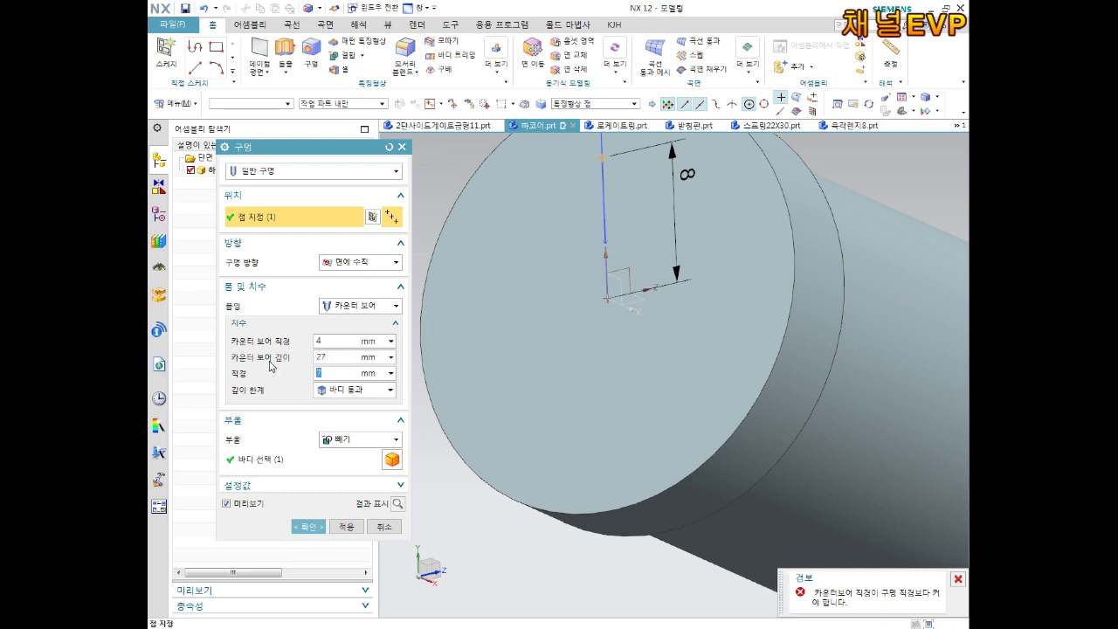
Commit the 2.5 mm hole diameter and create the counterbore hole
key(Return)
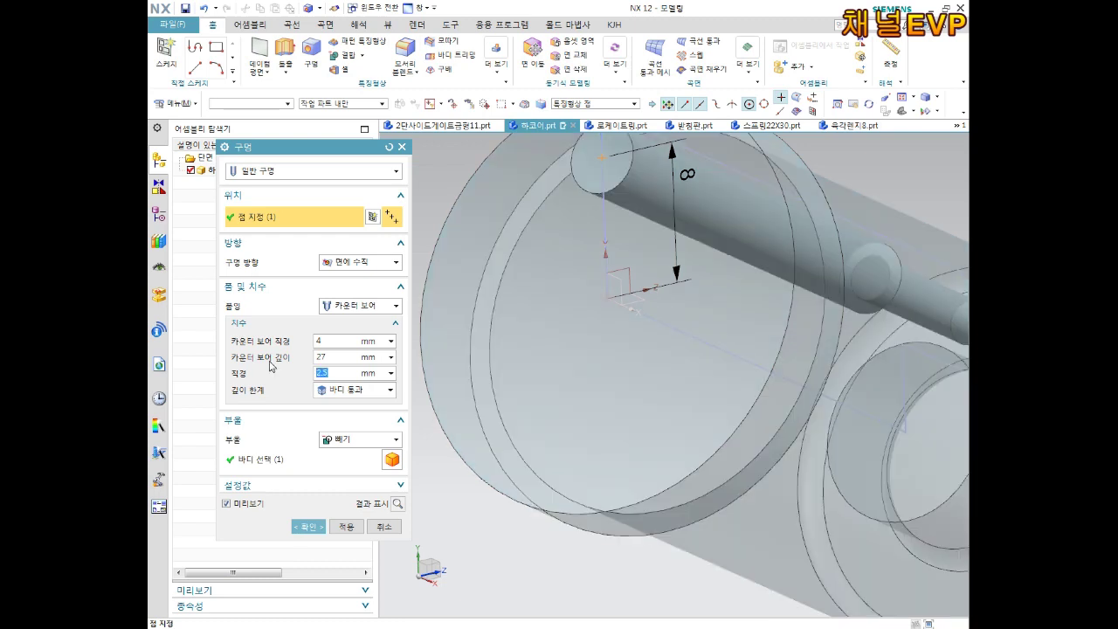
scroll(694, 361, down, 3)
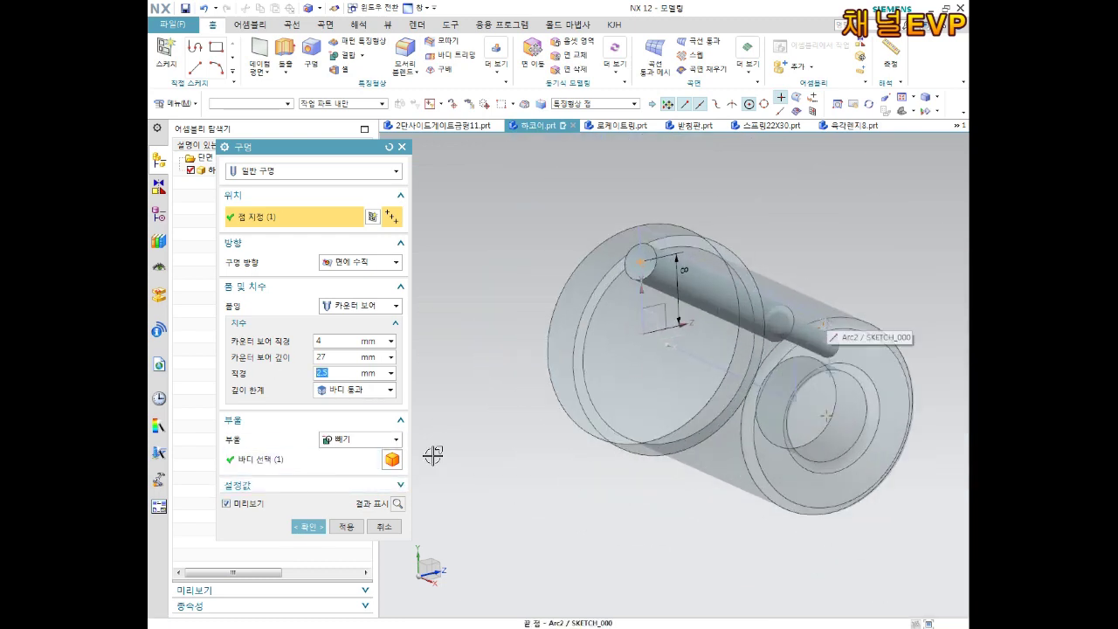
click(308, 525)
Orbit and zoom to inspect the new hole on the cylinder, then start Pattern Feature
mouse_move(628, 367)
middle_down()
mouse_move(670, 350)
mouse_move(686, 381)
mouse_move(768, 264)
middle_up()
scroll(830, 370, up, 5)
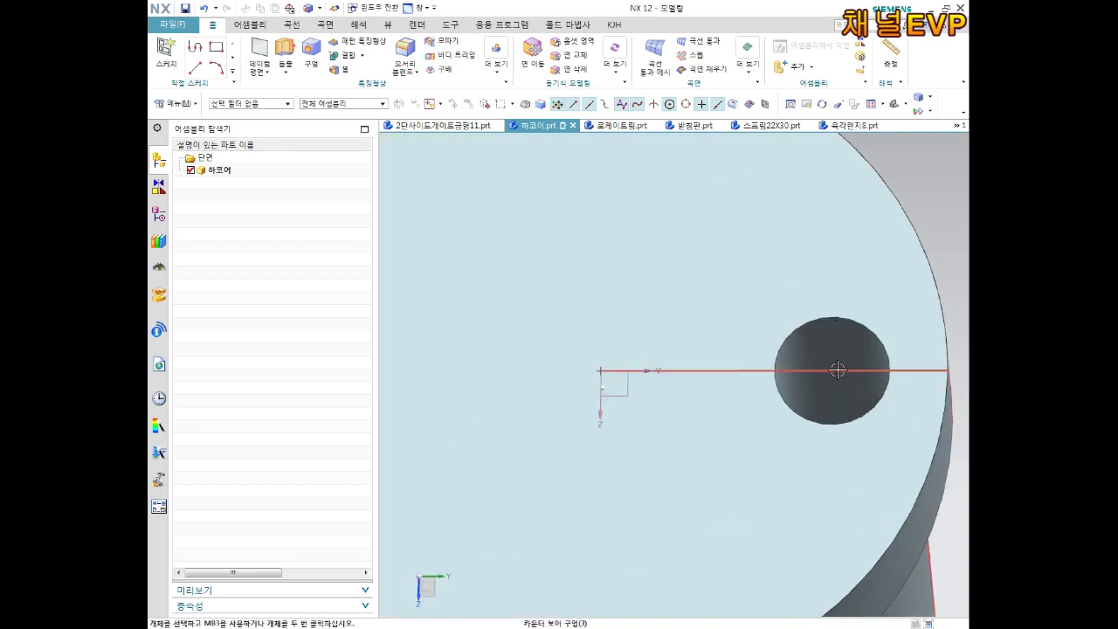
scroll(844, 369, down, 3)
middle_drag(844, 369, 843, 286)
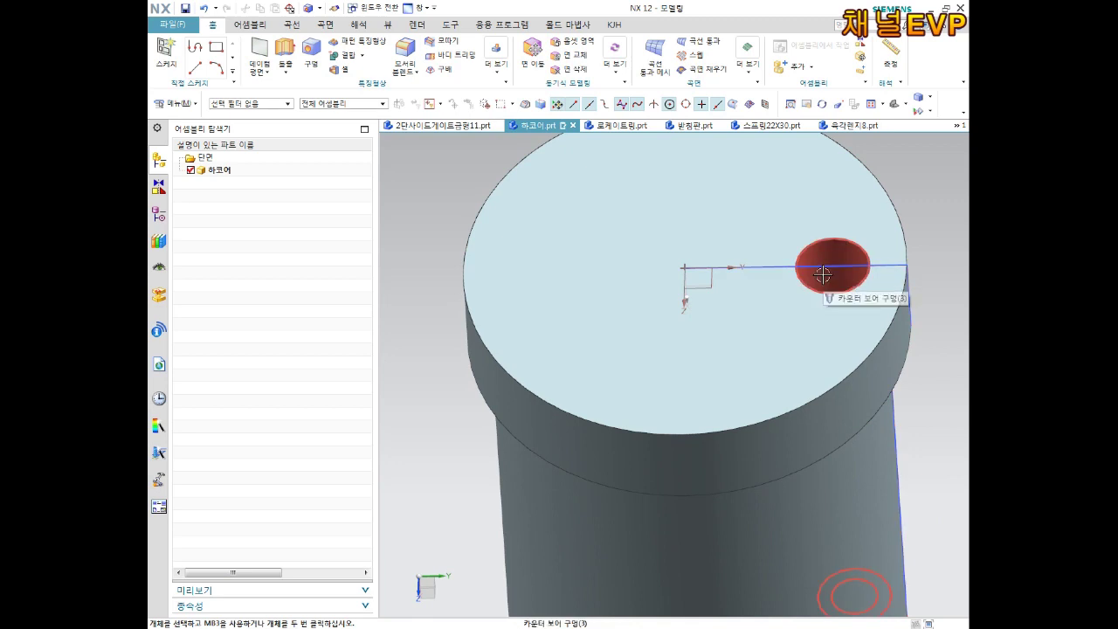
scroll(811, 331, down, 4)
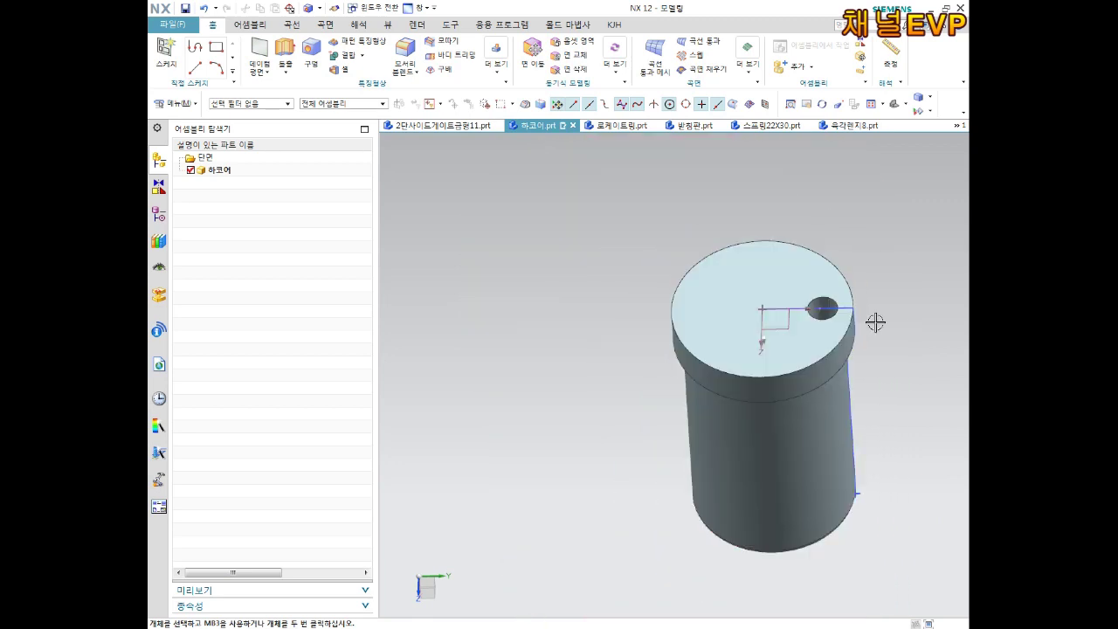
scroll(873, 320, up, 3)
scroll(876, 322, down, 2)
middle_drag(876, 322, 669, 219)
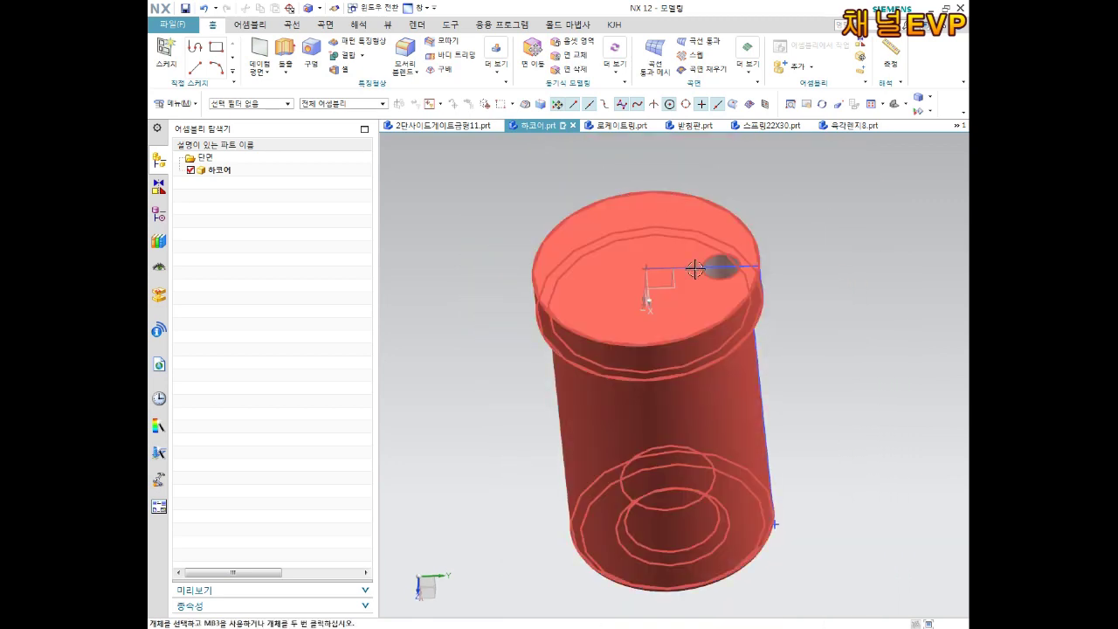
click(370, 46)
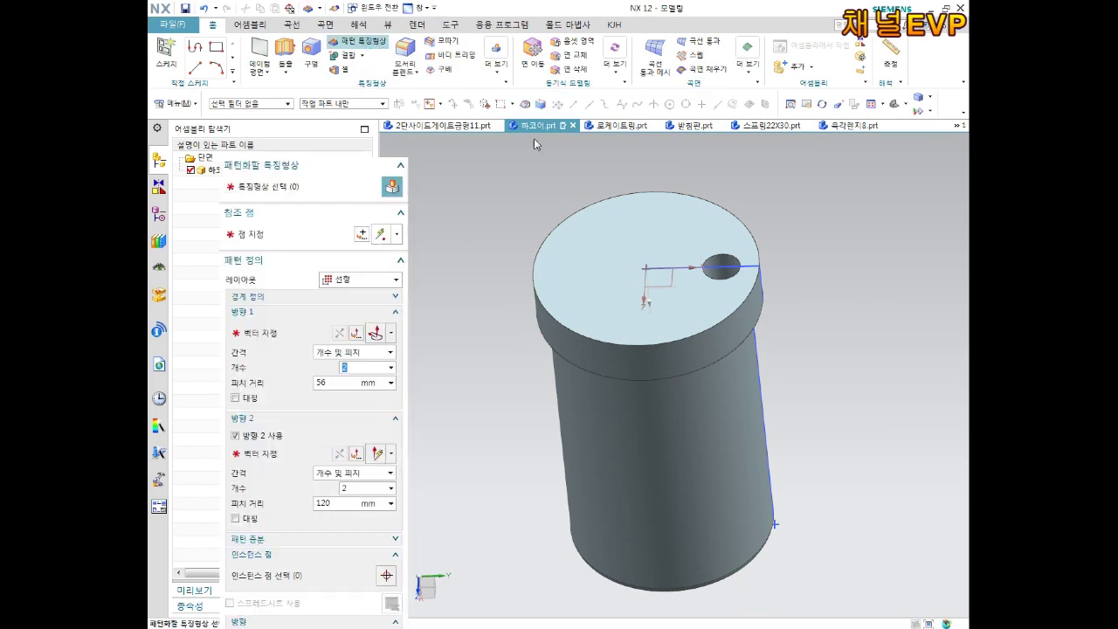
Select the counterbore hole to pattern, with its reference point at the datum origin
scroll(677, 269, up, 3)
click(766, 252)
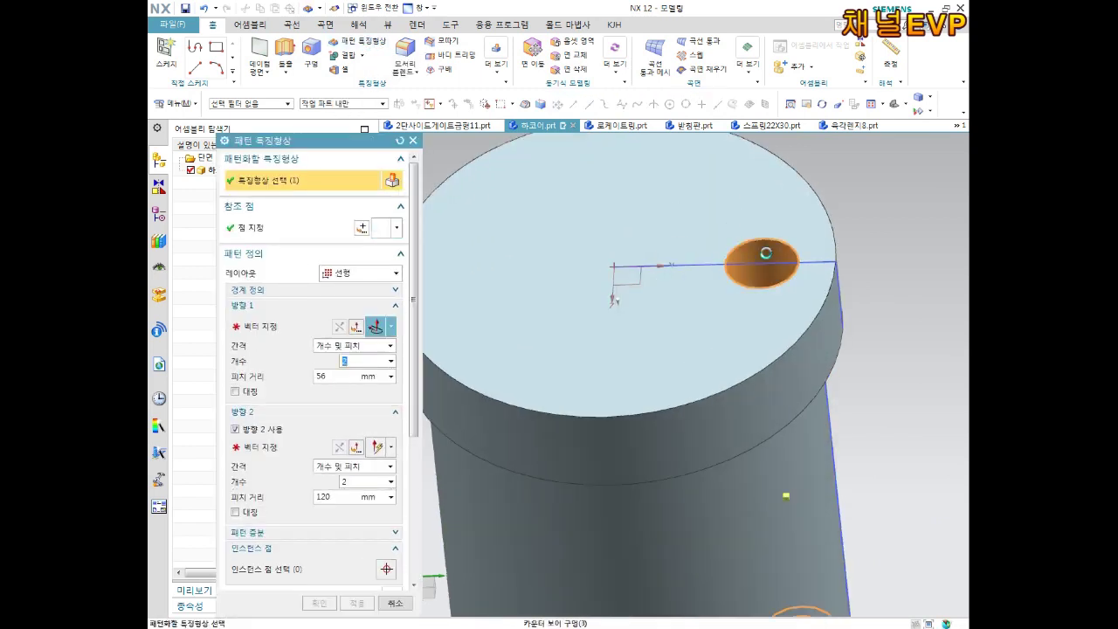
scroll(765, 252, down, 2)
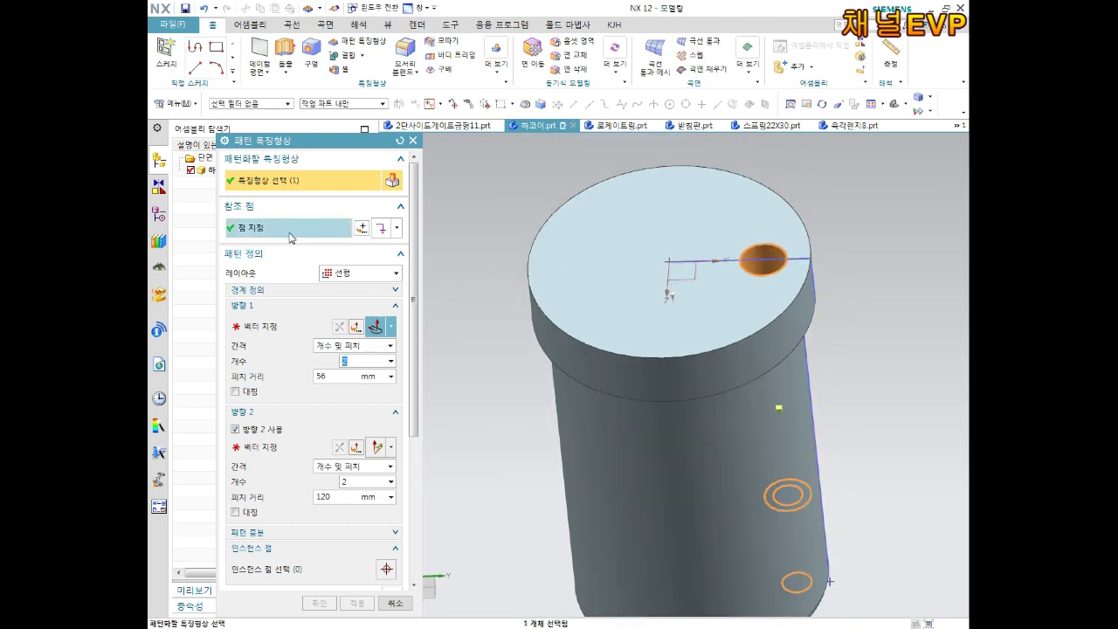
click(257, 234)
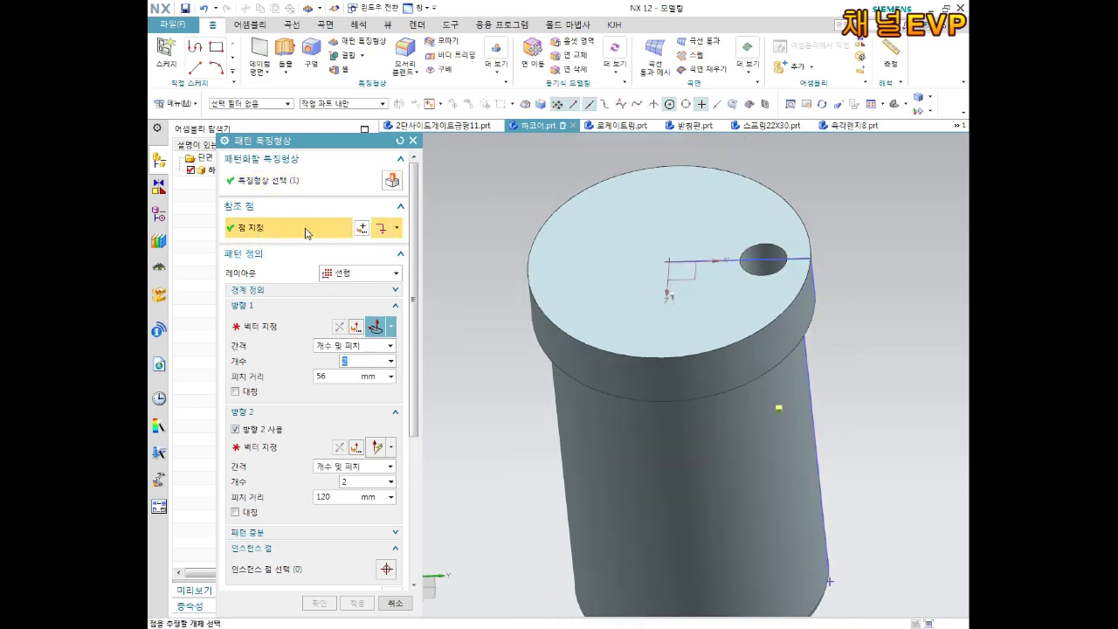
click(668, 260)
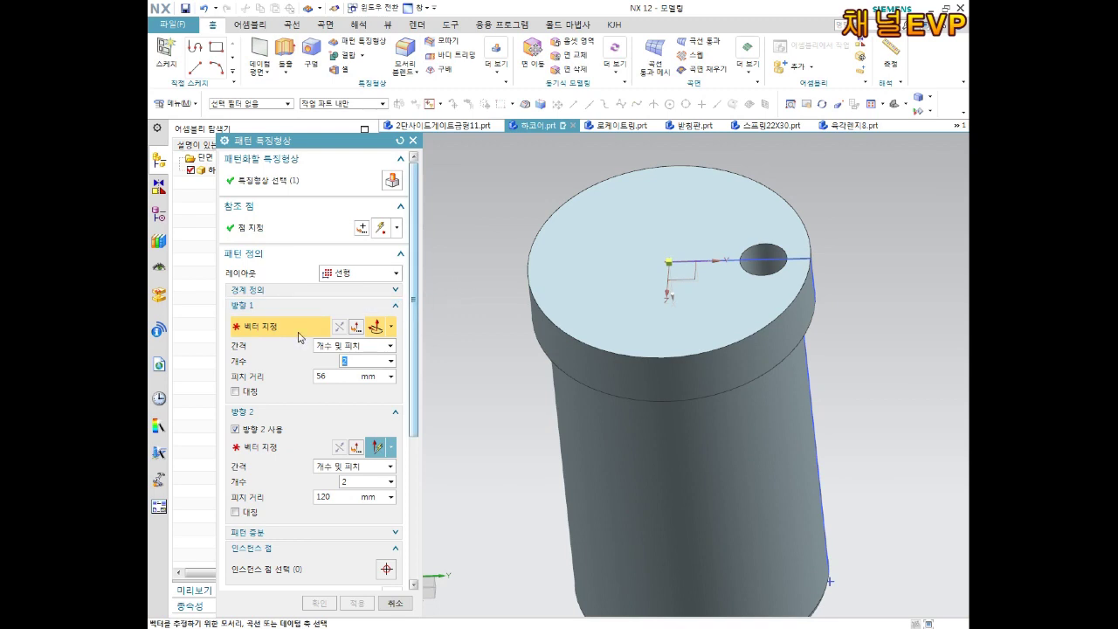
Set Direction 1 downward along the cylinder axis and open the Layout list
scroll(699, 341, down, 3)
mouse_move(706, 324)
middle_down()
mouse_move(707, 294)
mouse_move(690, 311)
middle_up()
scroll(689, 312, up, 2)
mouse_move(676, 275)
middle_down()
mouse_move(686, 306)
mouse_move(686, 251)
middle_up()
click(686, 250)
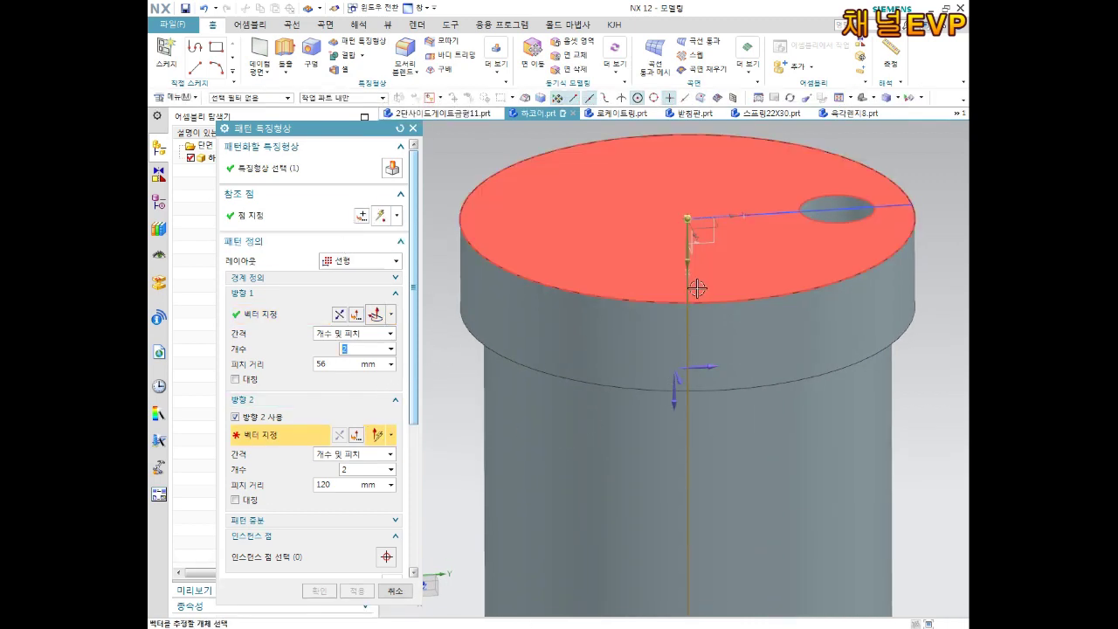
click(360, 260)
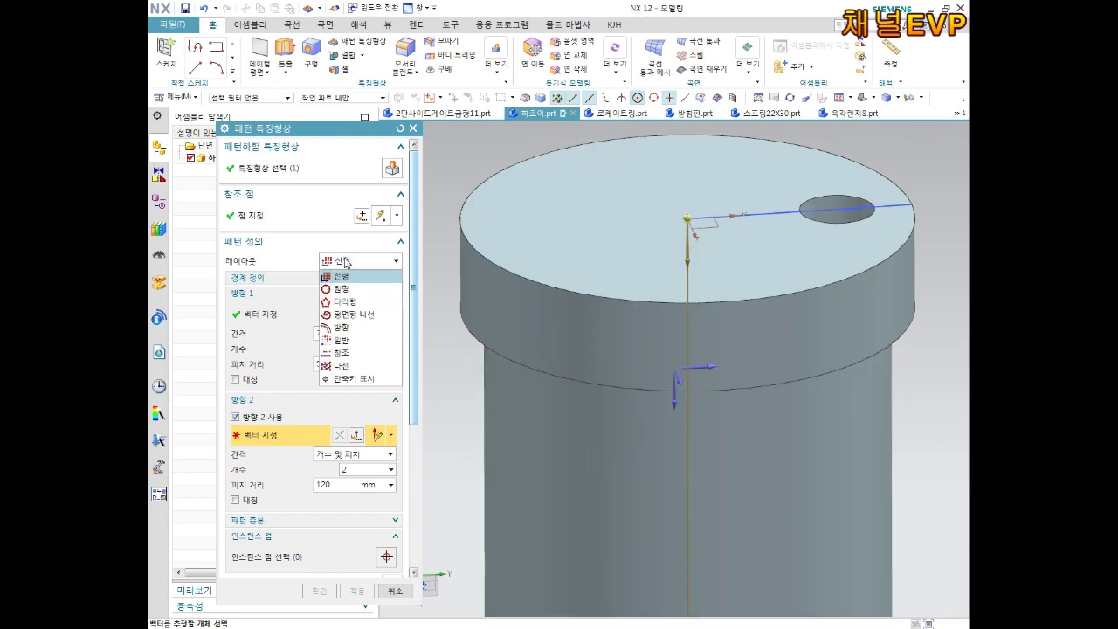
Switch to a Circular layout, set the rotation axis direction and pick the face-centre reference point
click(349, 288)
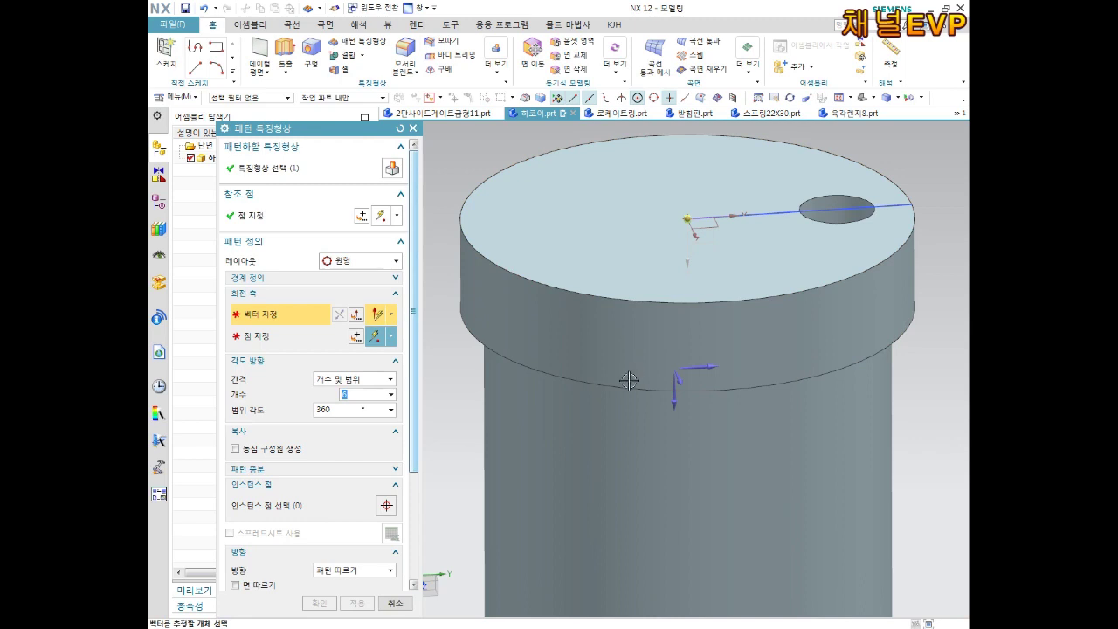
click(679, 400)
key(Home)
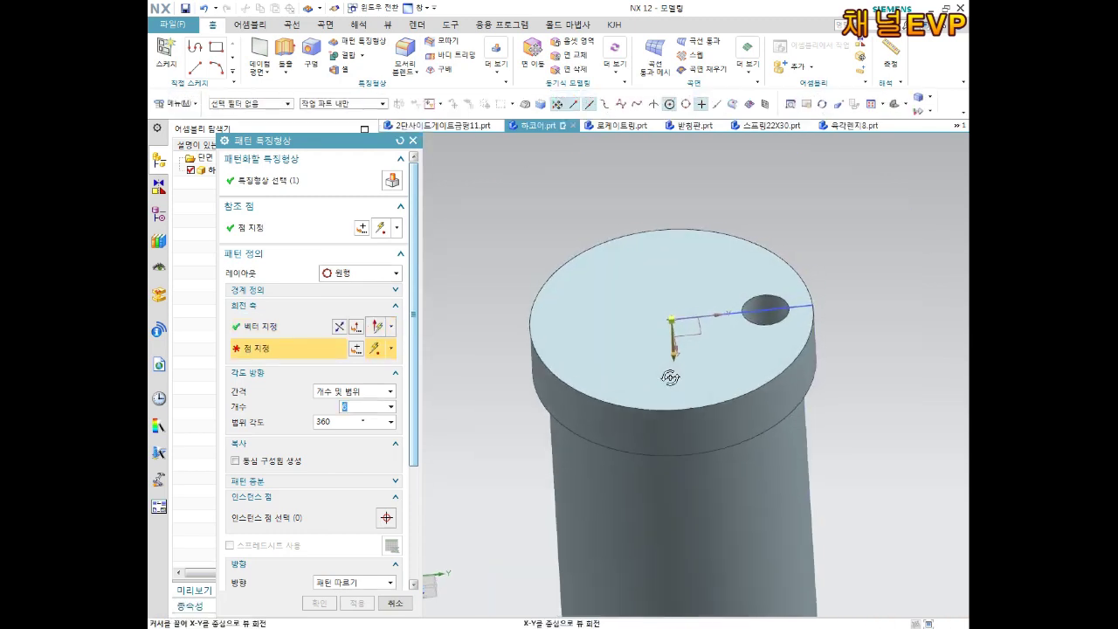
click(392, 180)
scroll(703, 297, down, 2)
scroll(687, 292, up, 3)
click(270, 233)
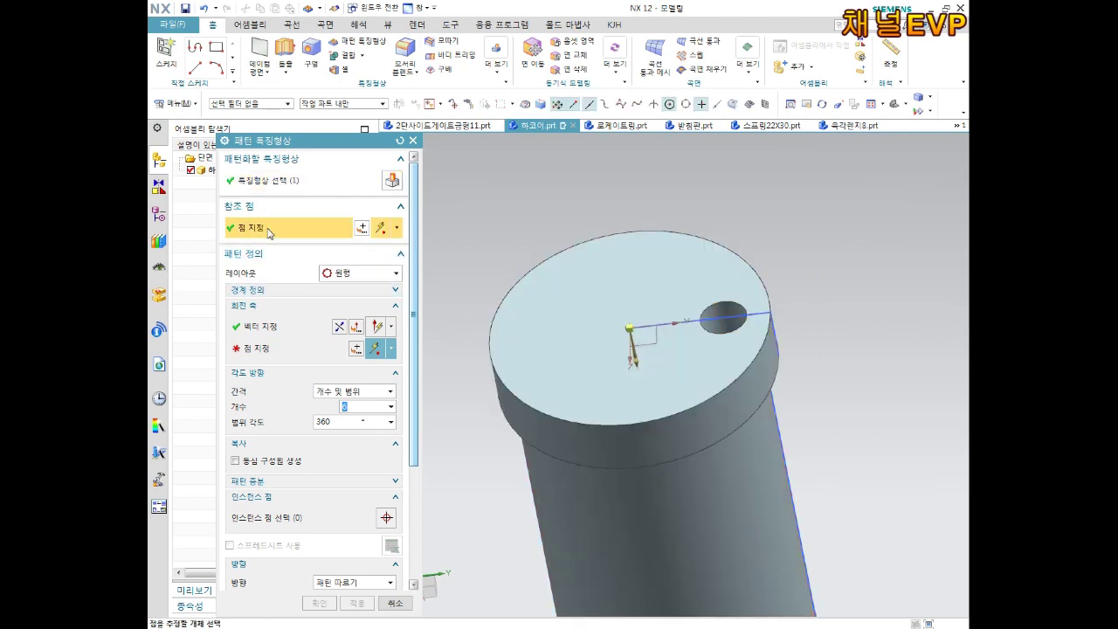
click(632, 331)
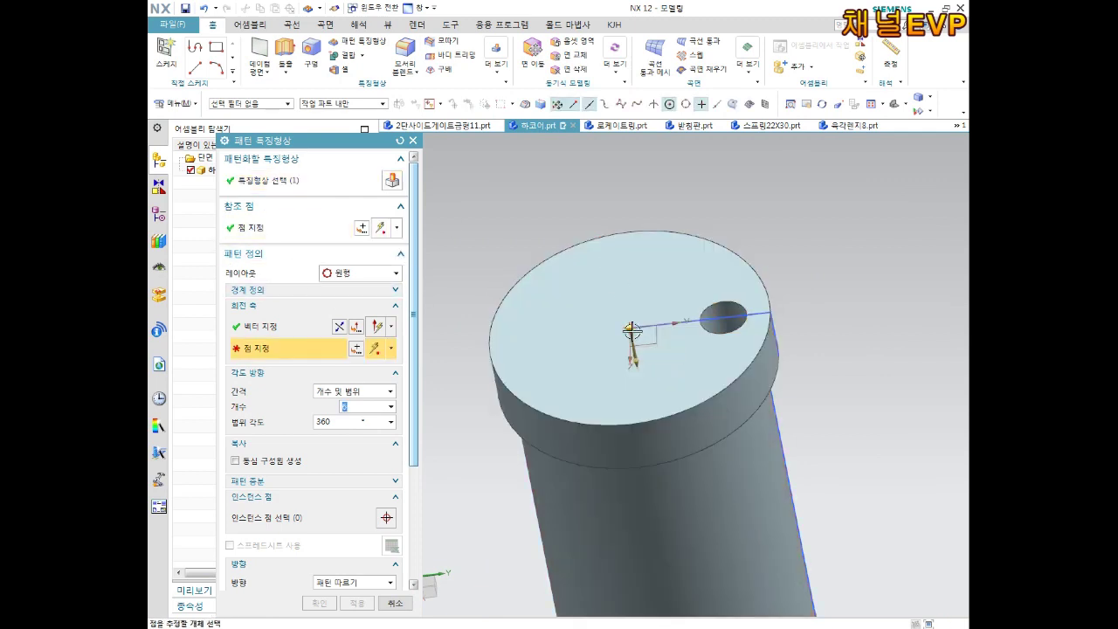
click(631, 329)
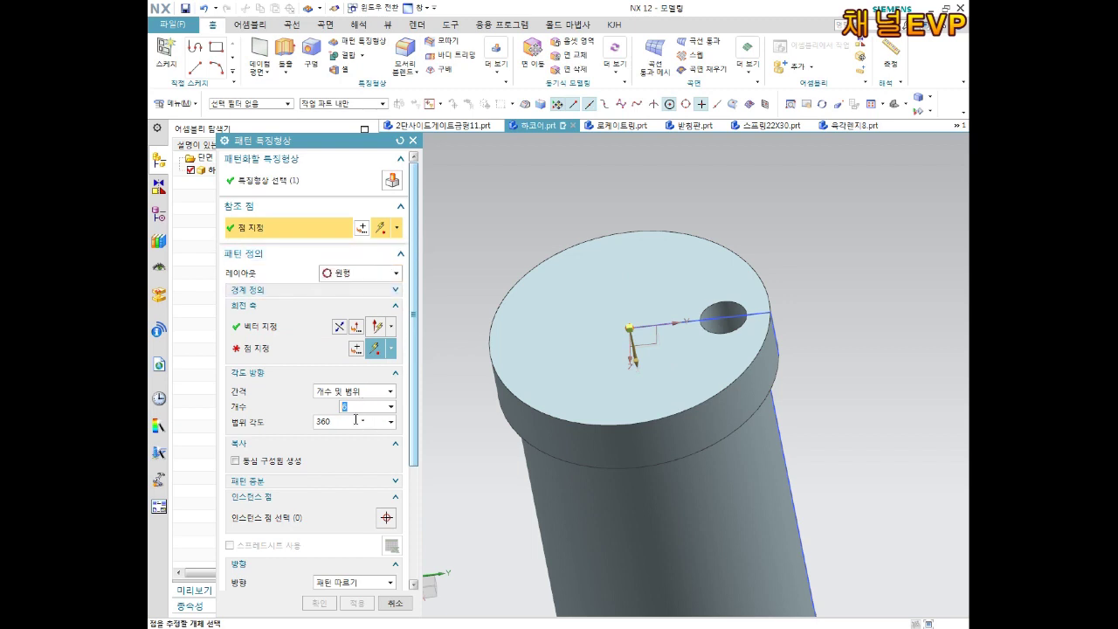
Cancel the Pattern Feature dialog so no pattern is created
mouse_move(612, 386)
middle_down()
mouse_move(545, 281)
mouse_move(495, 404)
mouse_move(661, 310)
middle_up()
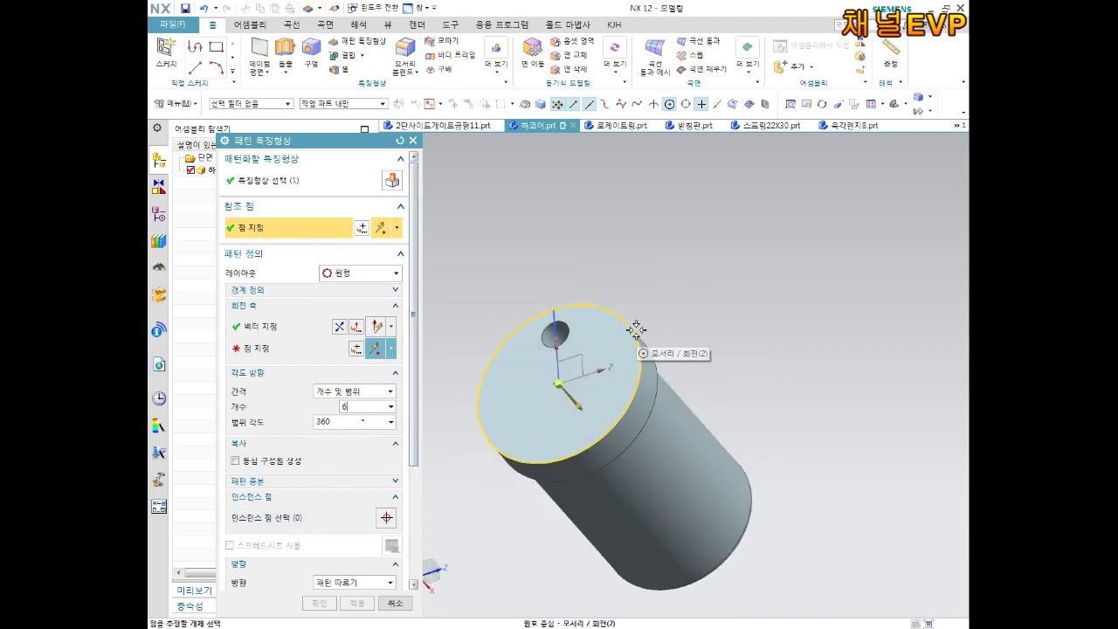
key(Escape)
middle_drag(631, 362, 574, 356)
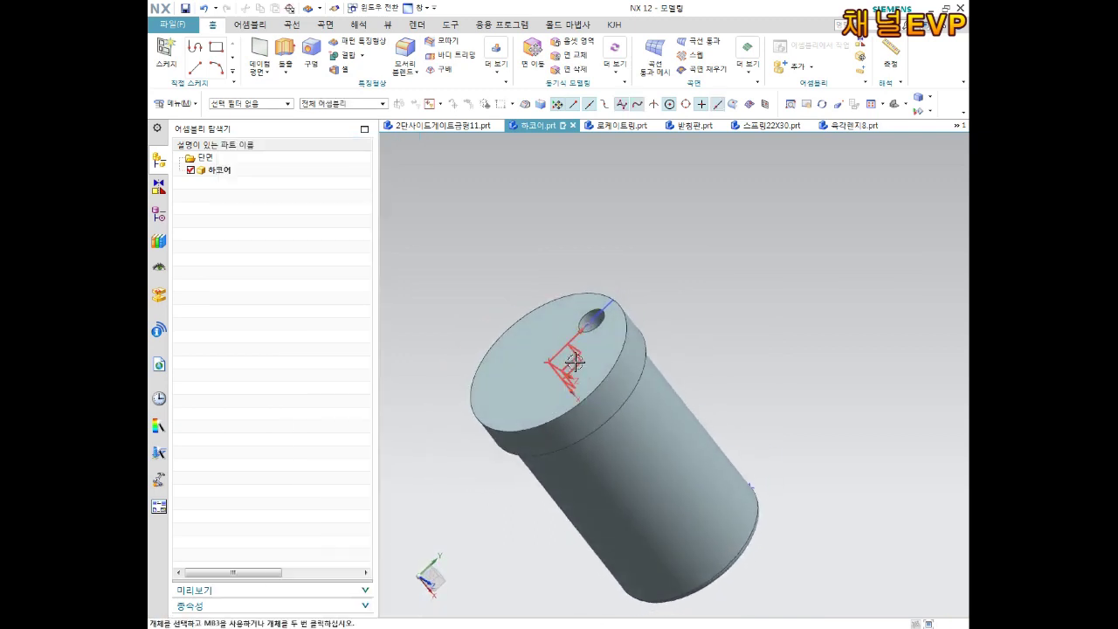
Start a feature pattern on the hole, then escape the resulting warning
click(358, 41)
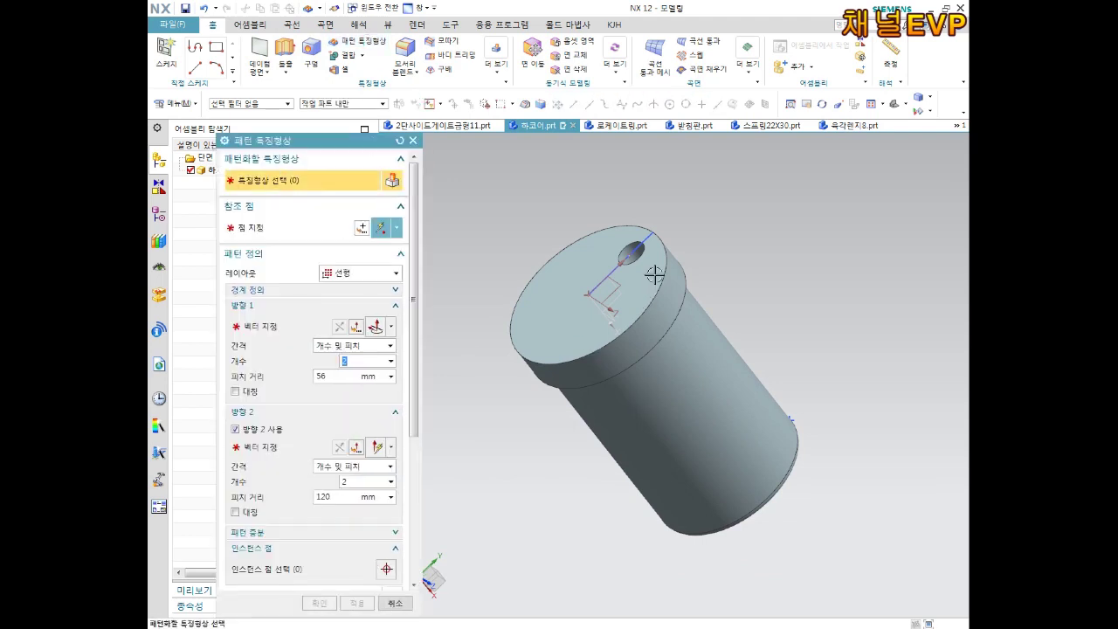
scroll(659, 247, up, 2)
click(617, 244)
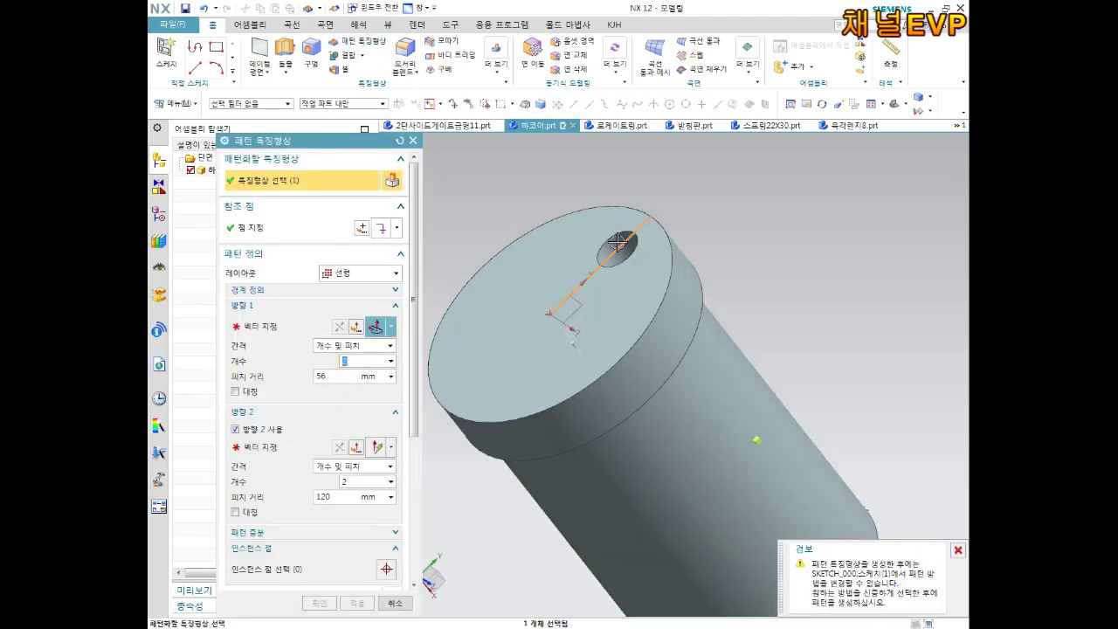
key(Escape)
Restart the pattern with a Circular layout, a reference point and the rotation axis direction
click(358, 40)
scroll(624, 248, up, 2)
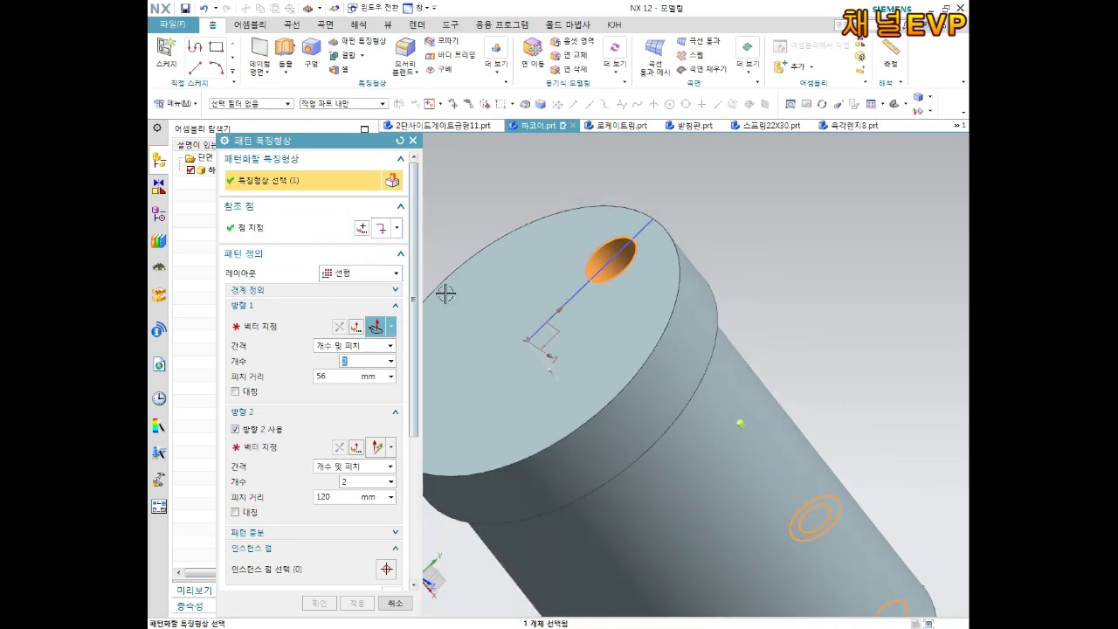
shift+middle_drag(517, 320, 637, 320)
click(366, 276)
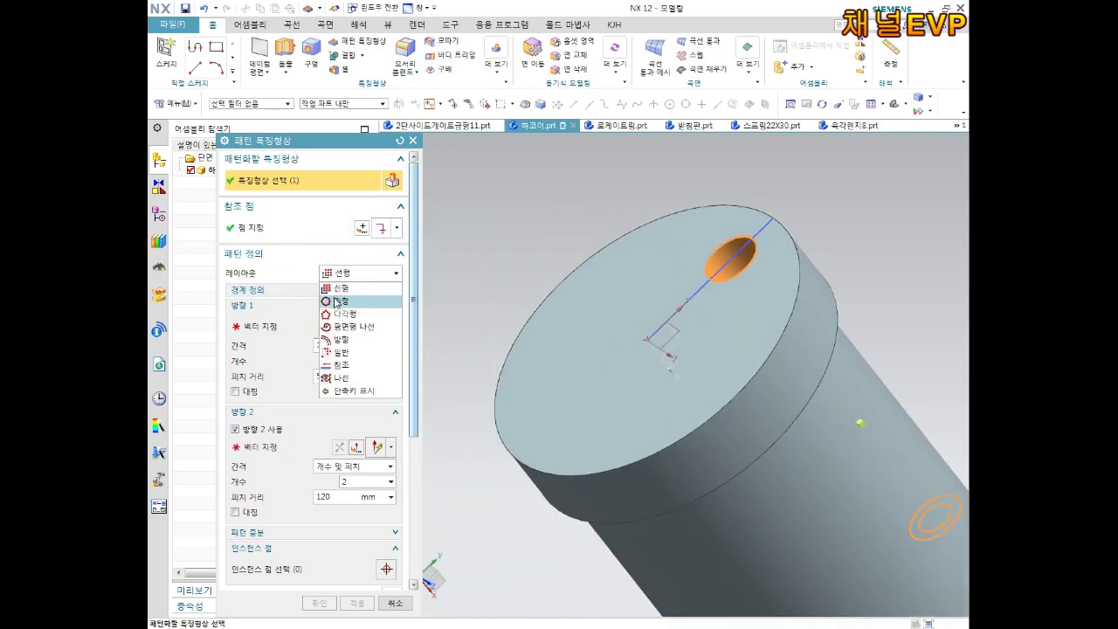
click(341, 300)
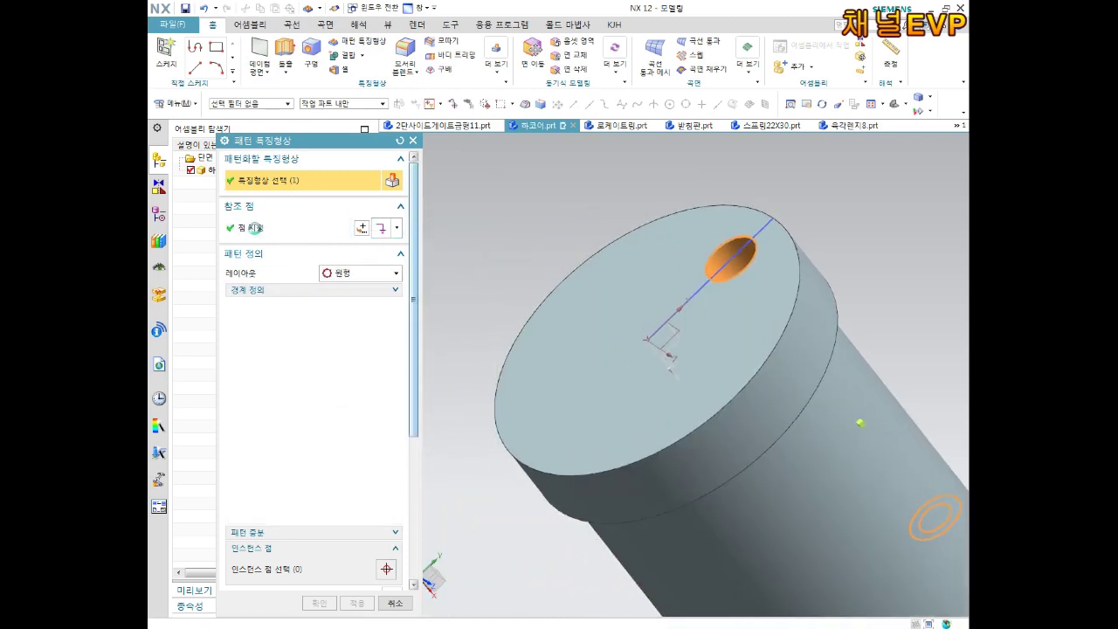
click(651, 344)
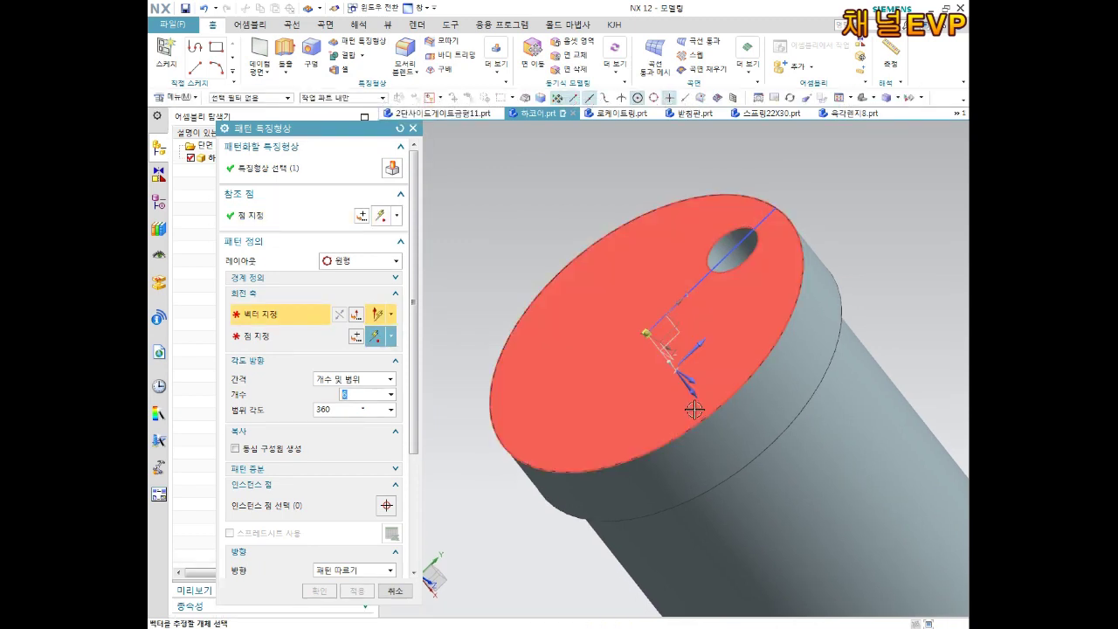
click(687, 384)
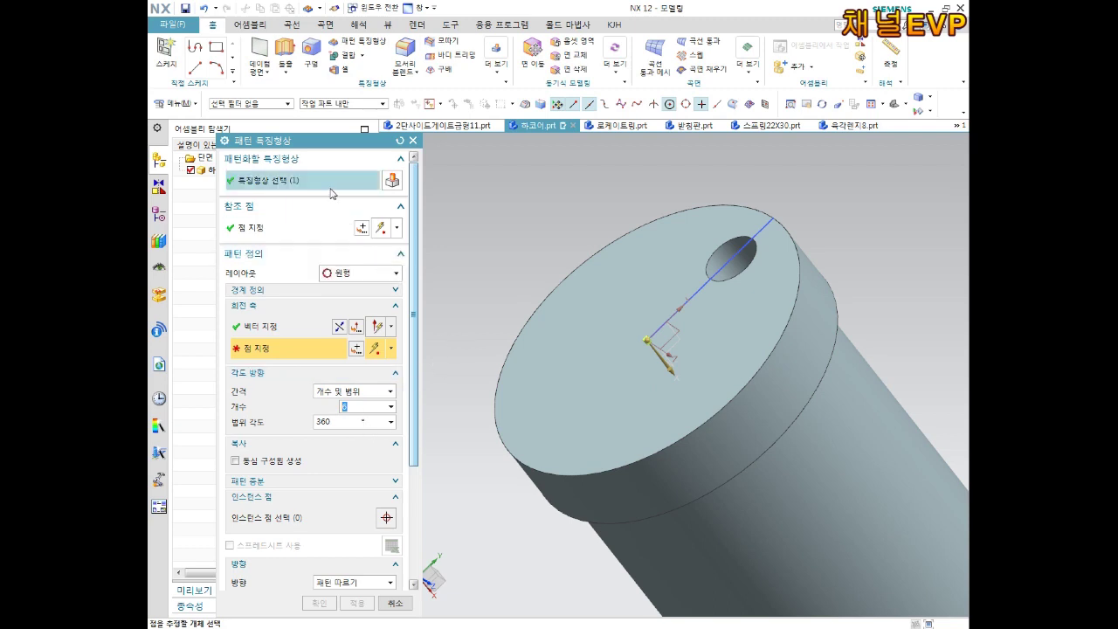
Center the axis on the top circular edge and create the six-hole circular pattern
click(385, 181)
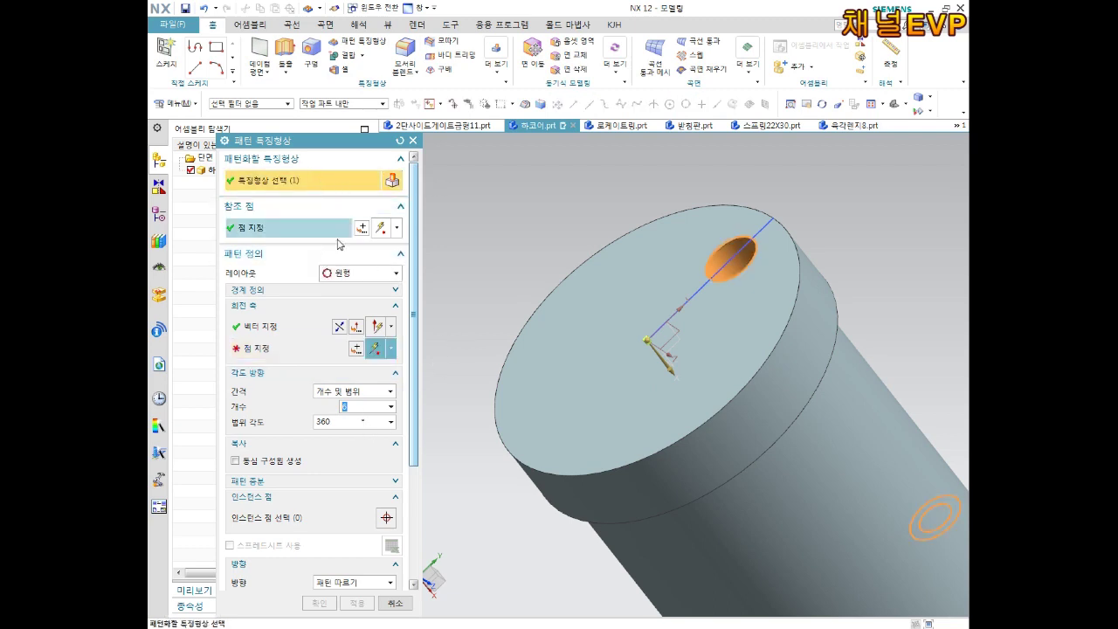
click(281, 353)
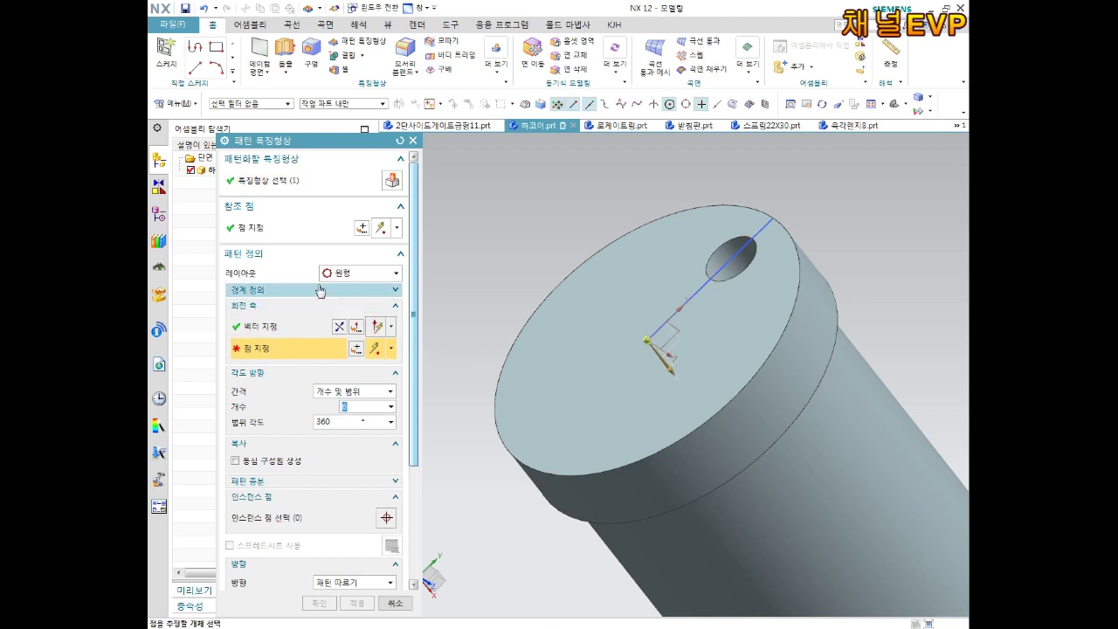
click(715, 205)
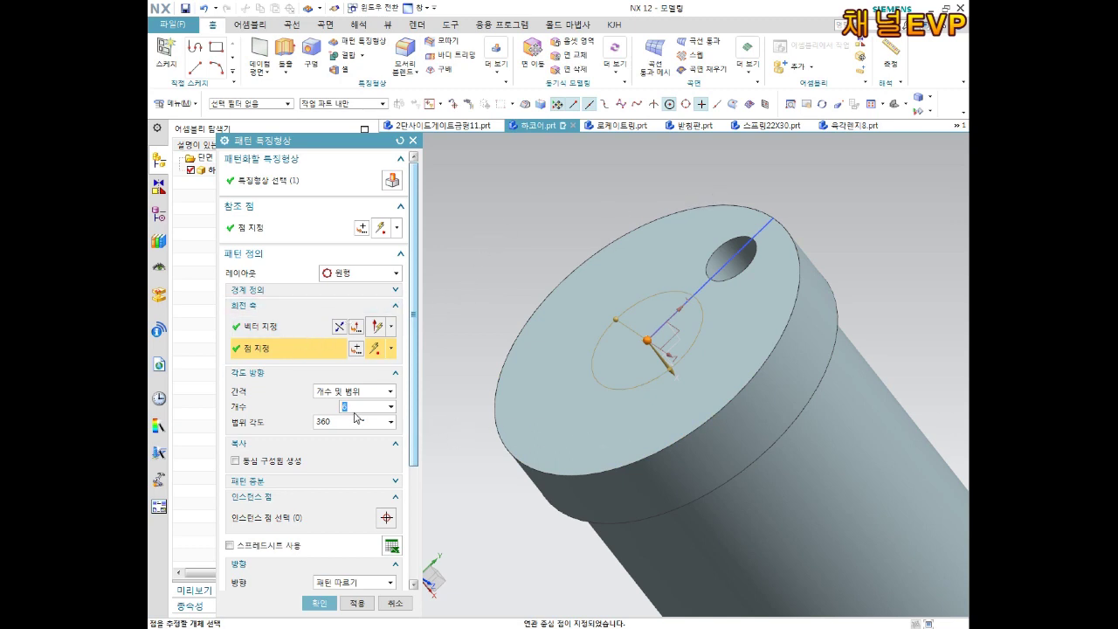
click(288, 180)
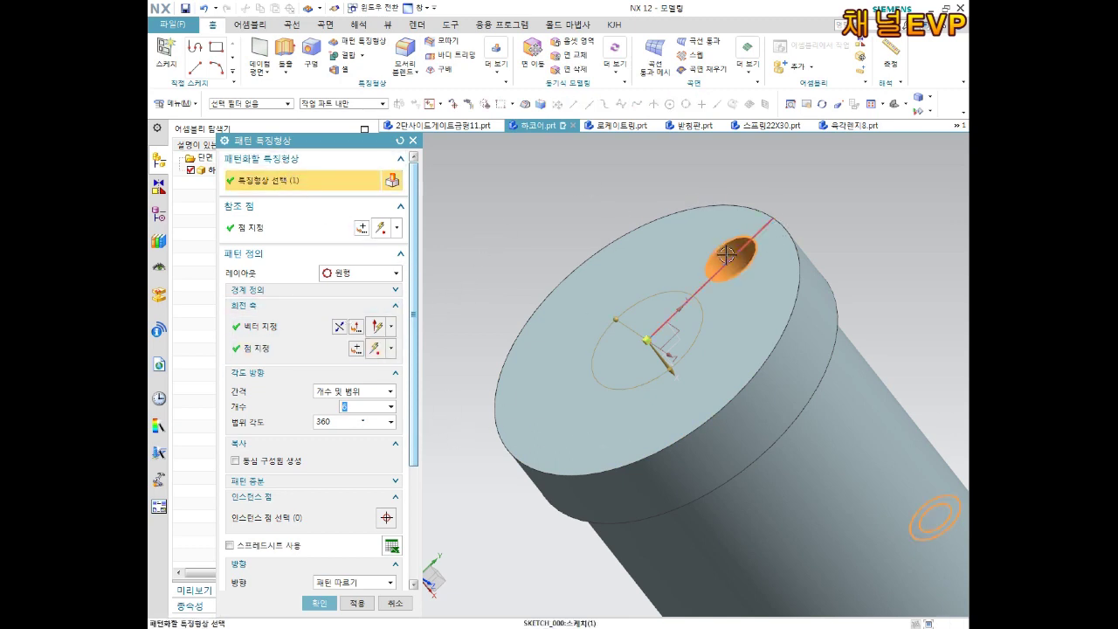
click(319, 602)
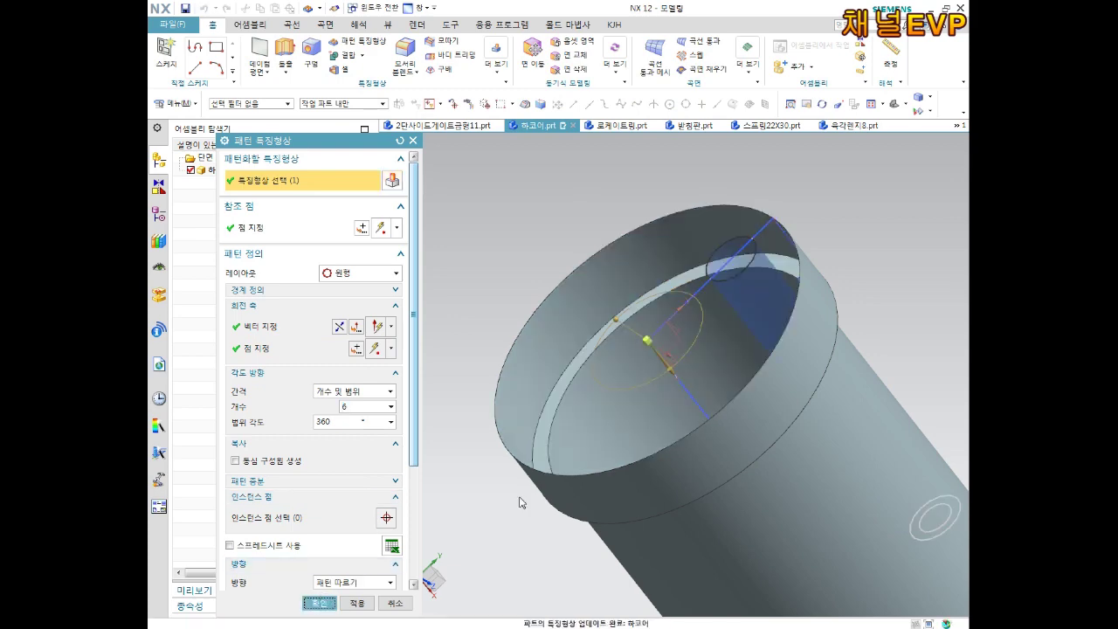
Undo the circular hole pattern with Ctrl+Z, leaving only the original hole
middle_drag(575, 427, 616, 438)
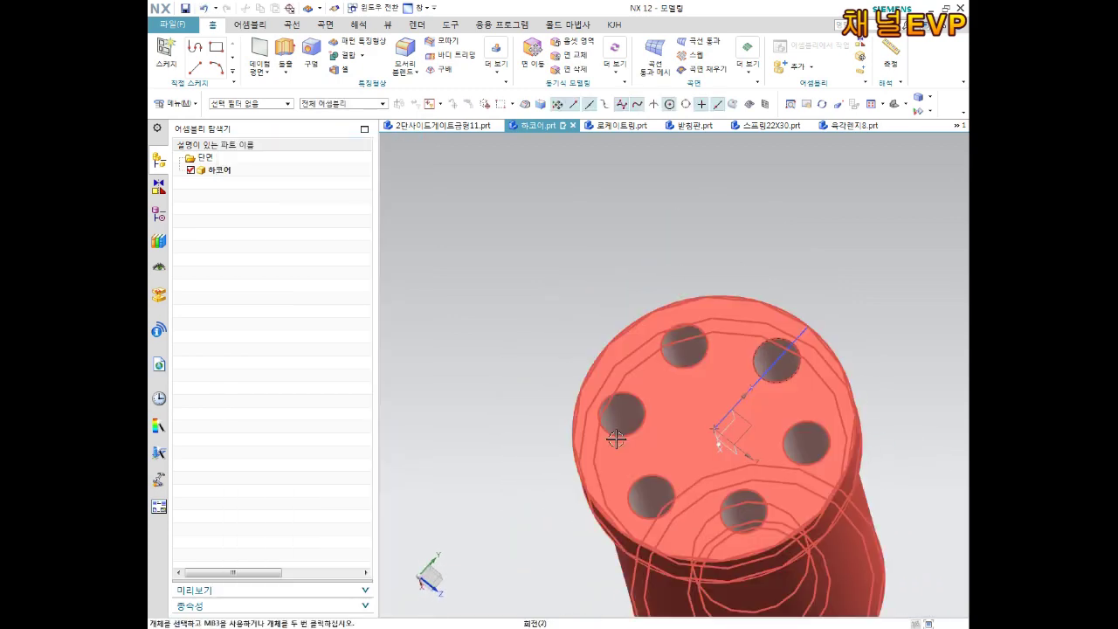
key(ctrl+z)
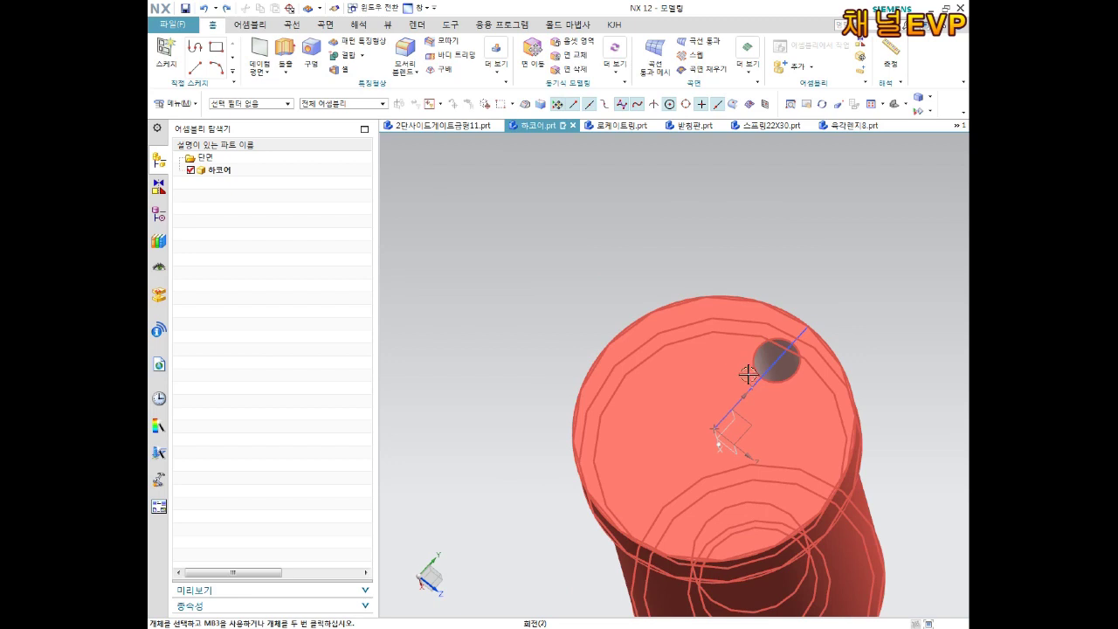
middle_drag(748, 373, 720, 312)
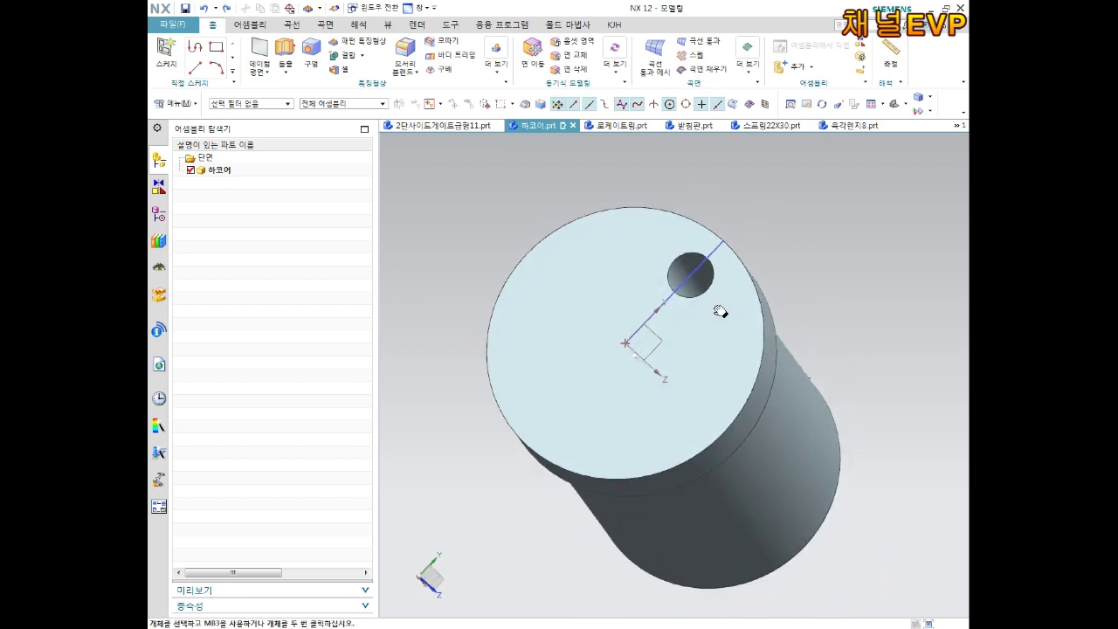
middle_drag(706, 307, 473, 173)
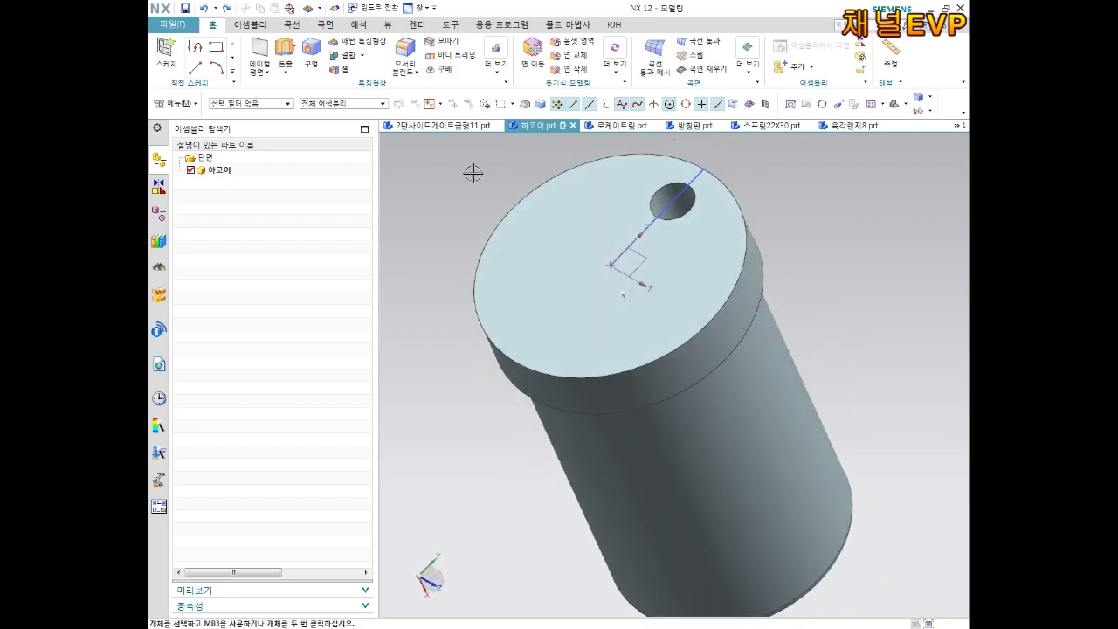
Start Pattern Feature again and select the counterbore hole
click(358, 40)
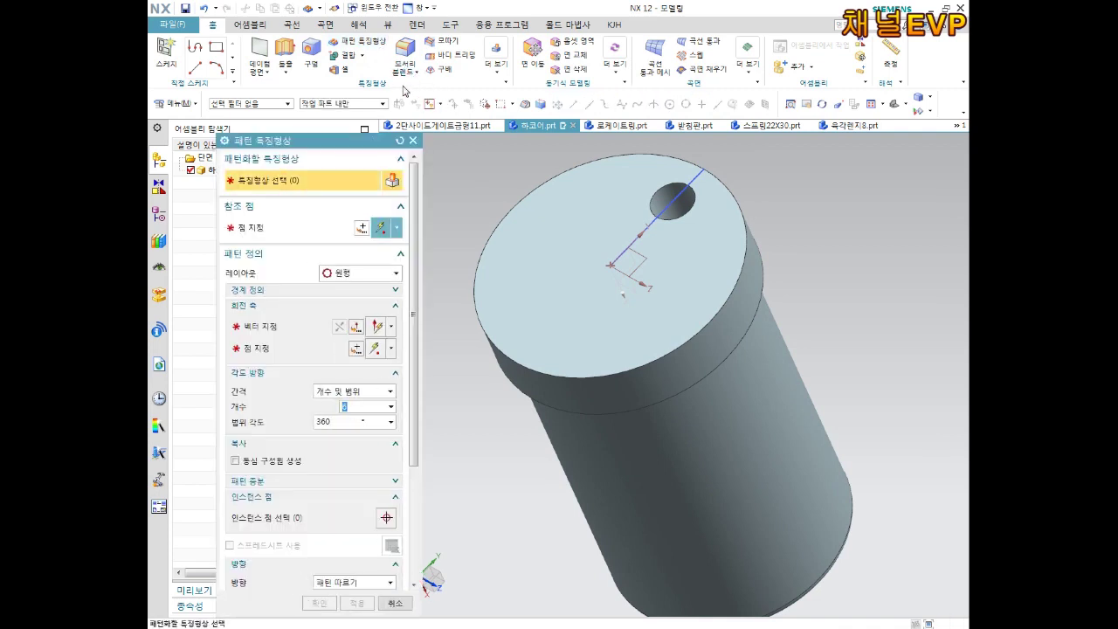
scroll(590, 262, down, 1)
scroll(594, 168, up, 1)
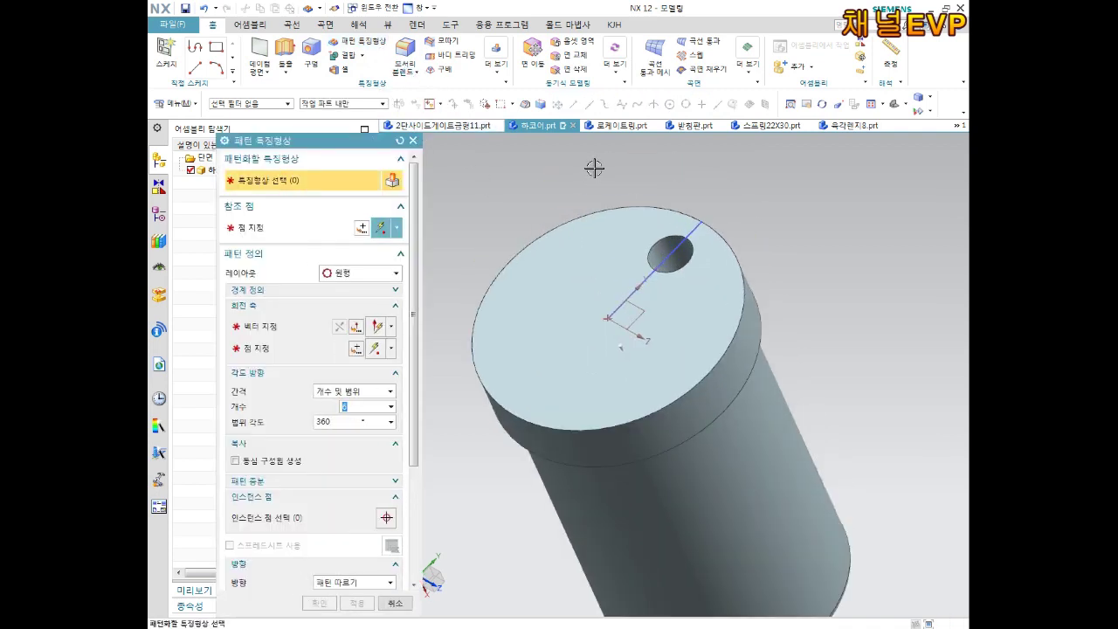
shift+middle_drag(591, 191, 597, 214)
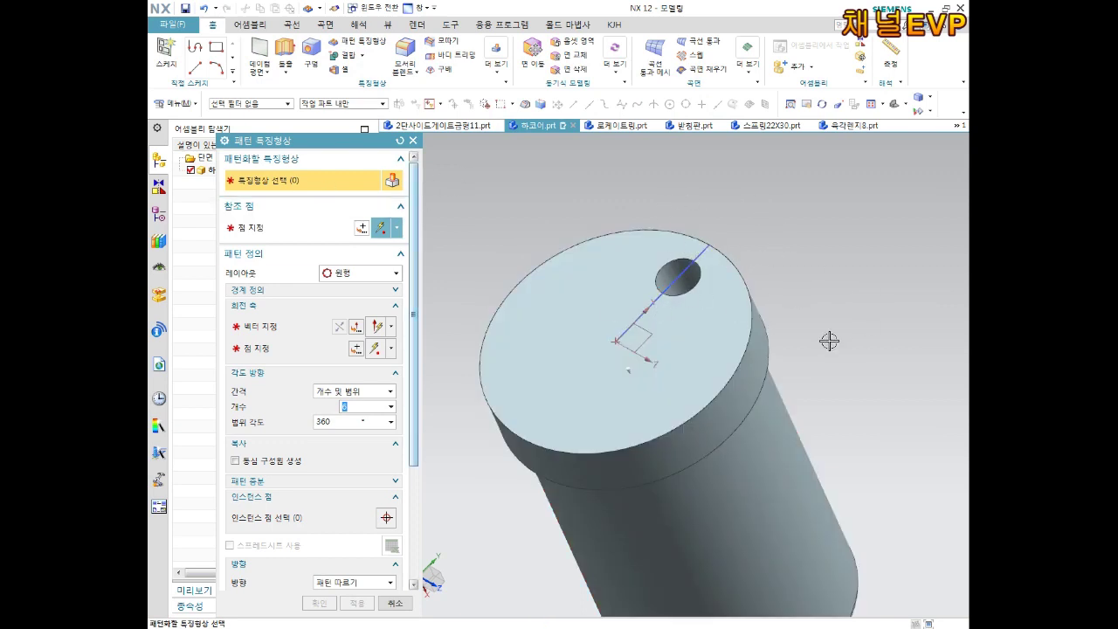
click(648, 274)
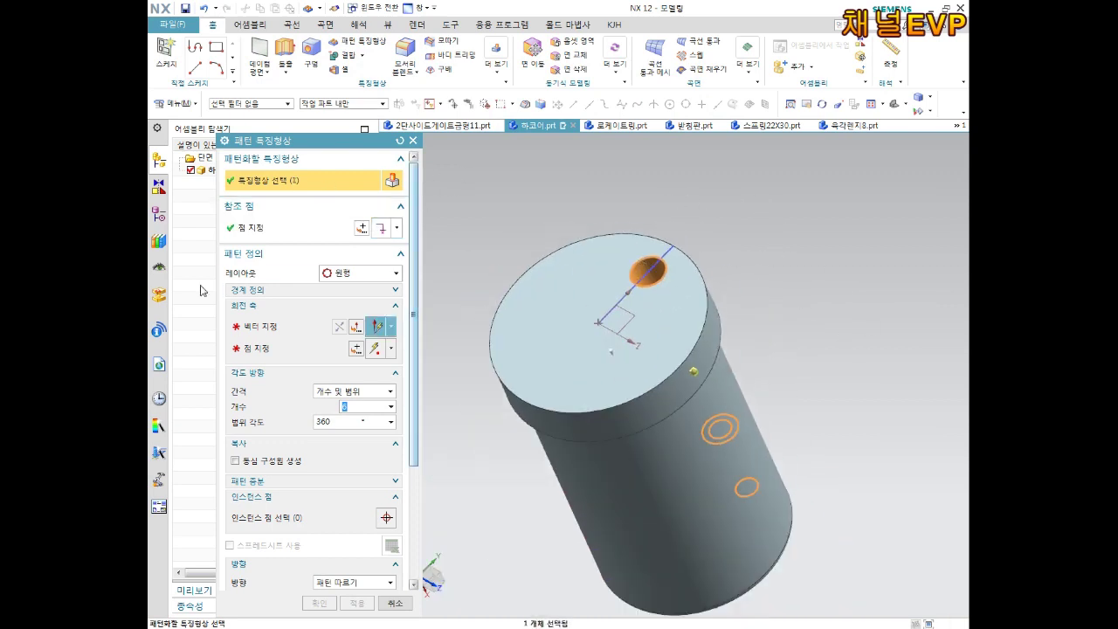
Place the rotation axis at the face centre, set its direction, and create 6 holes over 360°
click(260, 349)
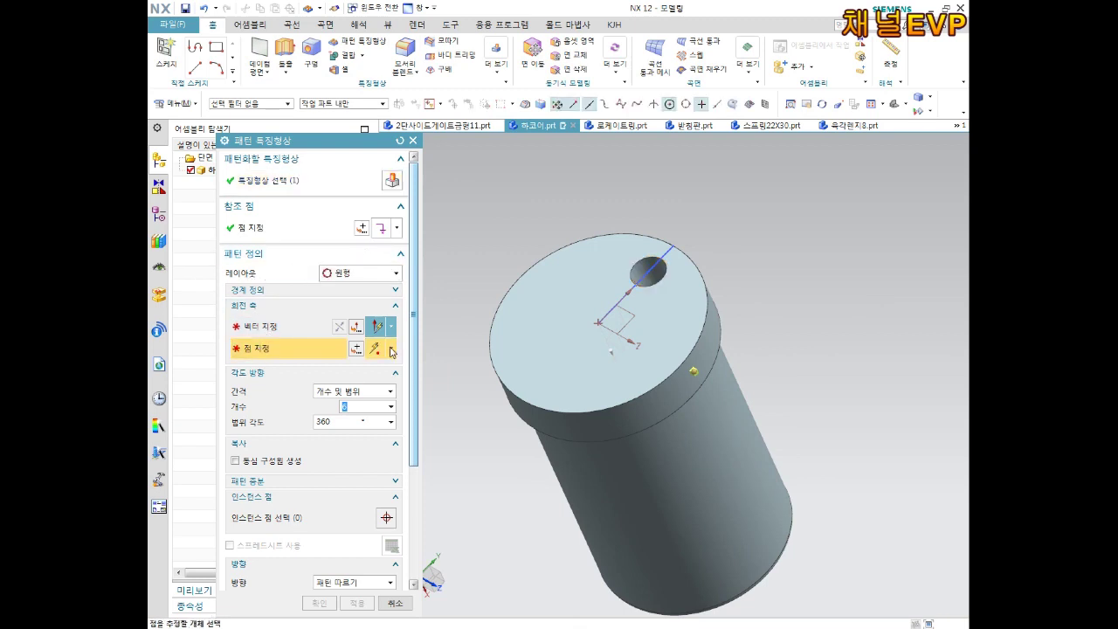
scroll(544, 332, down, 2)
click(629, 317)
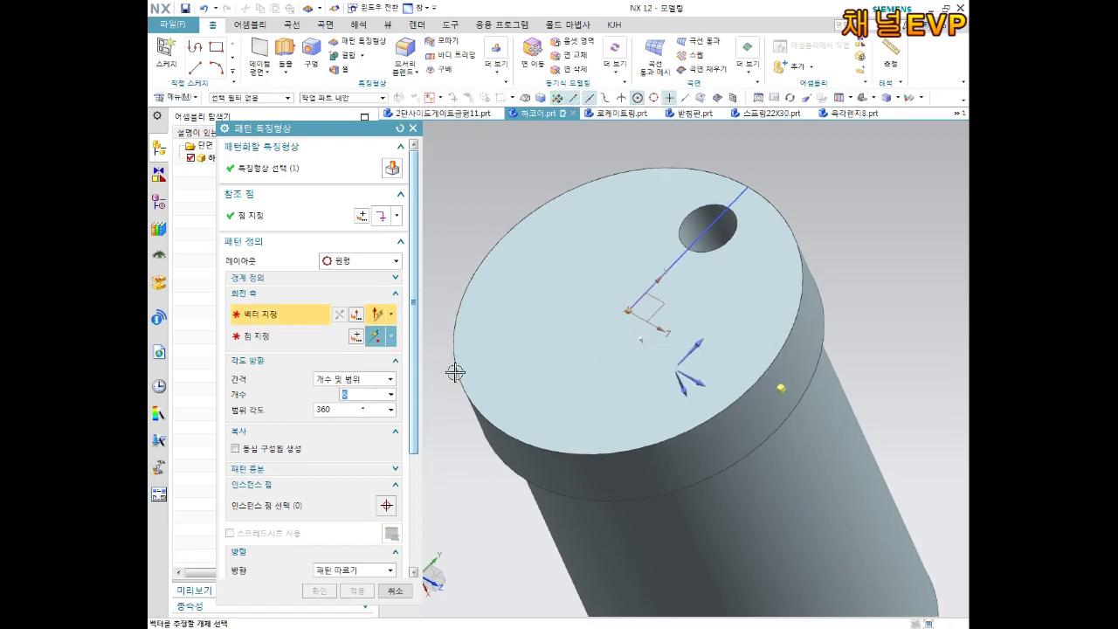
click(683, 393)
mouse_move(683, 393)
middle_down()
mouse_move(780, 434)
mouse_move(769, 454)
middle_up()
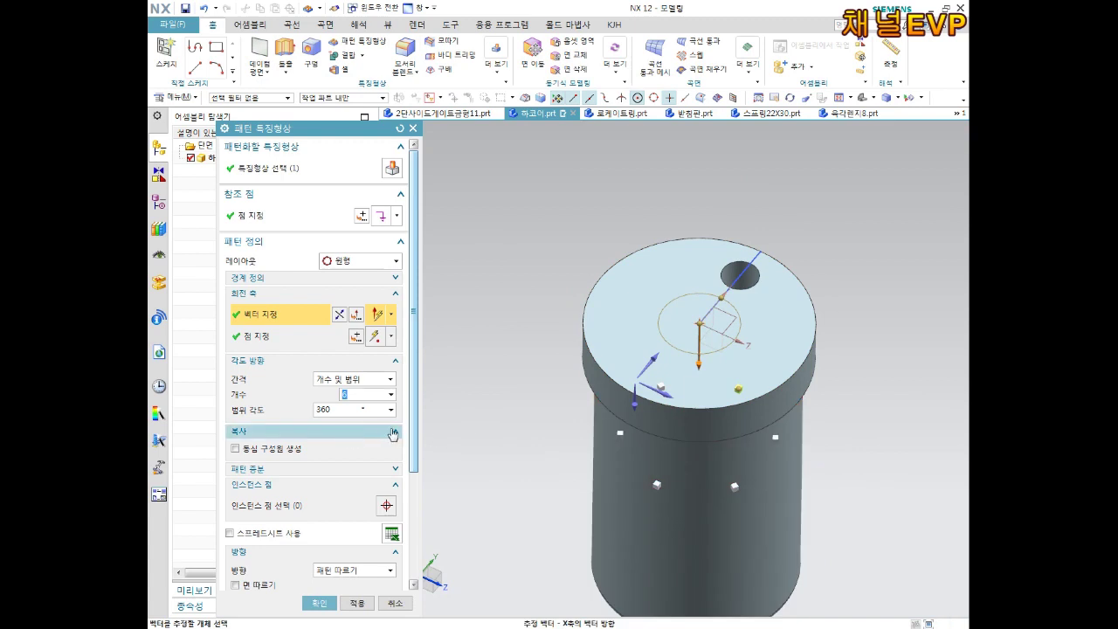
click(308, 605)
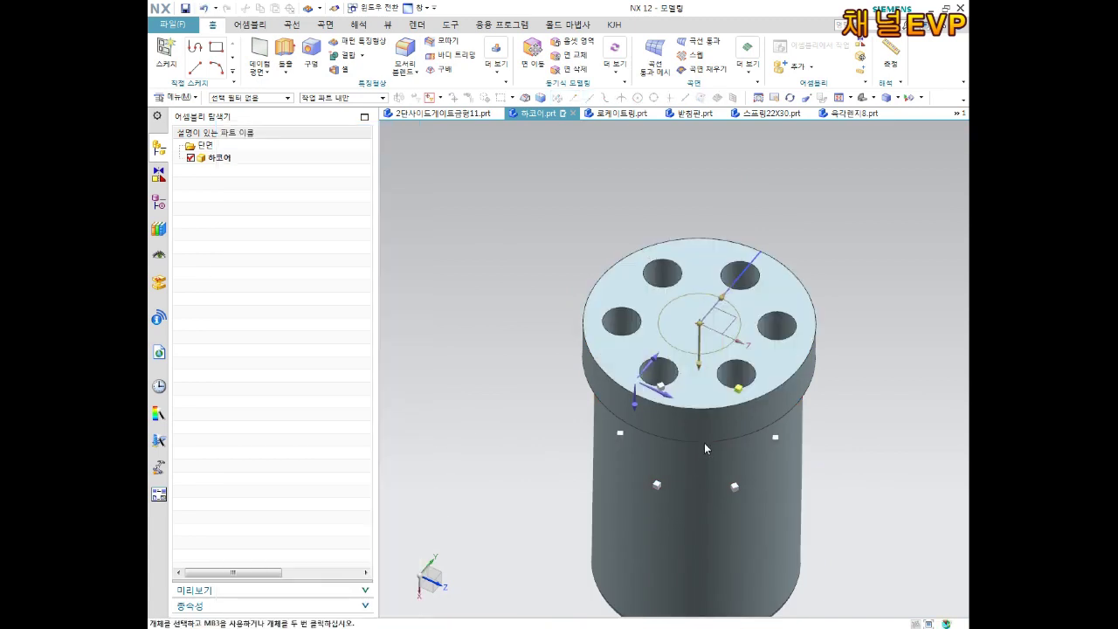
Show the Part Navigator's hole and pattern features, fit the part with Home, and start a datum plane
mouse_move(704, 443)
middle_down()
mouse_move(724, 370)
mouse_move(756, 422)
mouse_move(719, 379)
mouse_move(787, 379)
mouse_move(856, 437)
mouse_move(879, 407)
mouse_move(870, 380)
mouse_move(760, 507)
mouse_move(743, 399)
middle_up()
scroll(740, 525, down, 3)
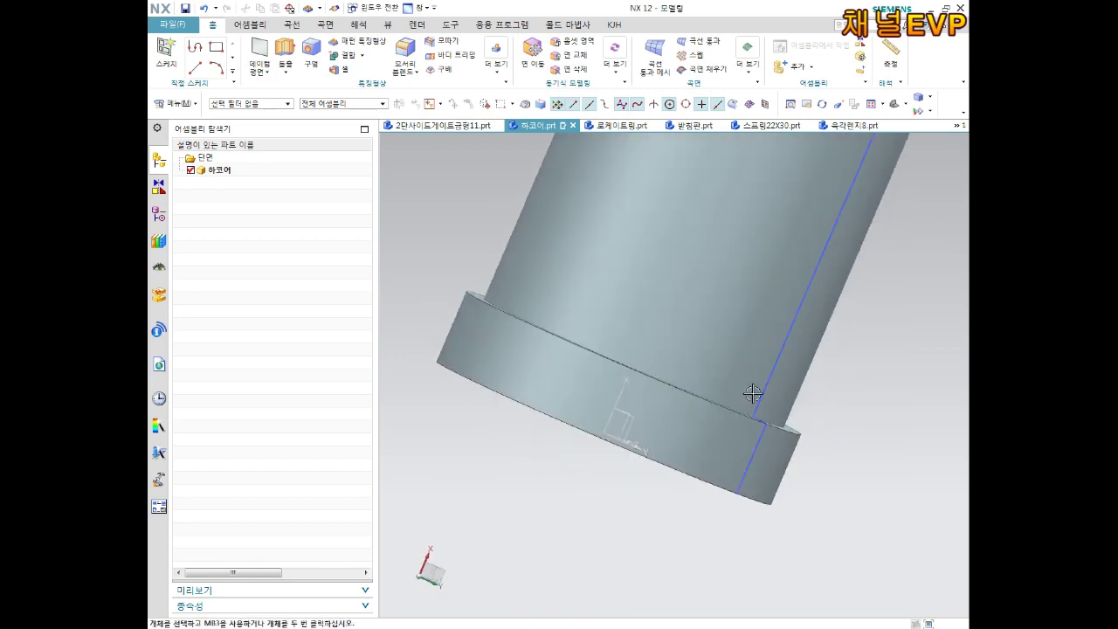
scroll(717, 379, up, 2)
click(158, 214)
key(Home)
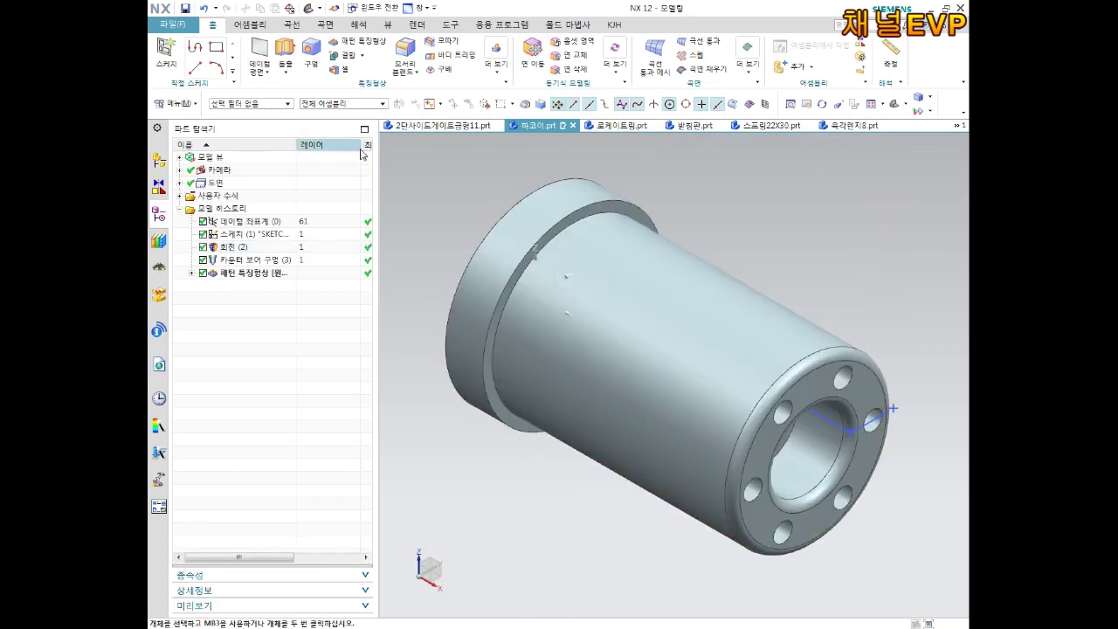
click(263, 56)
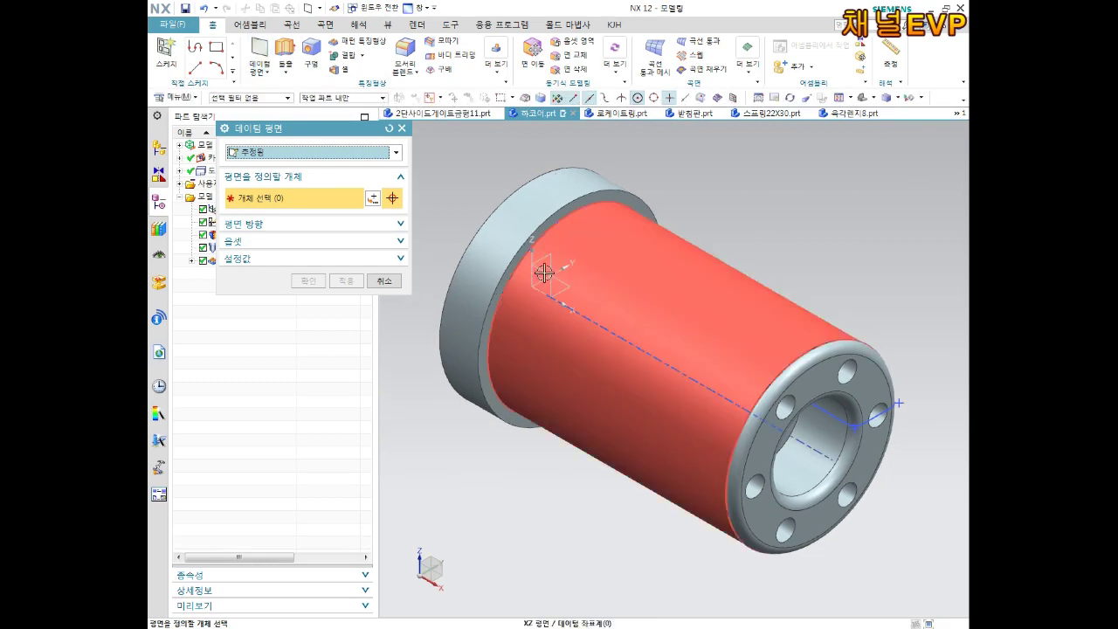
Pick the XZ datum plane as the first reference for the new datum plane
scroll(541, 271, up, 2)
scroll(548, 282, up, 3)
mouse_move(550, 285)
middle_down()
mouse_move(612, 275)
mouse_move(624, 308)
middle_up()
scroll(598, 397, down, 3)
mouse_move(603, 360)
middle_down()
mouse_move(566, 357)
mouse_move(568, 370)
middle_up()
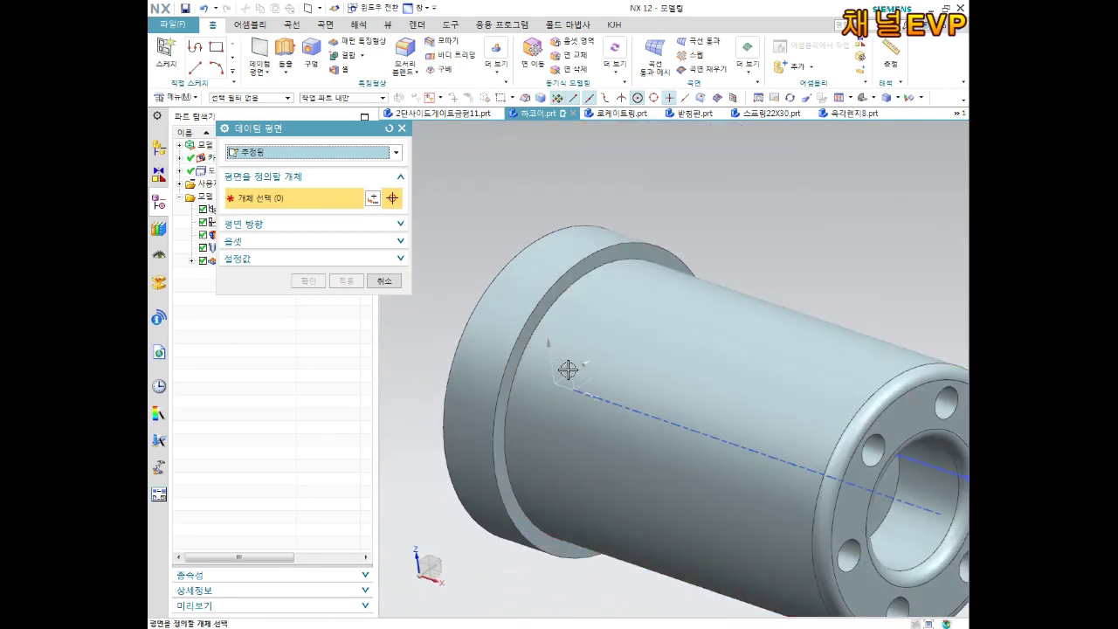
click(568, 366)
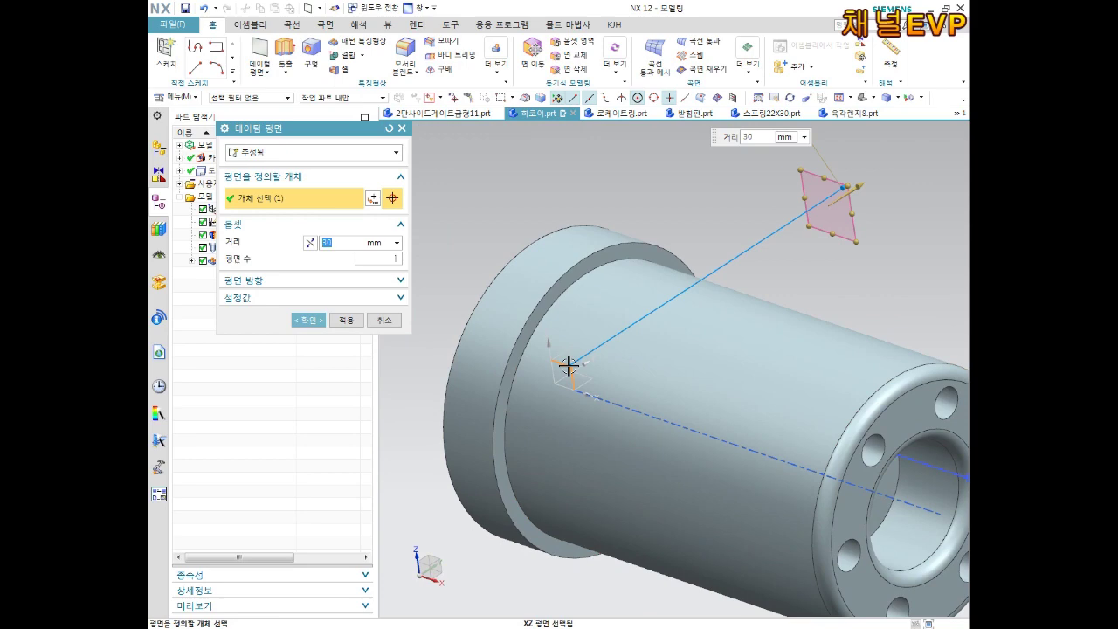
Add the flange face as second reference, previewing the plane at a 90° angle
scroll(552, 373, up, 3)
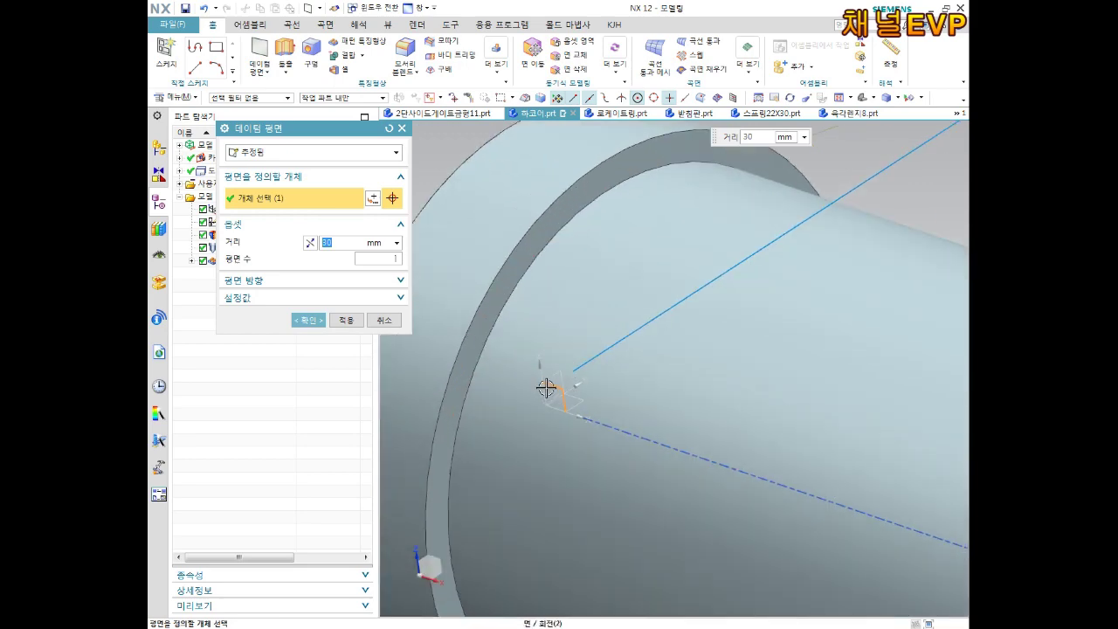
scroll(553, 335, down, 2)
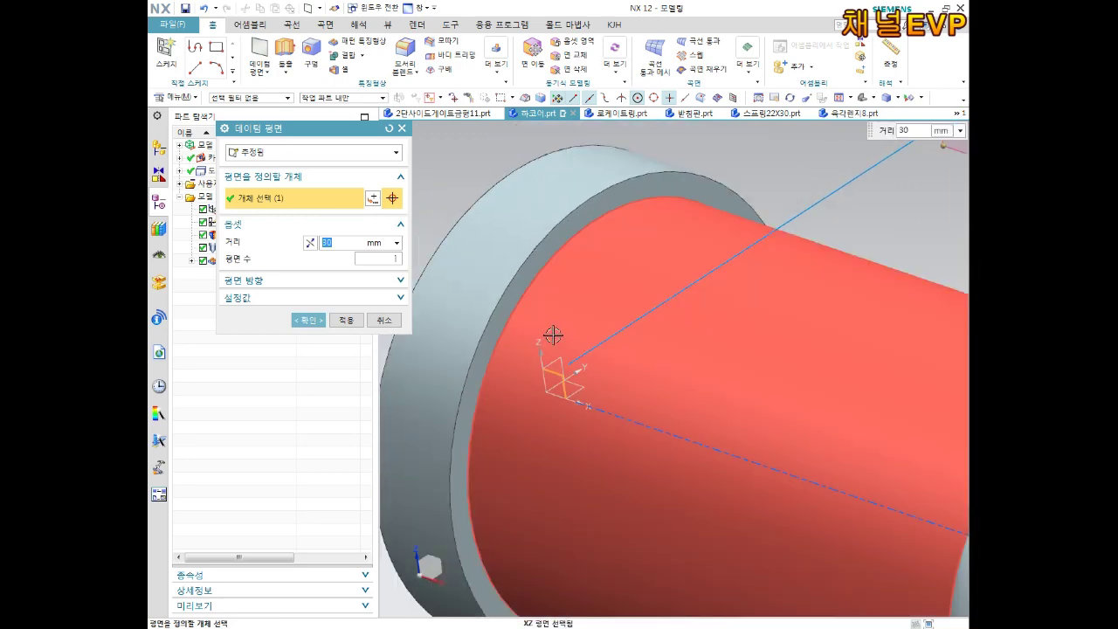
scroll(553, 336, down, 3)
click(555, 260)
mouse_move(569, 254)
middle_down()
mouse_move(631, 238)
mouse_move(508, 440)
middle_up()
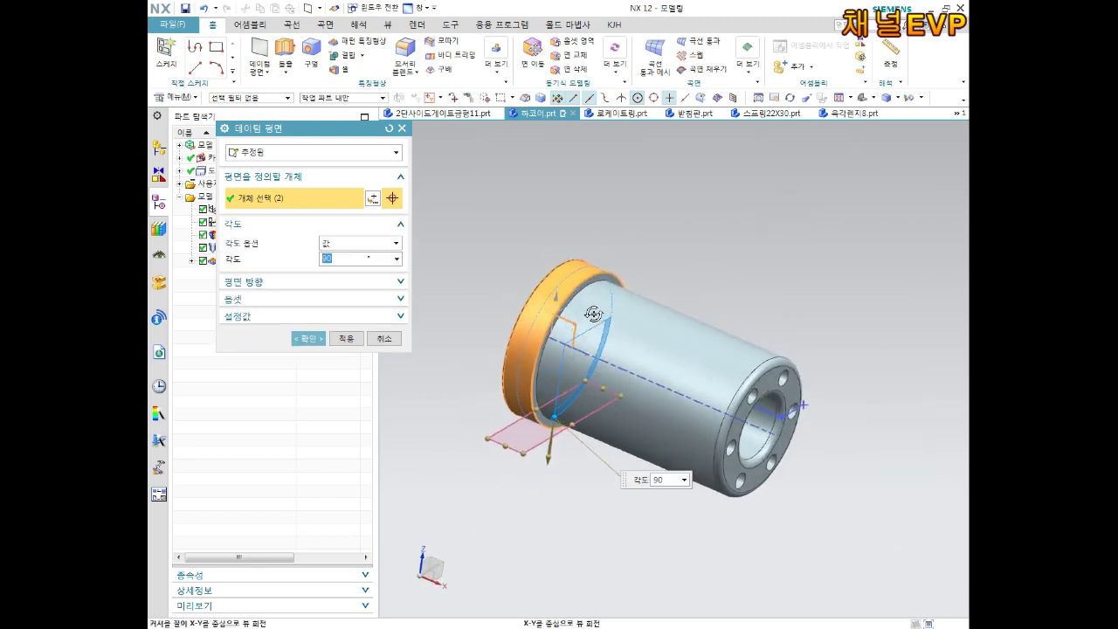
scroll(508, 440, up, 3)
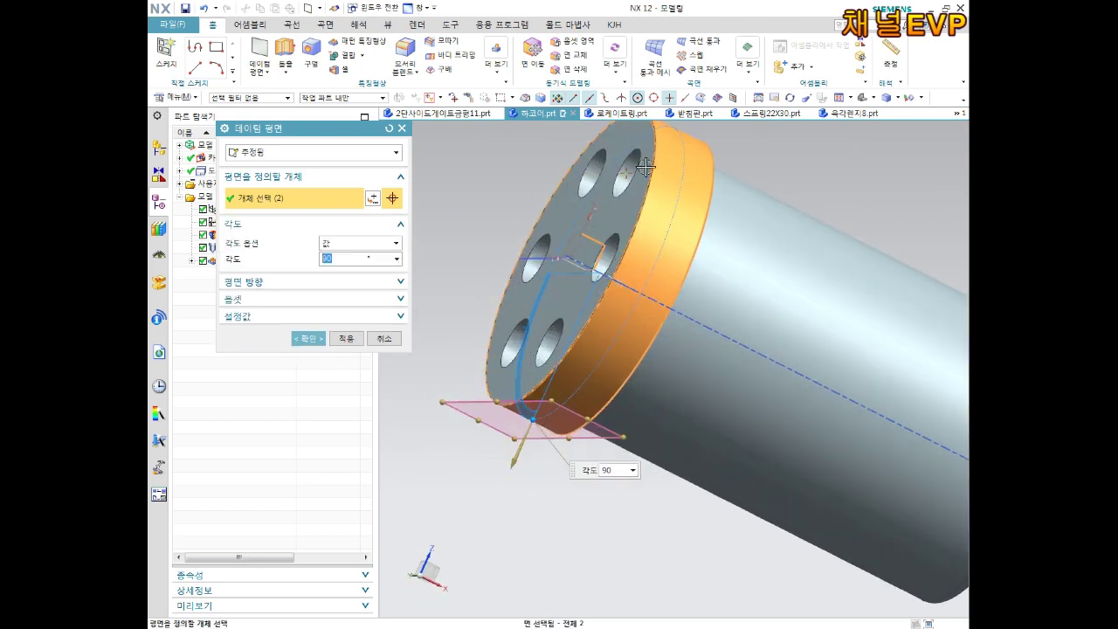
scroll(572, 324, down, 3)
middle_drag(572, 324, 585, 269)
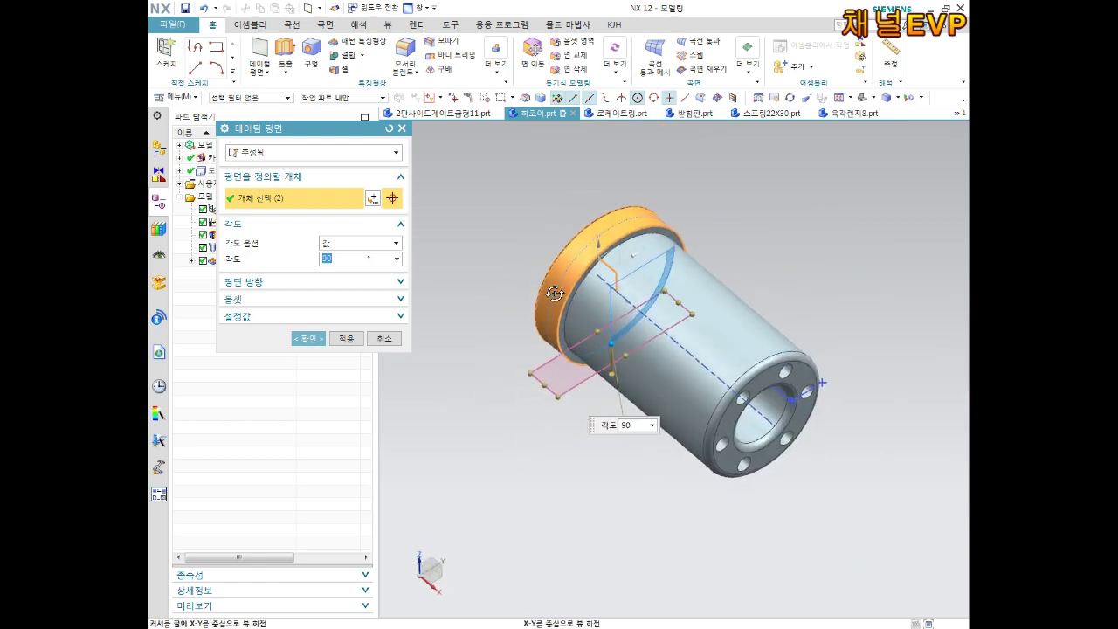